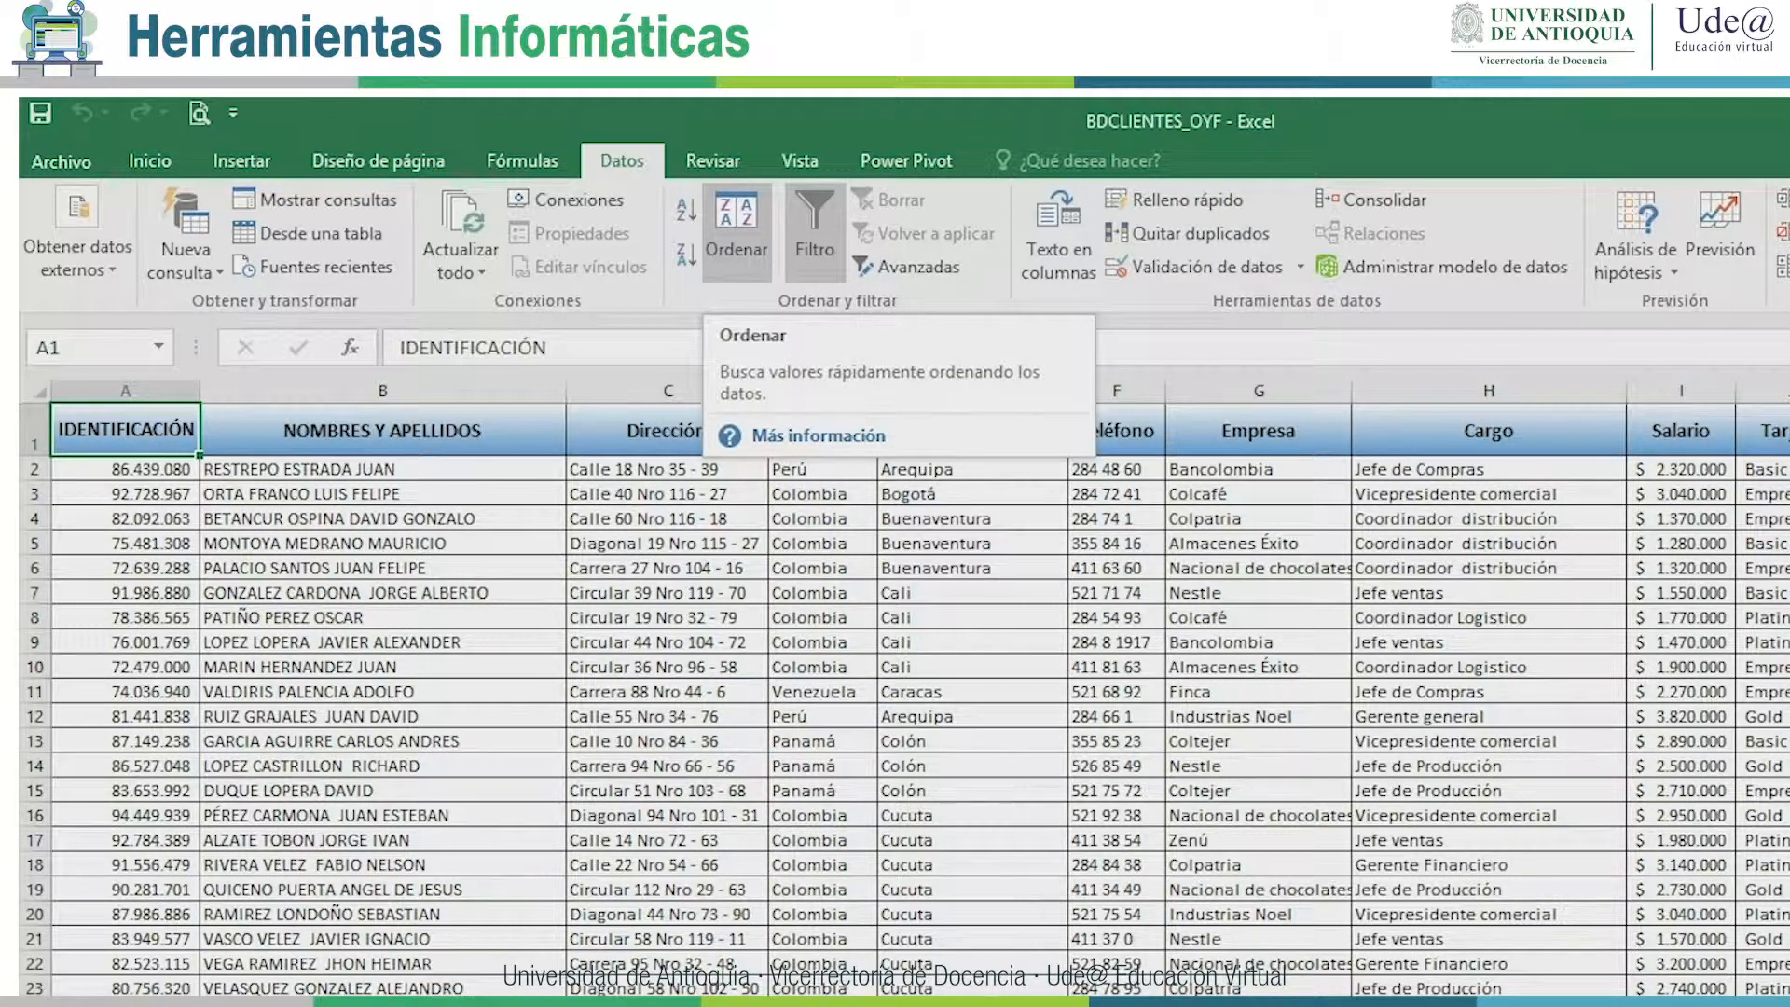
# Open the custom sort settings for the client table and delete all three existing sort levels.
pyautogui.click(737, 233)
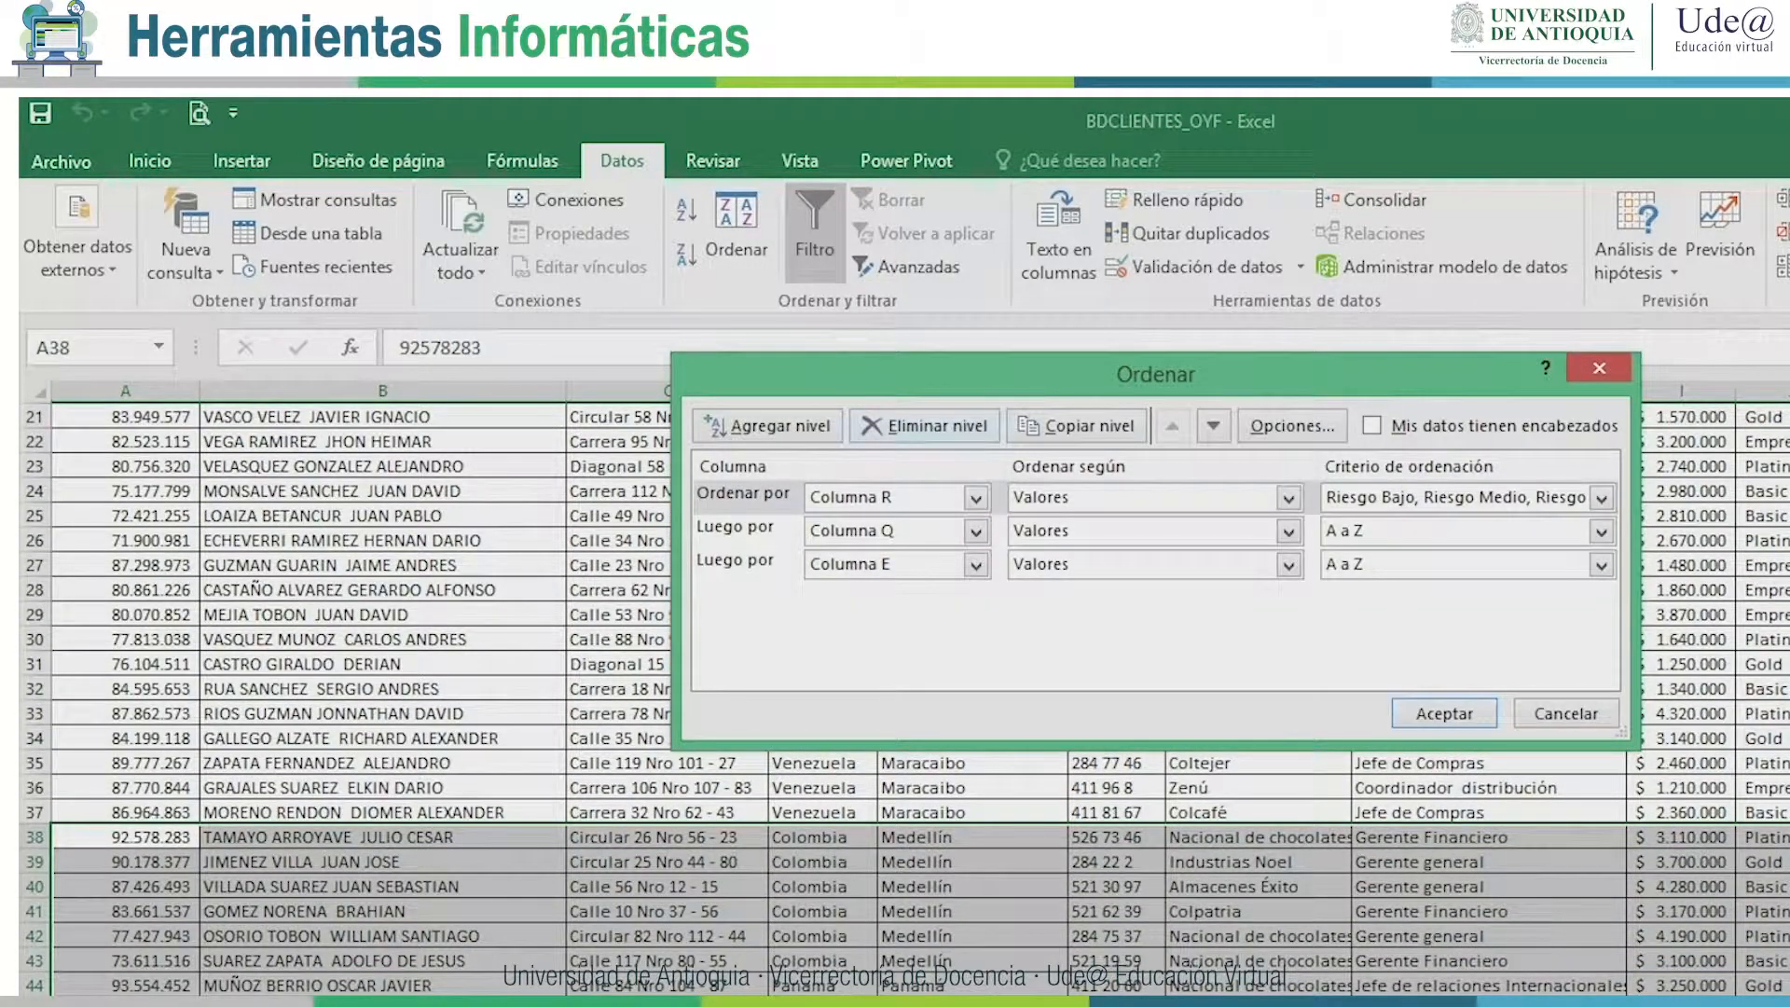
pyautogui.click(923, 425)
pyautogui.click(923, 425)
pyautogui.click(923, 425)
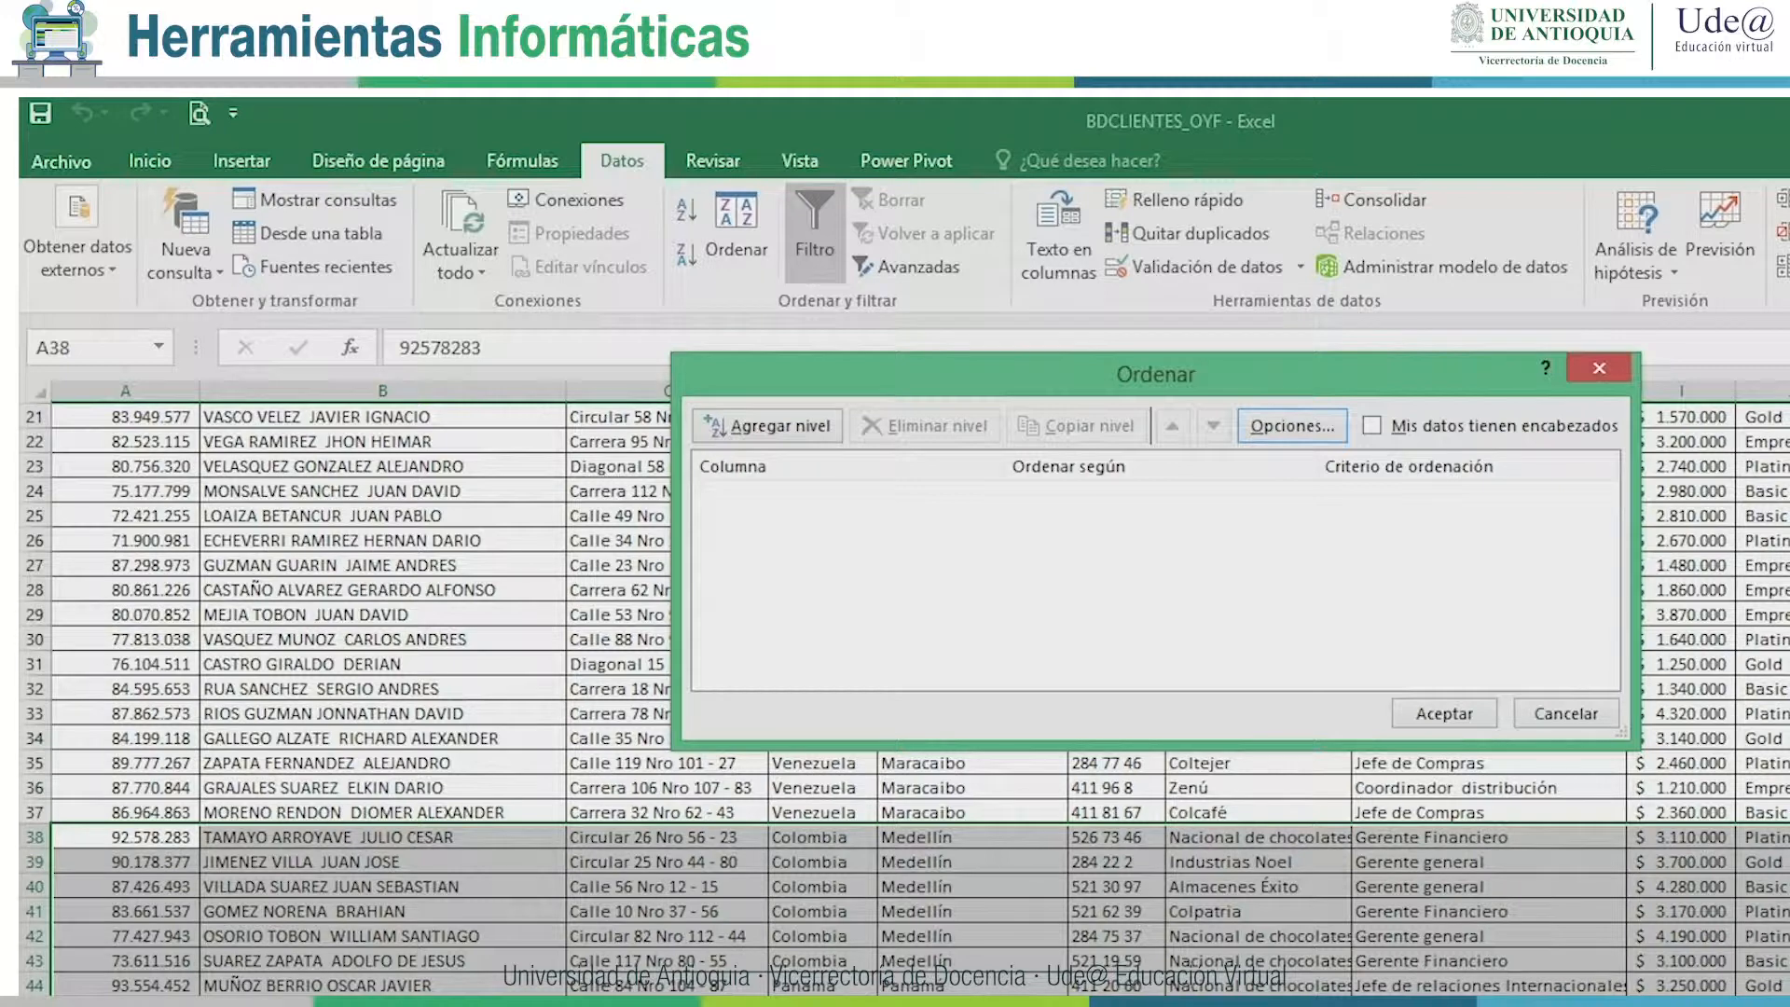
# Try adding a blank sort level, deleting it, adding it again and duplicating it.
pyautogui.click(768, 427)
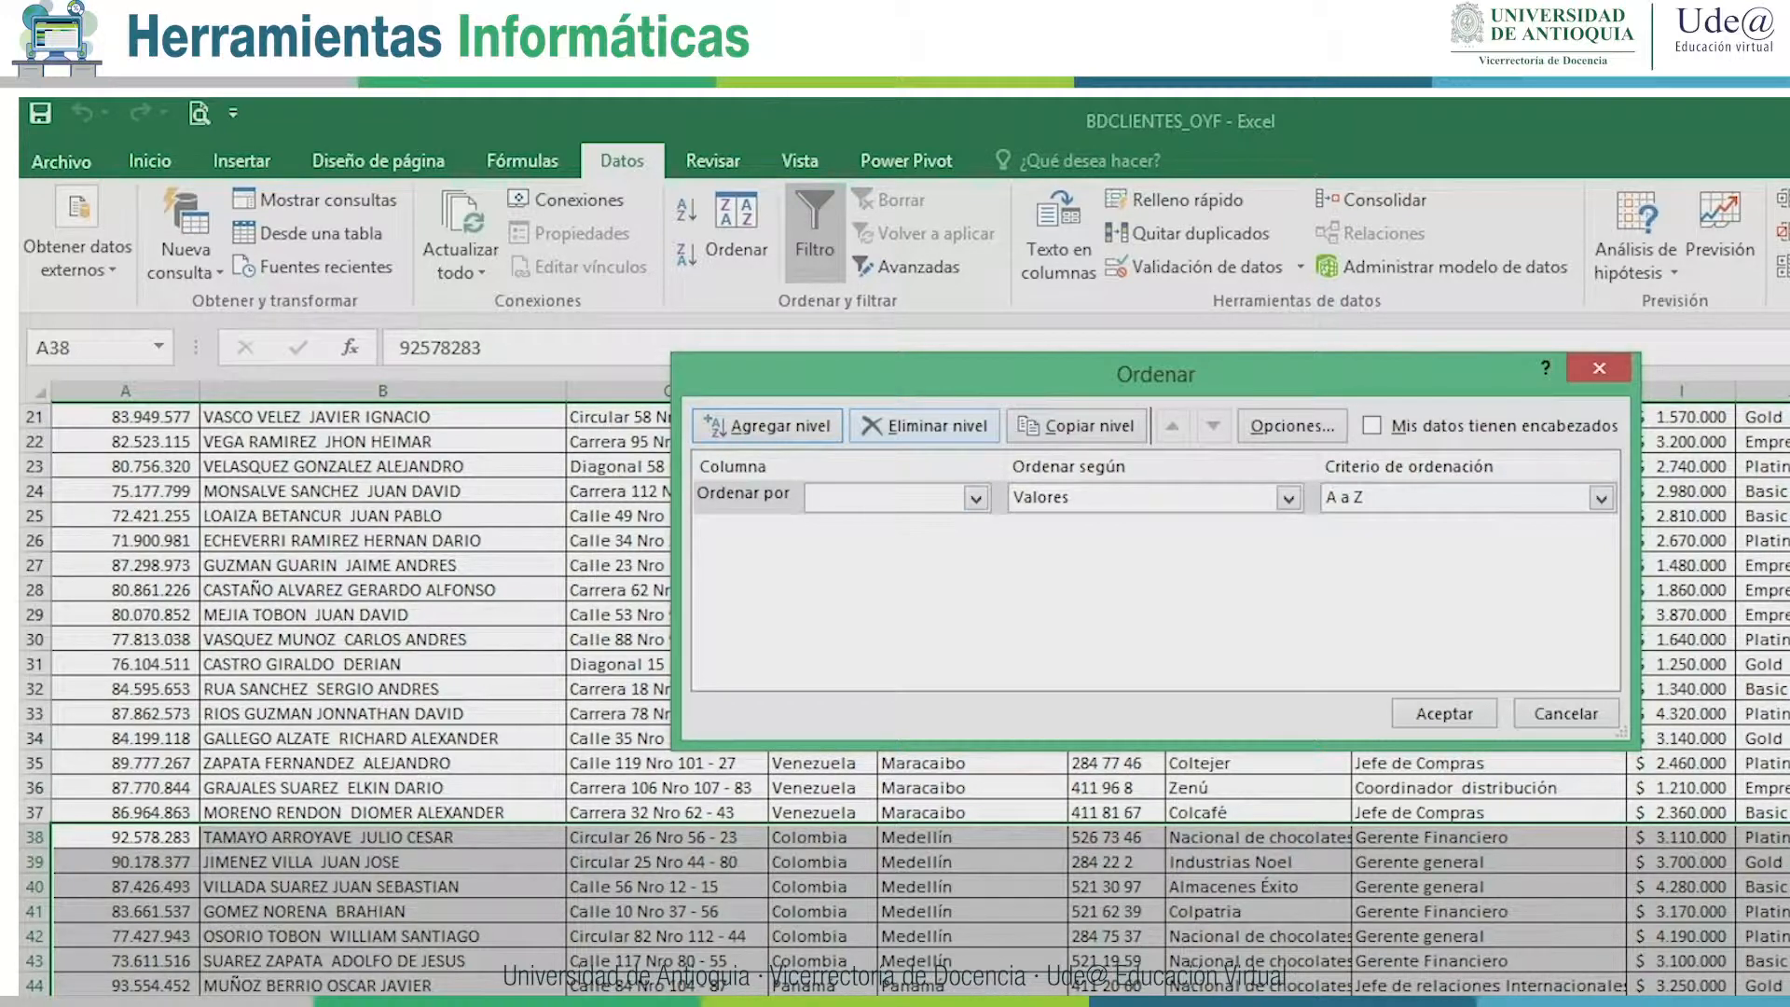
pyautogui.click(924, 426)
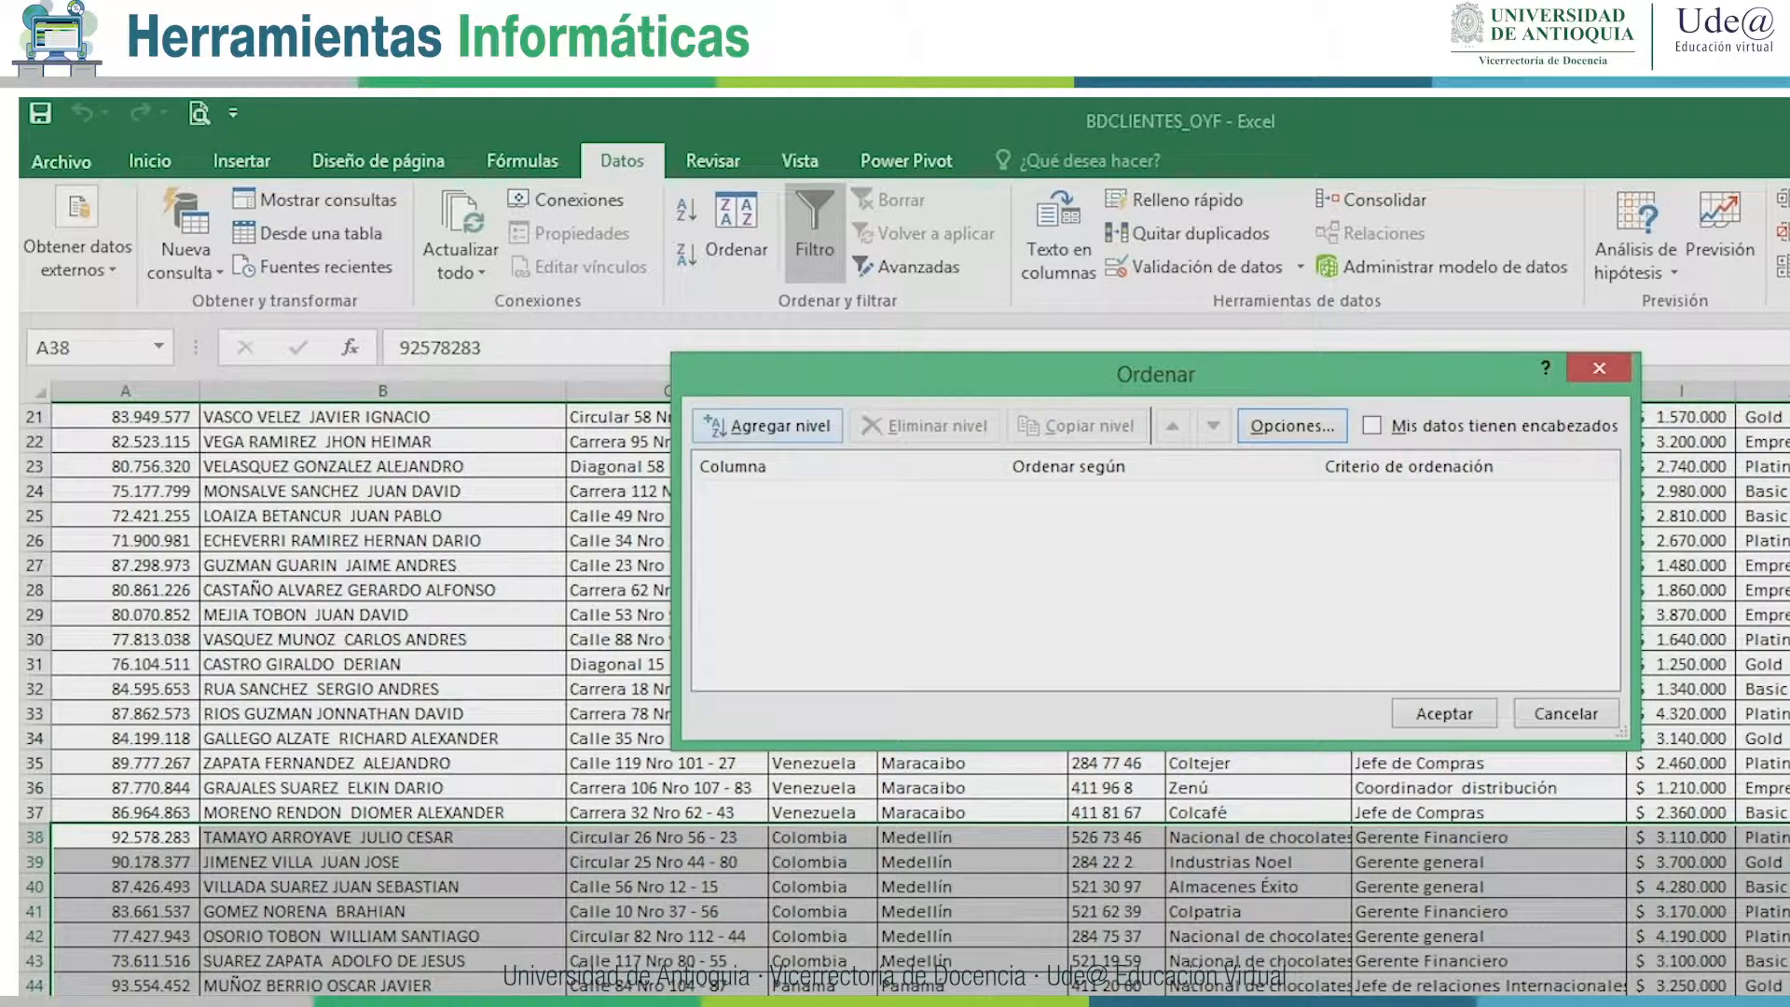
pyautogui.click(767, 426)
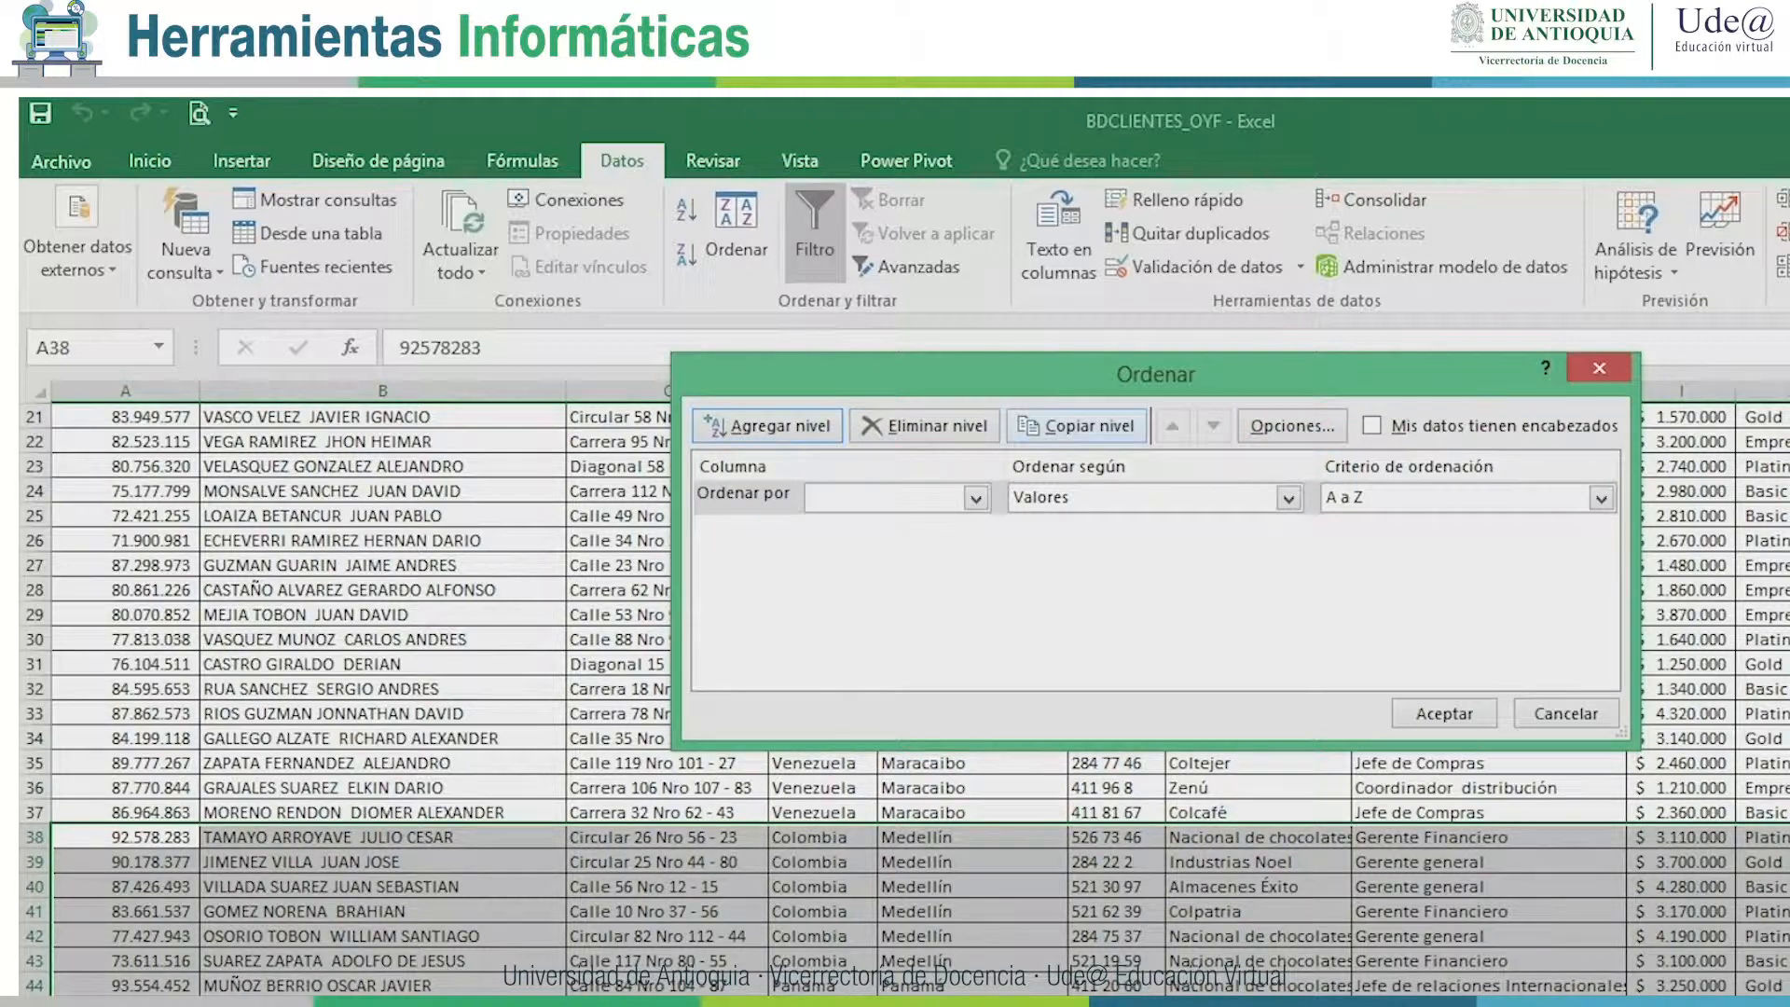
pyautogui.click(1076, 426)
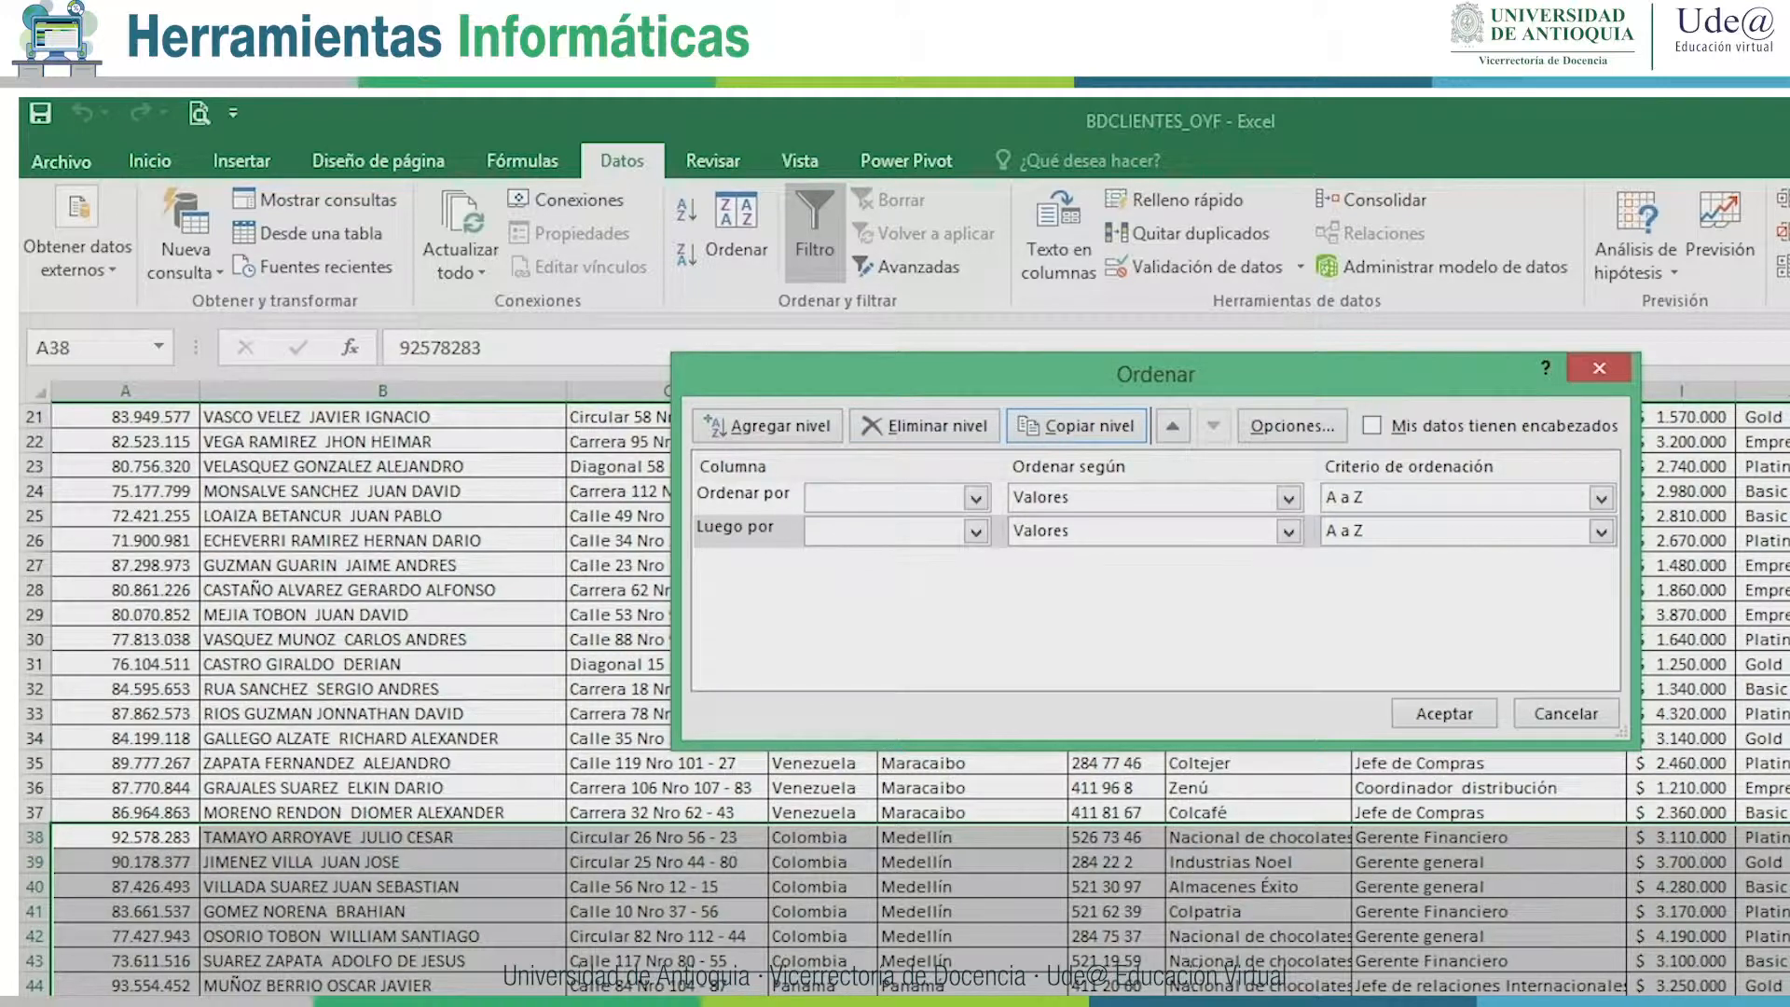
# Look at the sort options for case sensitivity and orientation, then close them without changes.
pyautogui.click(1292, 426)
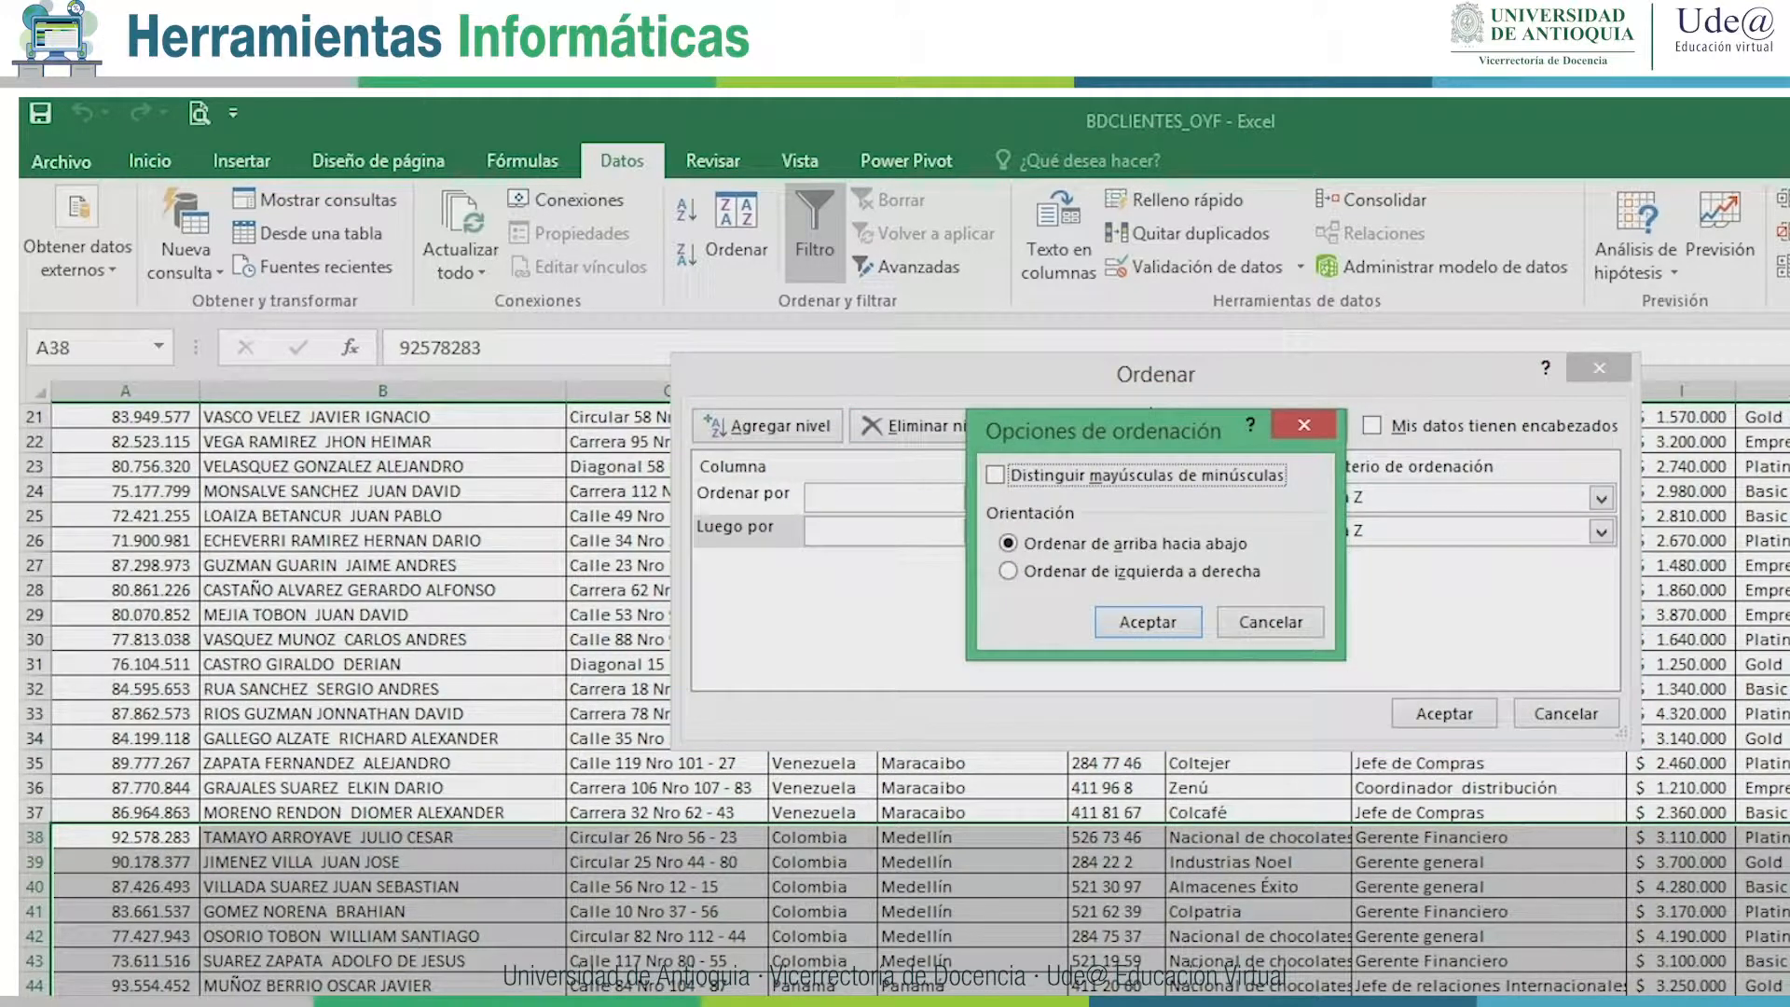
pyautogui.moveTo(1152, 429); pyautogui.dragTo(1285, 416)
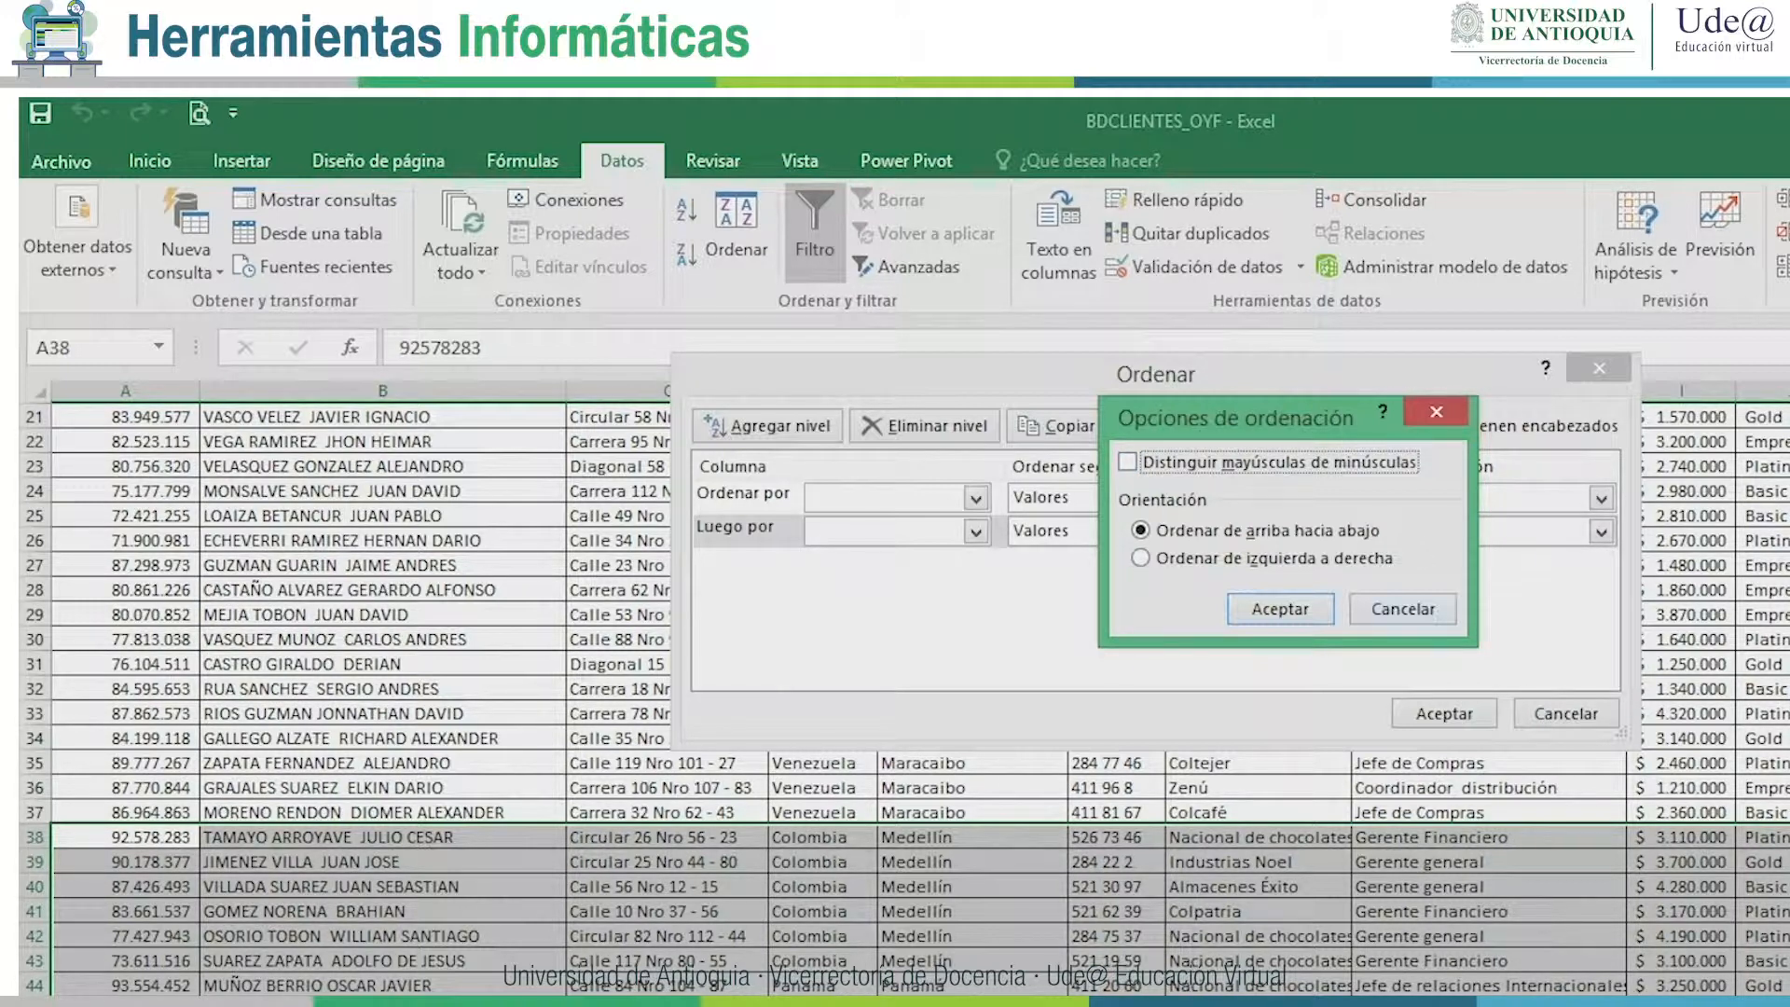
pyautogui.click(1403, 610)
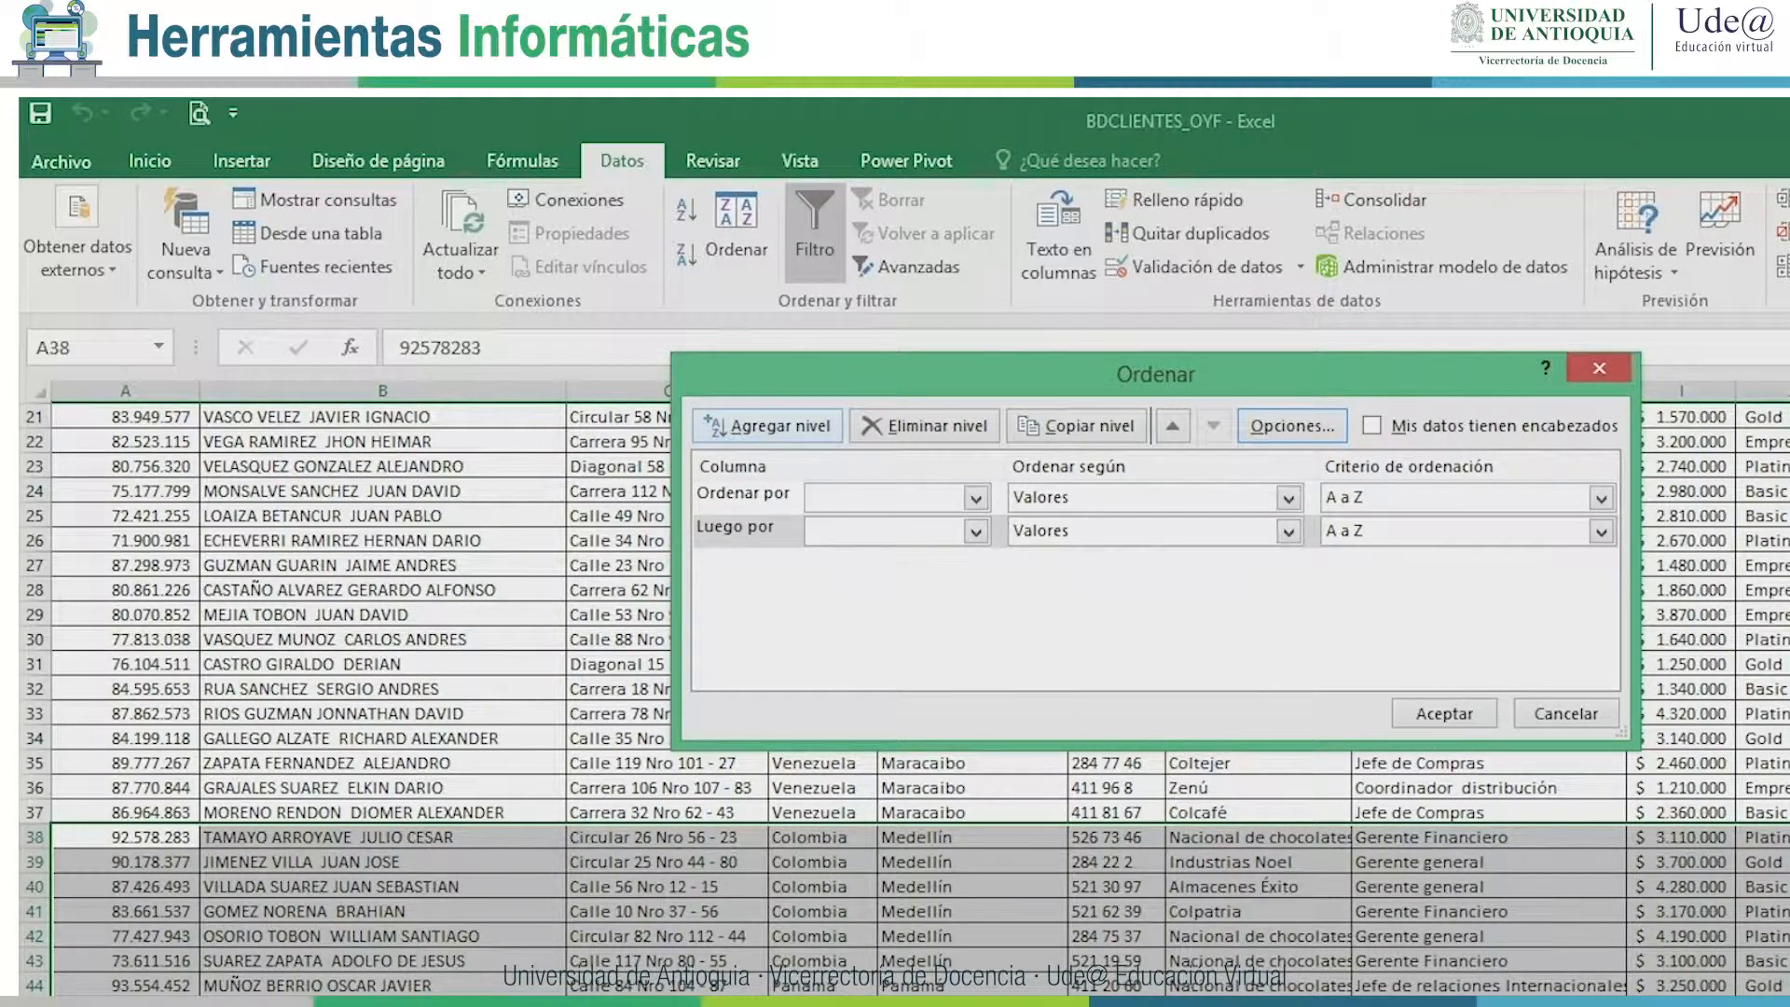
# Try adding another sort level, delete all levels, add one blank level and cancel the sort.
pyautogui.click(768, 426)
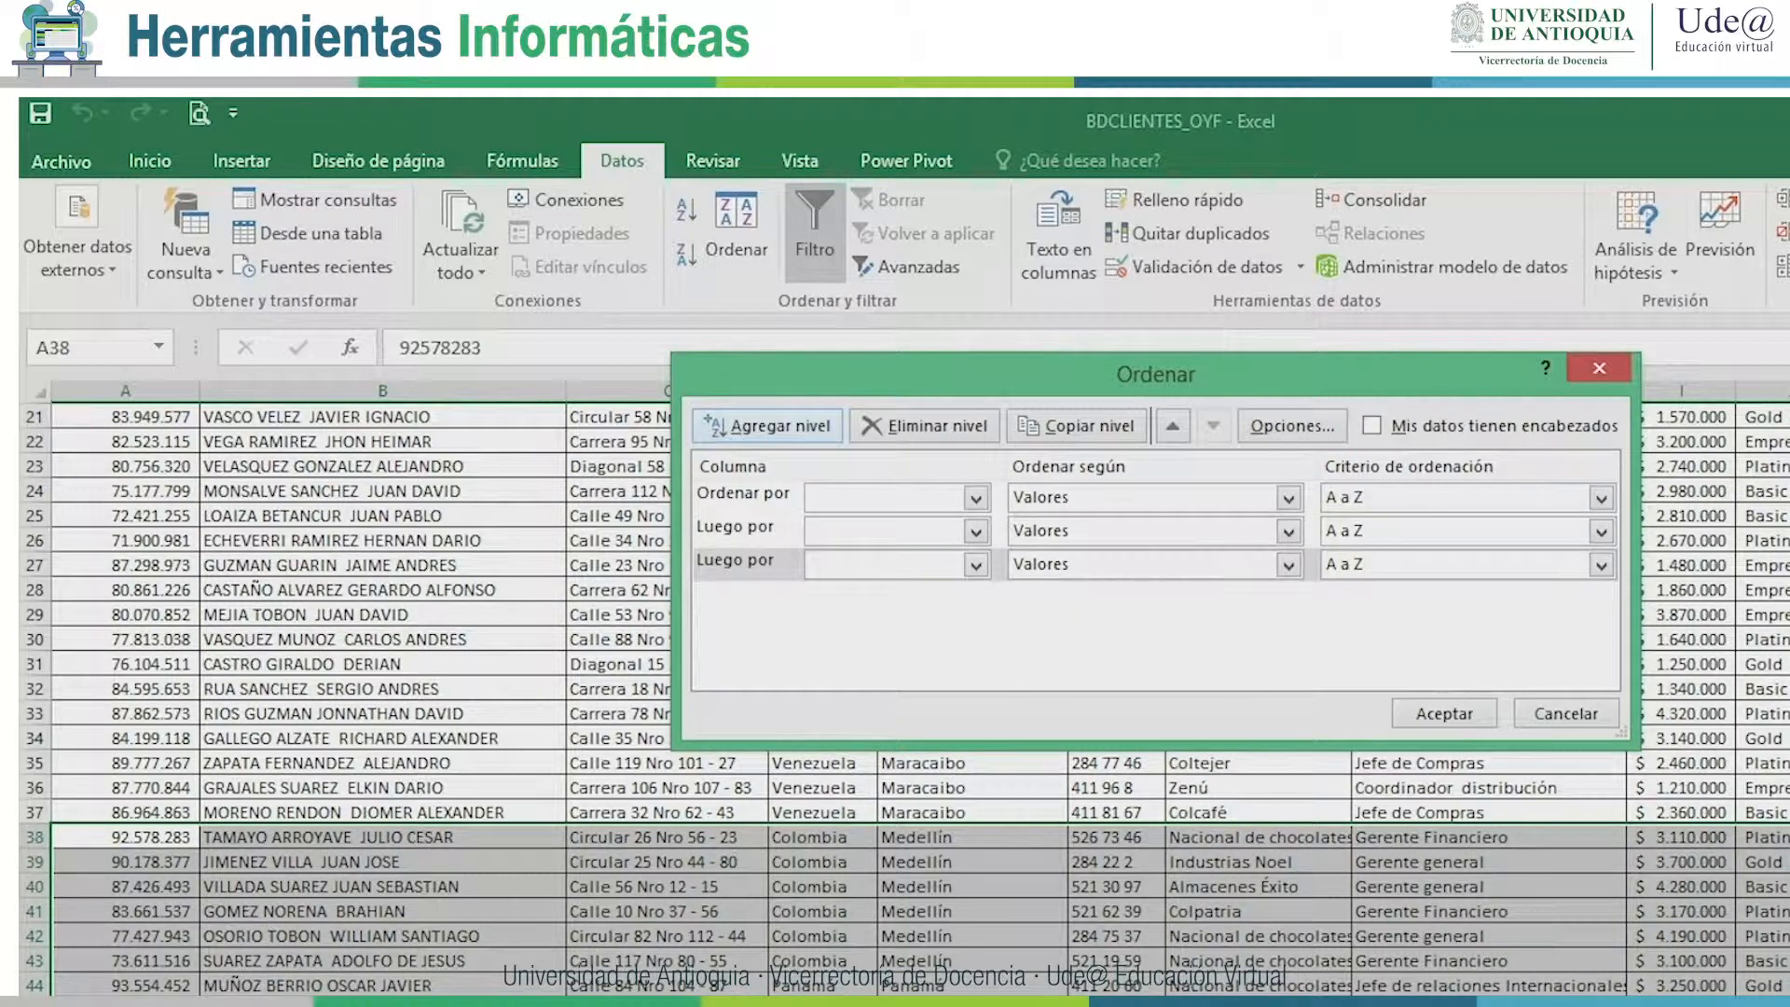
pyautogui.click(923, 426)
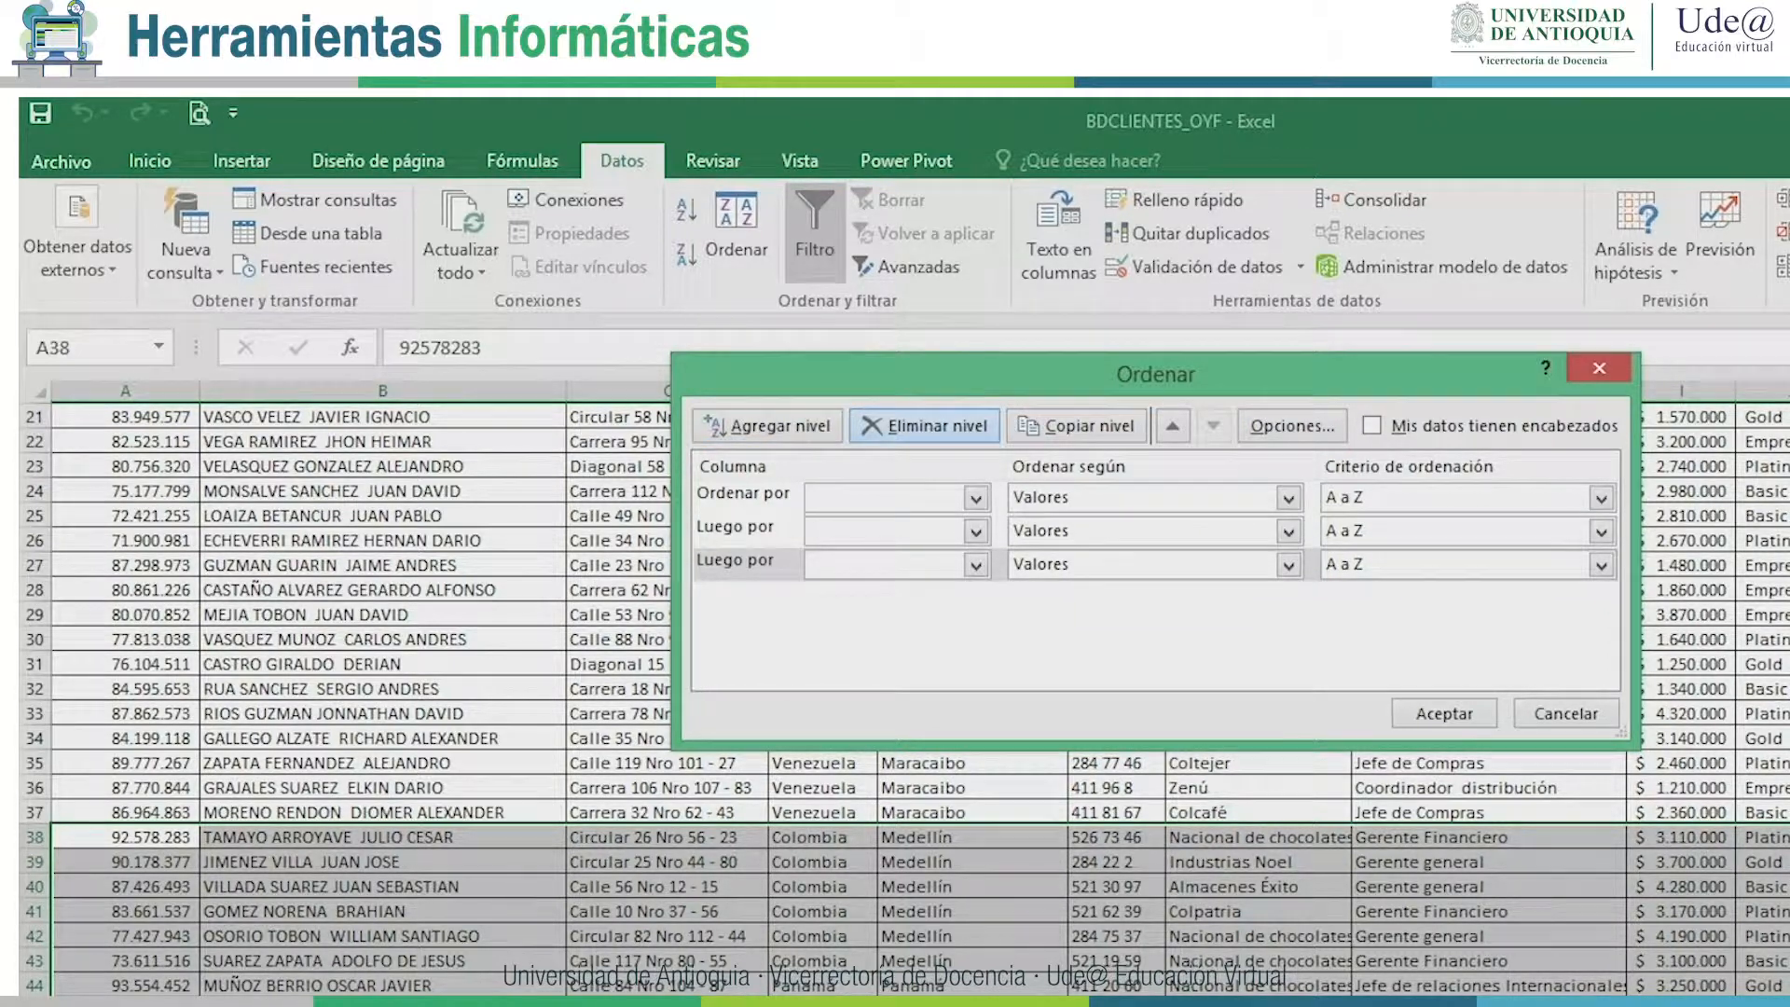
pyautogui.click(923, 426)
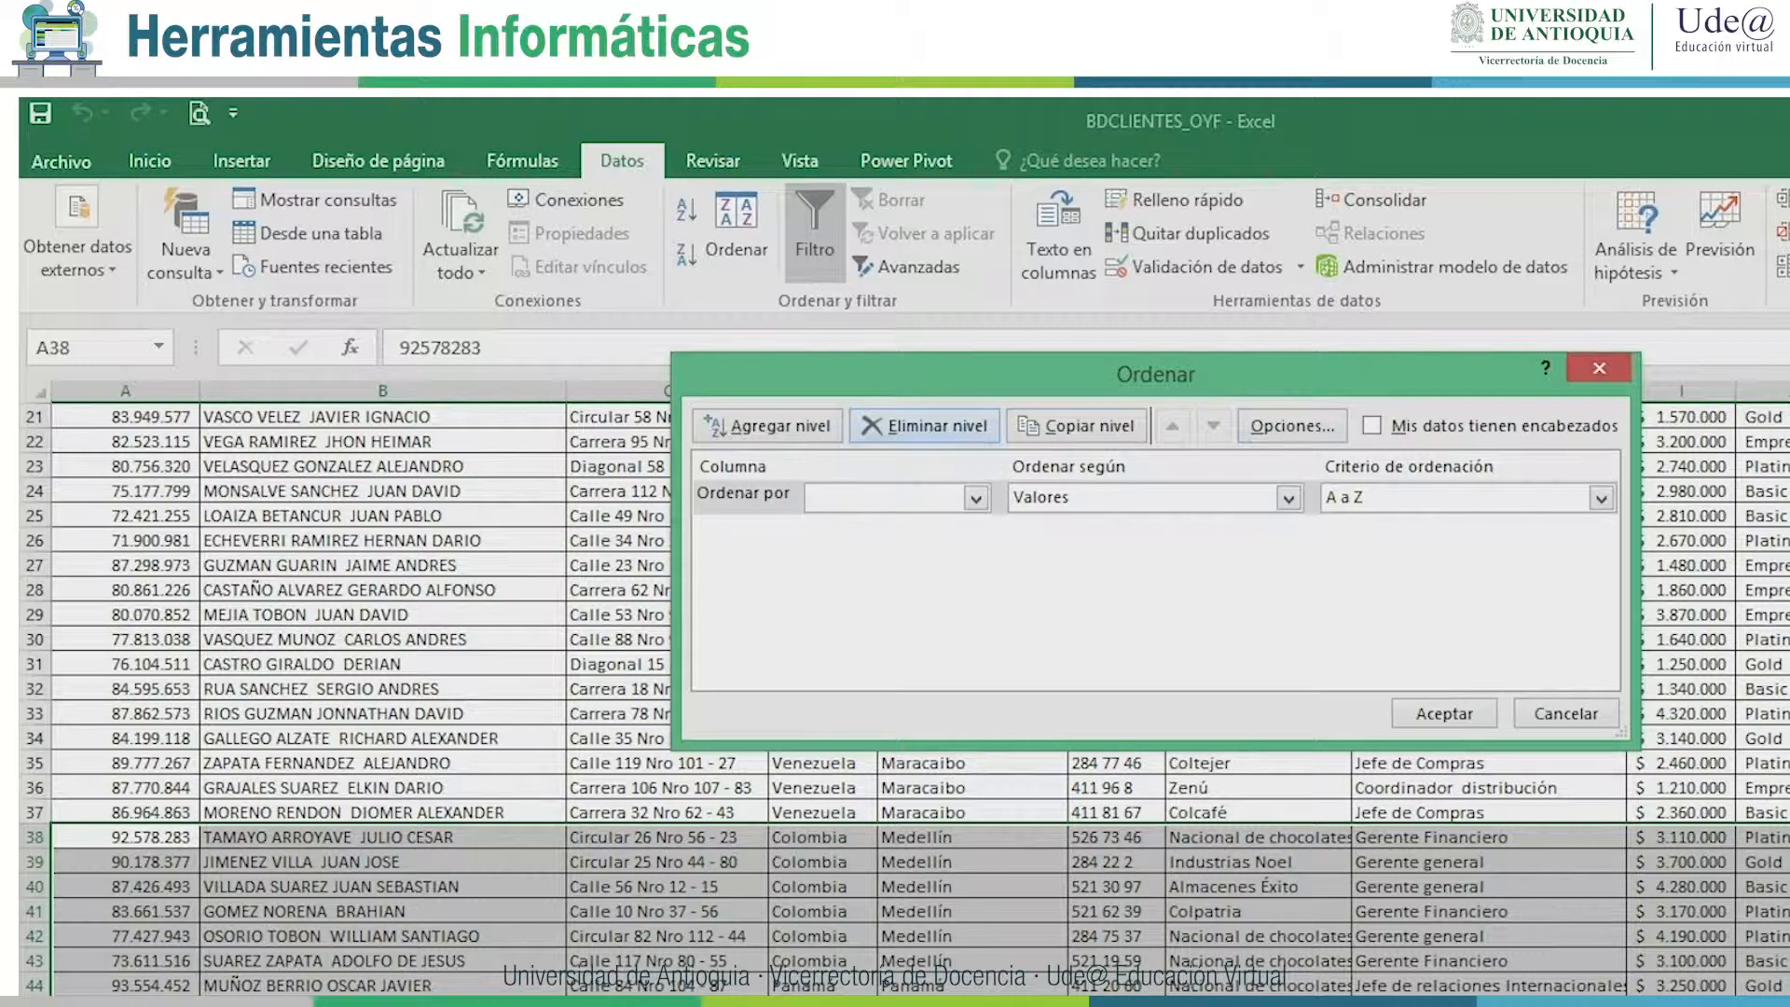
pyautogui.click(923, 426)
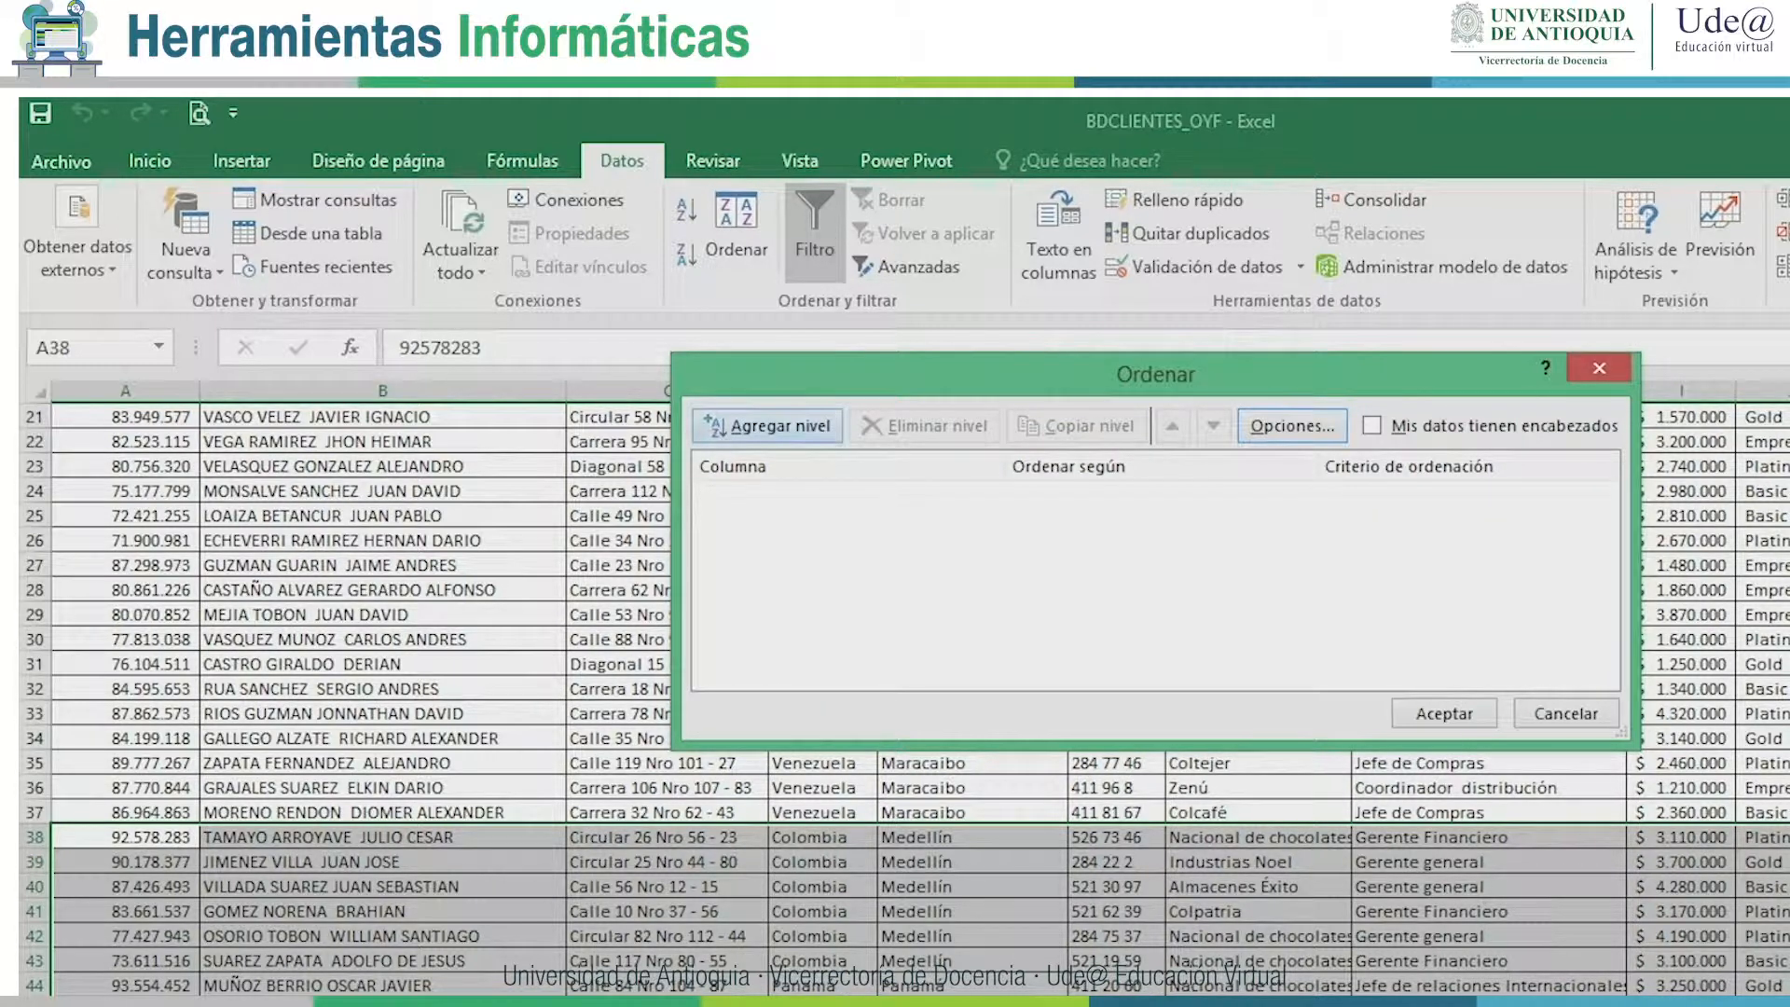
pyautogui.click(766, 426)
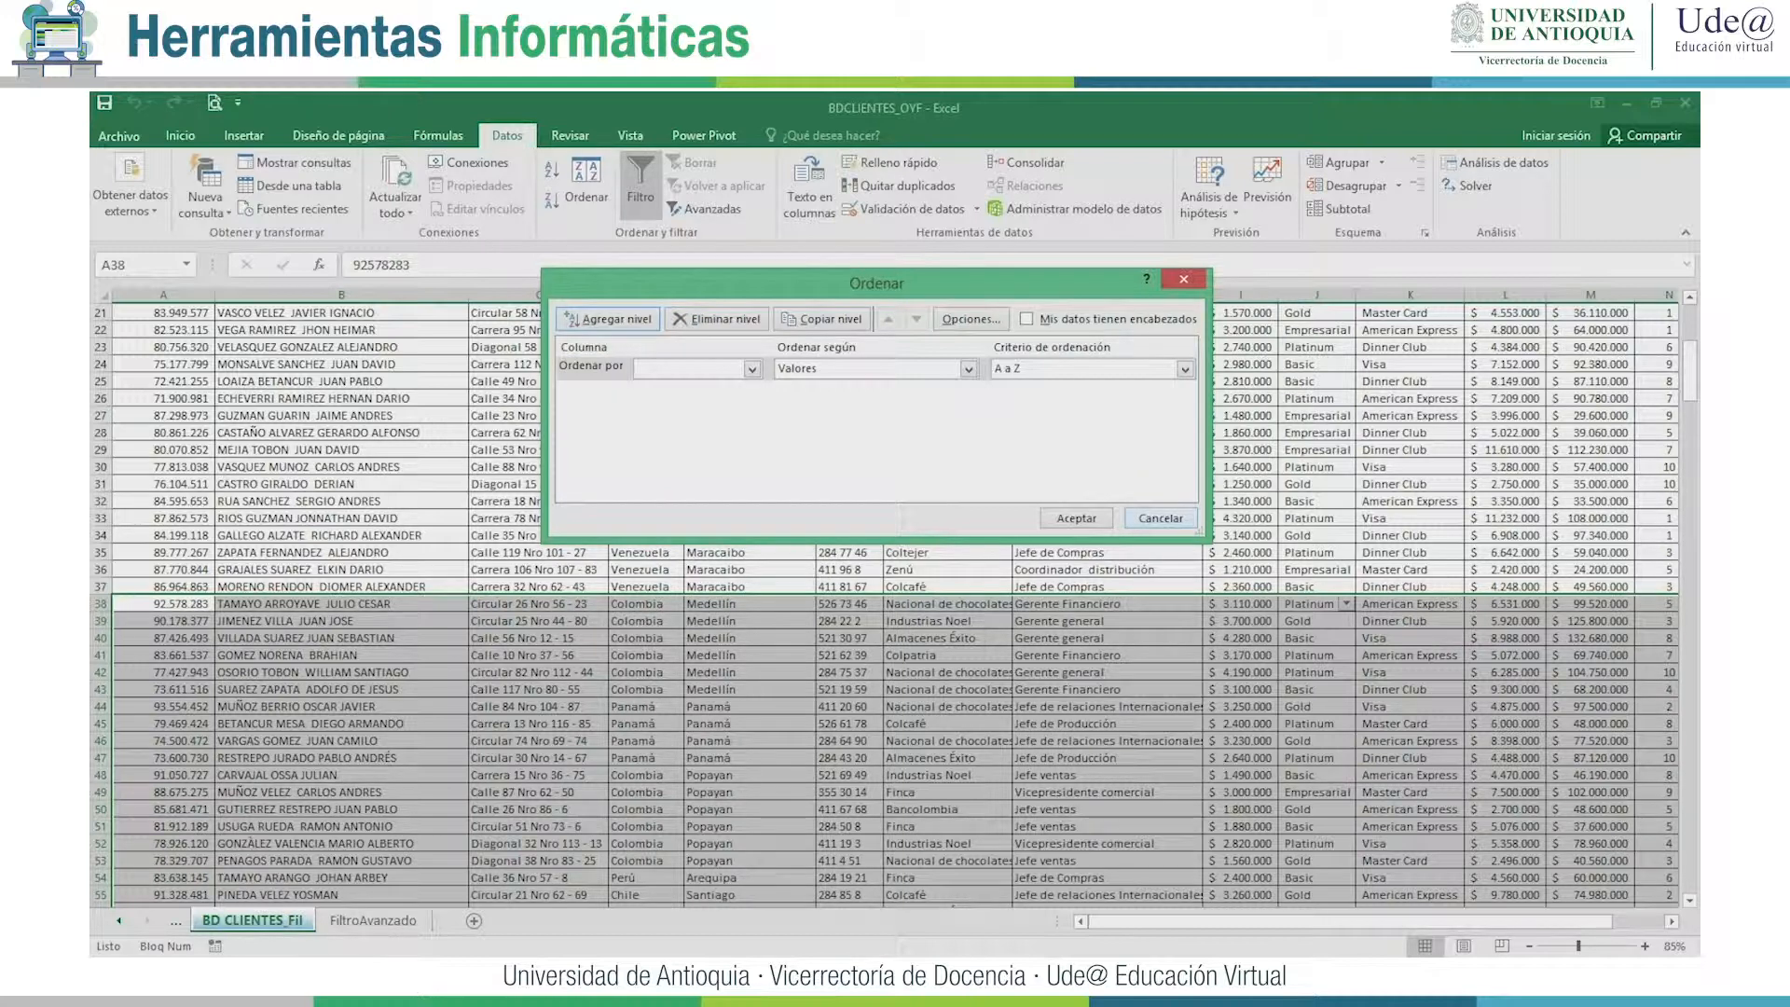
pyautogui.click(1161, 519)
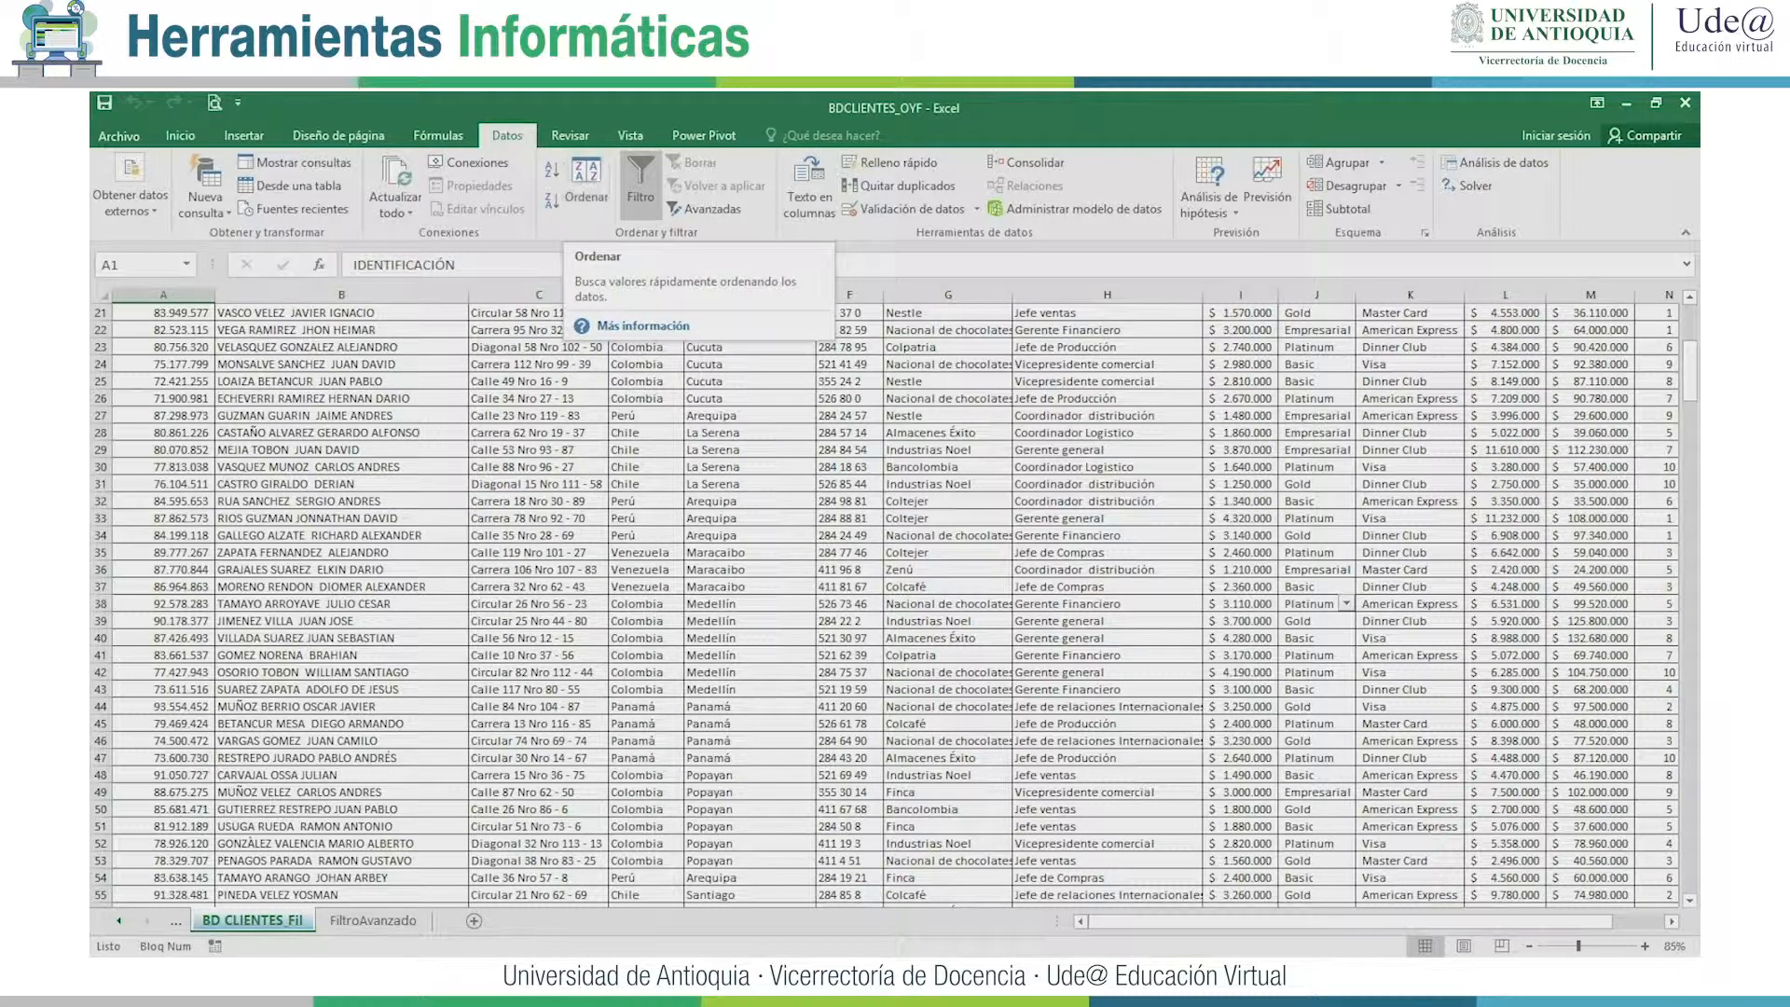
# Select the whole client table from the IDENTIFICACIÓN header to its last column and row, and start a custom sort.
pyautogui.scroll(7, 895, 604)
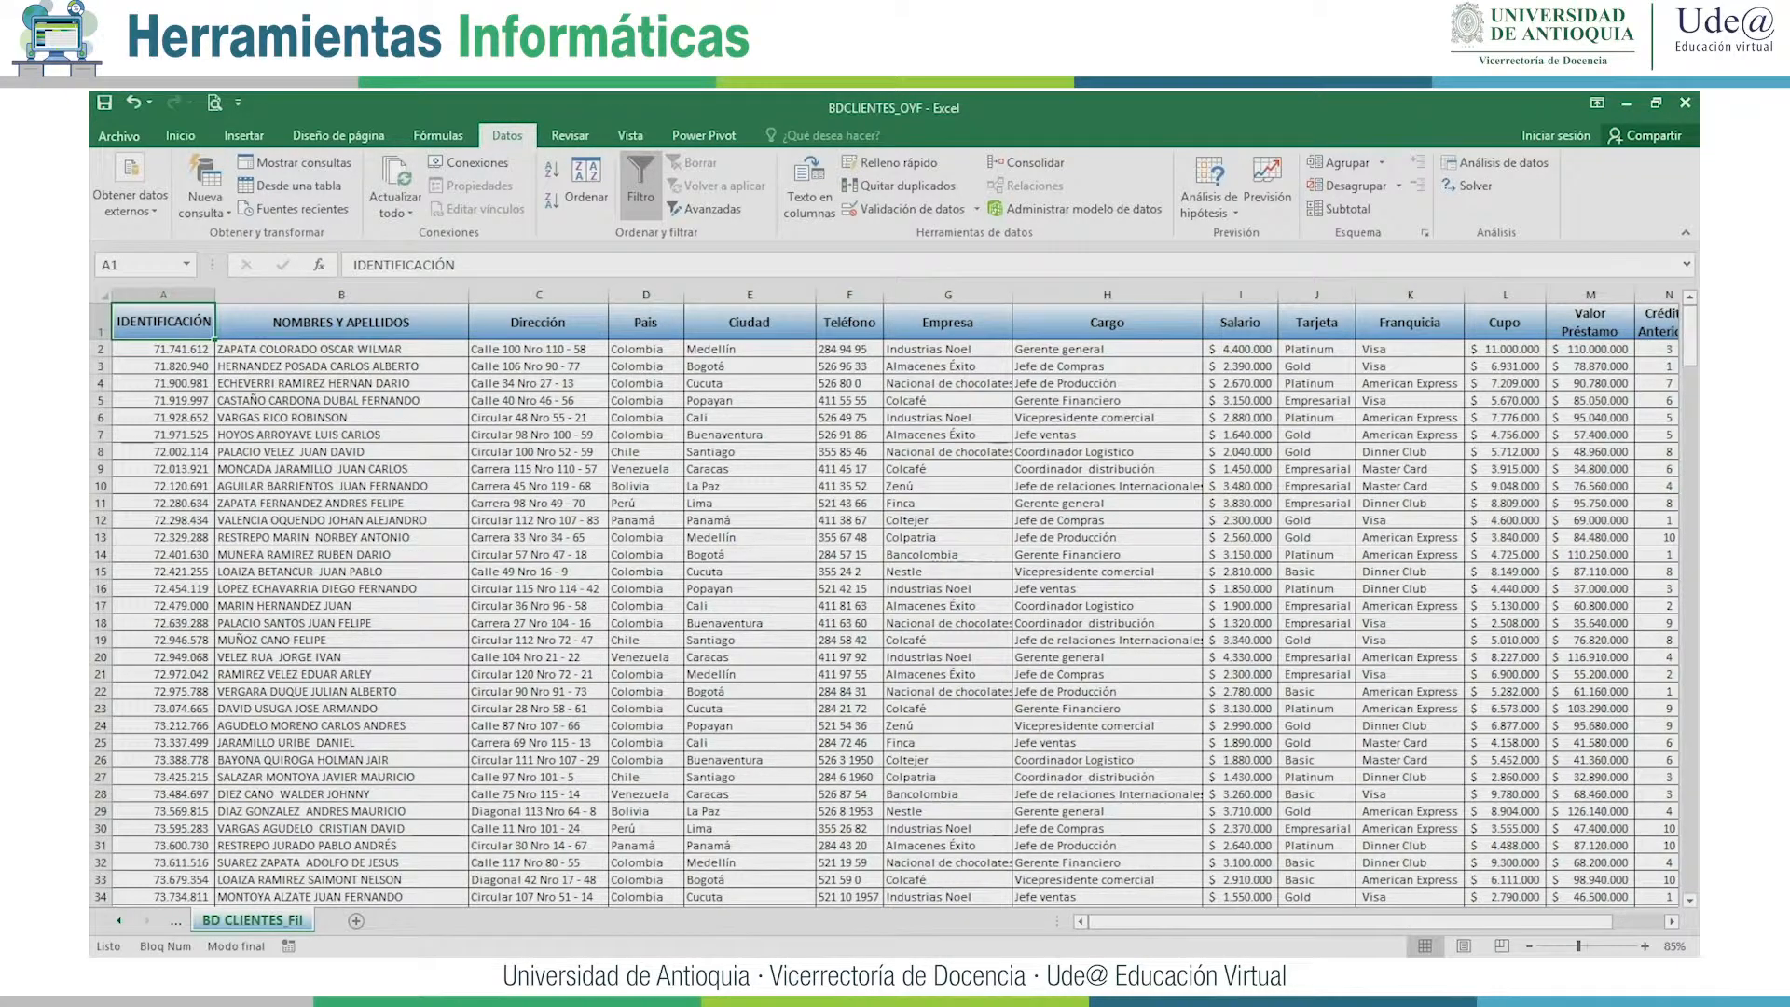
pyautogui.hotkey('ctrl', 'shift', 'Right')
pyautogui.hotkey('ctrl', 'shift', 'Down')
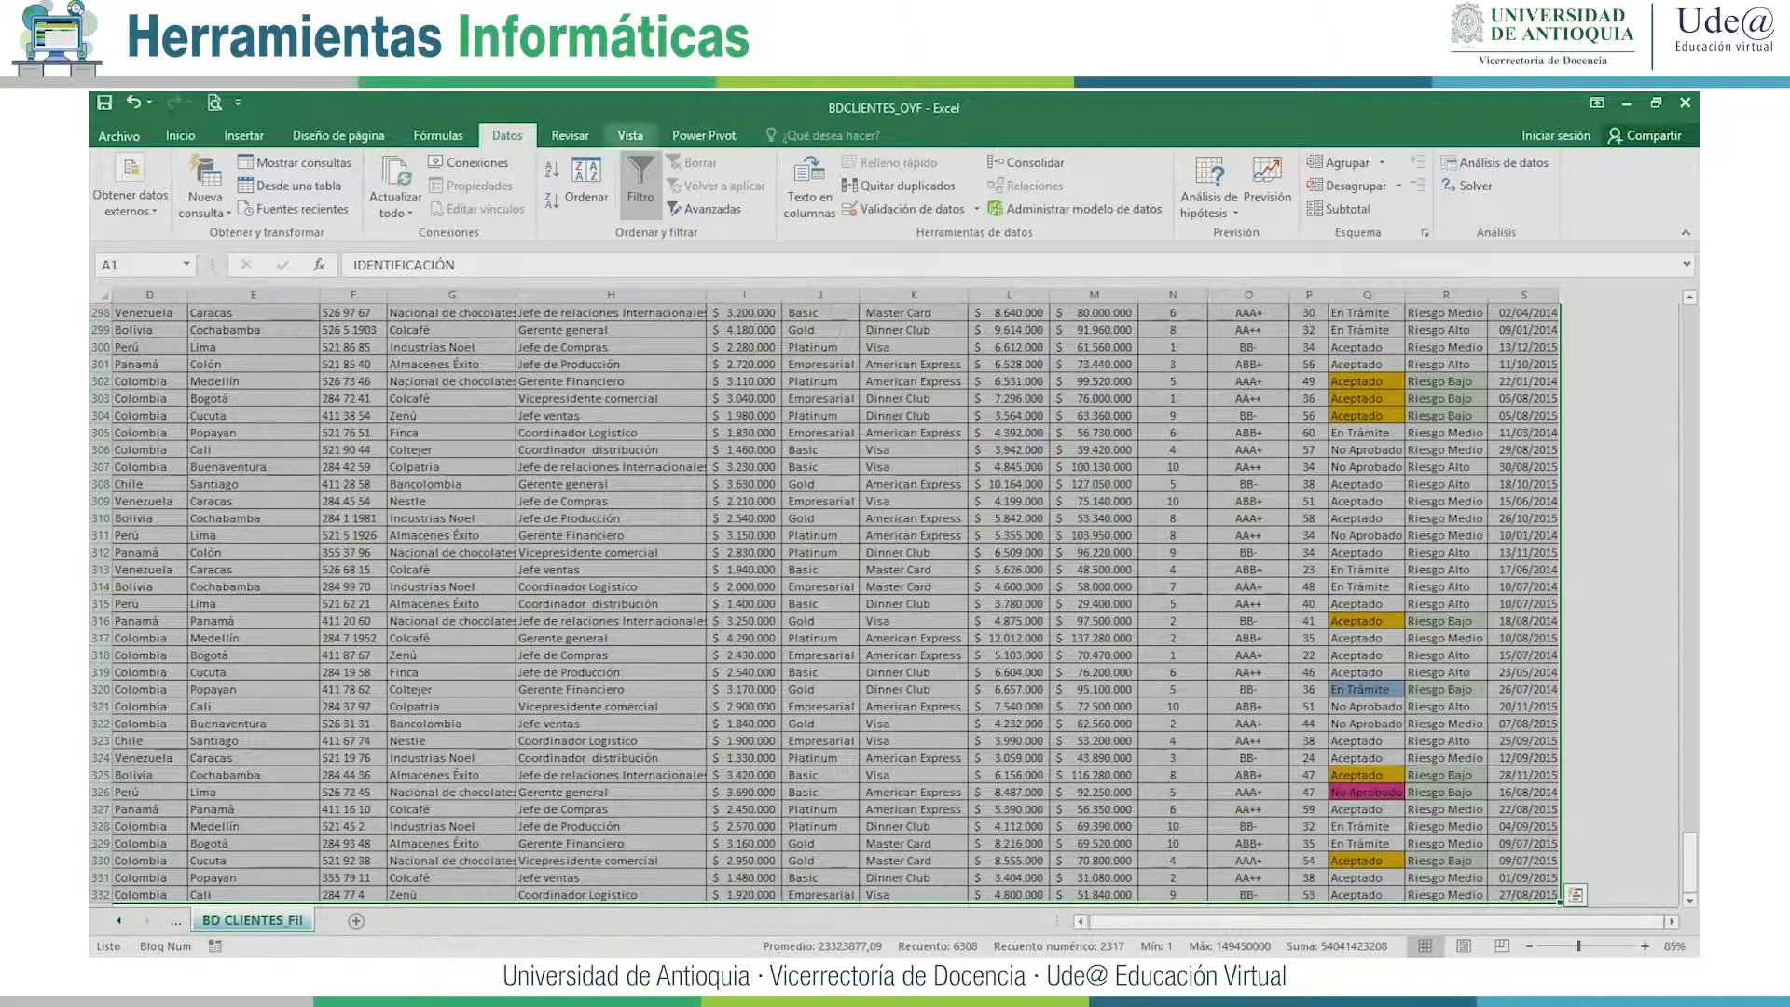
pyautogui.click(586, 186)
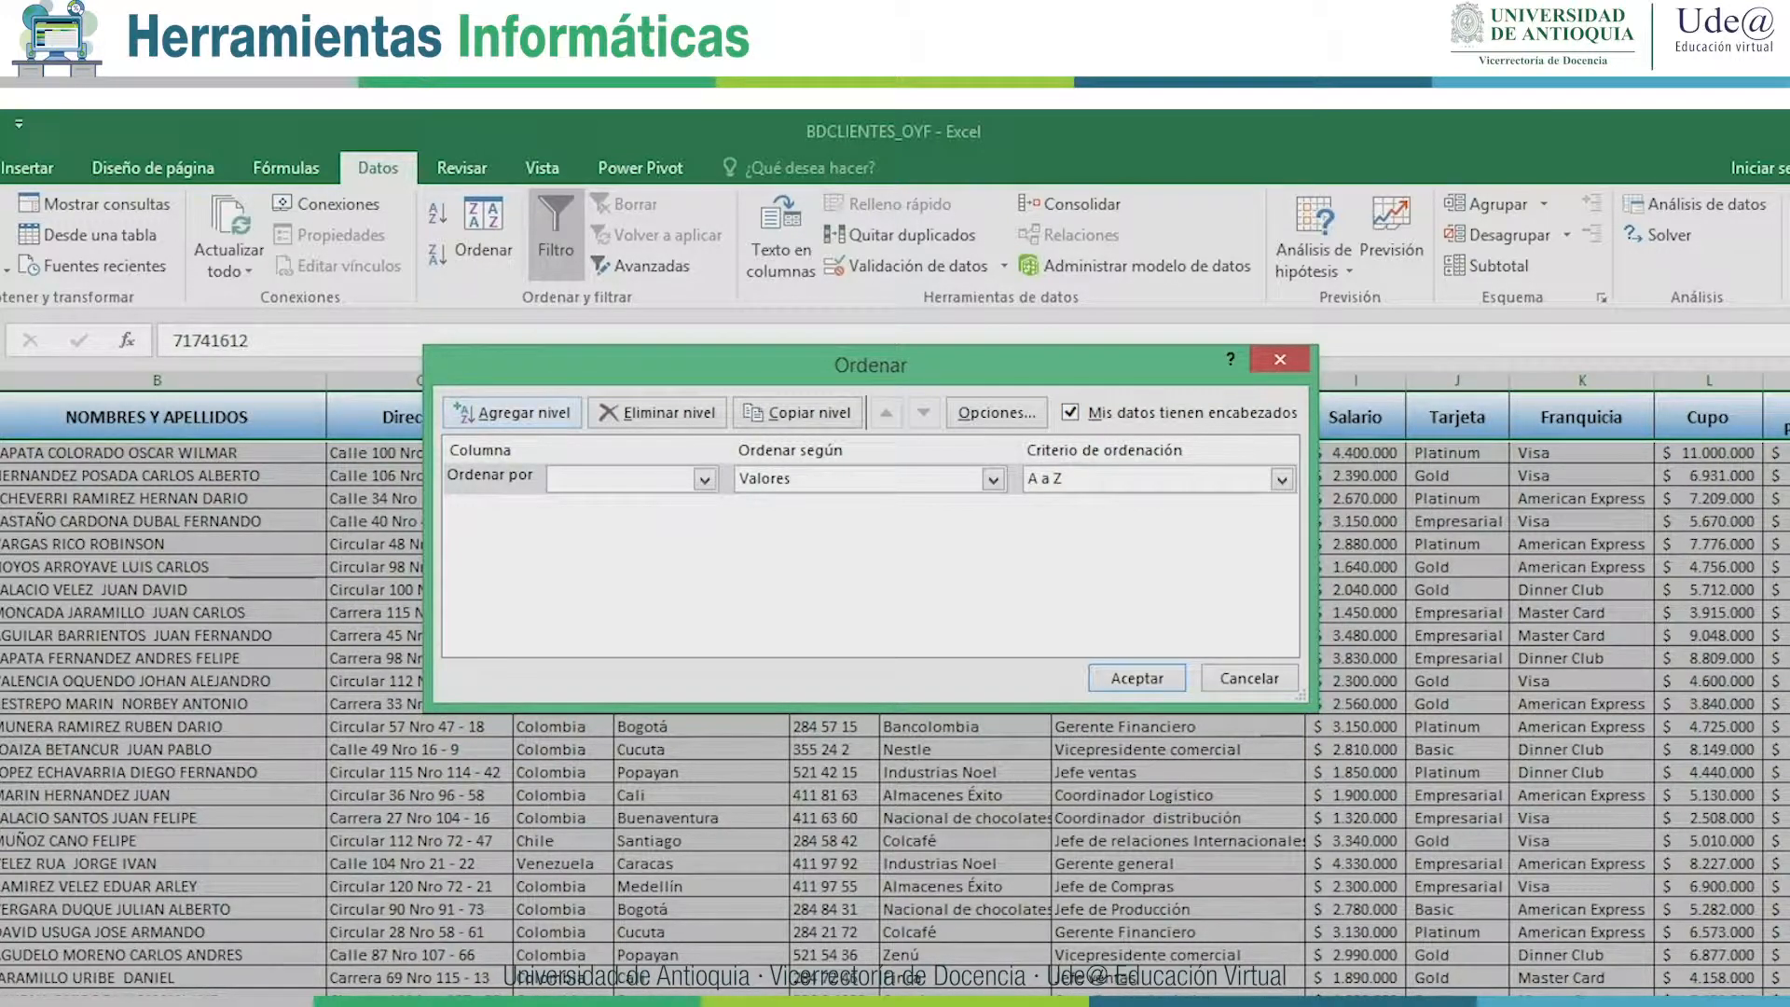
pyautogui.moveTo(871, 364); pyautogui.dragTo(871, 503)
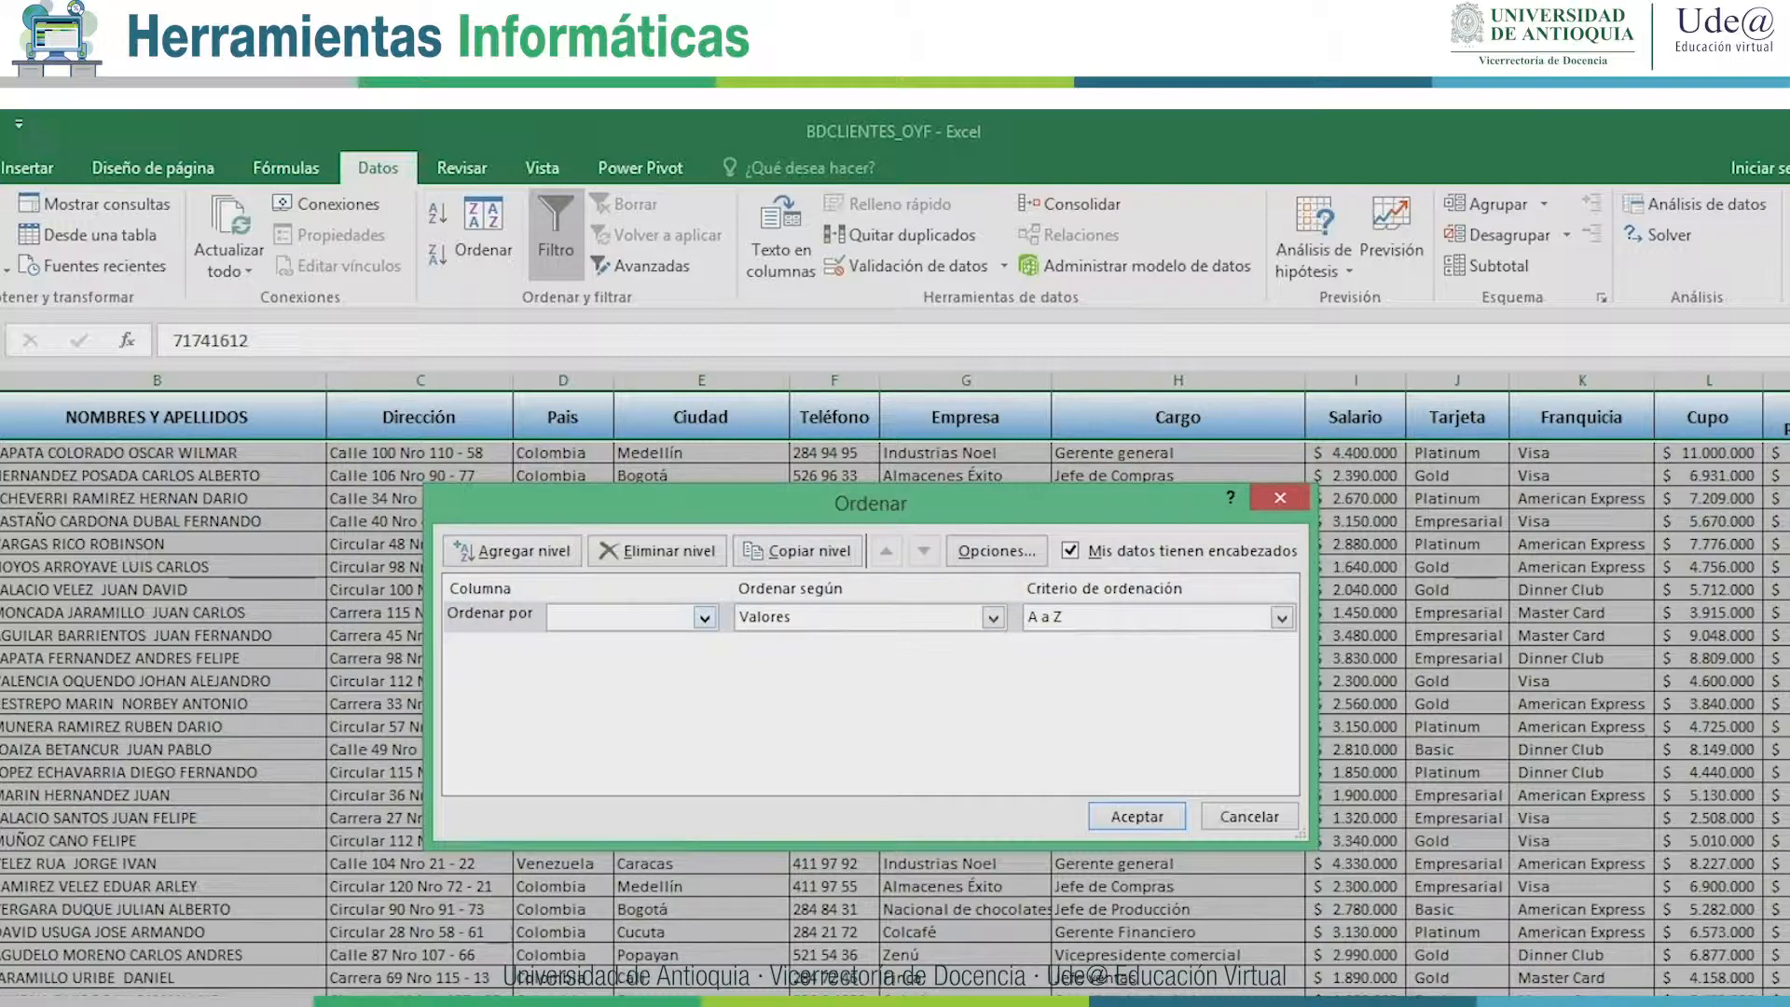
# Sort the table by the IDENTIFICACIÓN column on Valores with the order De mayor a menor.
pyautogui.click(705, 617)
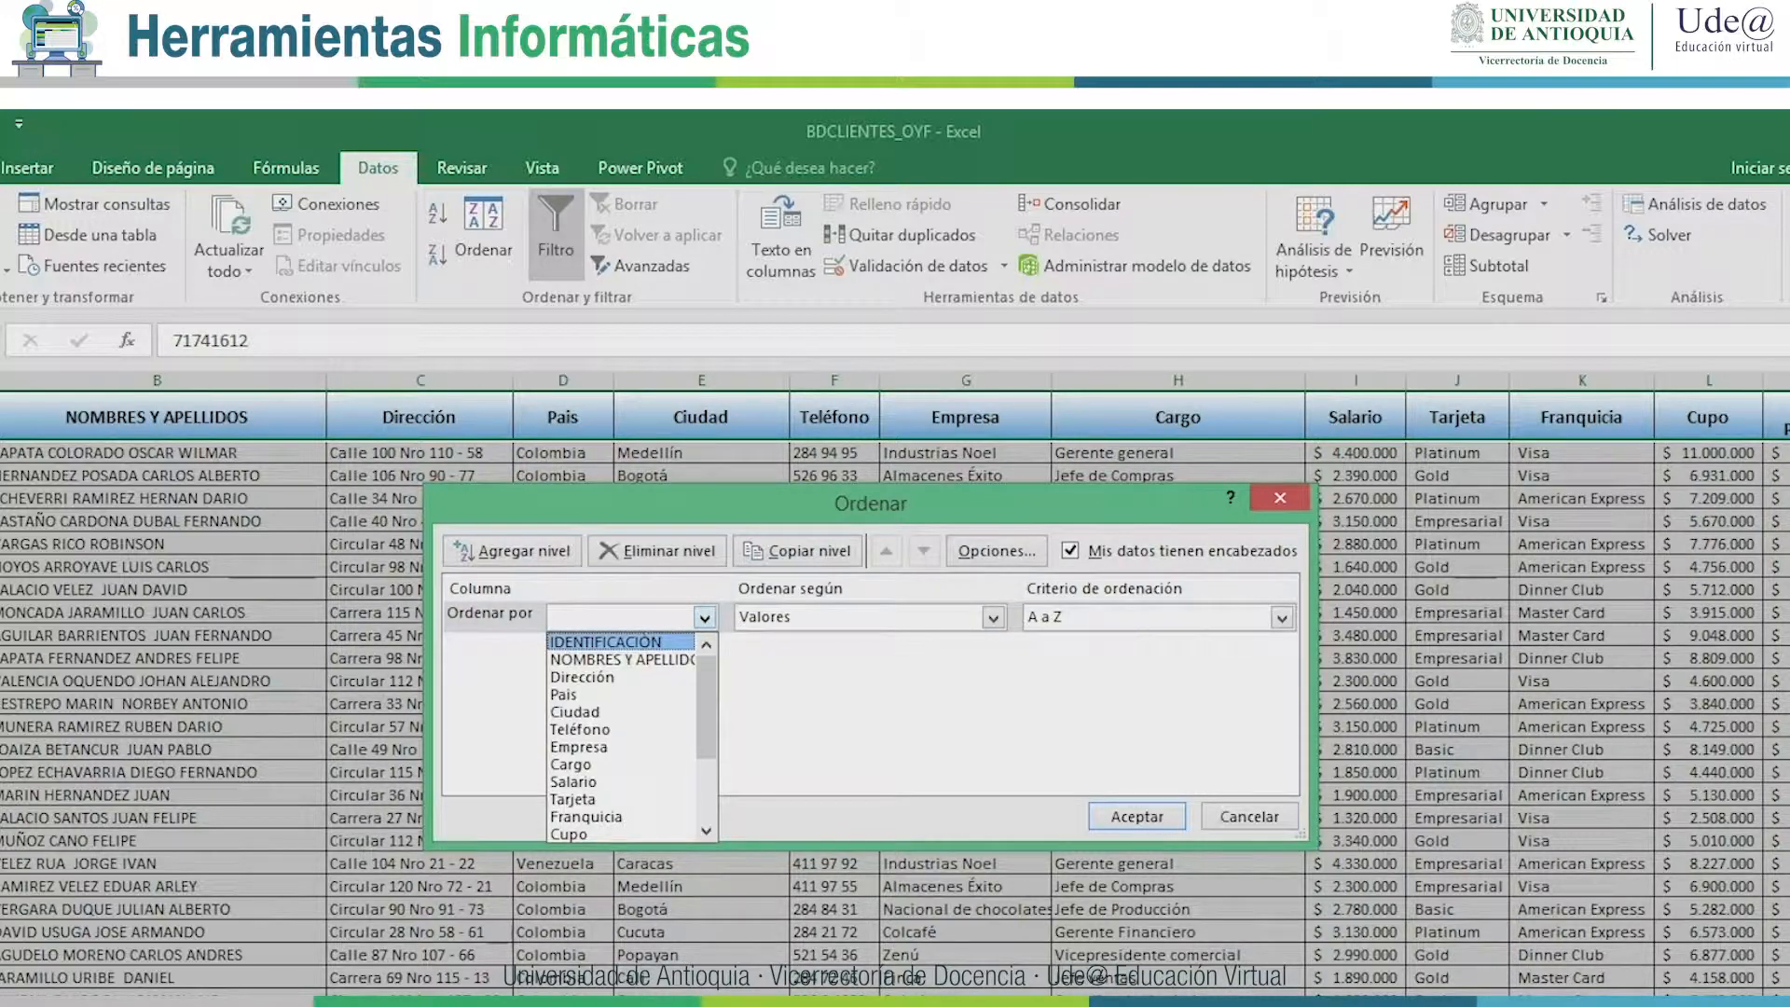
pyautogui.click(619, 643)
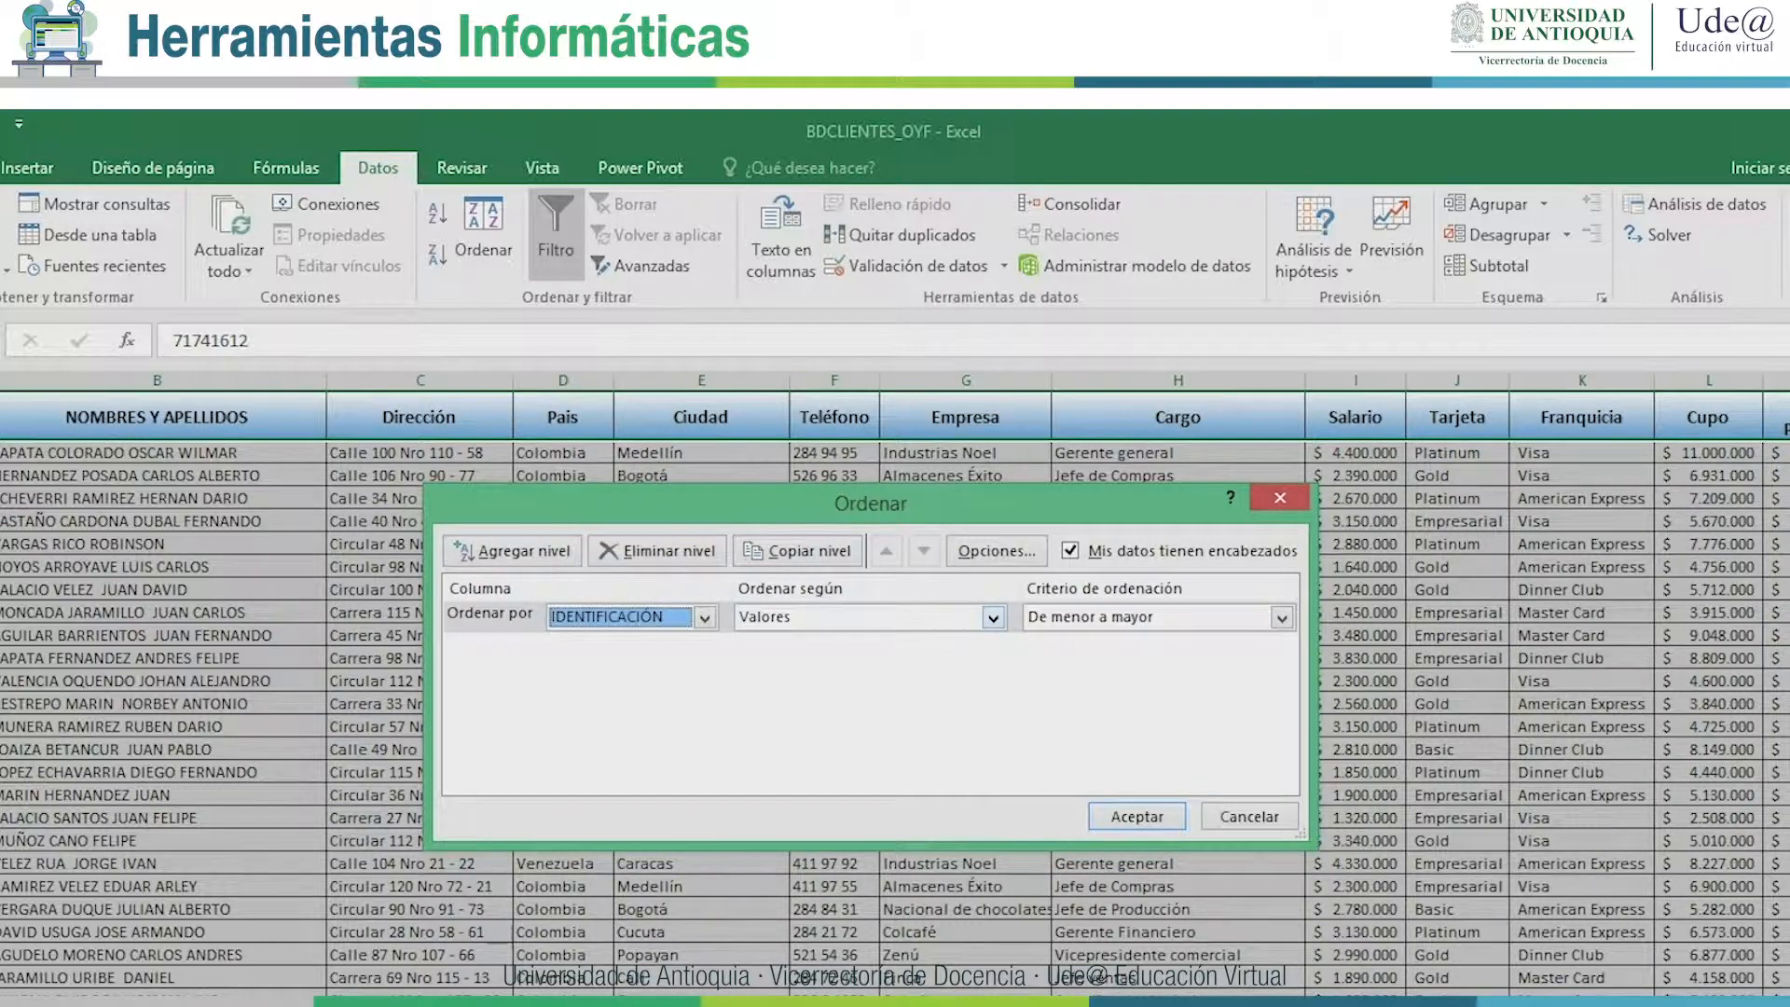
pyautogui.click(993, 618)
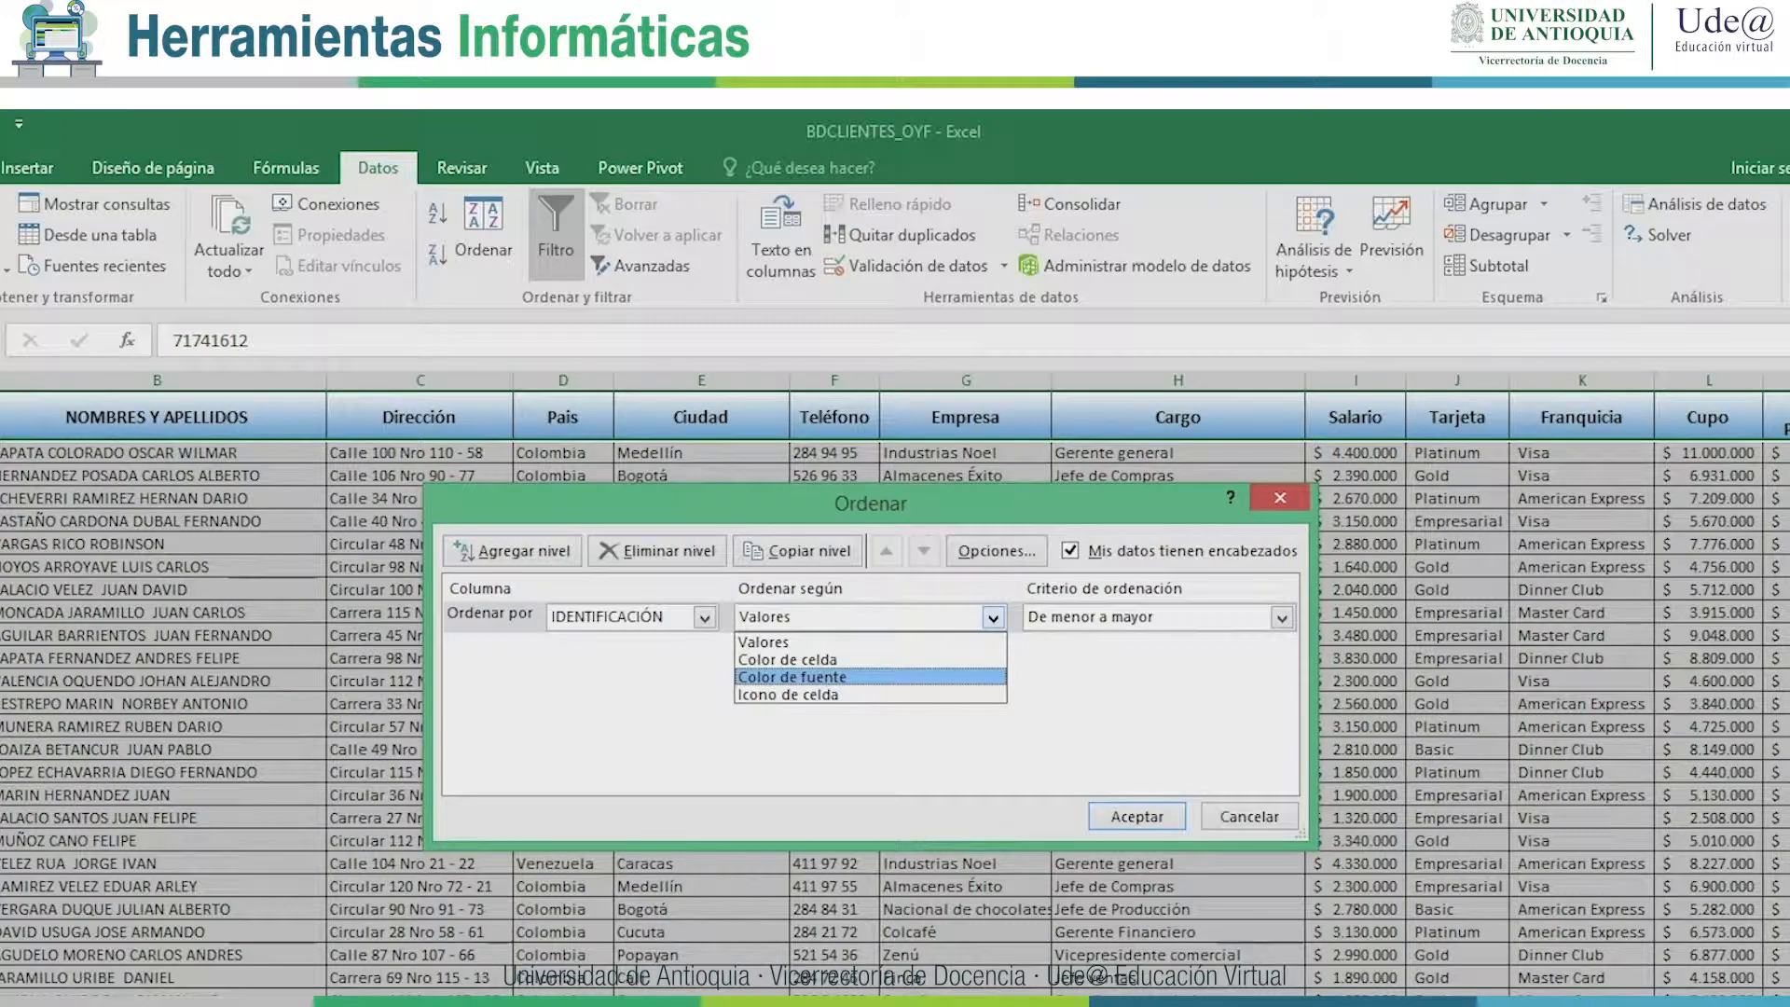
pyautogui.press('Return')
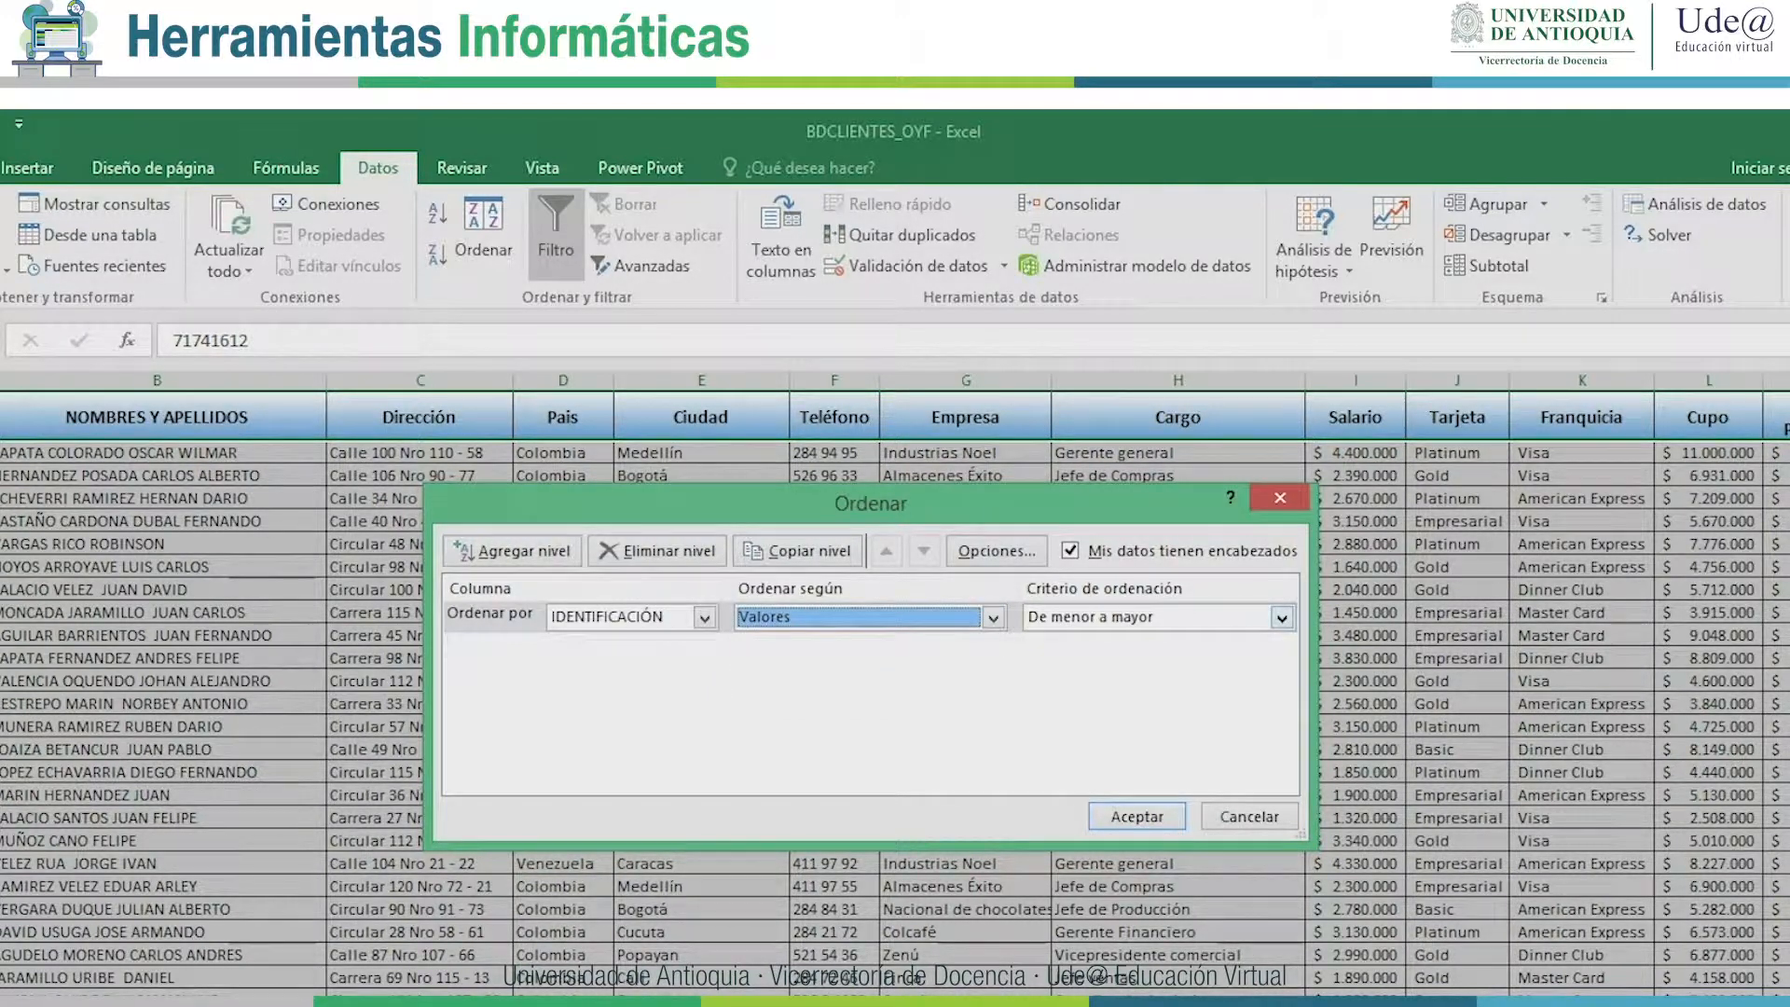
pyautogui.click(1281, 617)
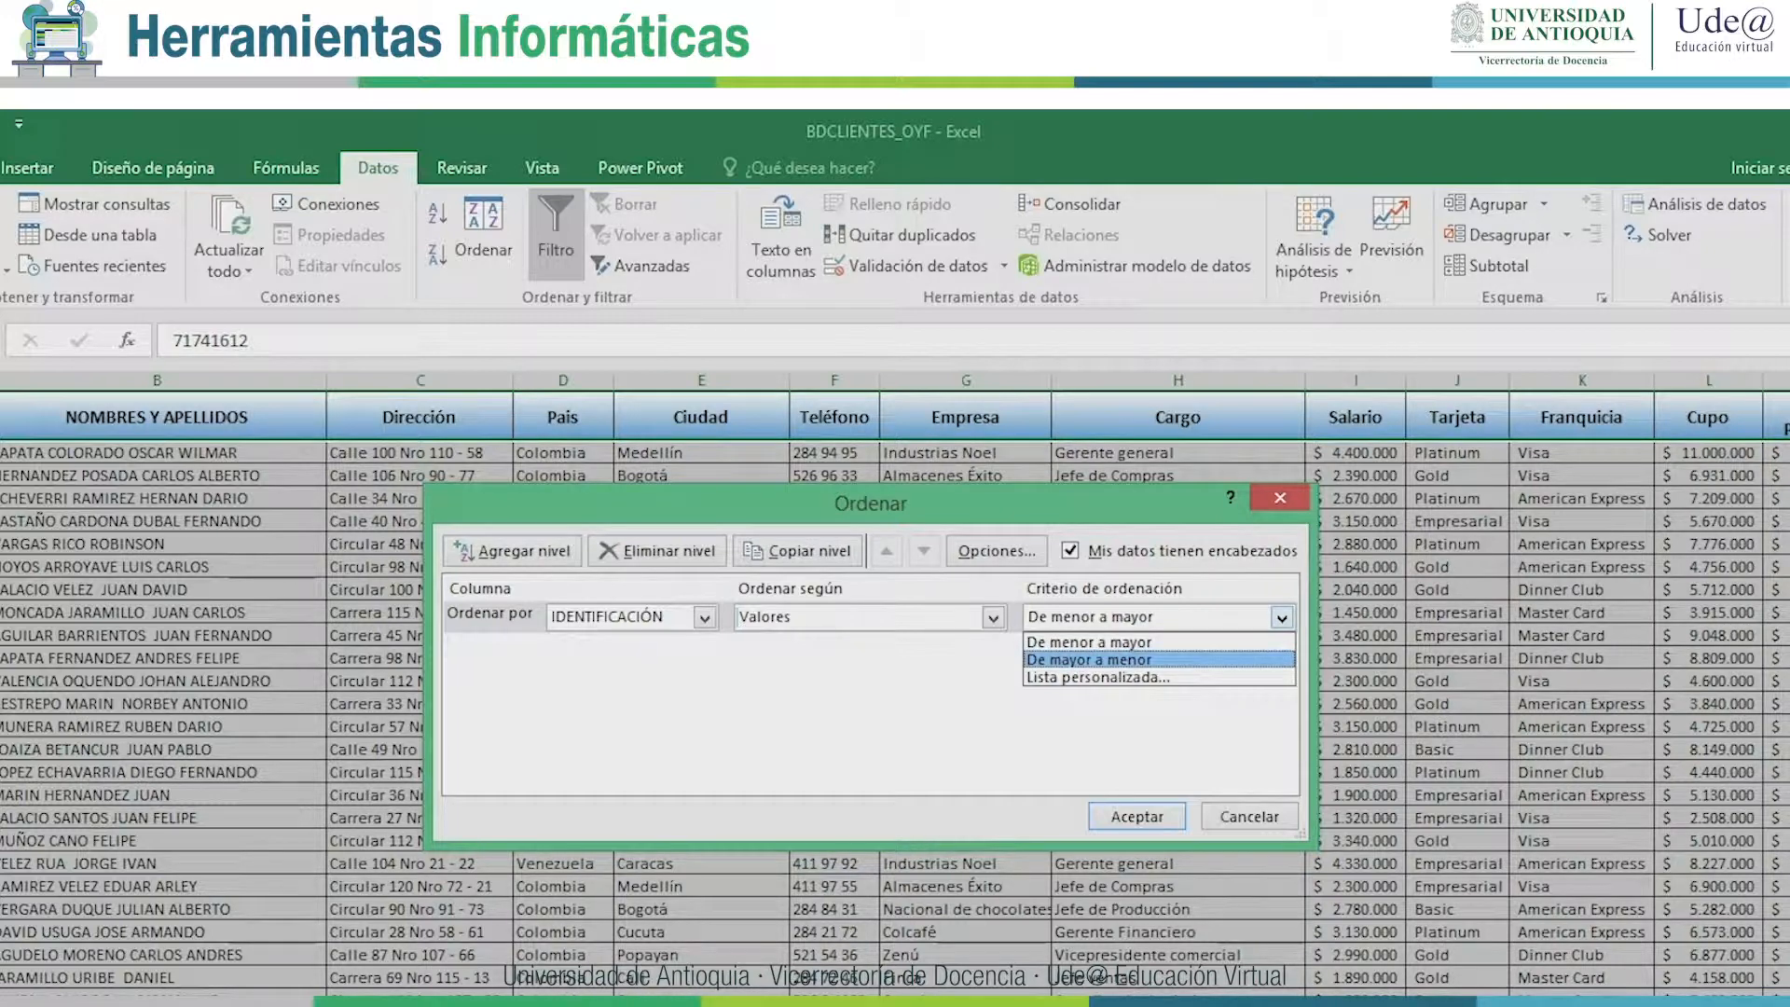
pyautogui.press('Down')
pyautogui.press('Return')
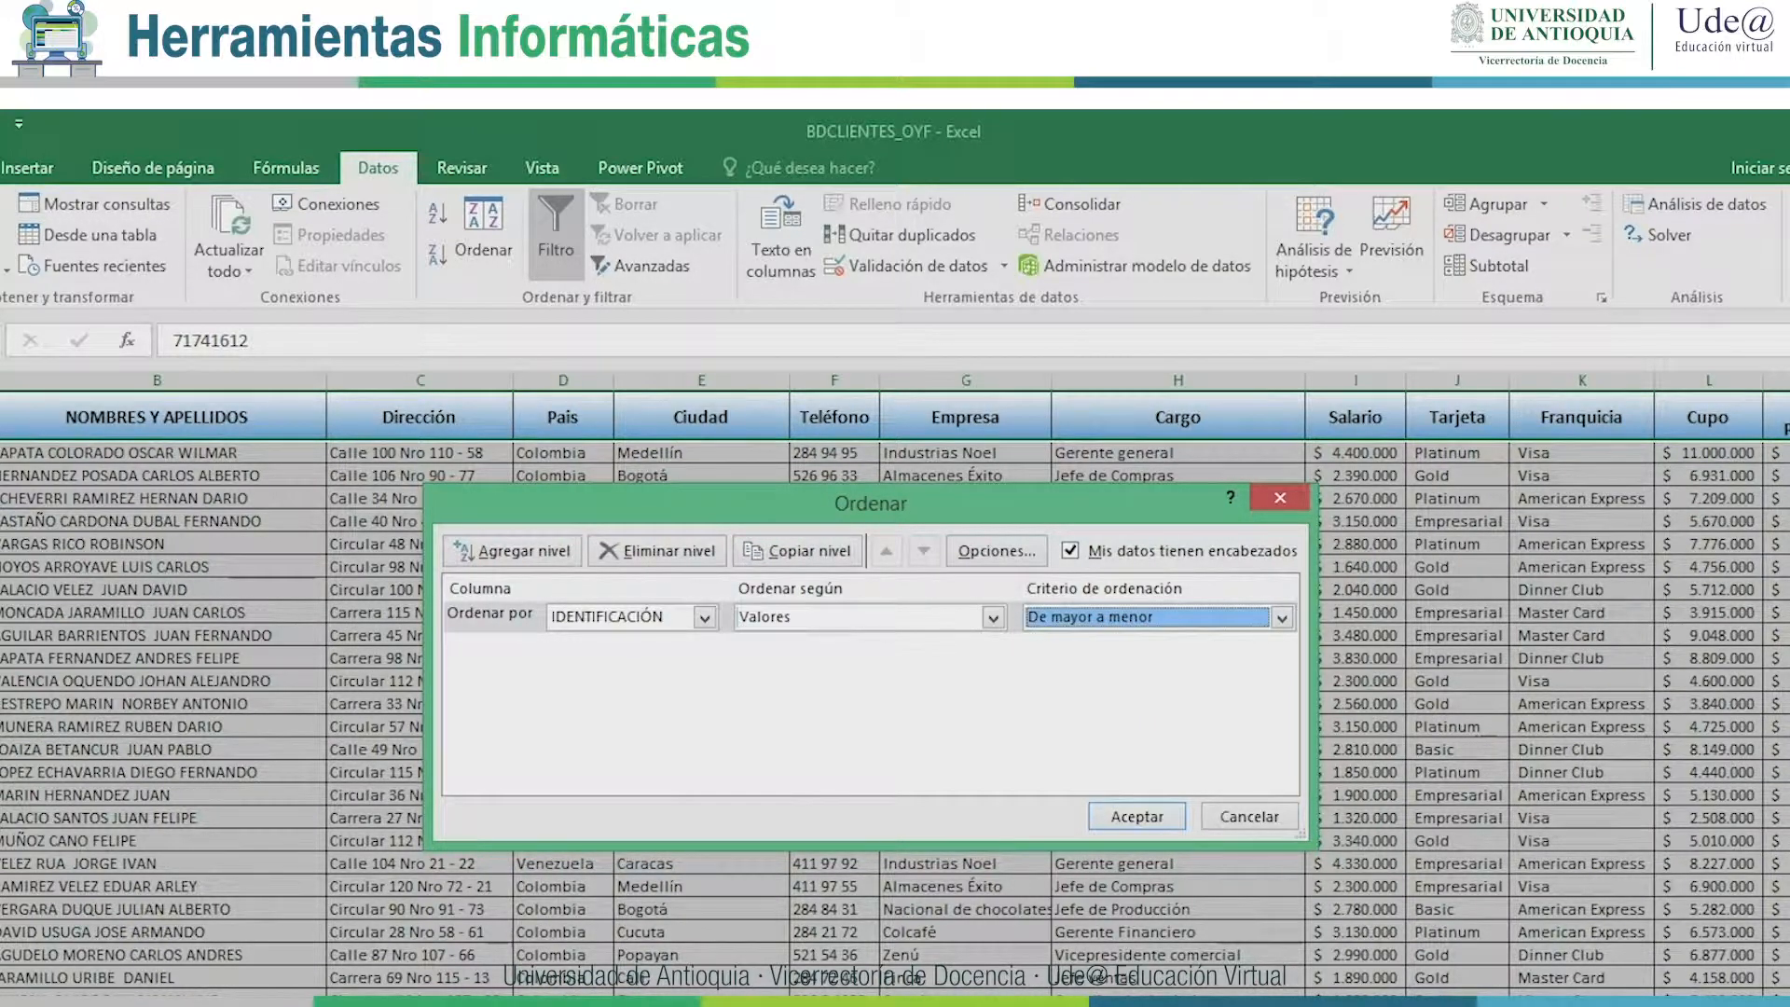
pyautogui.press('Return')
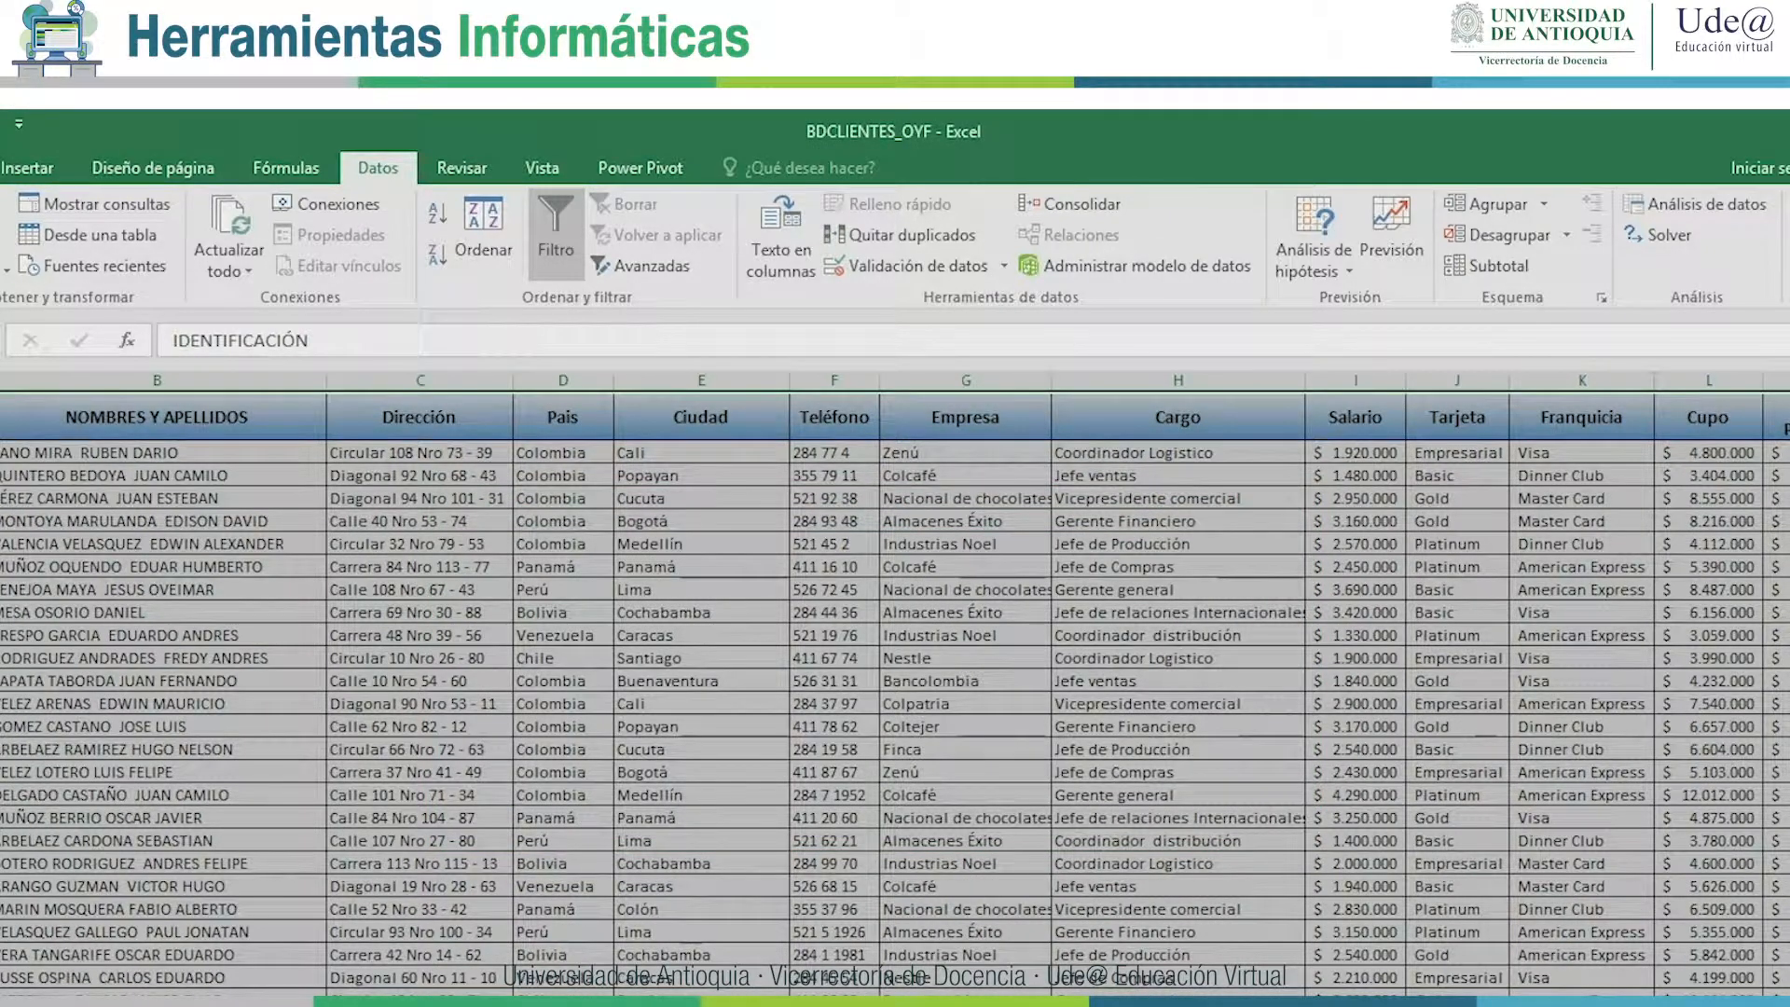
# Examine the order of the IDENTIFICACIÓN column from the first record down to the last row.
pyautogui.click(1, 453)
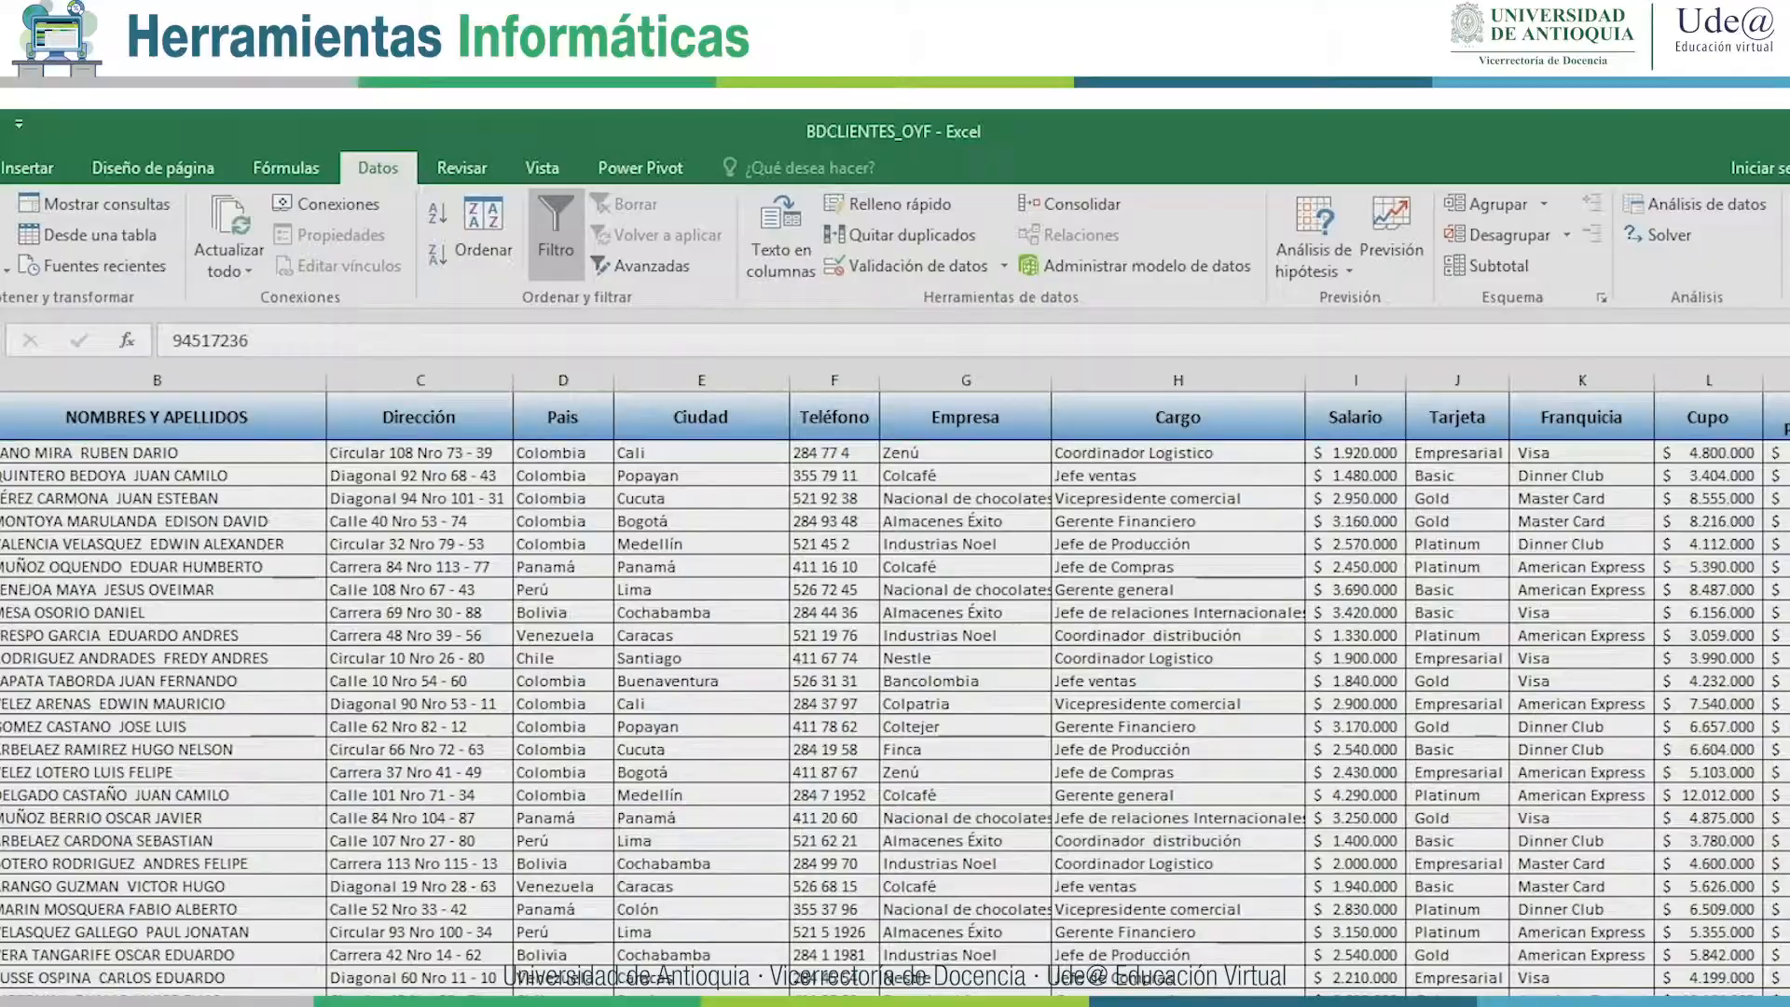
pyautogui.scroll(-3, 895, 690)
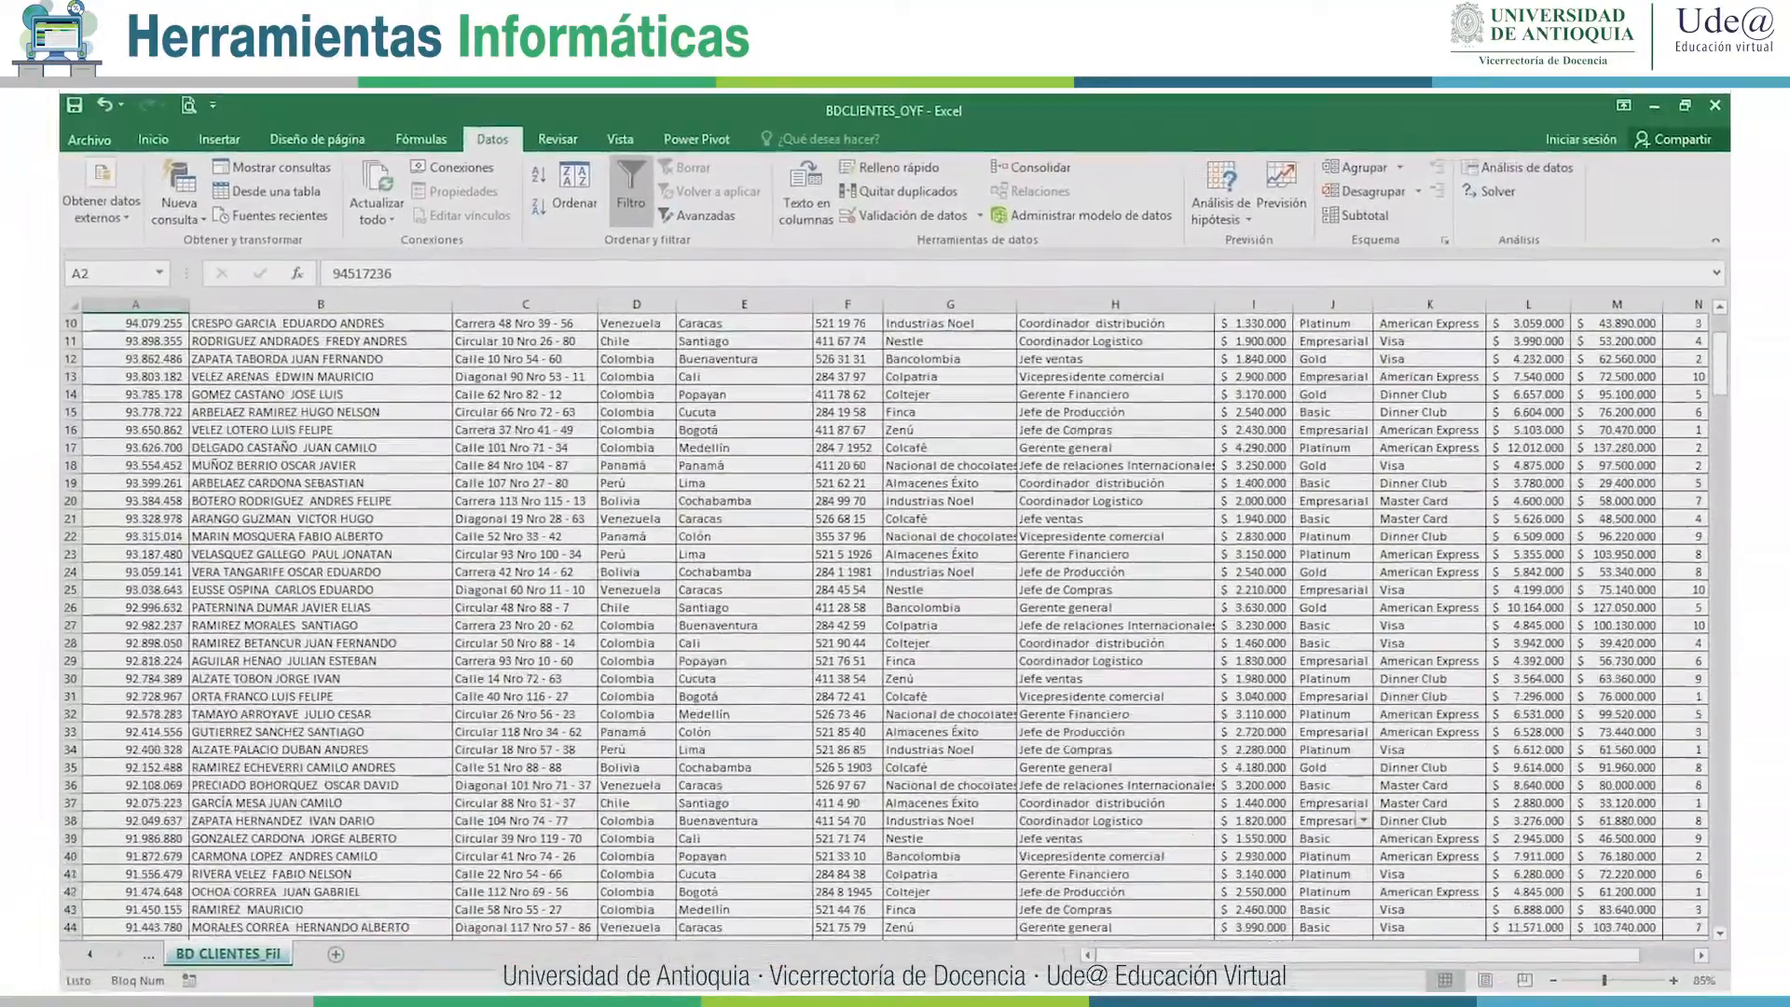
pyautogui.scroll(-7, 895, 625)
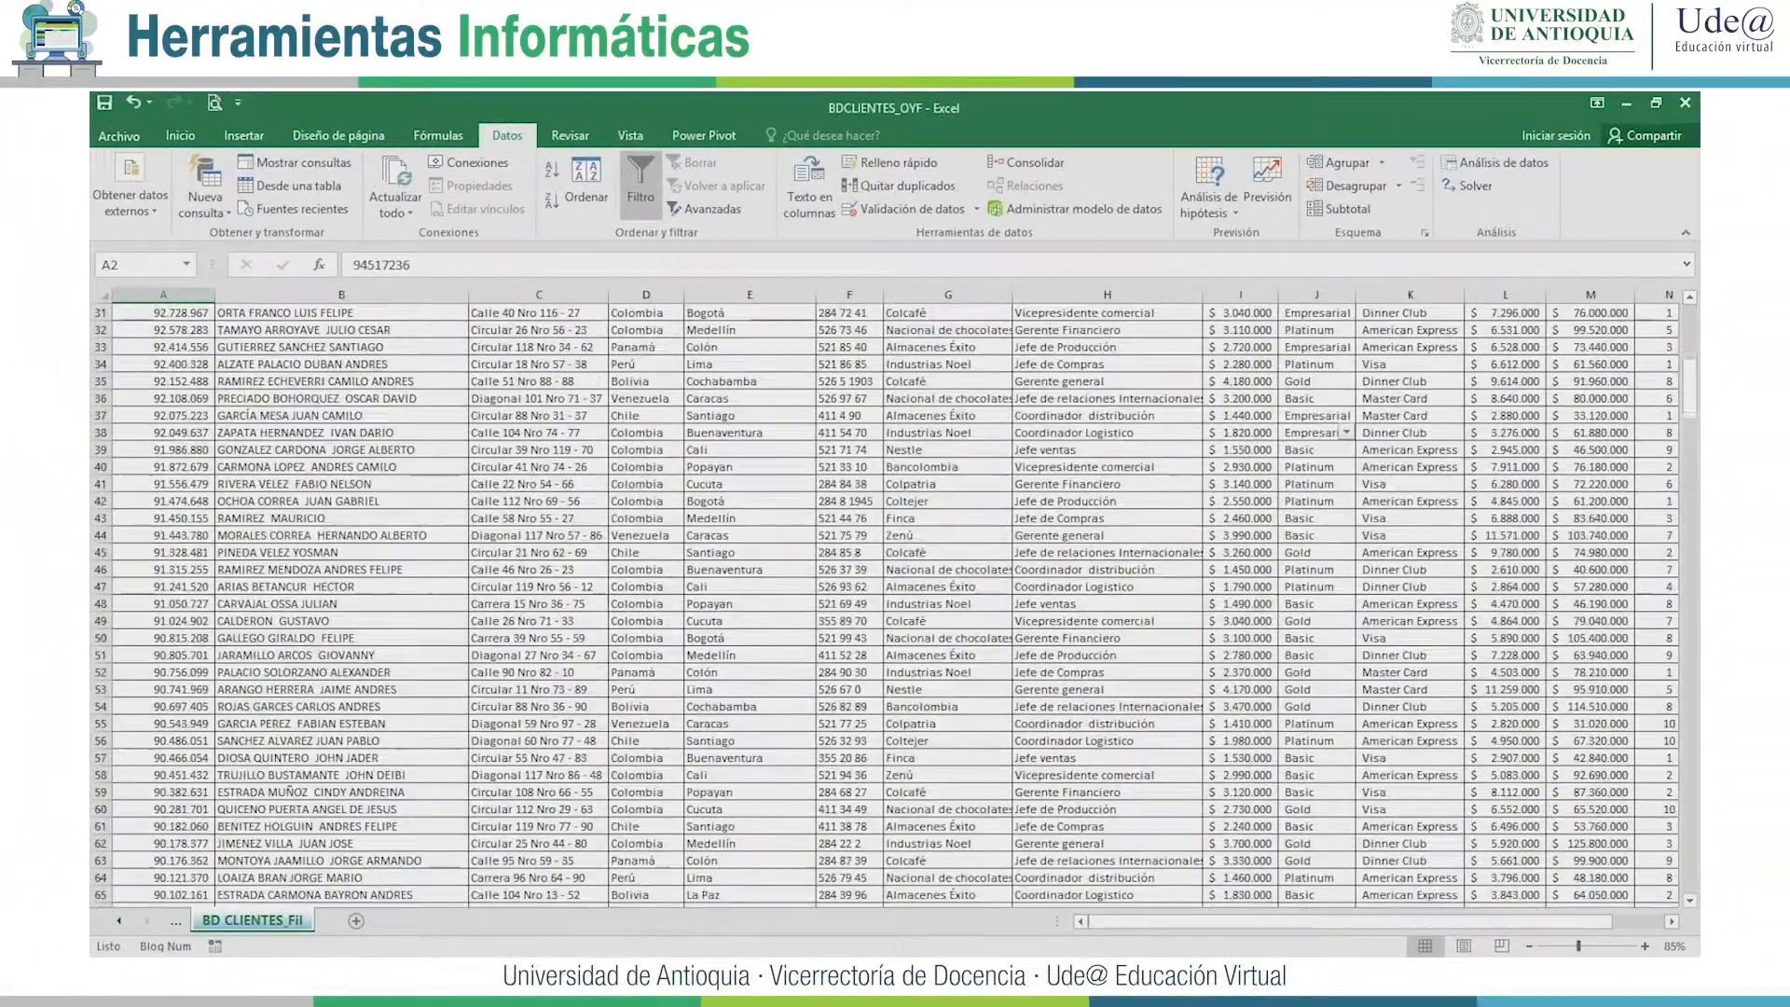
pyautogui.scroll(-5, 895, 606)
pyautogui.scroll(11, 895, 606)
pyautogui.scroll(-5, 895, 606)
pyautogui.scroll(-10, 895, 606)
pyautogui.click(164, 381)
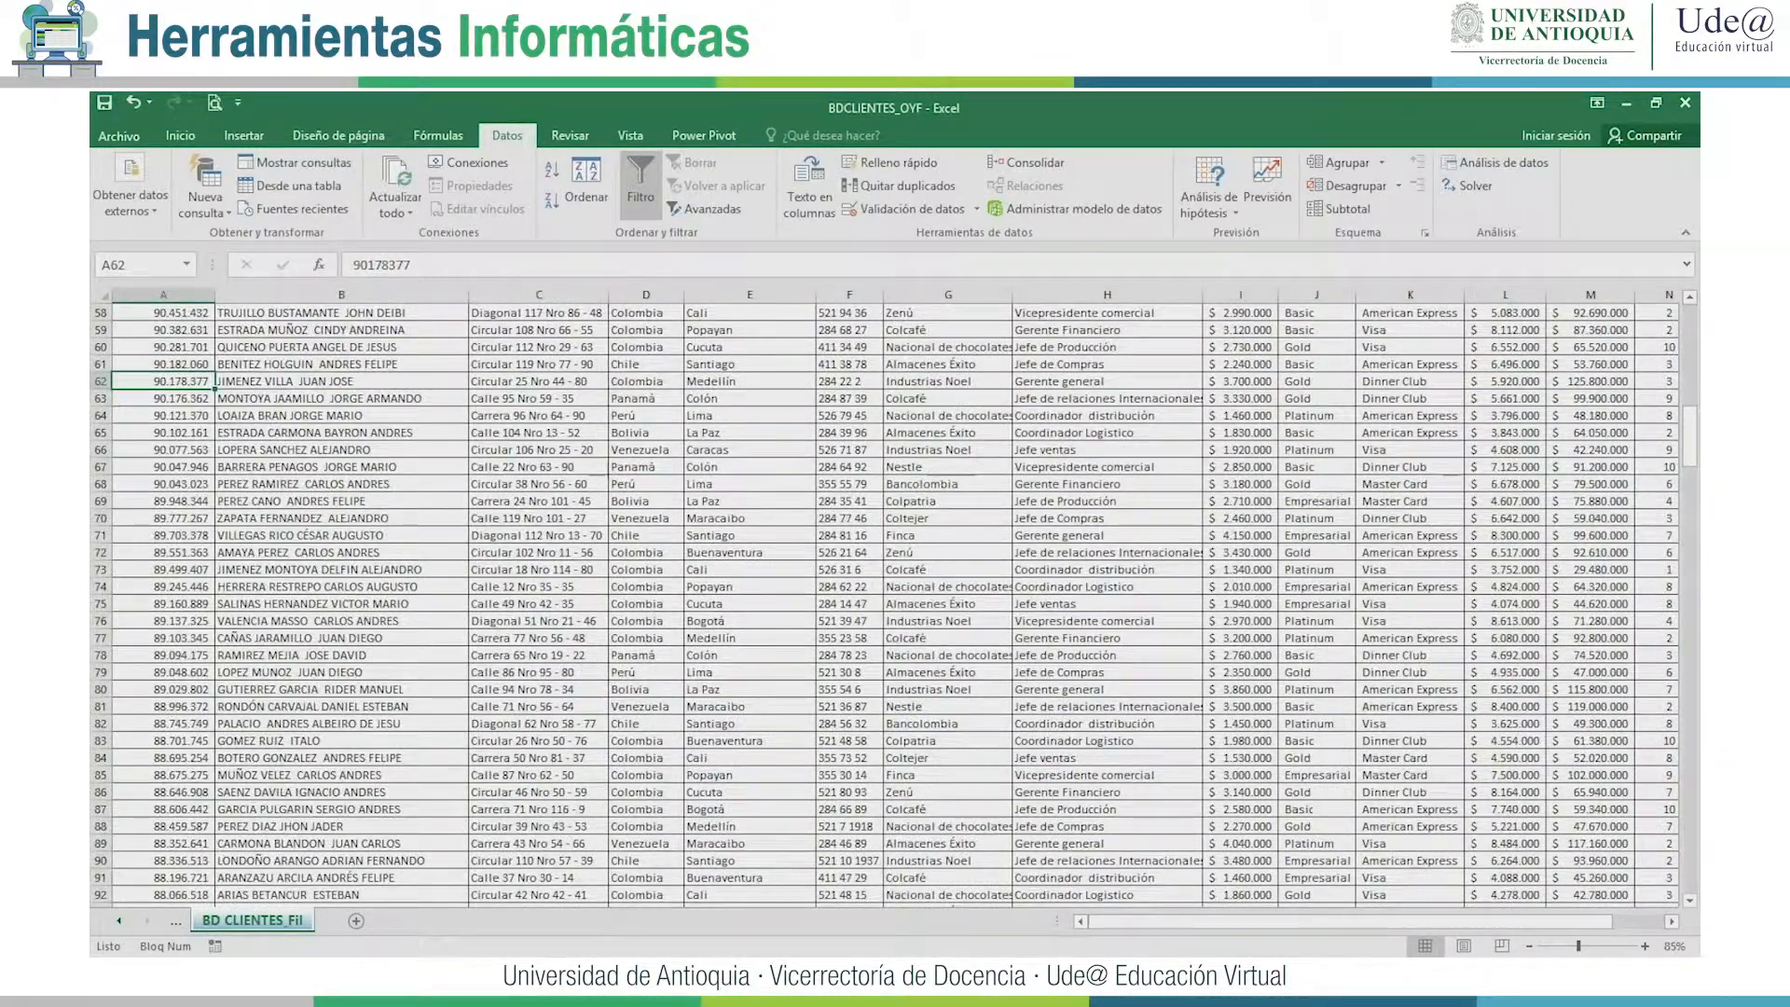
pyautogui.press('End')
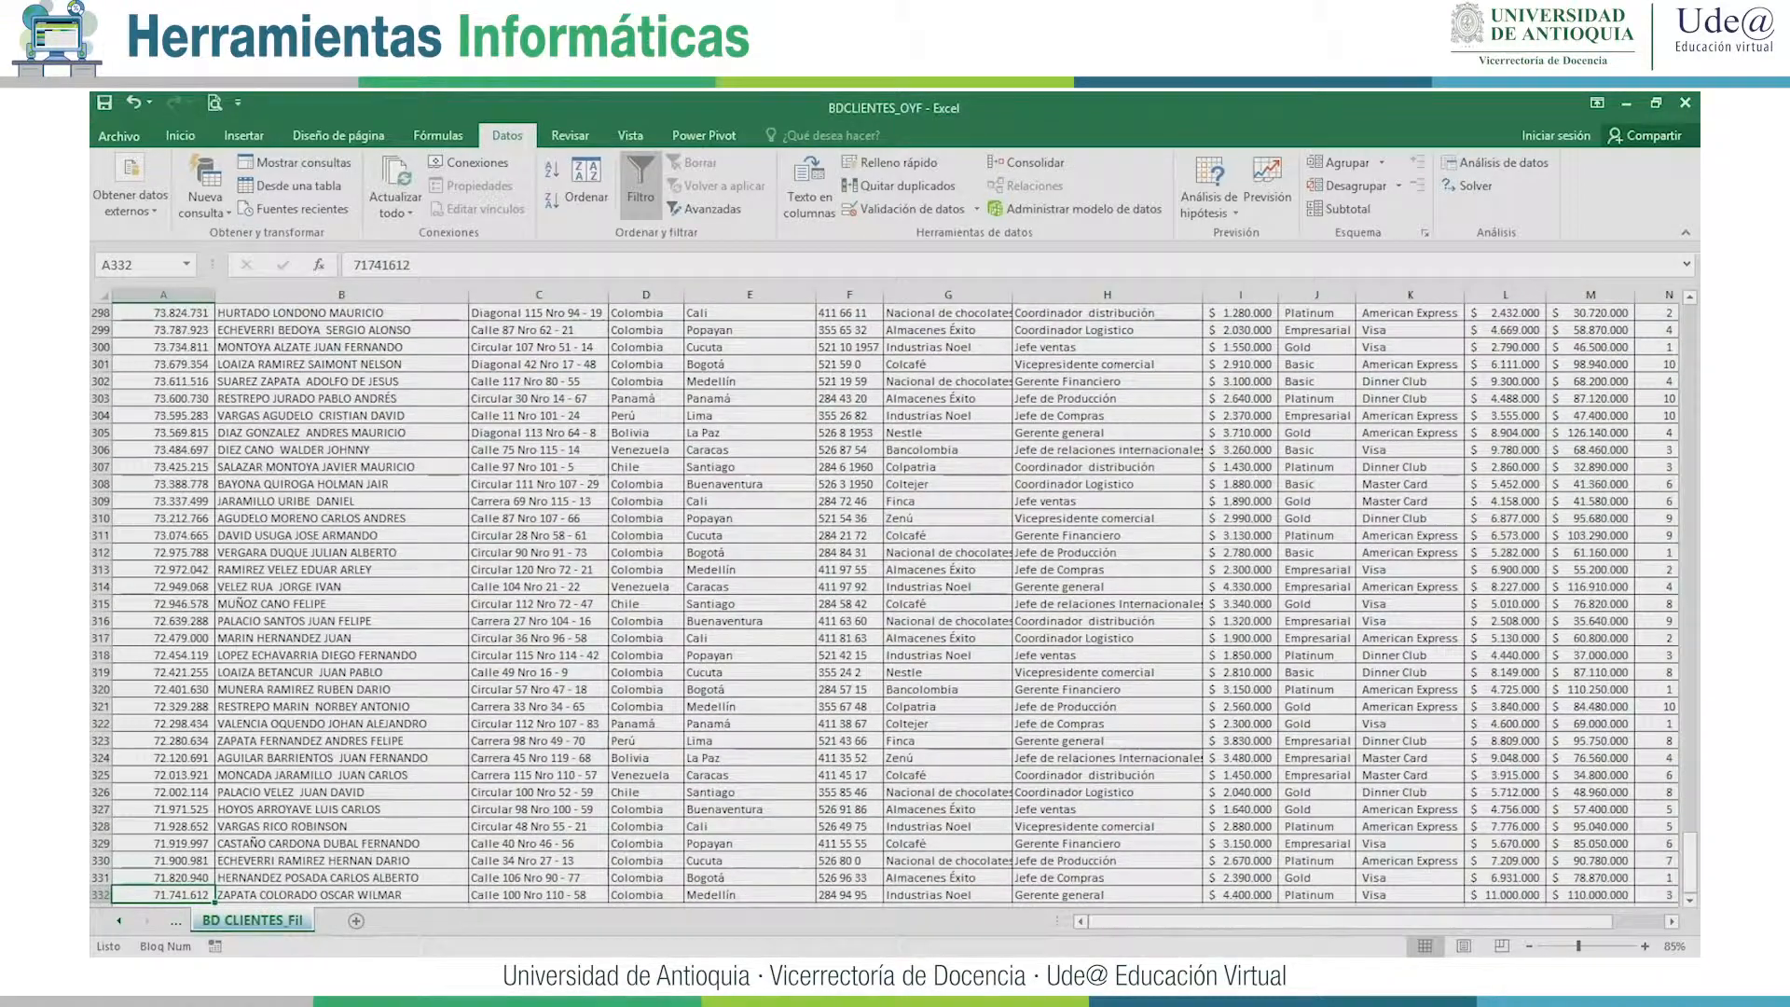
pyautogui.press('Up')
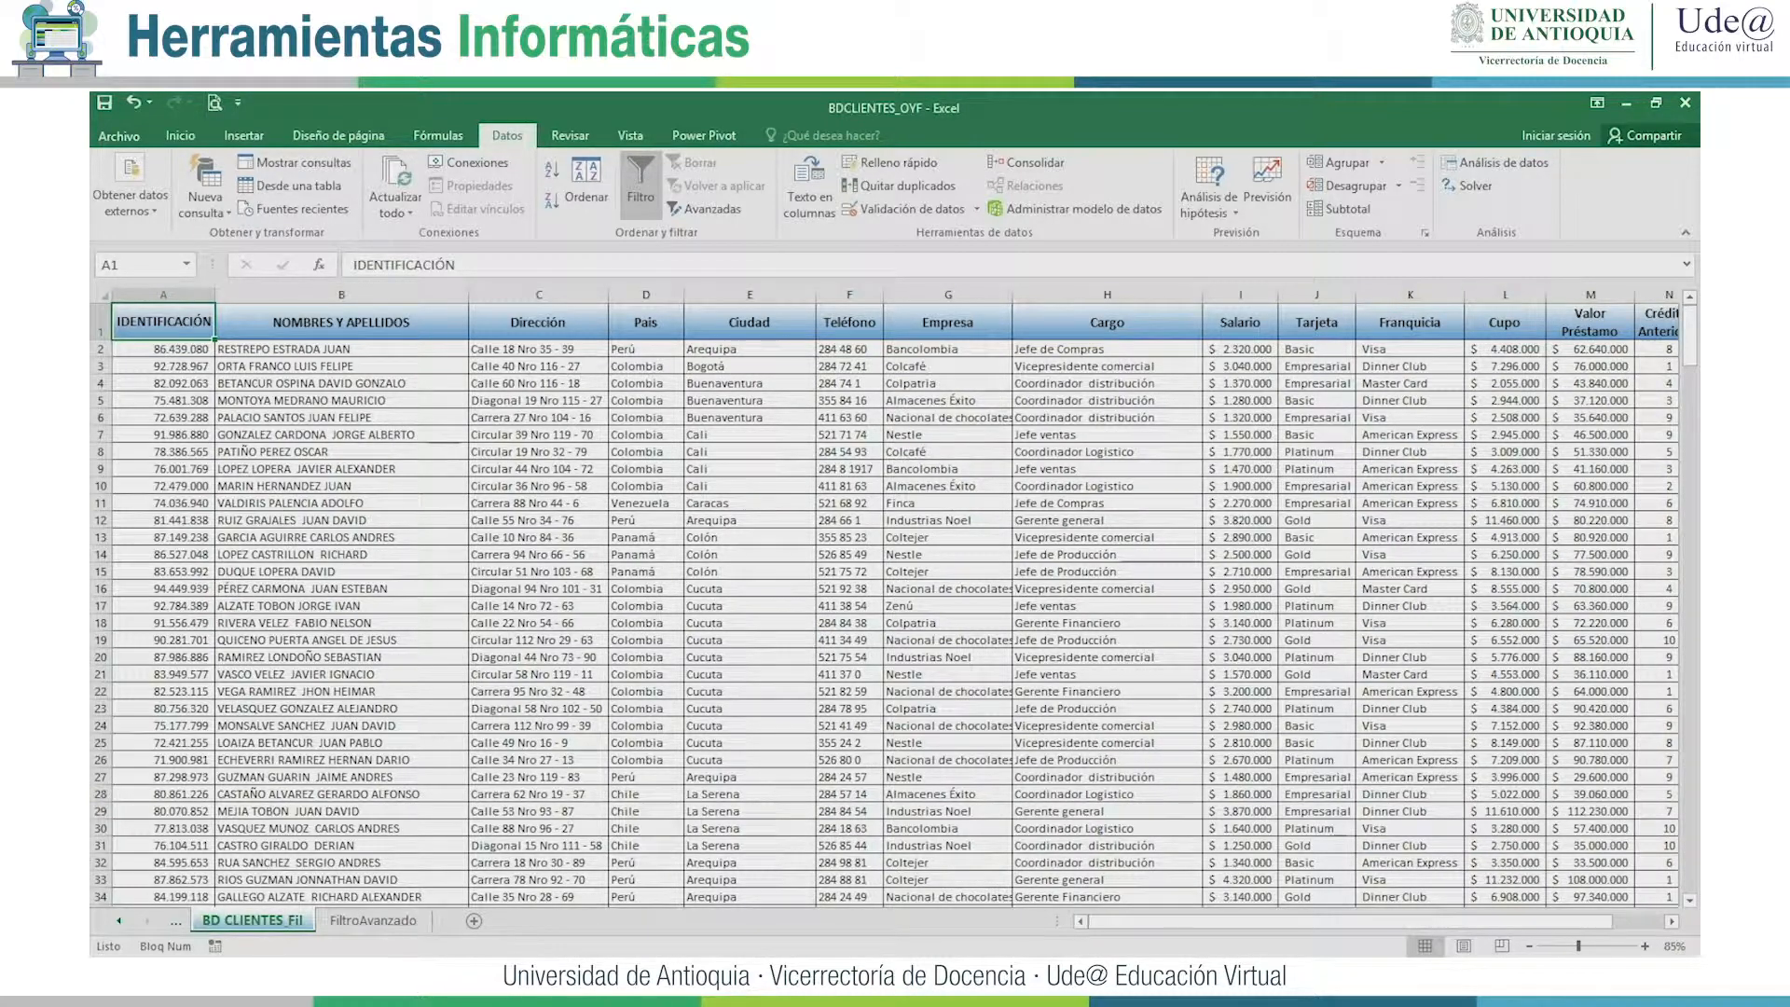
# Start a custom sort on the whole client table and mark that the data has headers.
pyautogui.moveTo(1464, 921); pyautogui.dragTo(1508, 921)
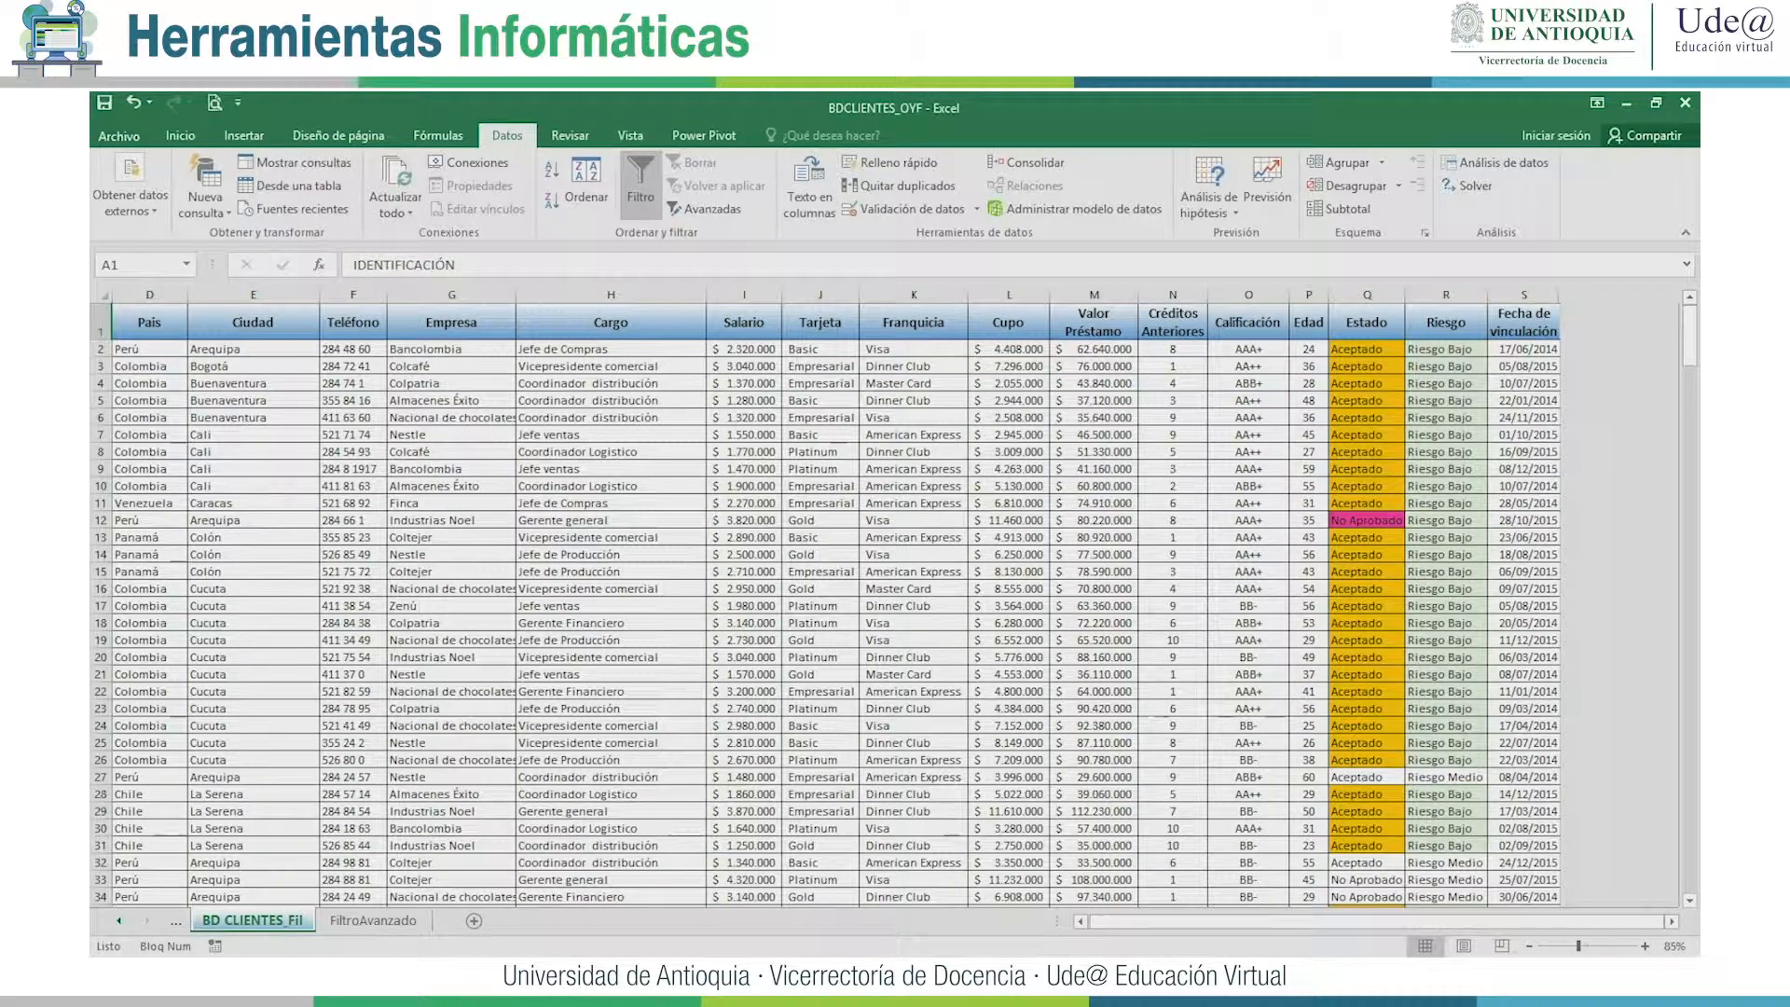
pyautogui.hscroll(-3, 895, 596)
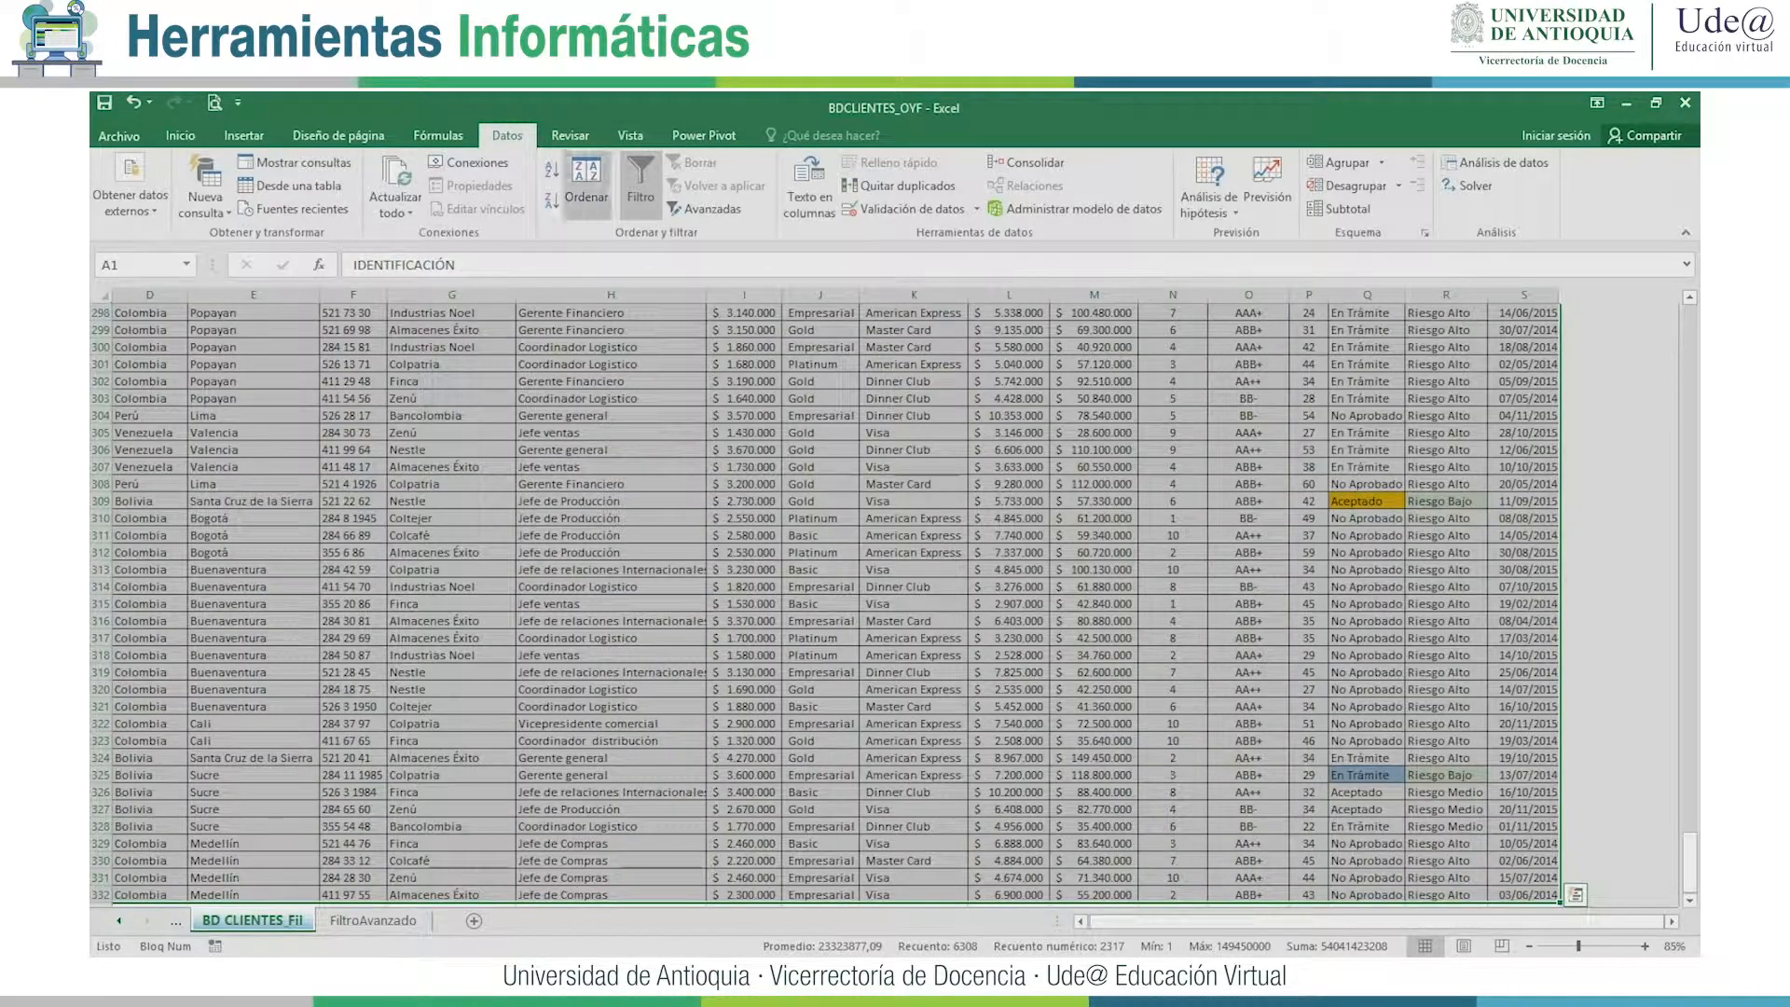
pyautogui.click(587, 181)
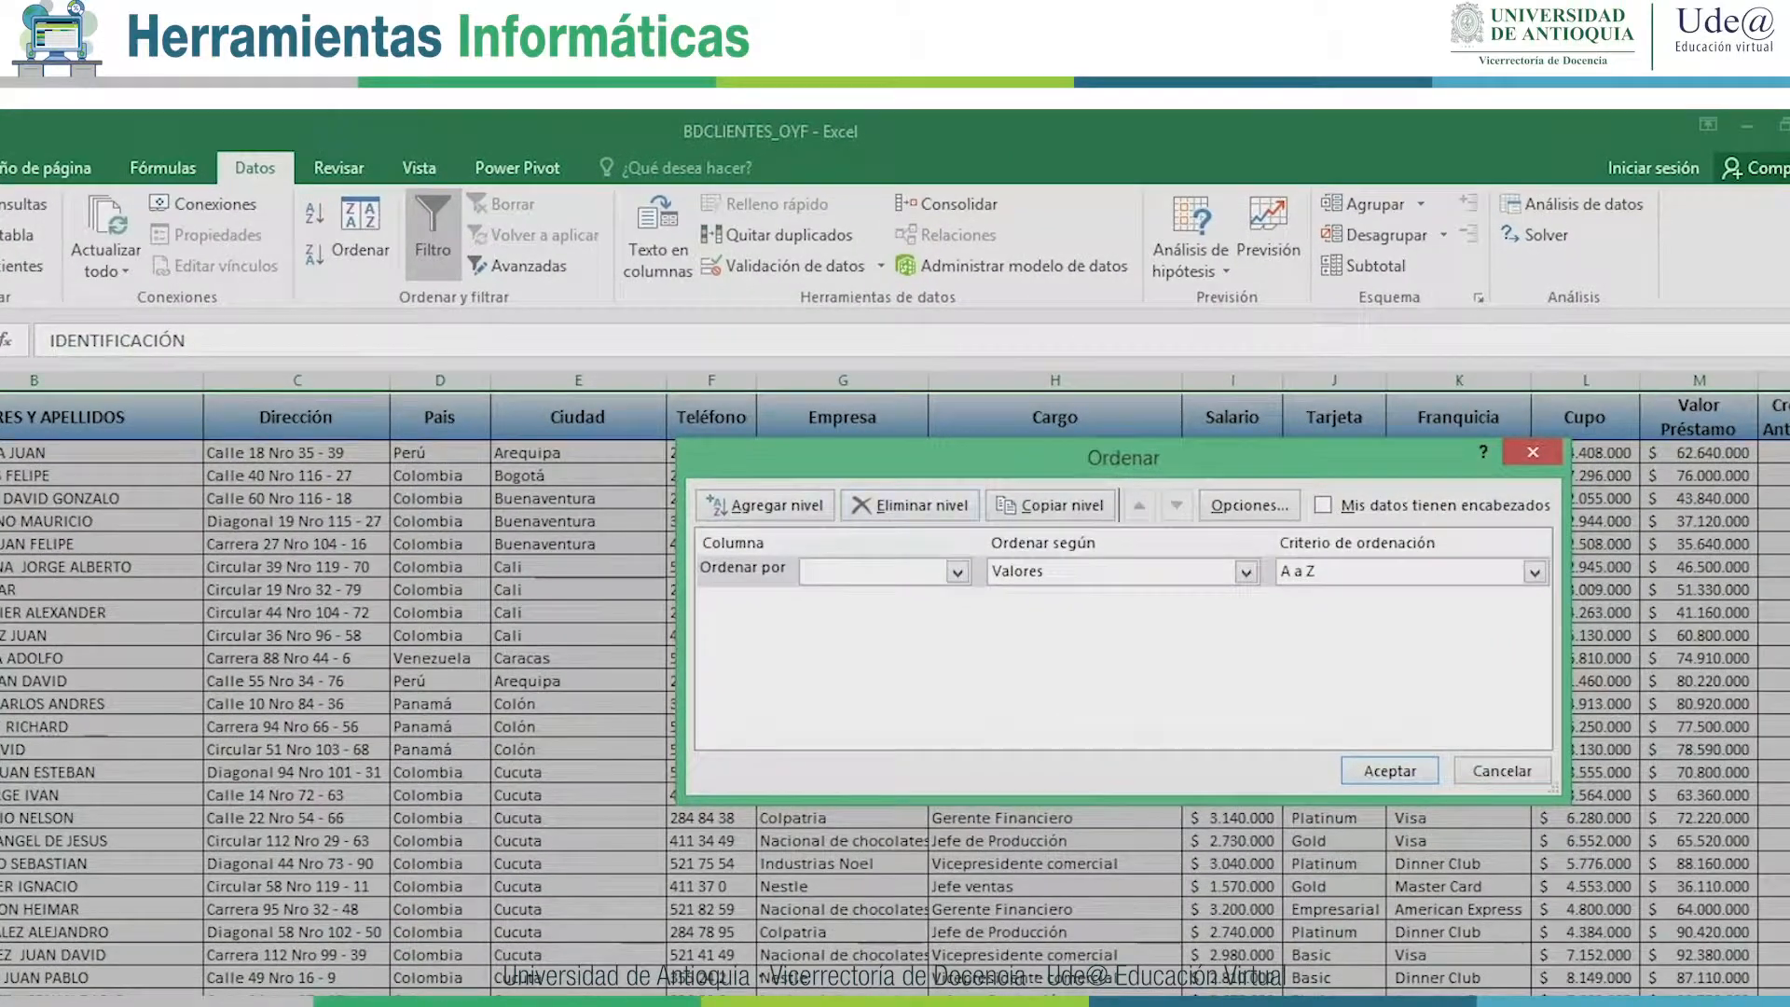
pyautogui.click(958, 573)
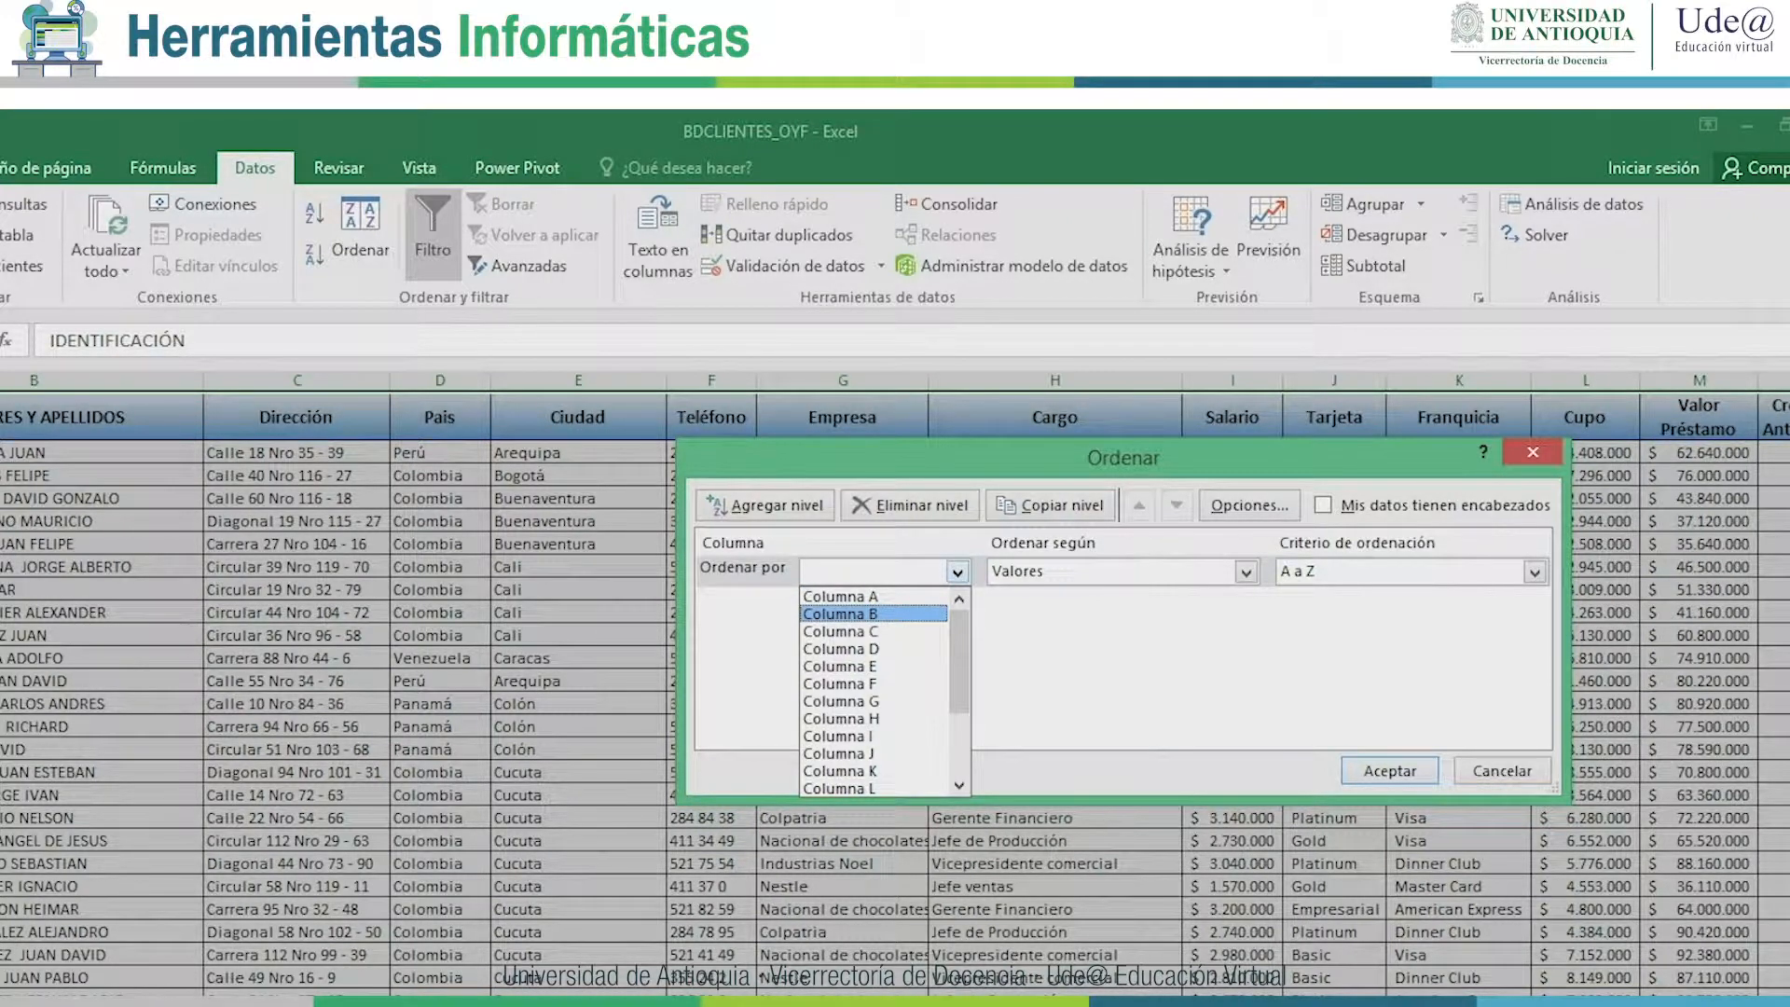
pyautogui.click(957, 572)
pyautogui.click(1322, 506)
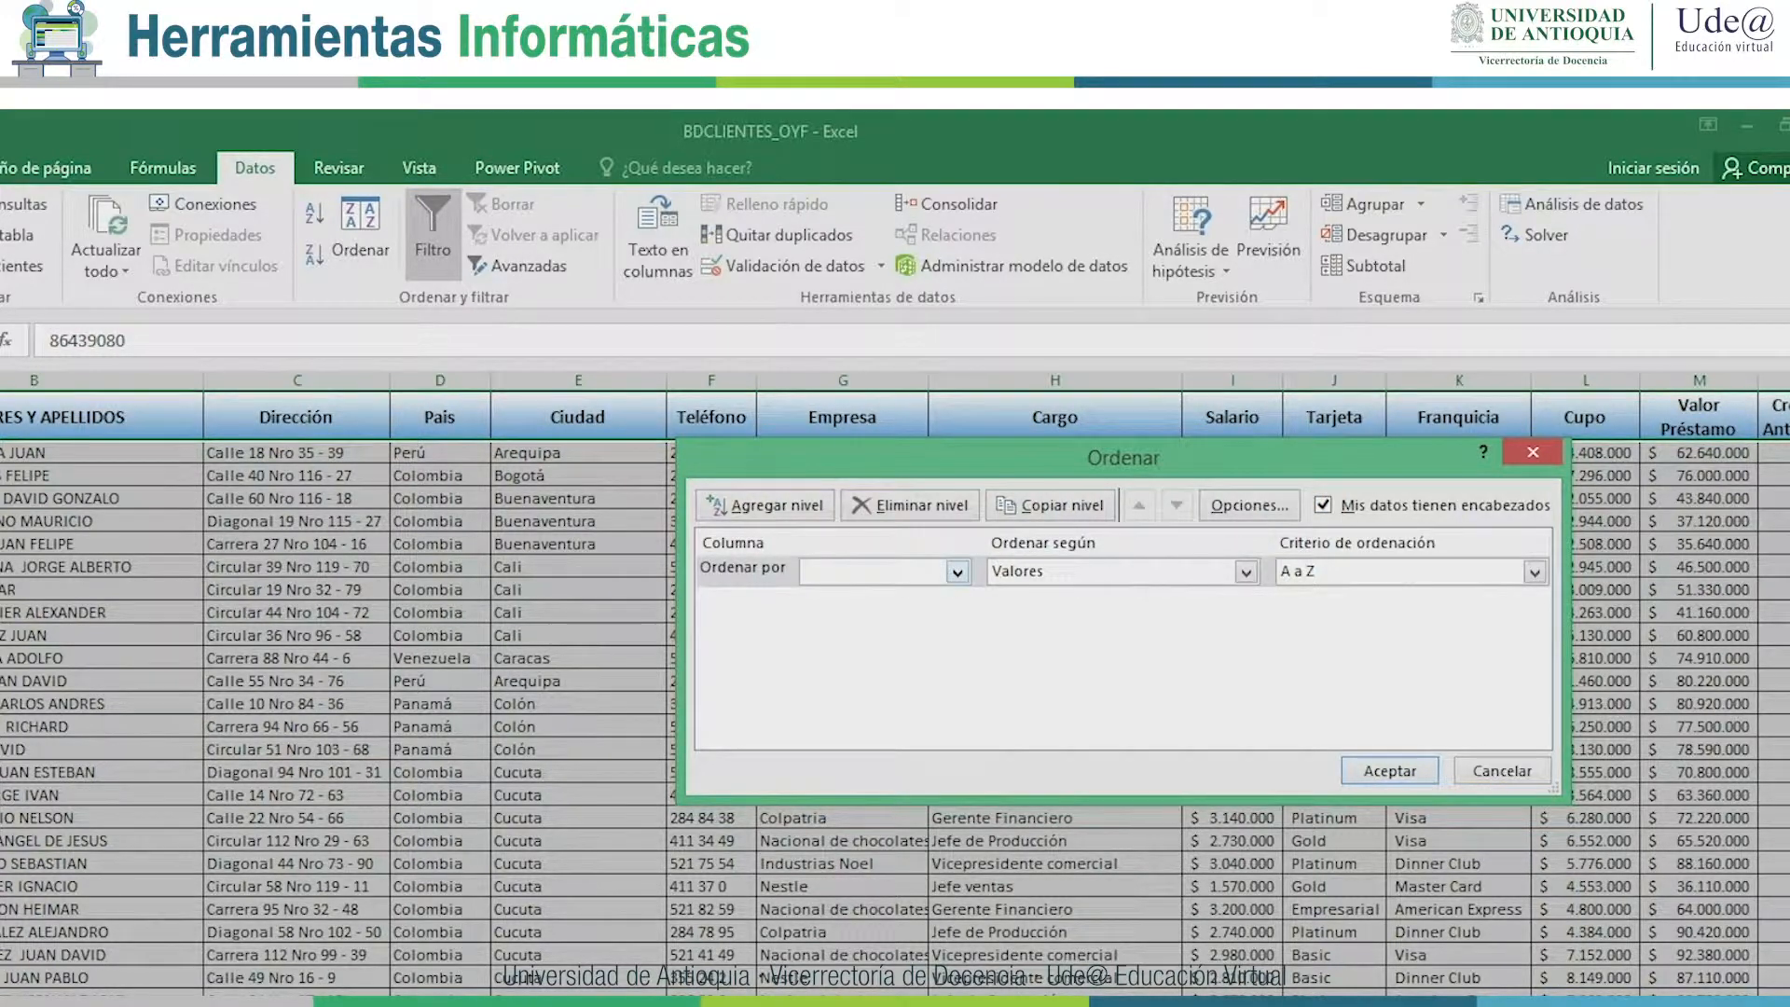
# Set Pais as the first sort column and Ciudad as the second, both on Valores in A a Z order.
pyautogui.click(958, 572)
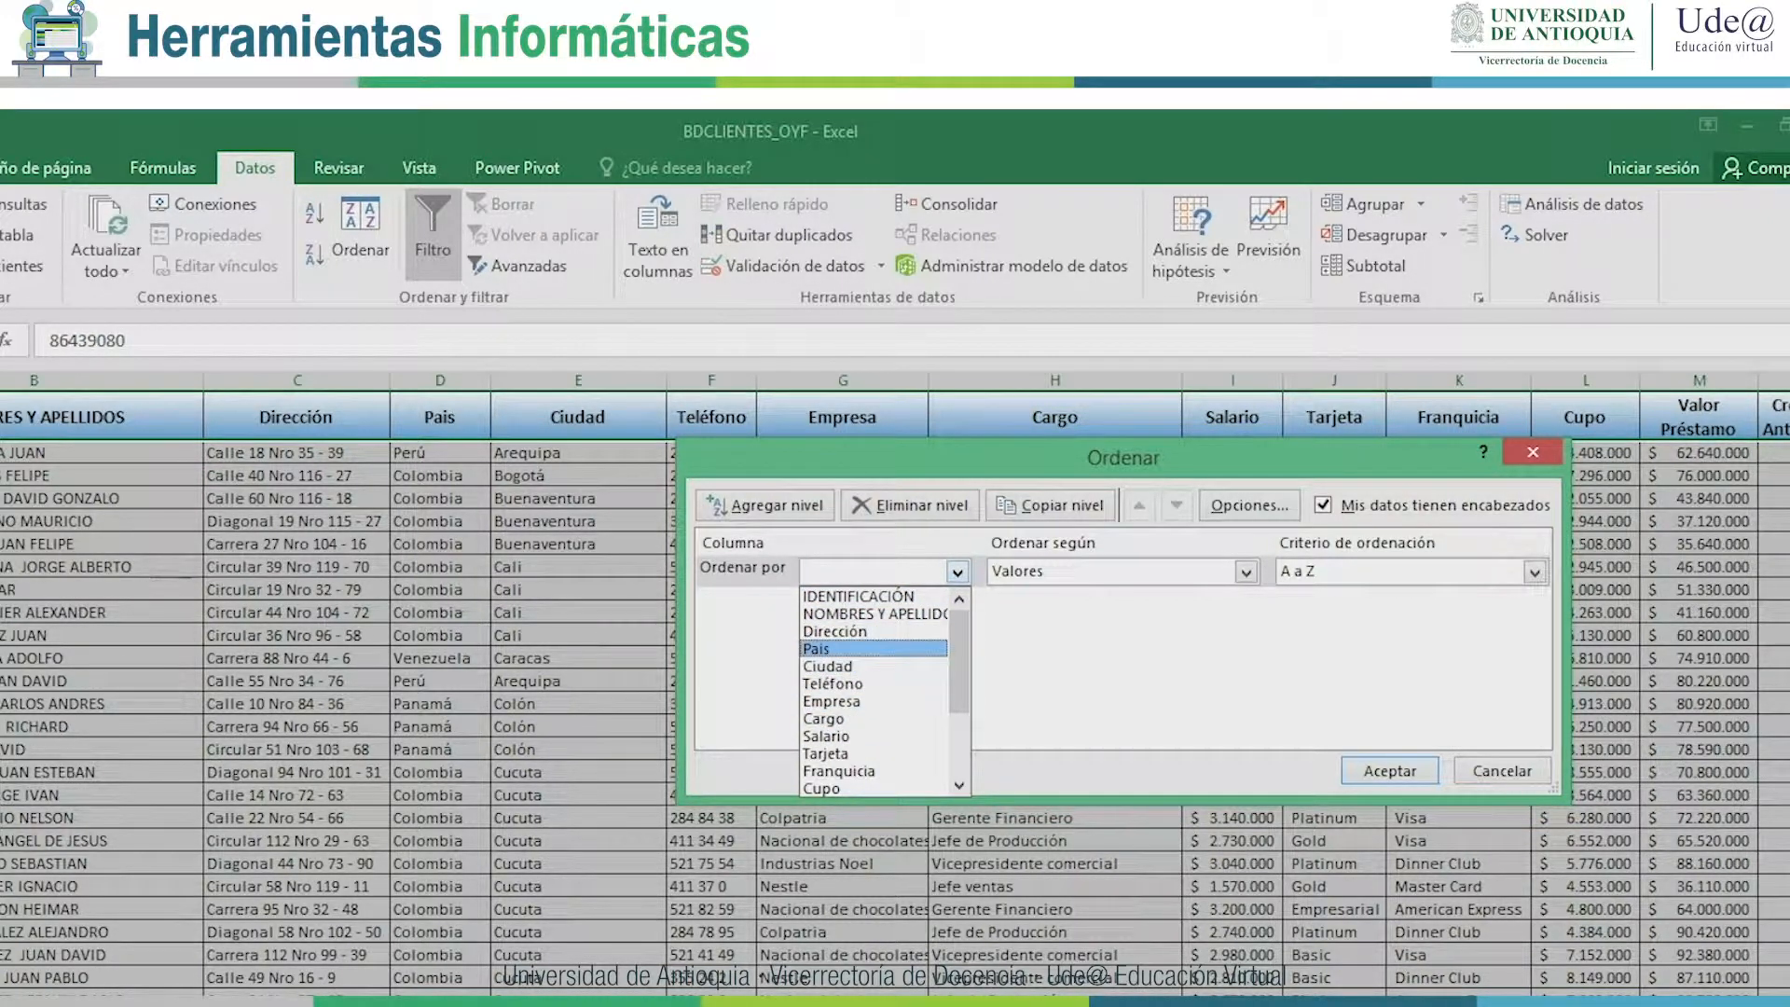
pyautogui.press('Return')
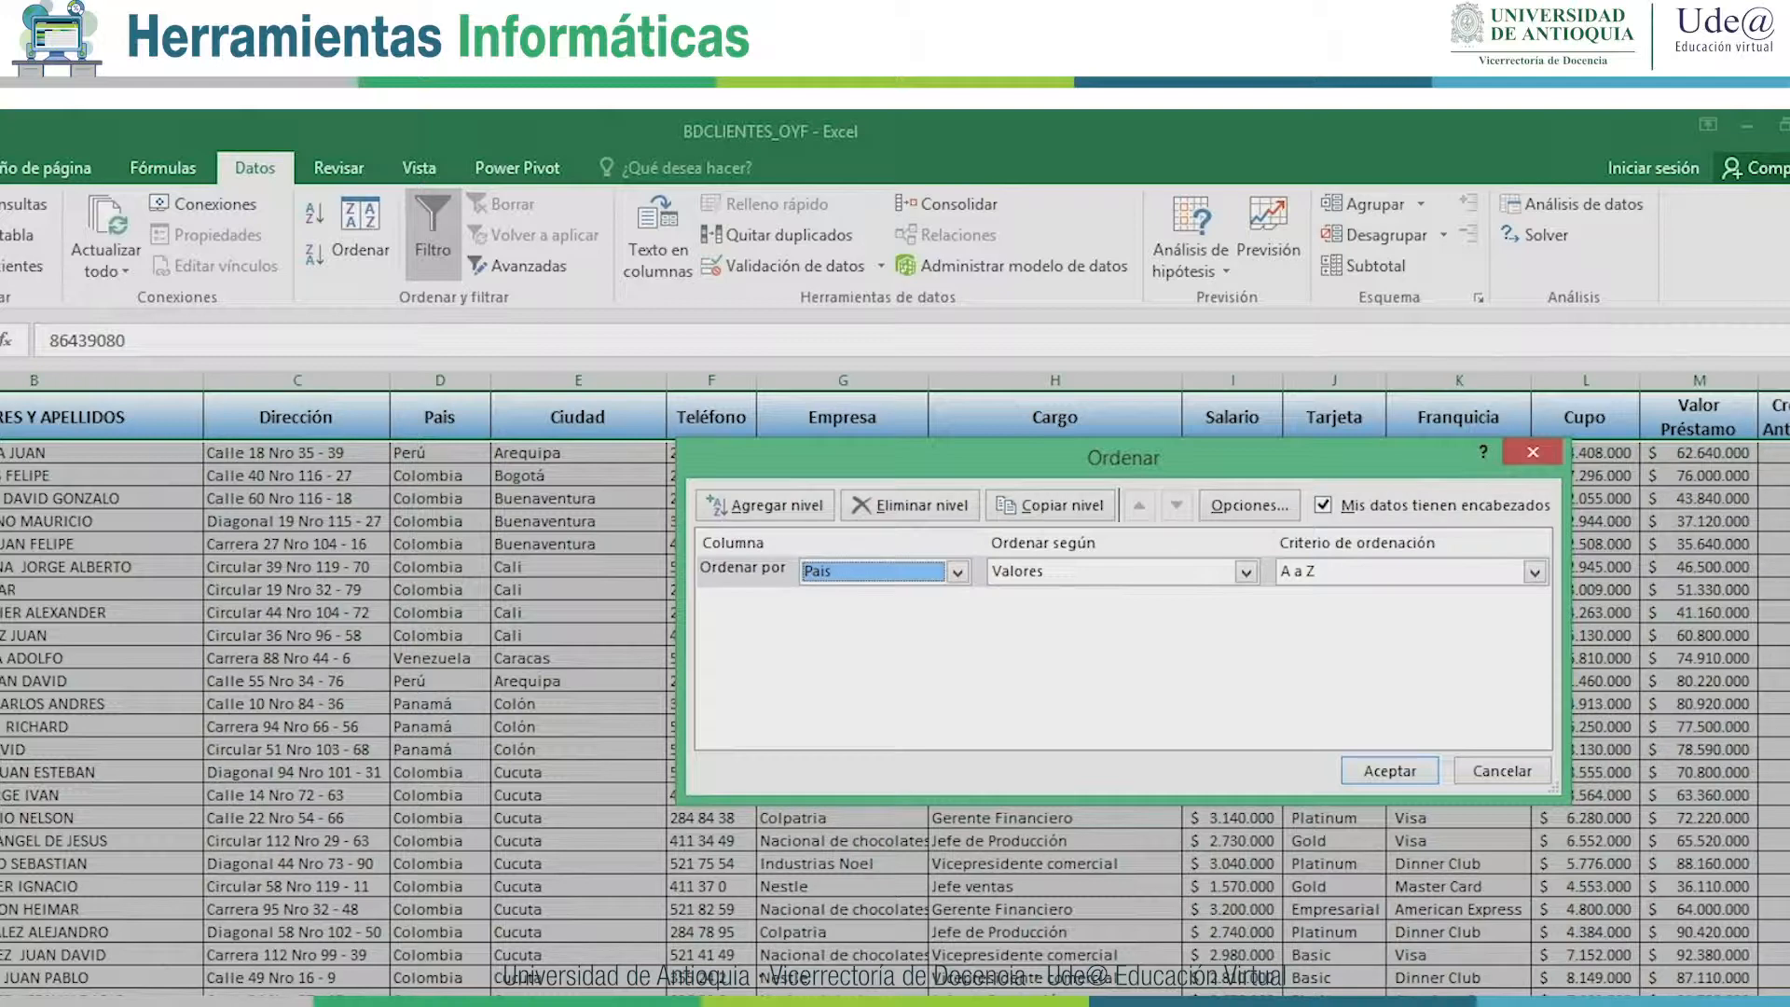
pyautogui.hotkey('alt', 'a')
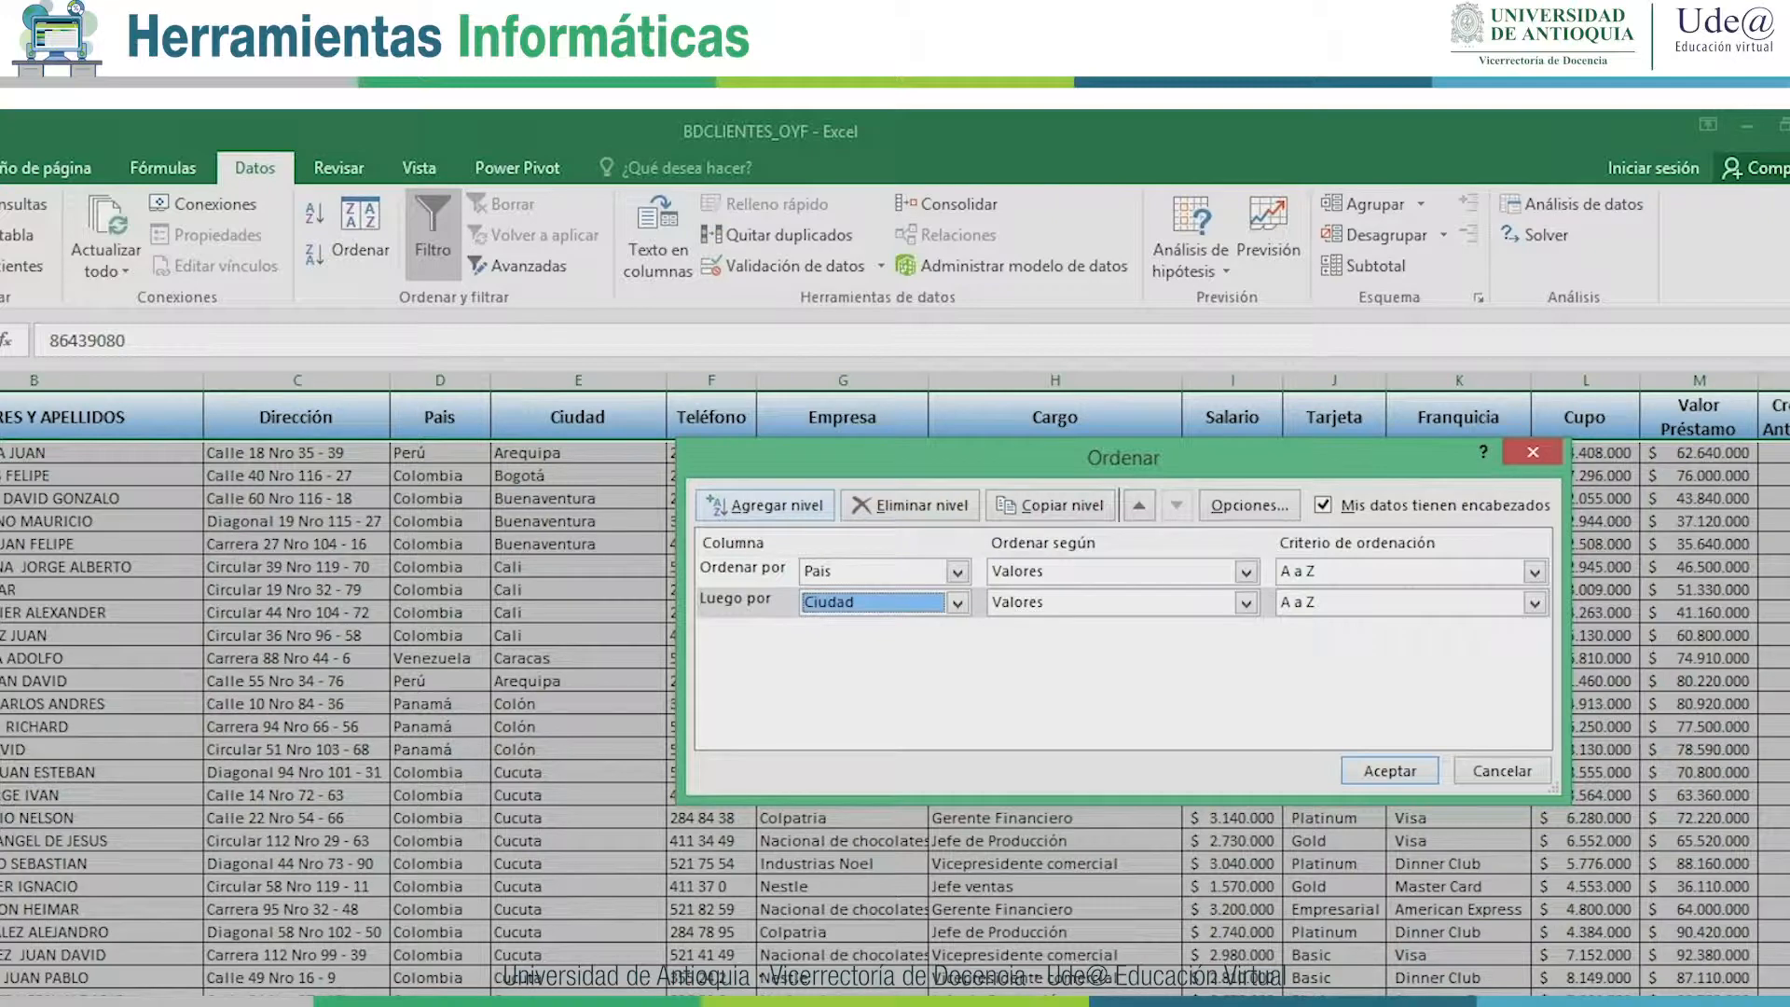
# Add a third sort level for the Riesgo column, keeping it based on Valores.
pyautogui.click(765, 505)
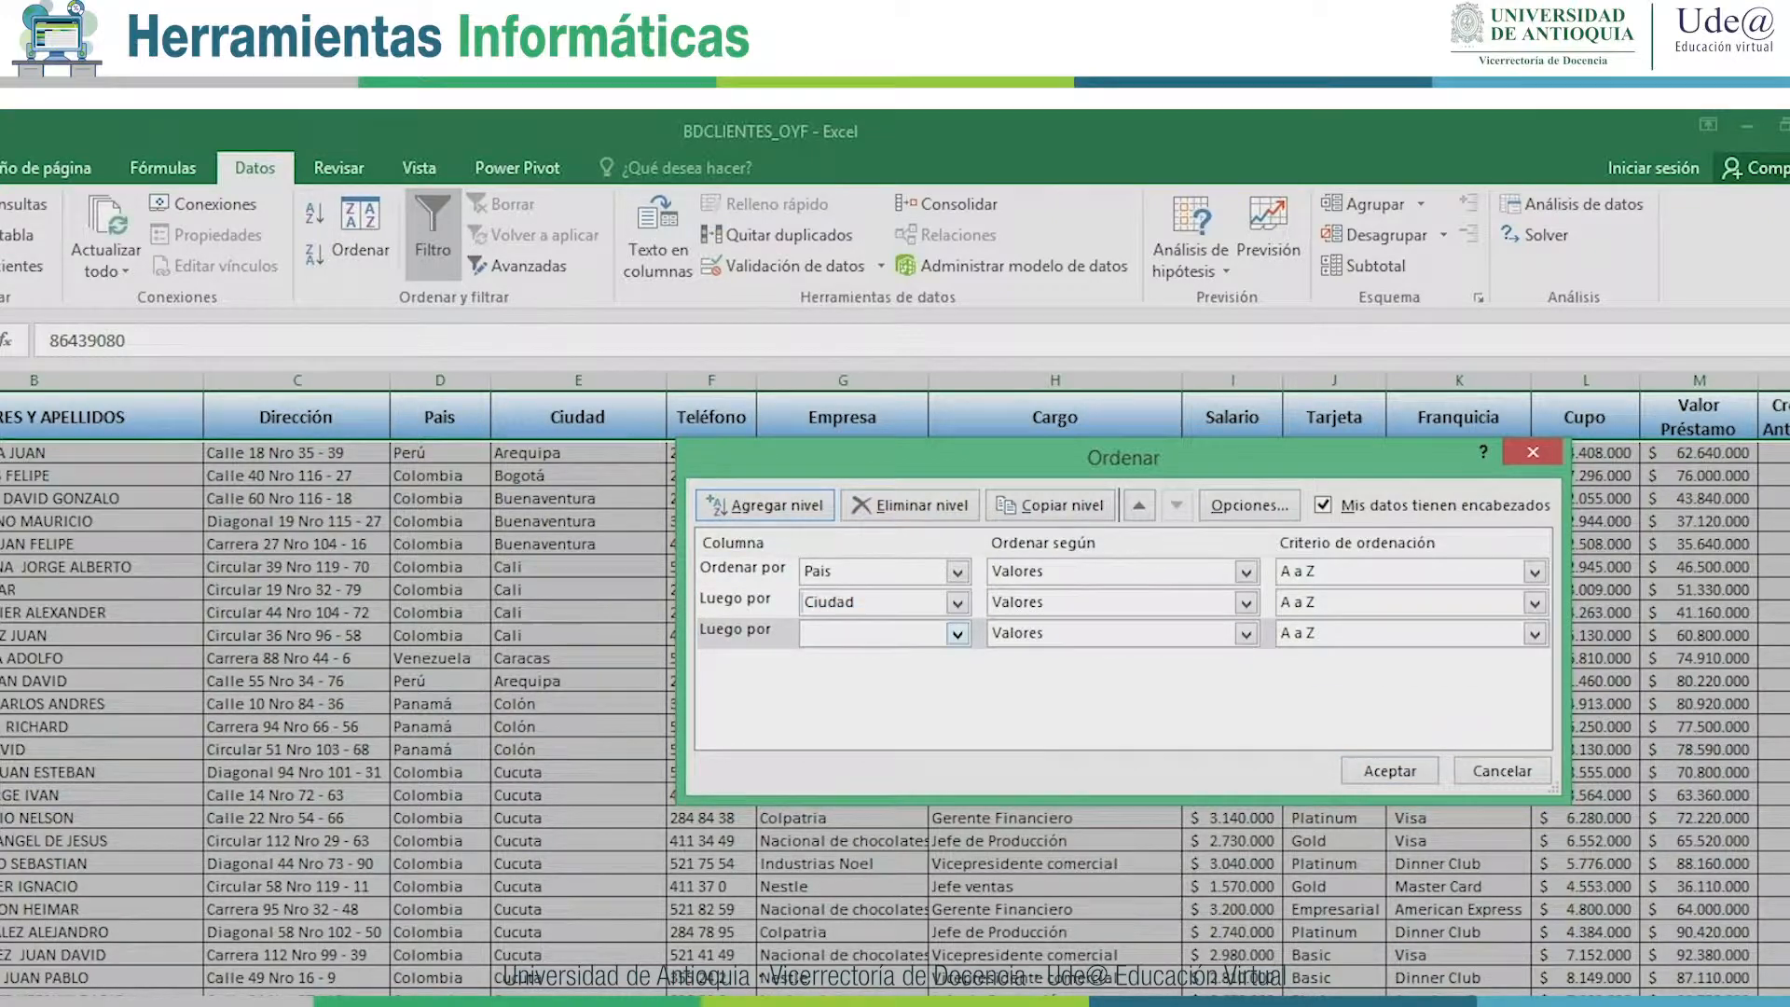
pyautogui.click(957, 633)
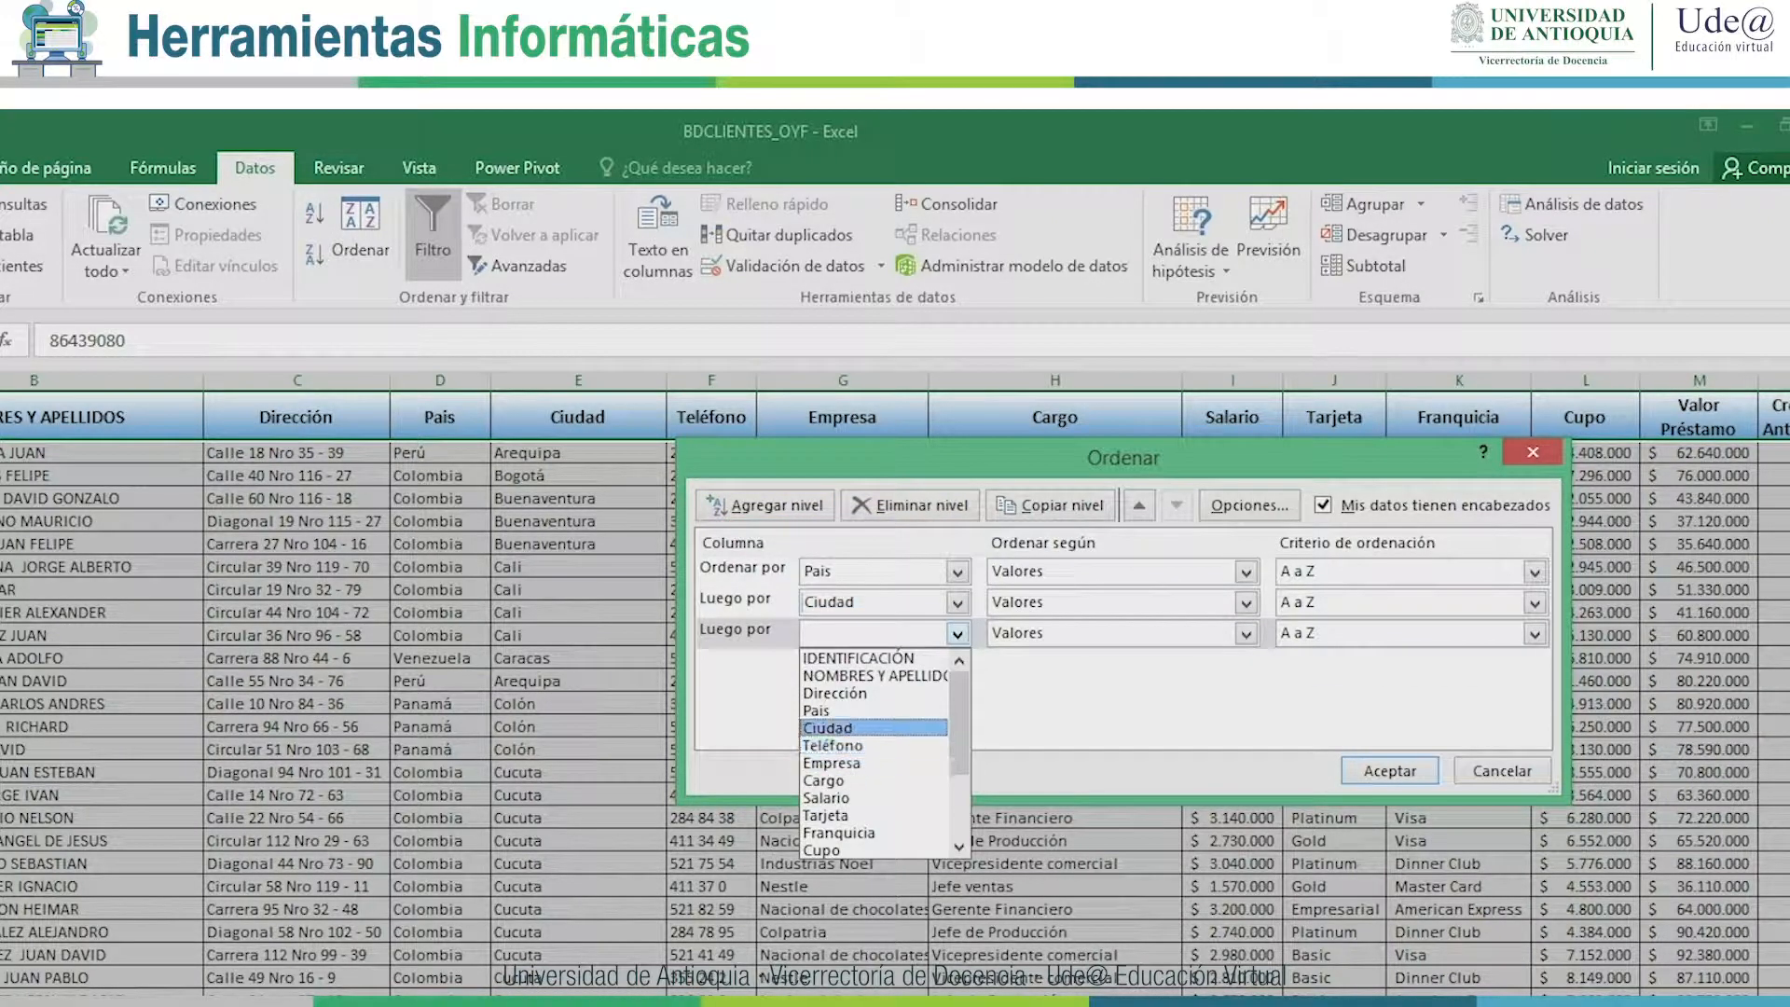
pyautogui.moveTo(960, 726); pyautogui.dragTo(960, 786)
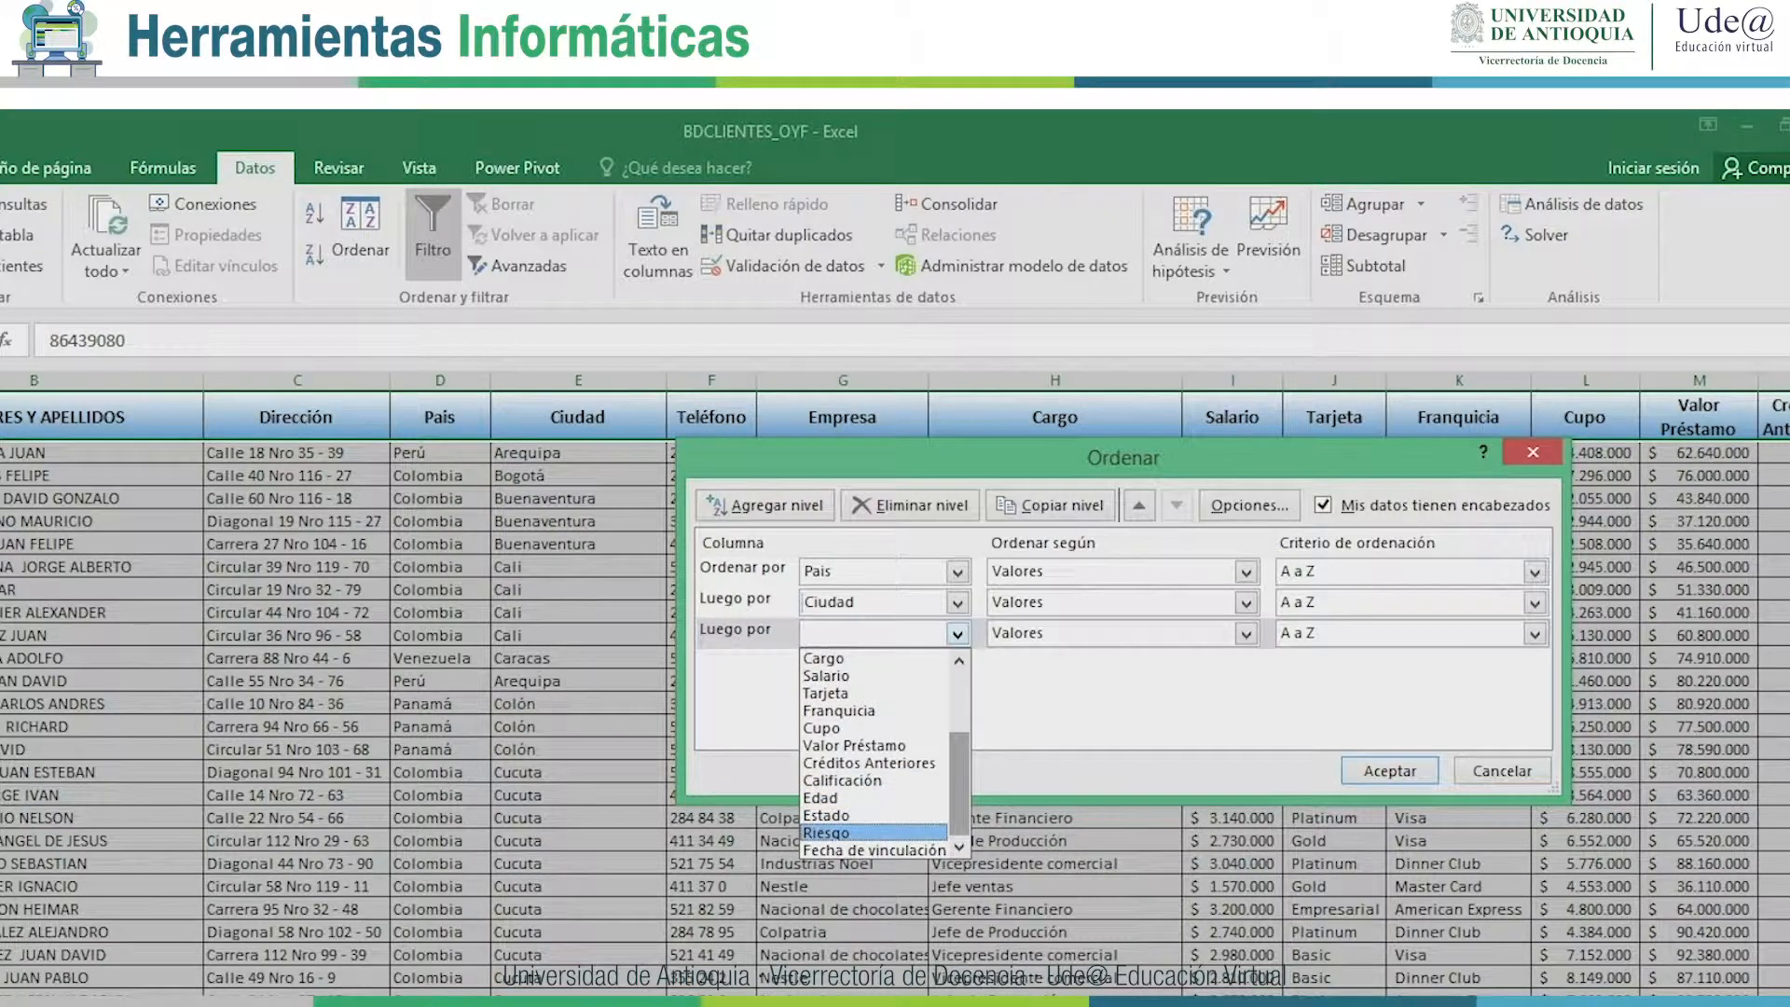
pyautogui.click(839, 832)
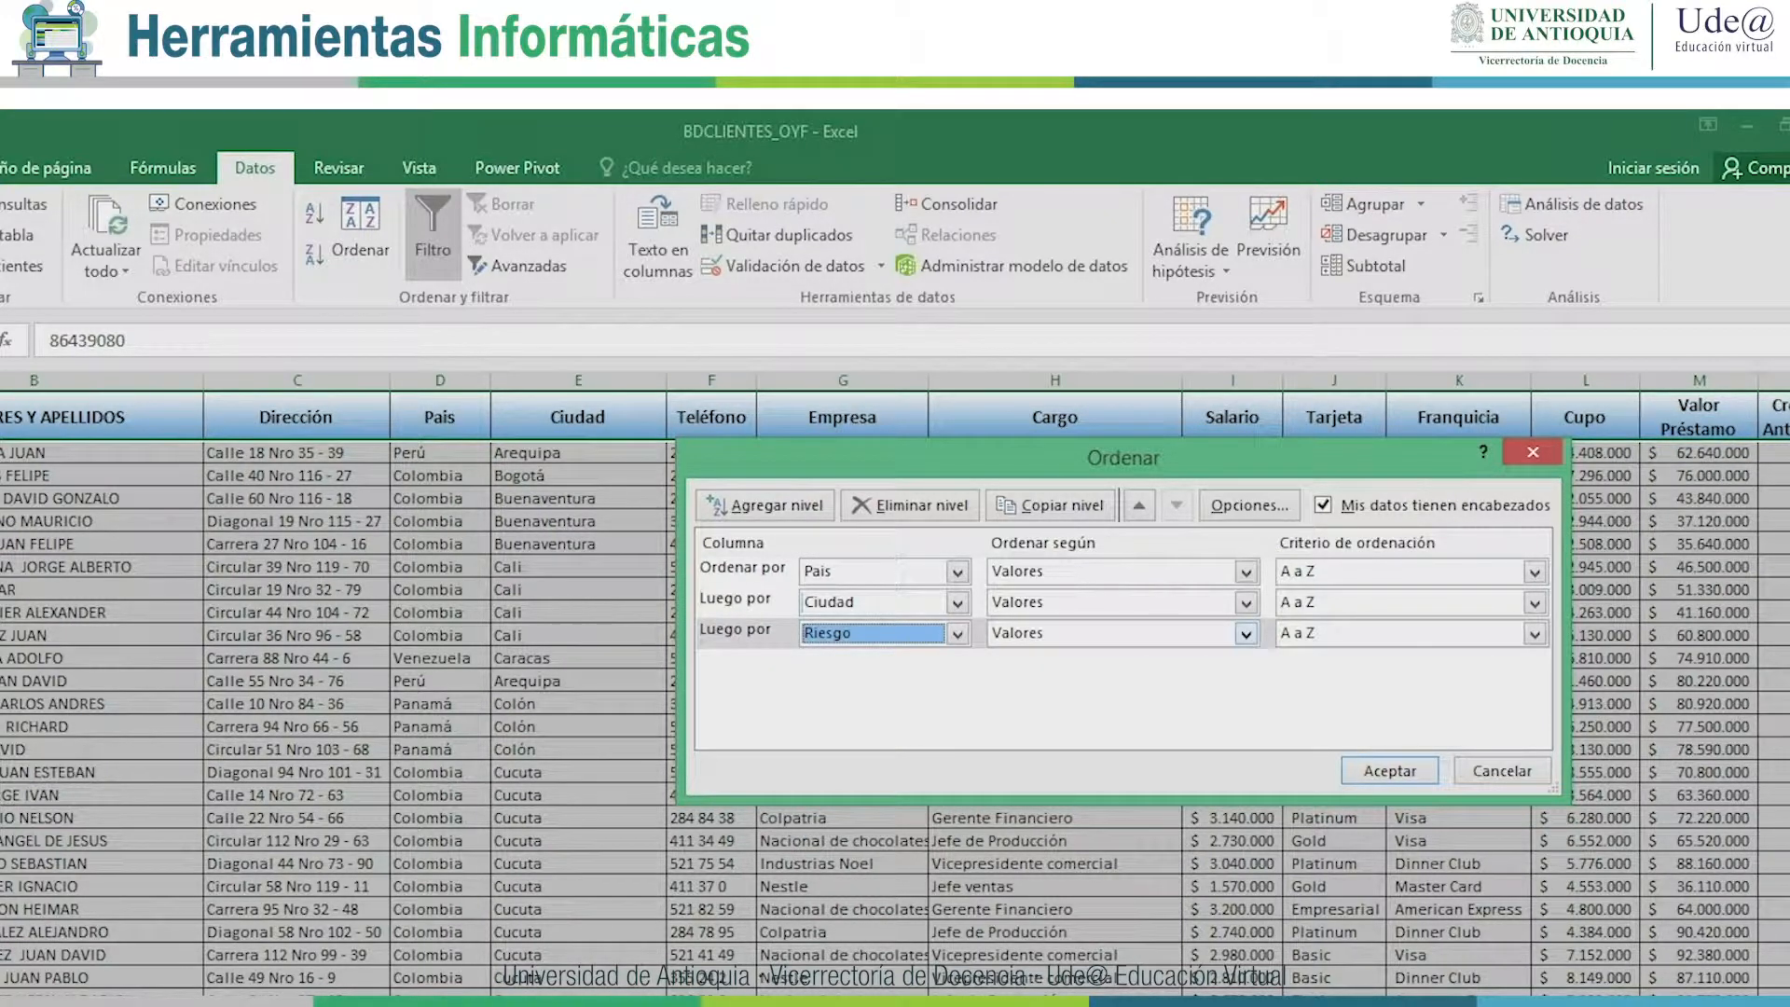
pyautogui.click(1246, 633)
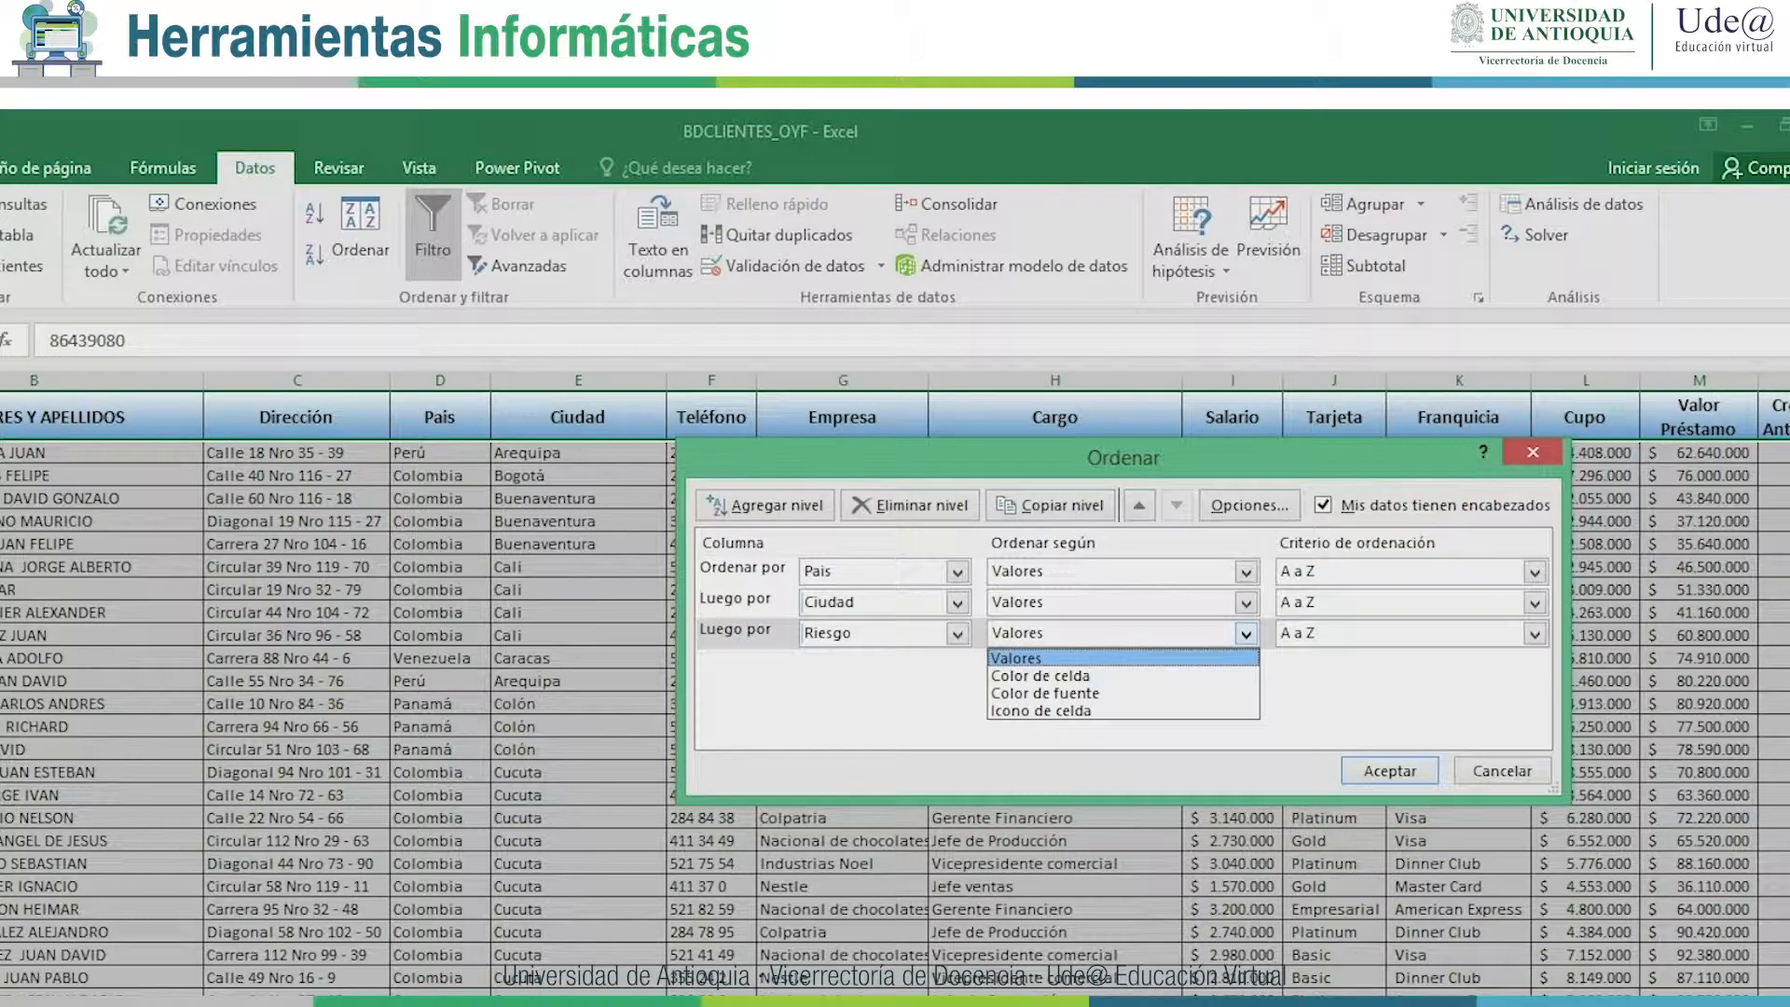
pyautogui.click(1535, 634)
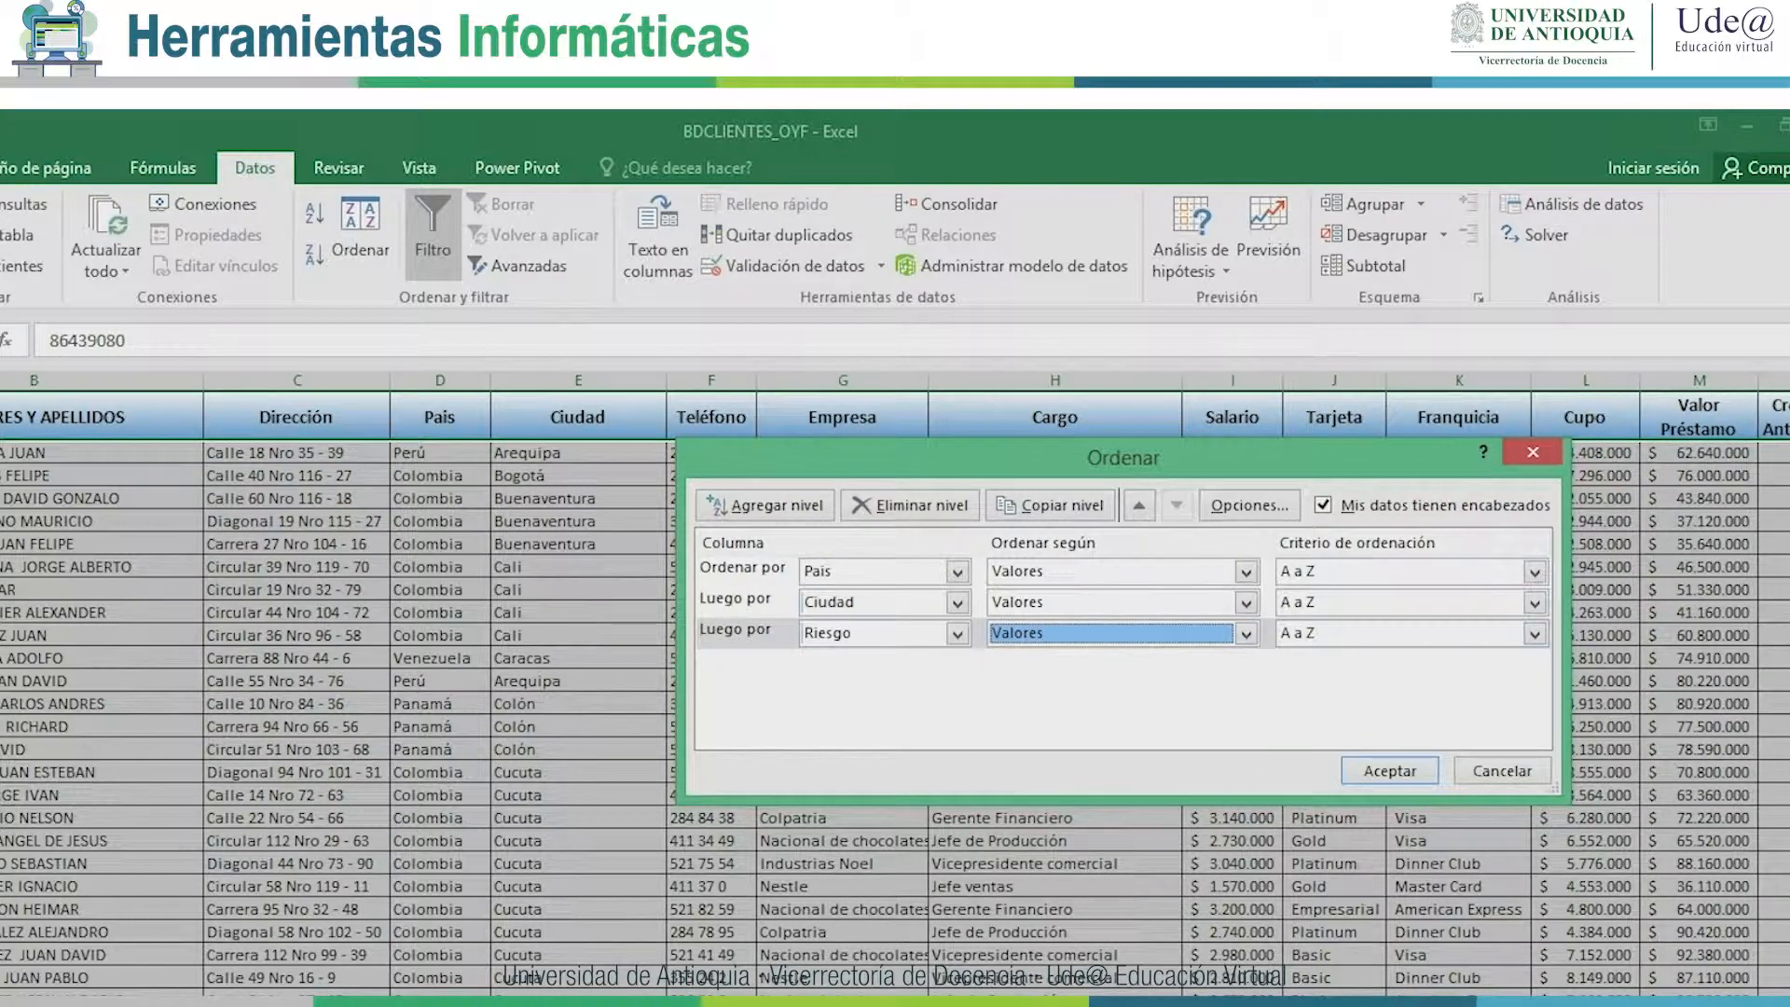
# Create a custom list for the Riesgo order with the entries Riesgo Bajo, Riesgo Medio and Riesgo Alto.
pyautogui.click(1534, 634)
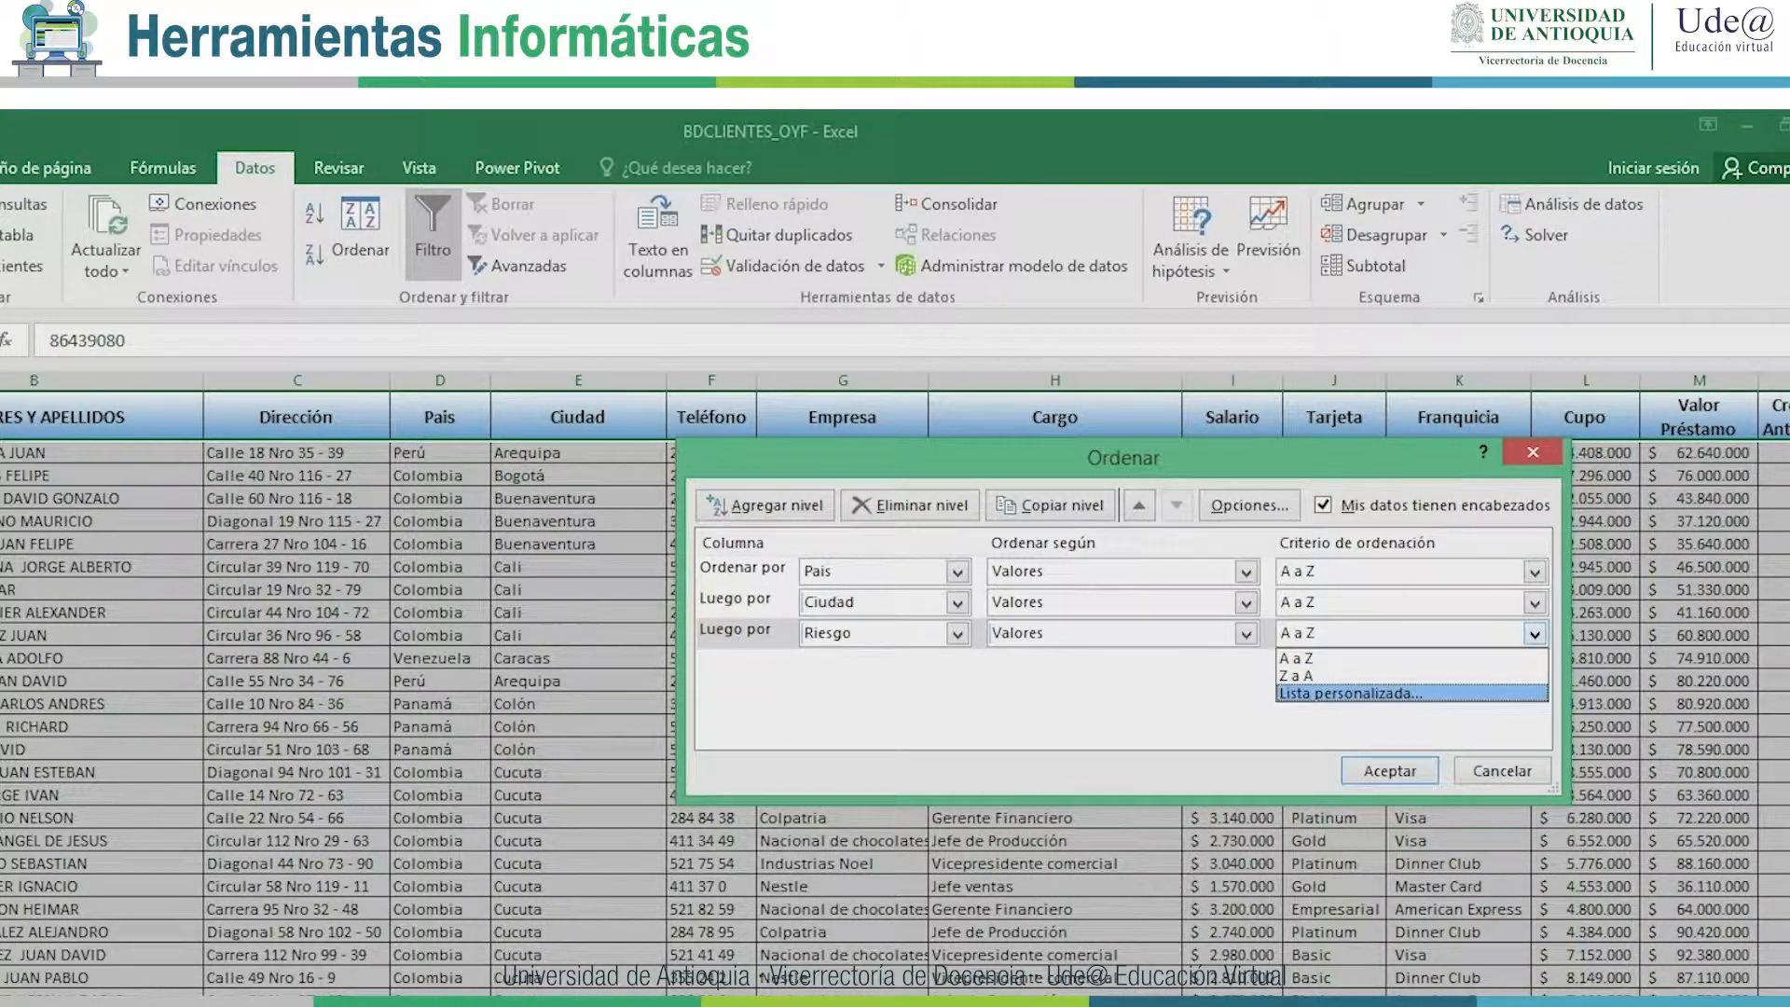
pyautogui.click(1379, 694)
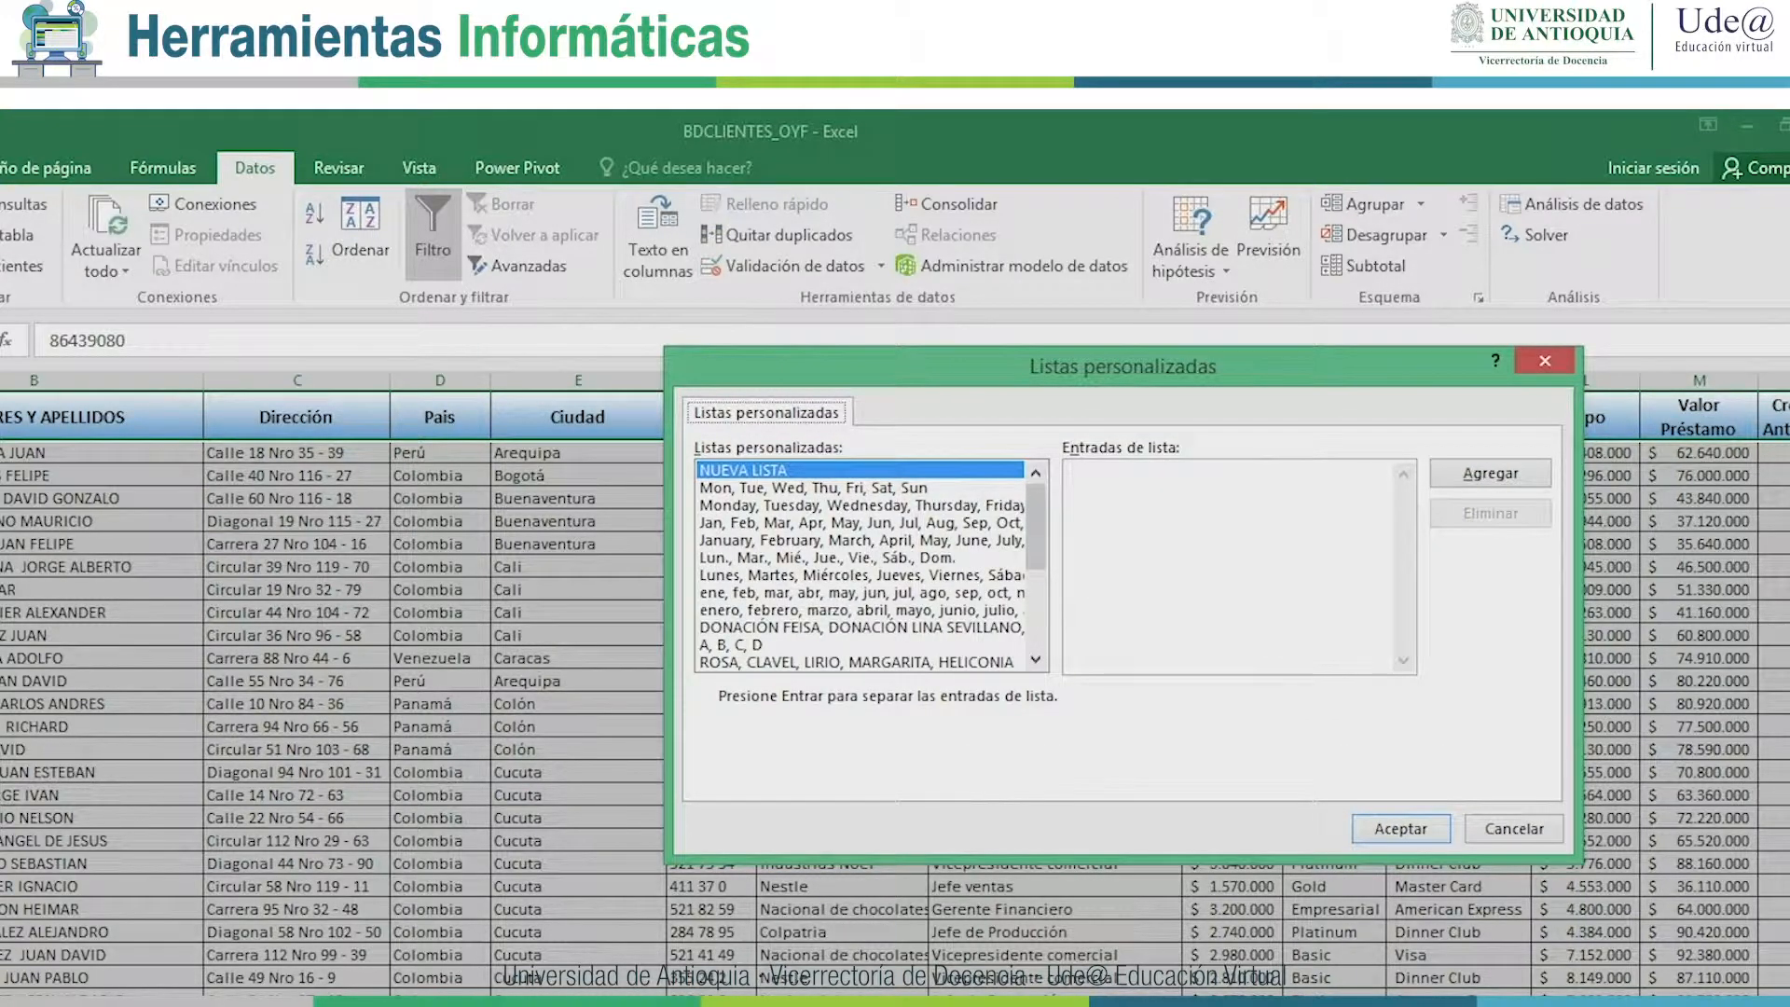
pyautogui.click(1069, 472)
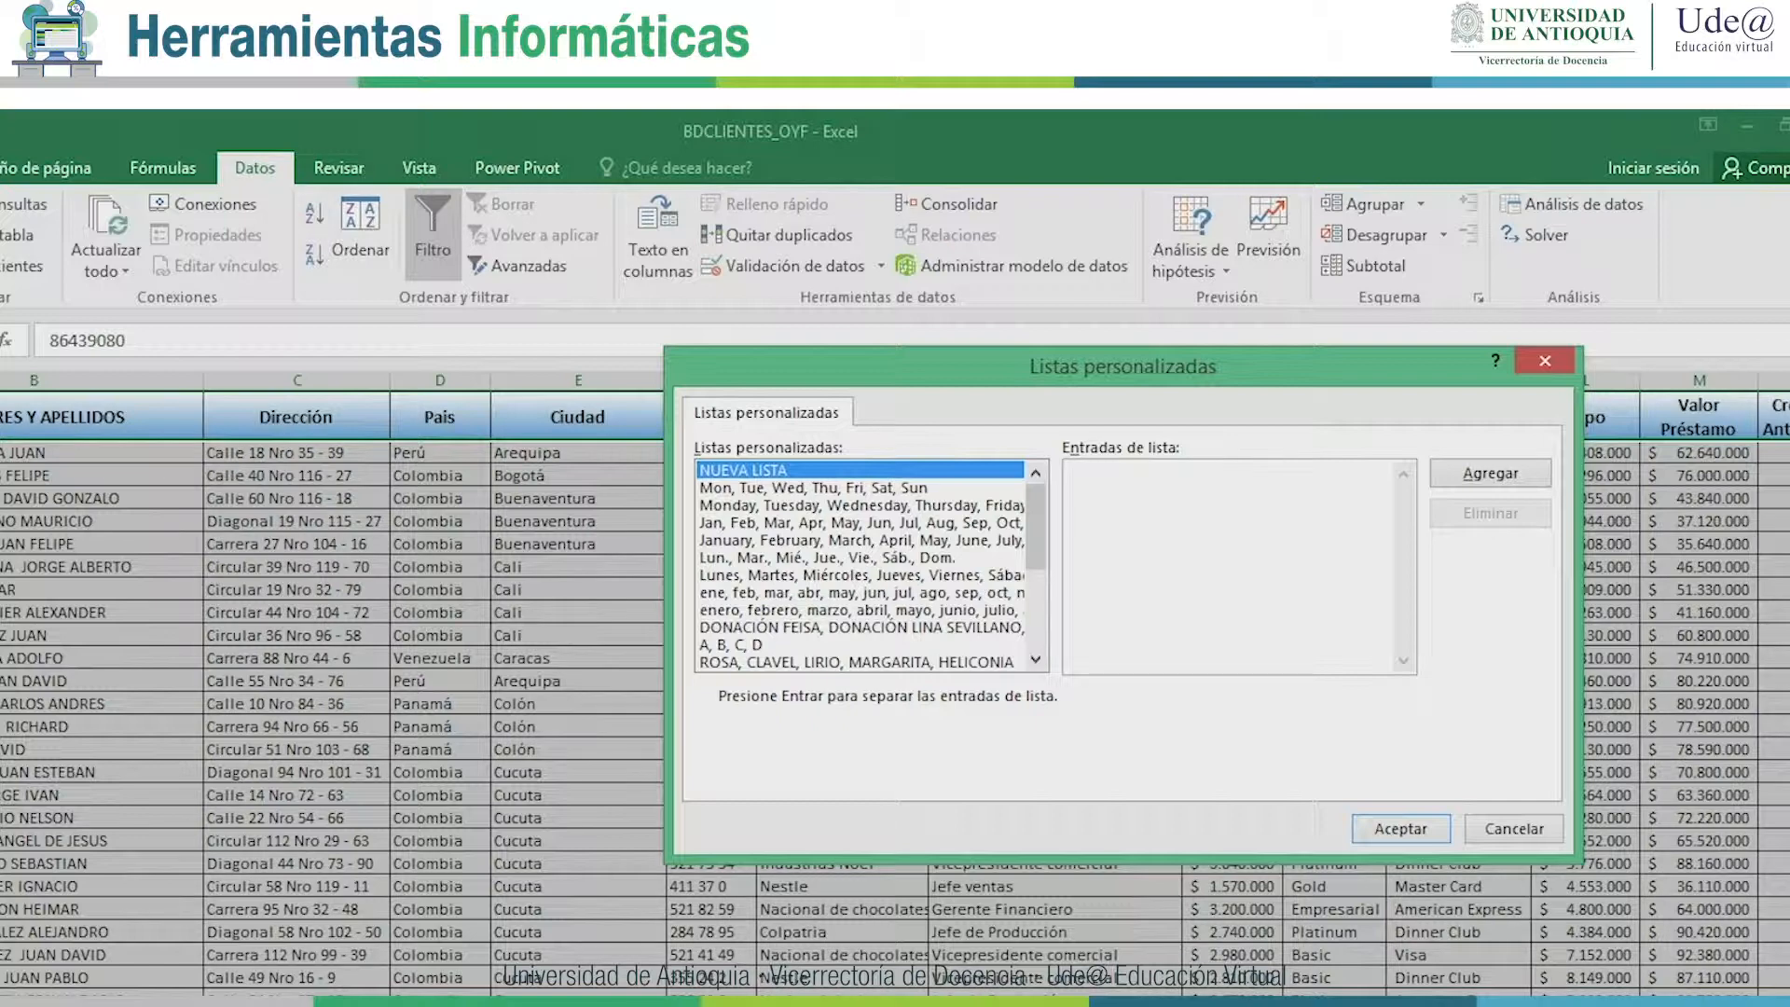
pyautogui.write('Riesg')
pyautogui.write('o,')
pyautogui.write('Bajo')
pyautogui.press('Return')
pyautogui.write('Riesgo Medio')
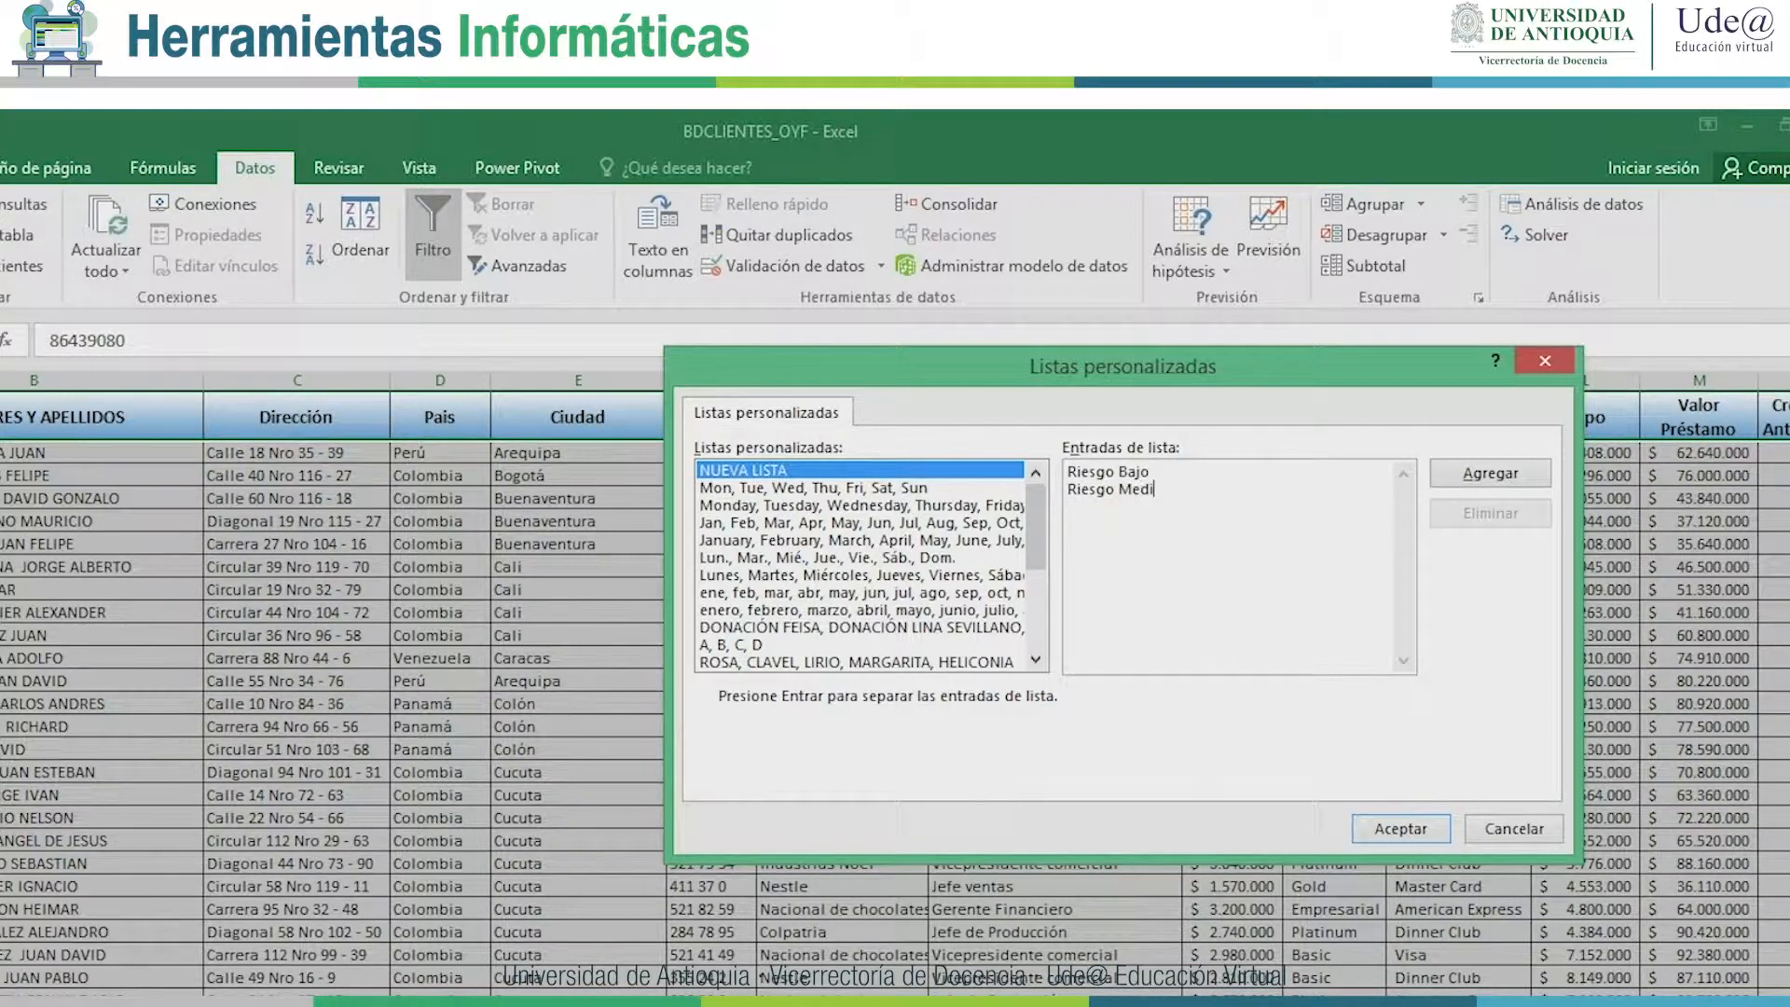
pyautogui.press('Return')
pyautogui.write('Riesto')
pyautogui.press('BackSpace')
pyautogui.press('BackSpace')
pyautogui.press('BackSpace')
pyautogui.write('go Alto')
pyautogui.click(1491, 473)
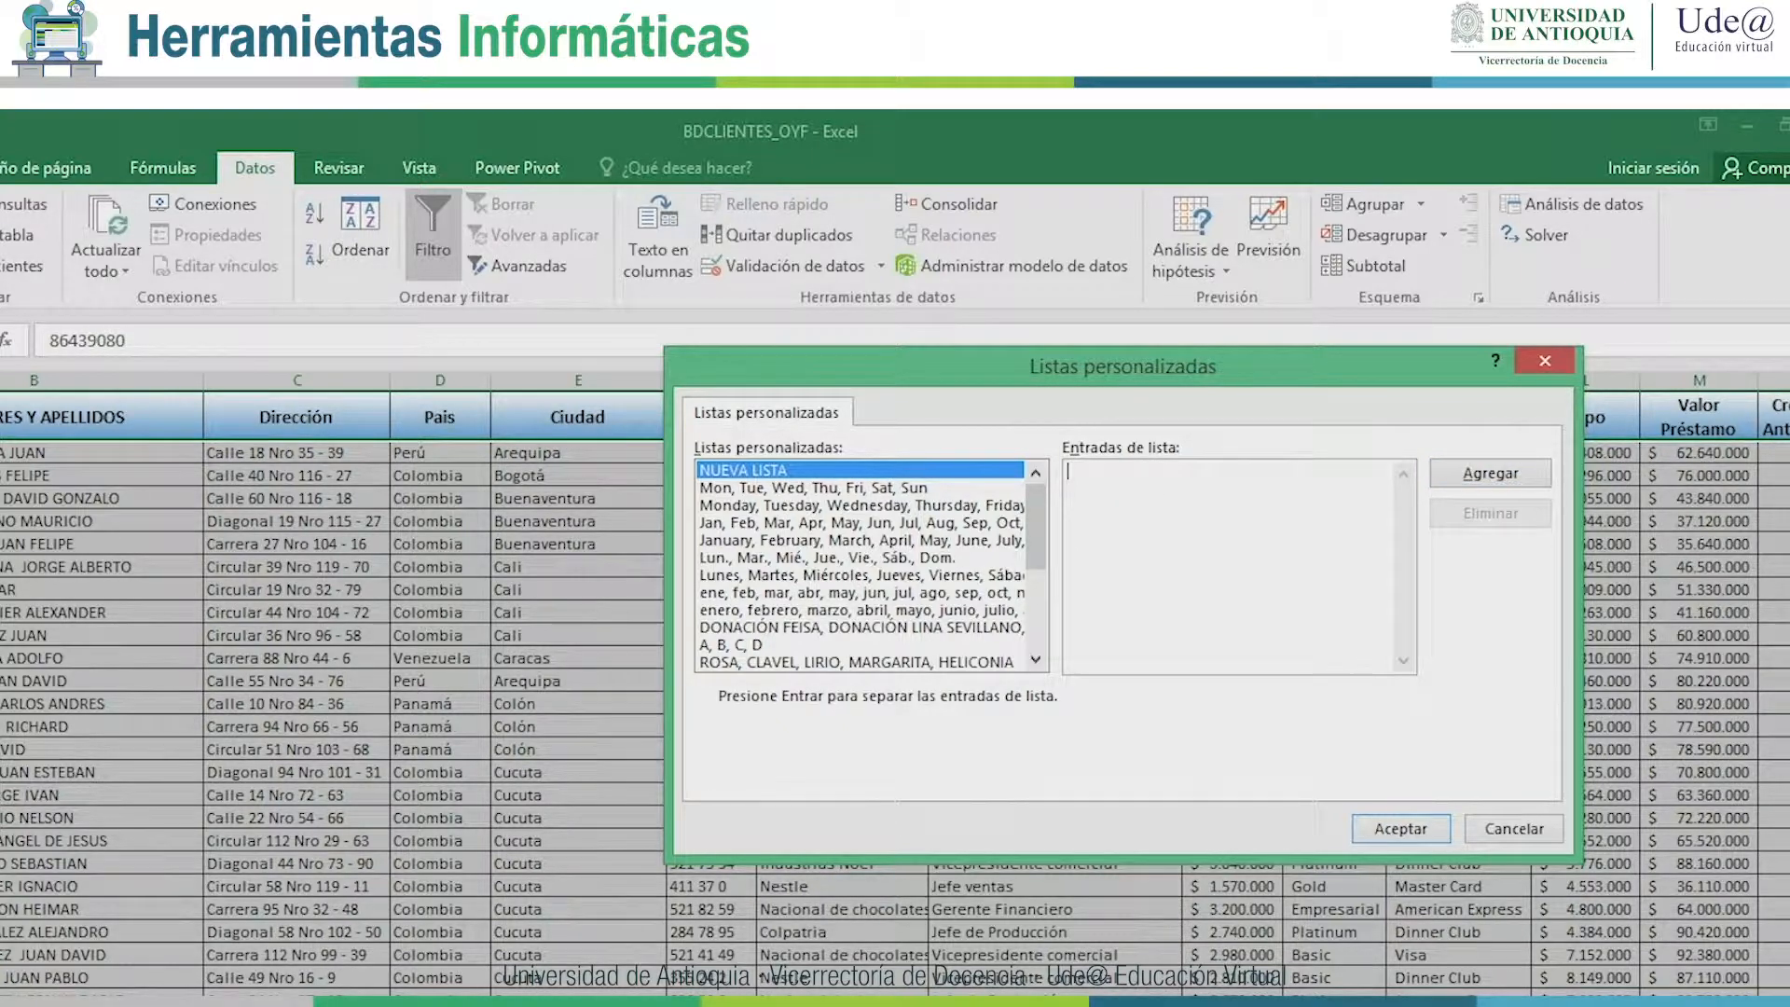
# Use the Riesgo Bajo, Riesgo Medio, Riesgo Alto list as the order for Riesgo and apply the three-level sort.
pyautogui.scroll(-4, 872, 565)
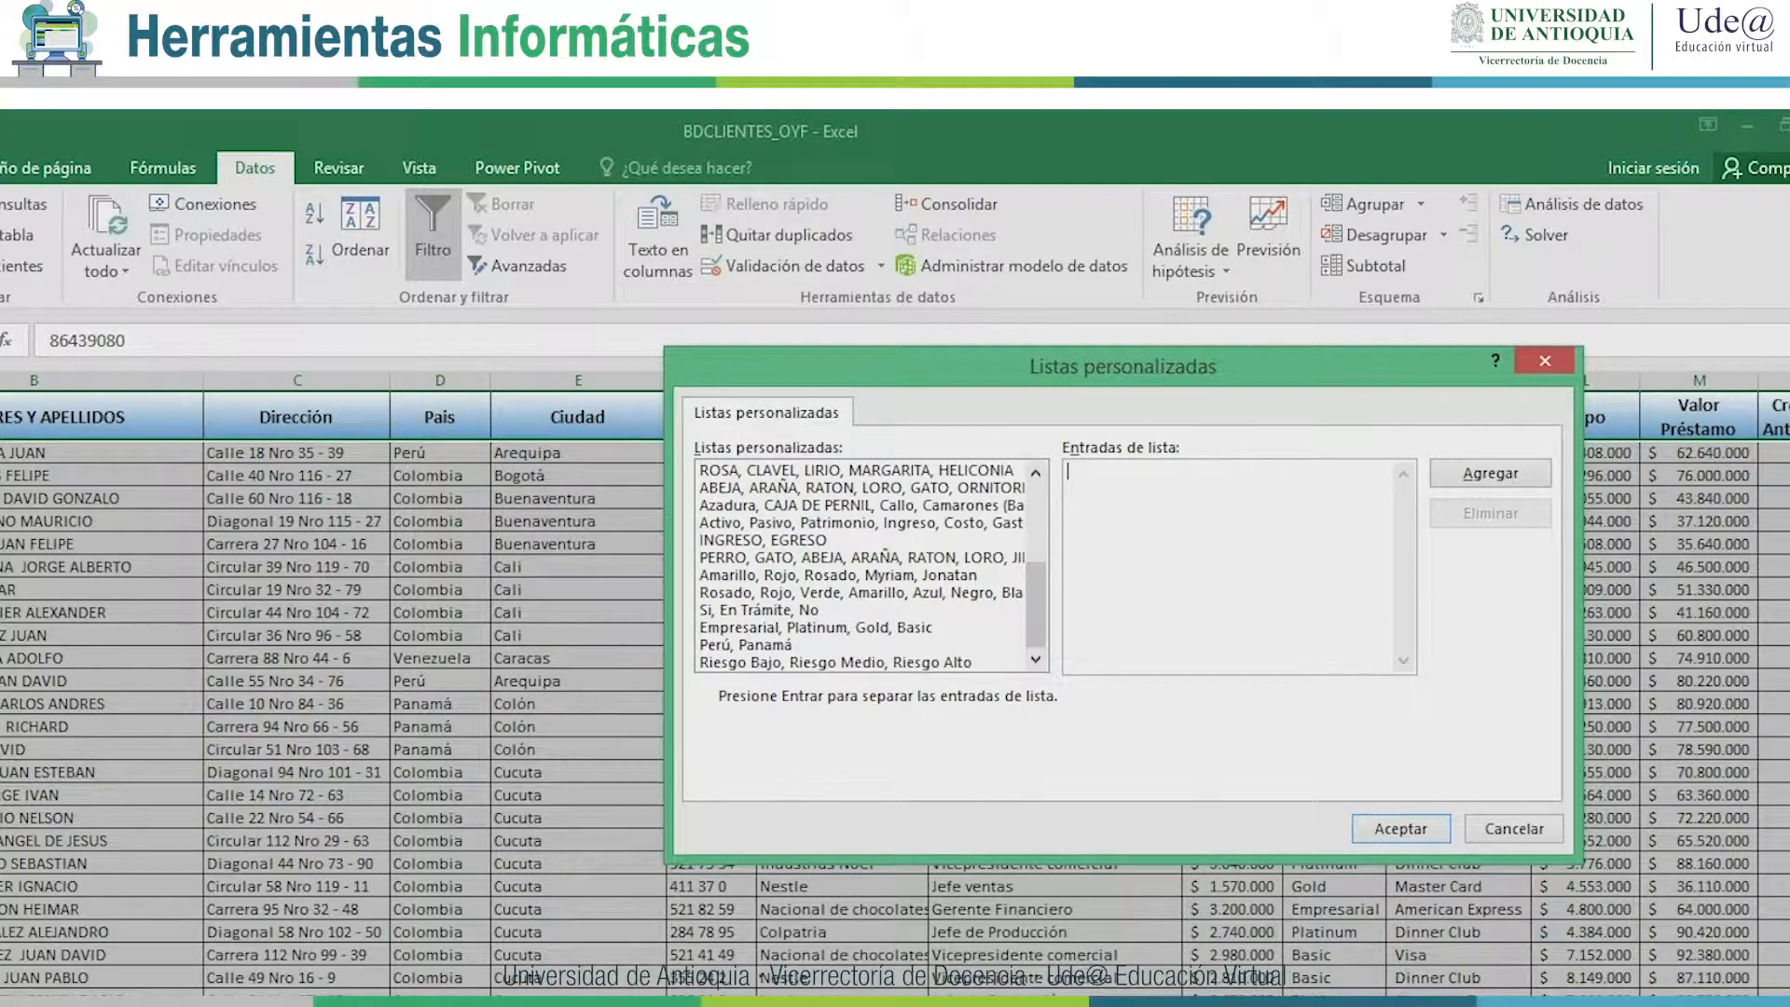
pyautogui.click(859, 663)
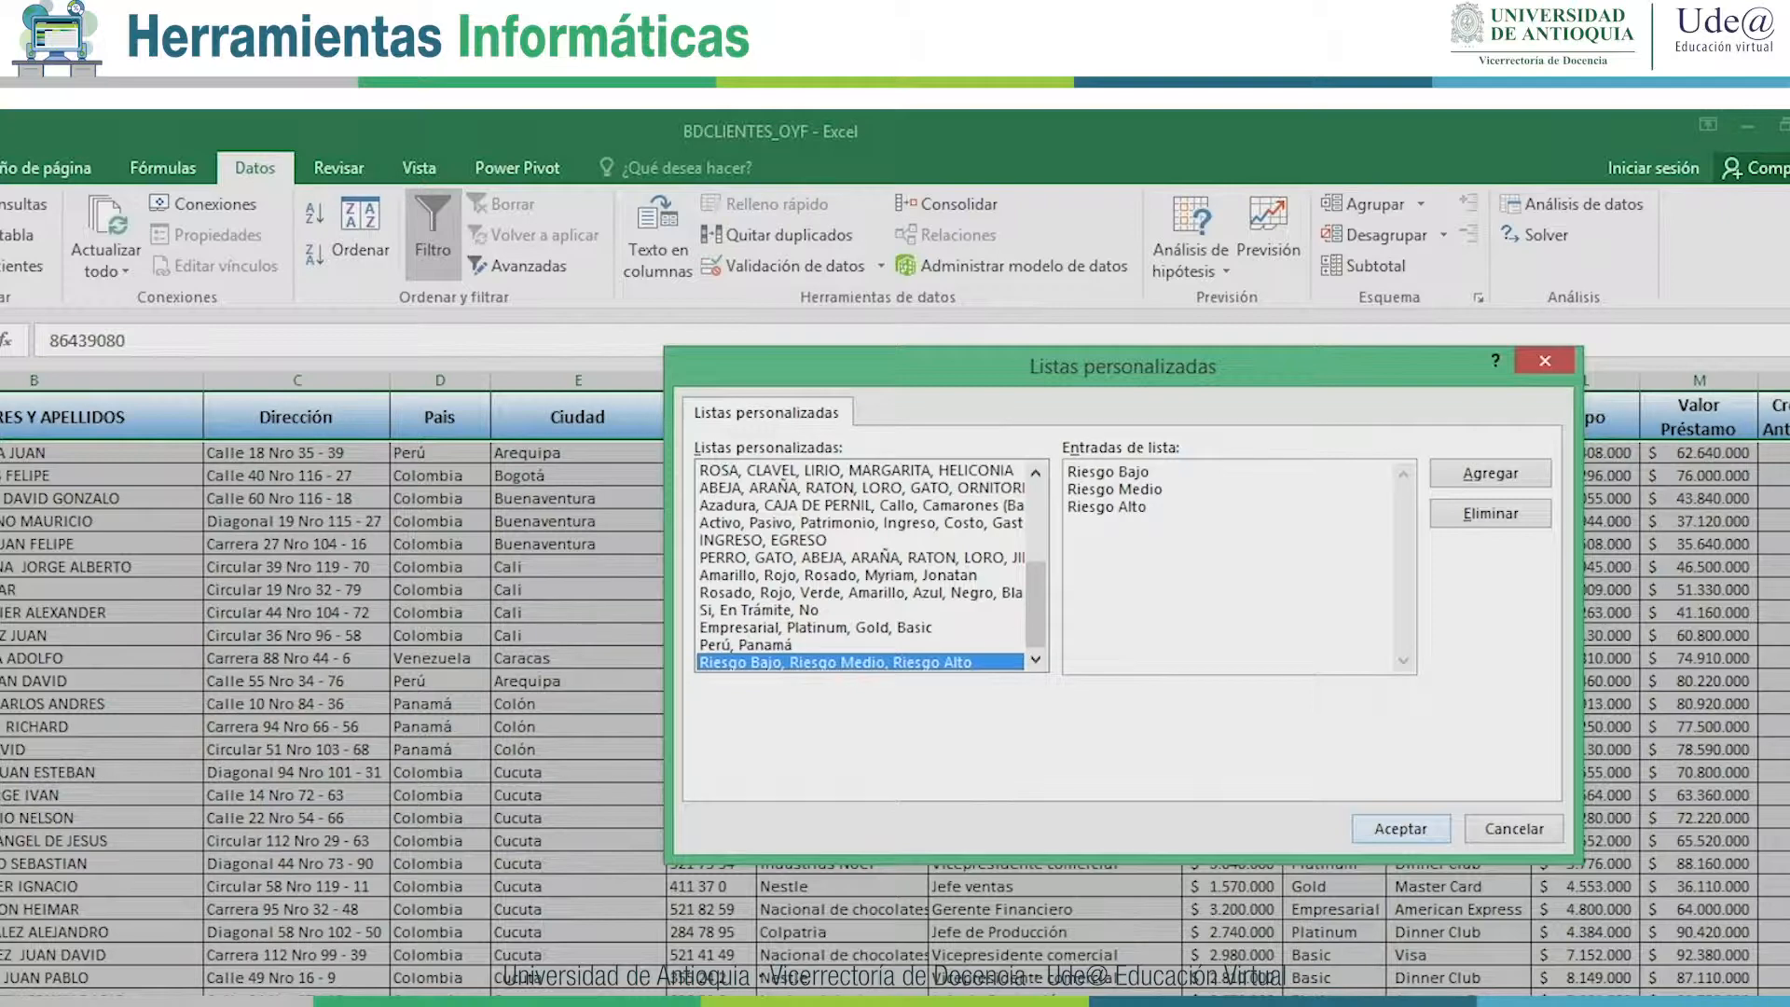
pyautogui.click(1400, 829)
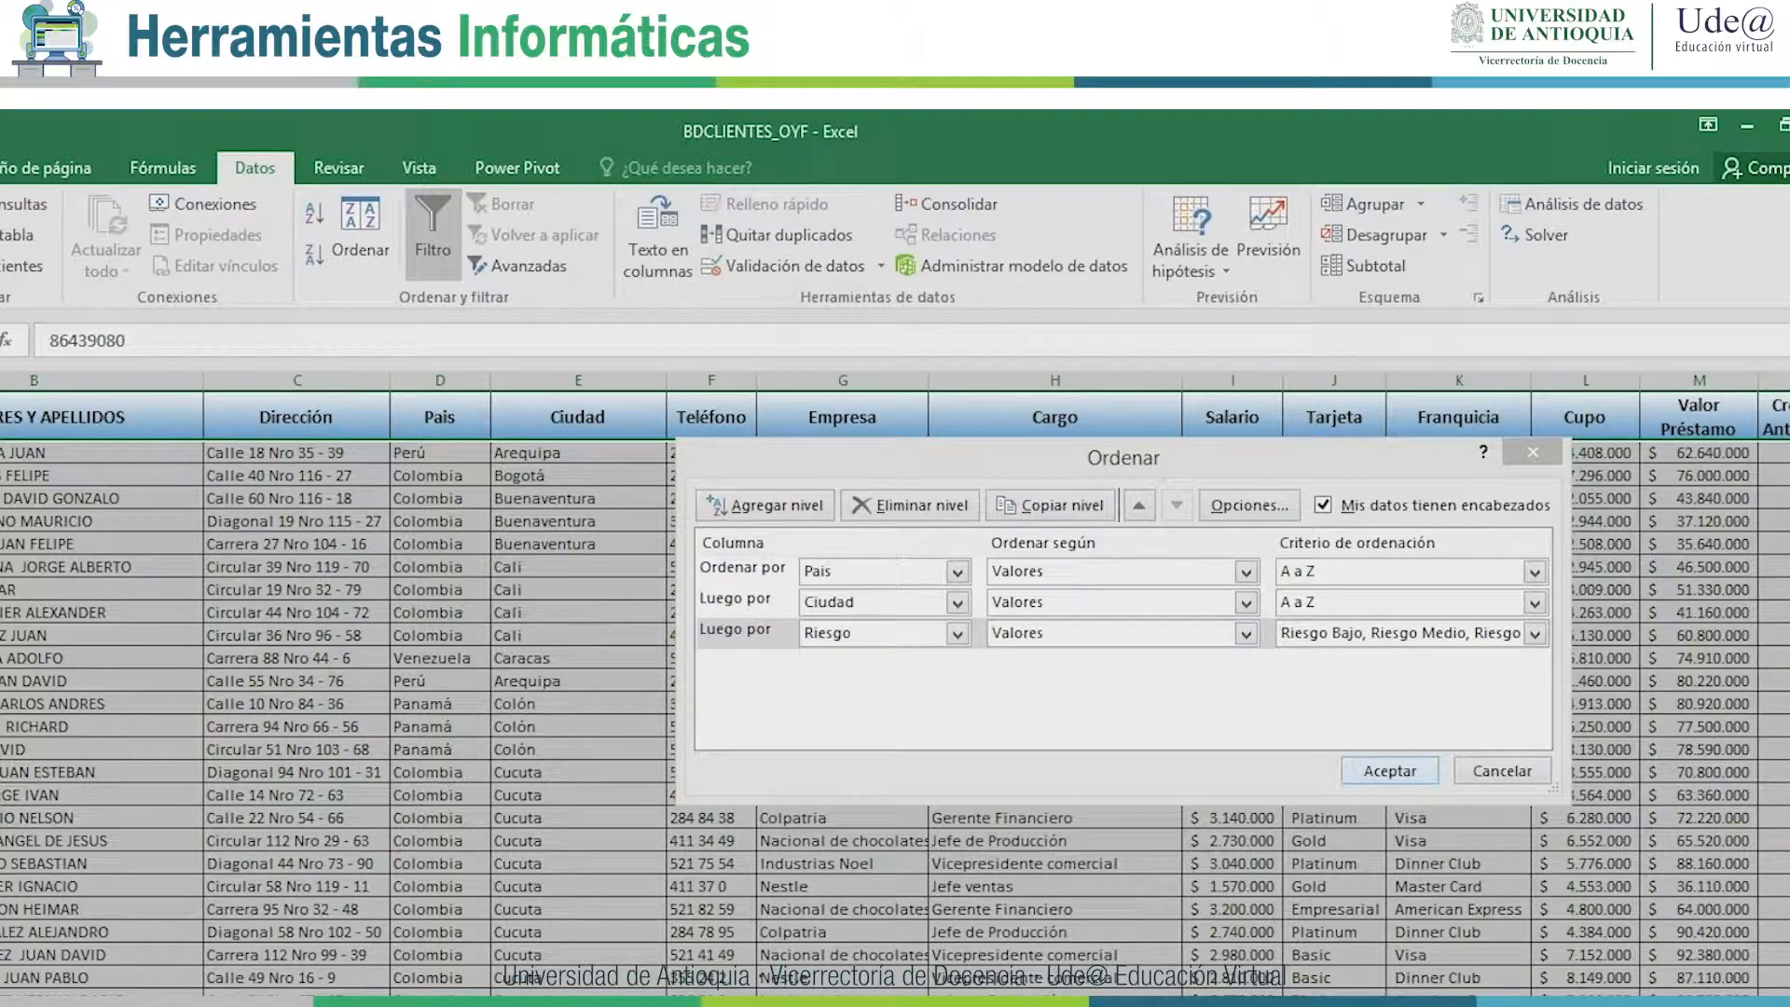
pyautogui.click(1390, 771)
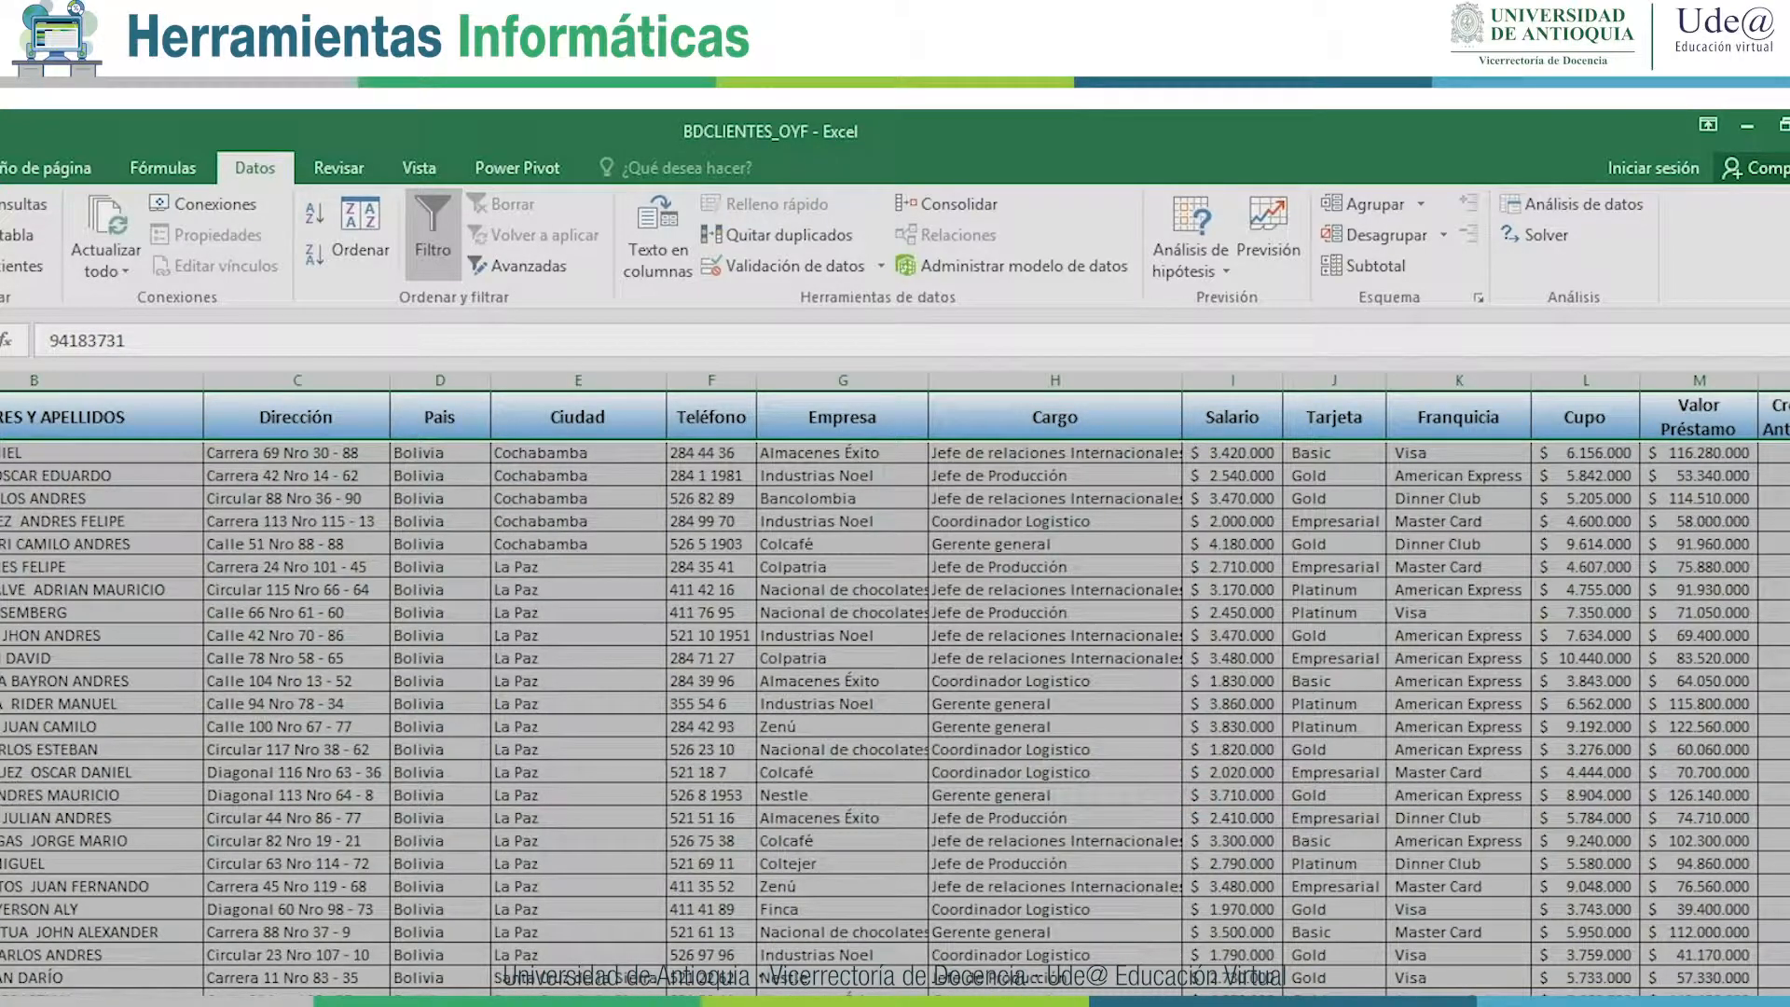
# Hide the columns from Teléfono through Estado so that Riesgo sits beside Ciudad.
pyautogui.click(439, 453)
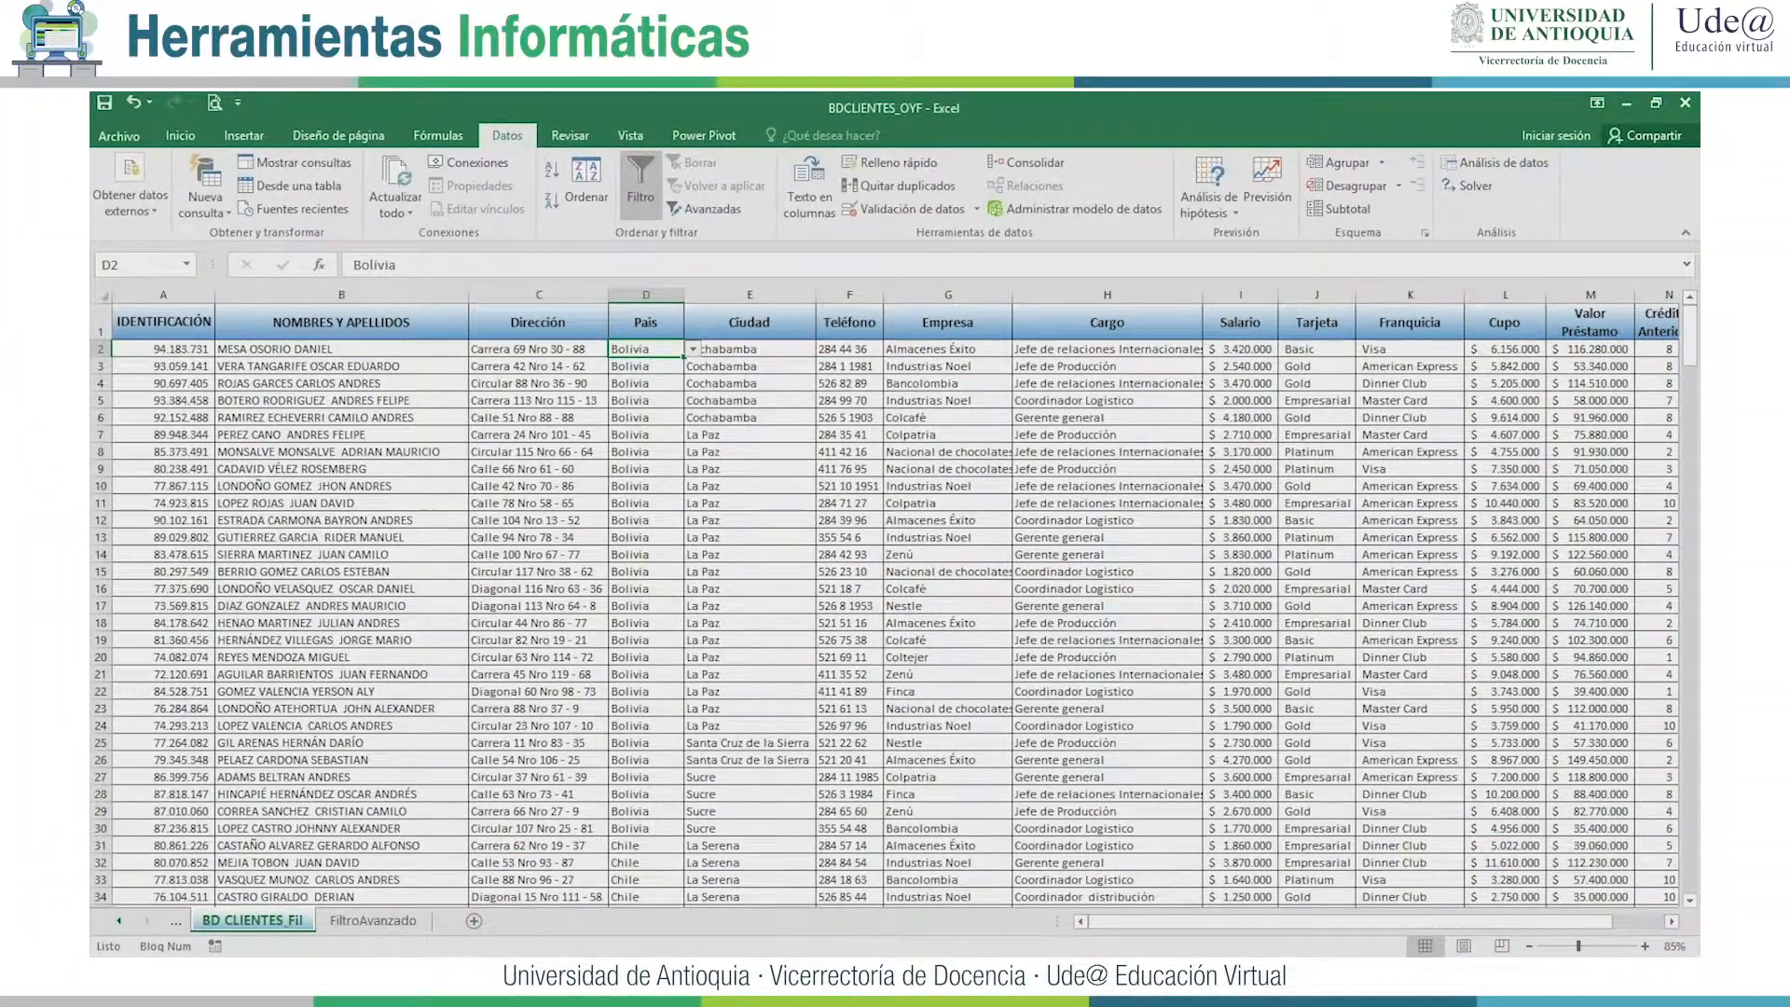
pyautogui.click(748, 348)
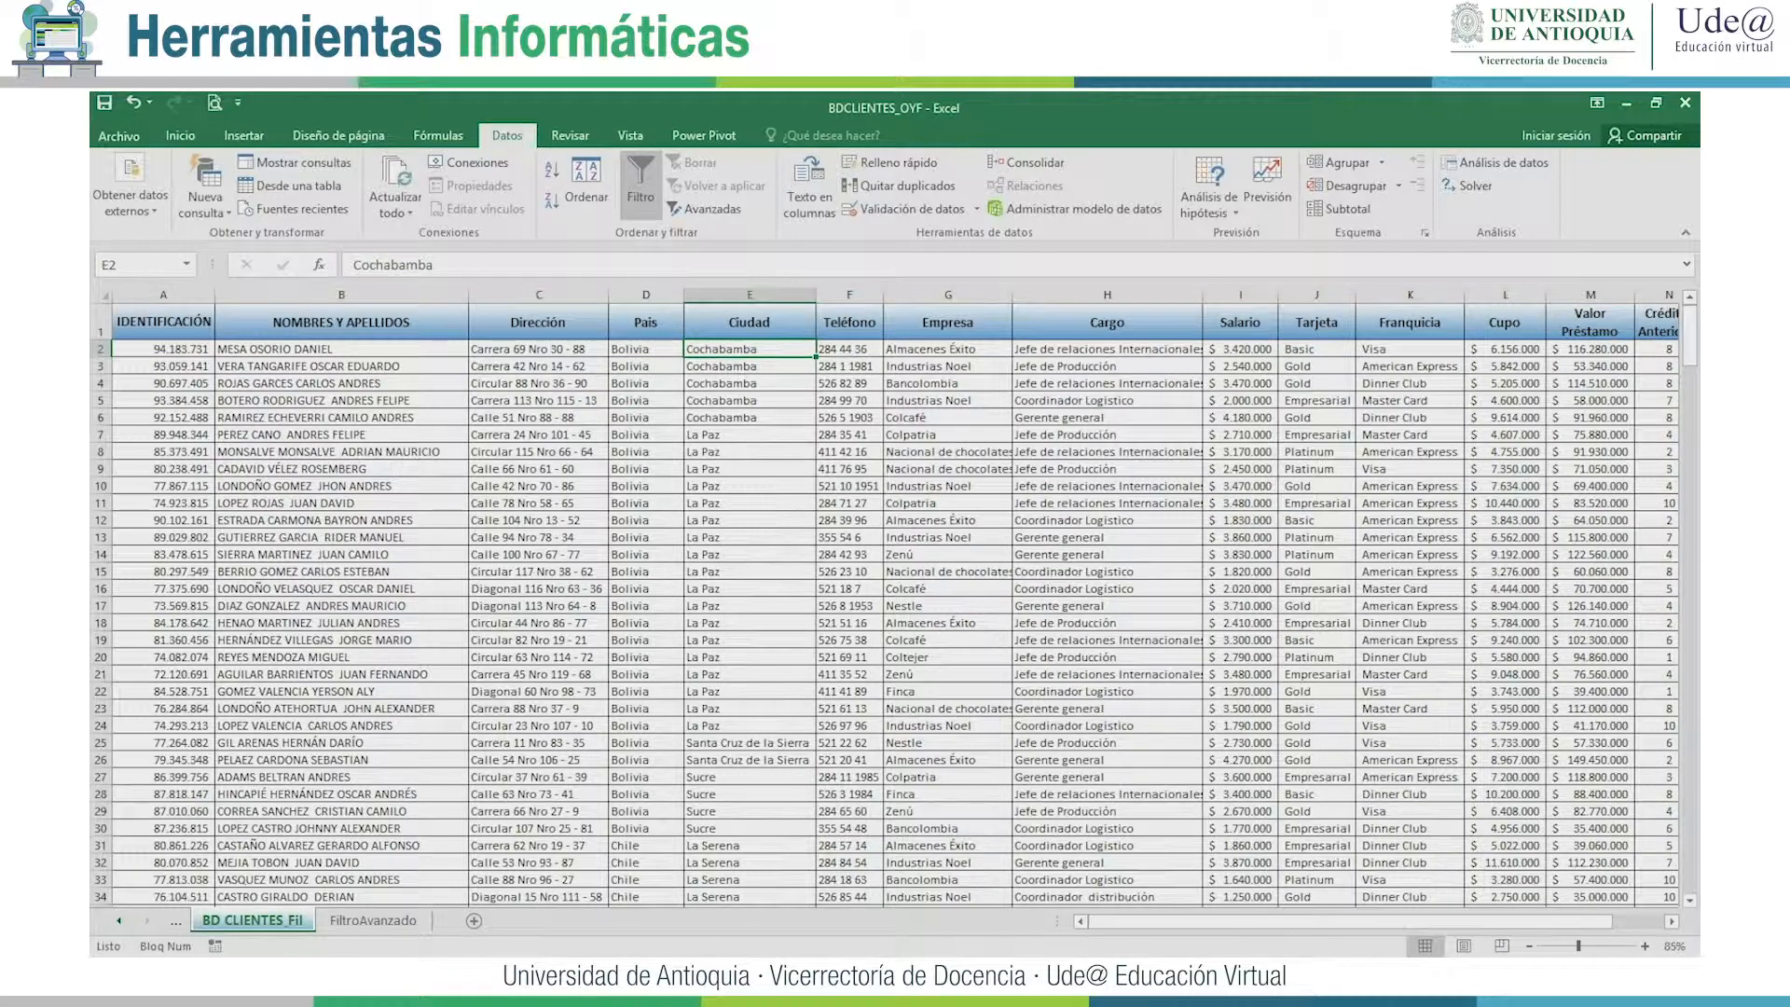
pyautogui.scroll(-3, 895, 606)
pyautogui.scroll(-12, 895, 606)
pyautogui.scroll(15, 895, 606)
pyautogui.moveTo(849, 295); pyautogui.dragTo(1506, 294)
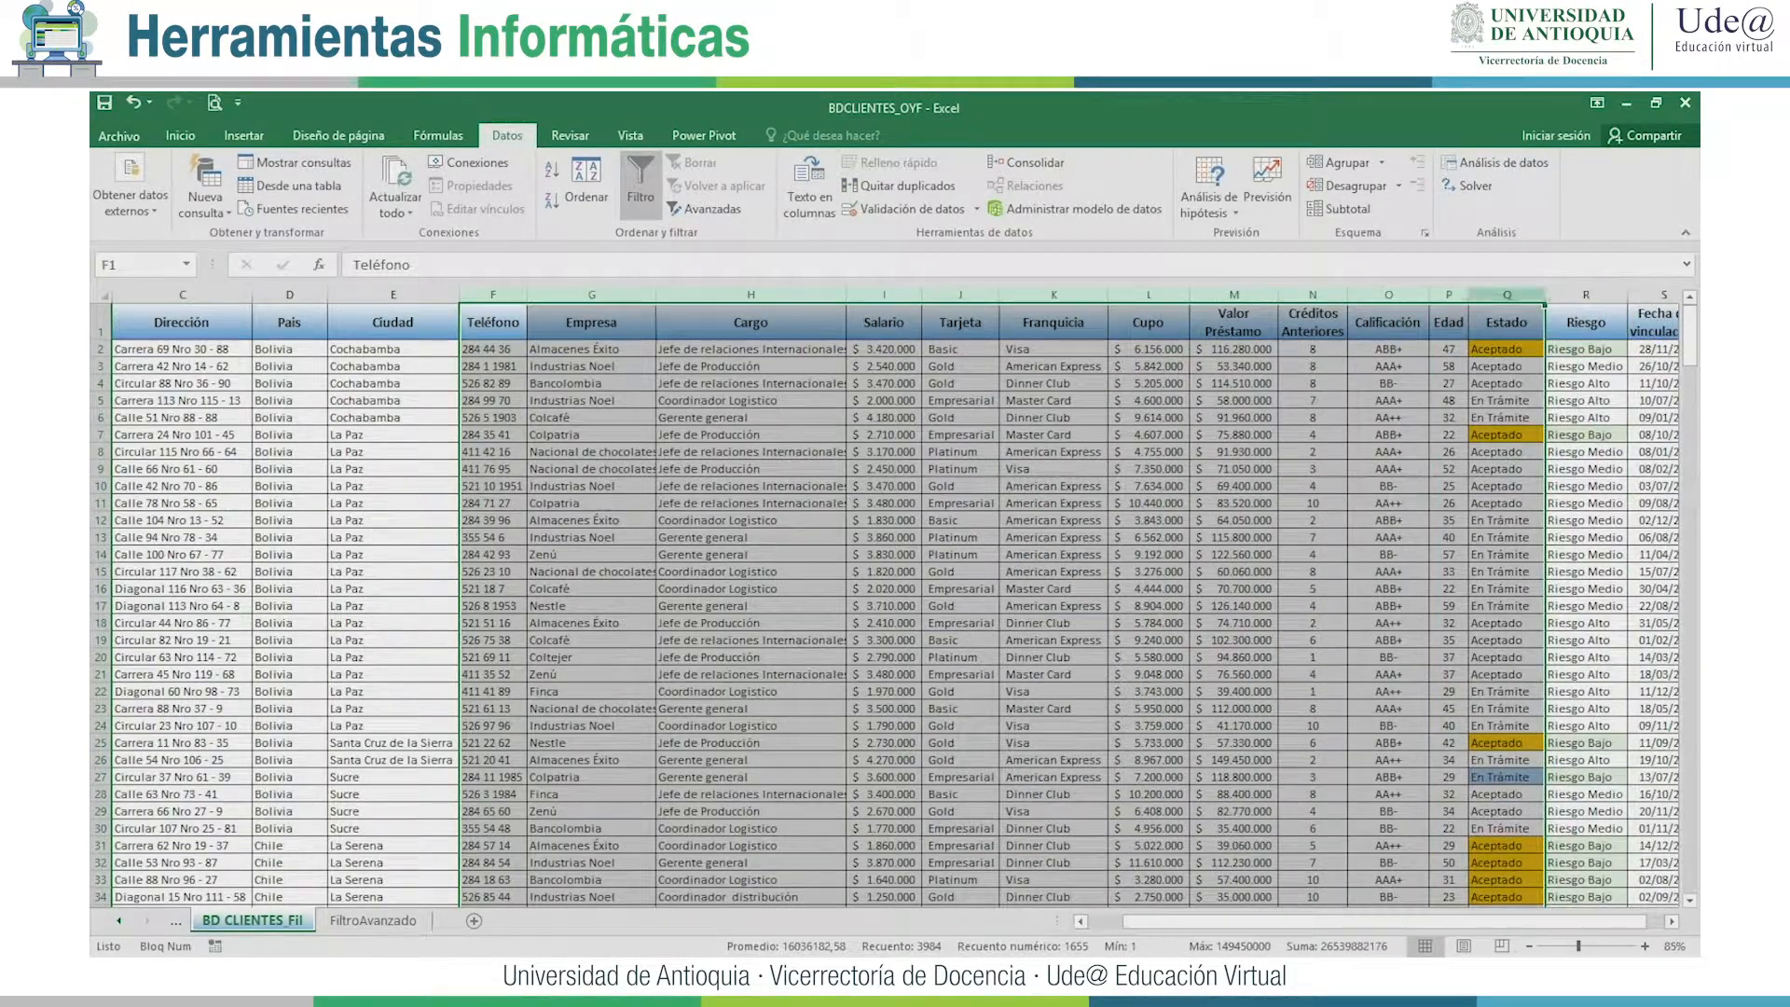
pyautogui.rightClick(1501, 297)
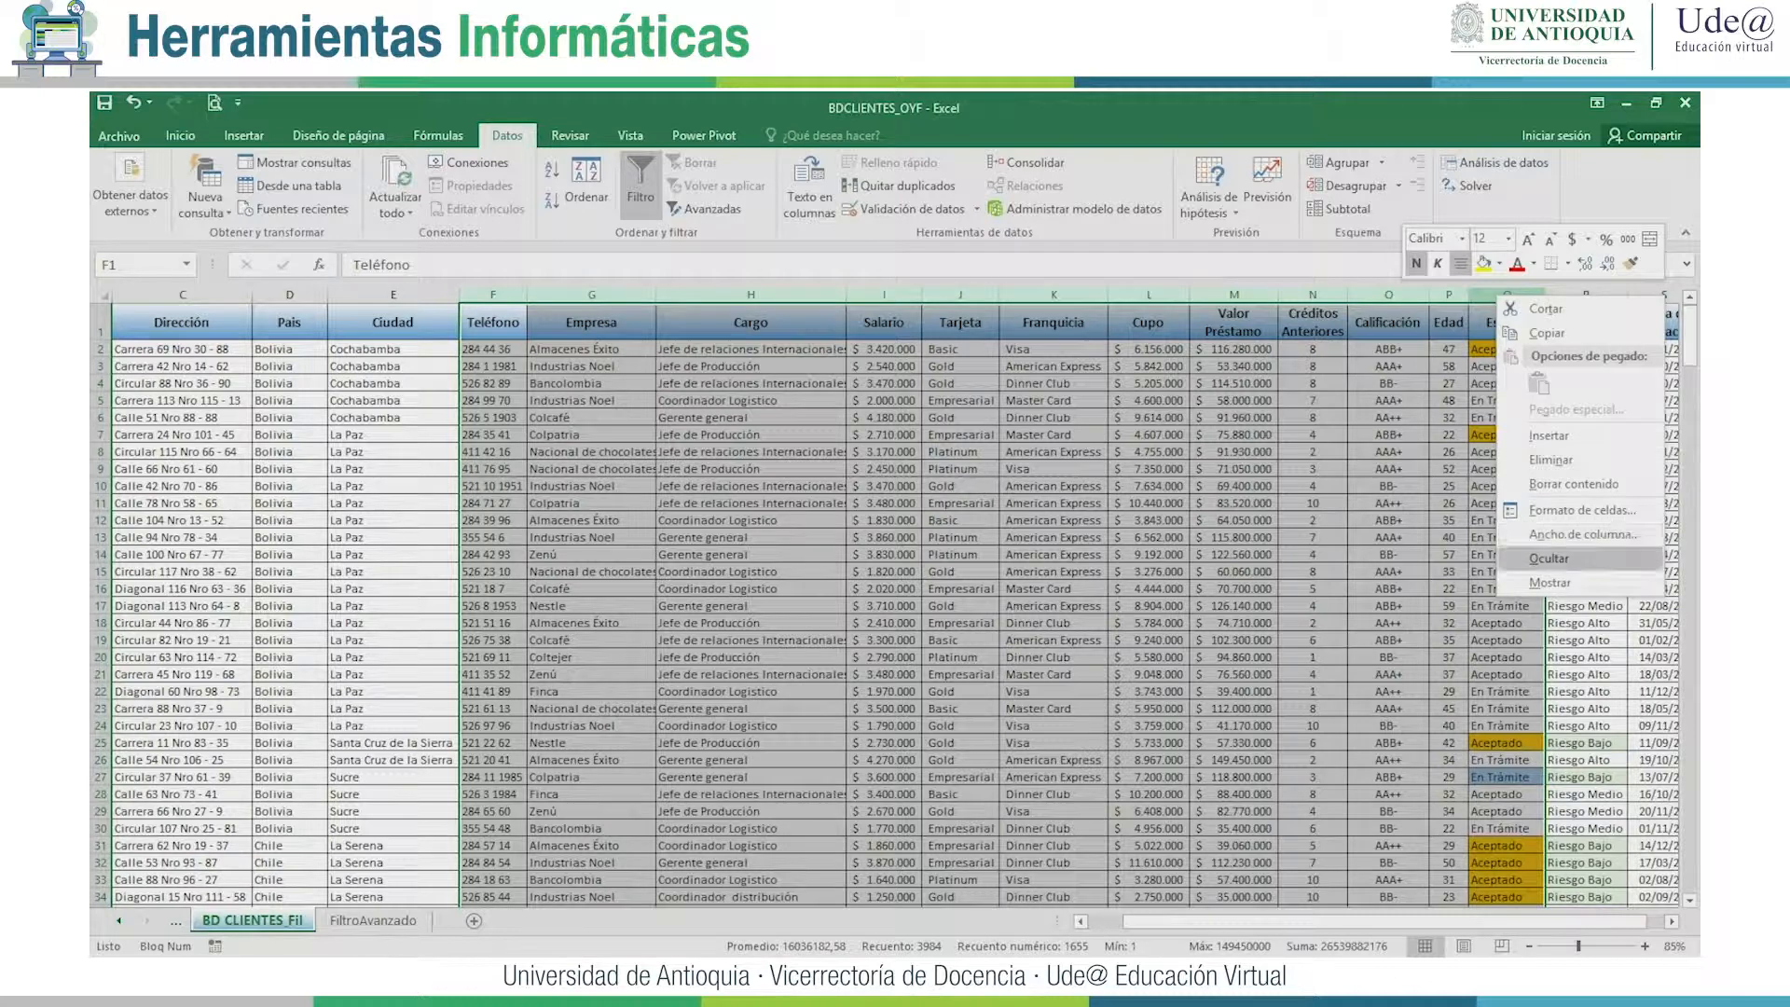
pyautogui.click(1548, 558)
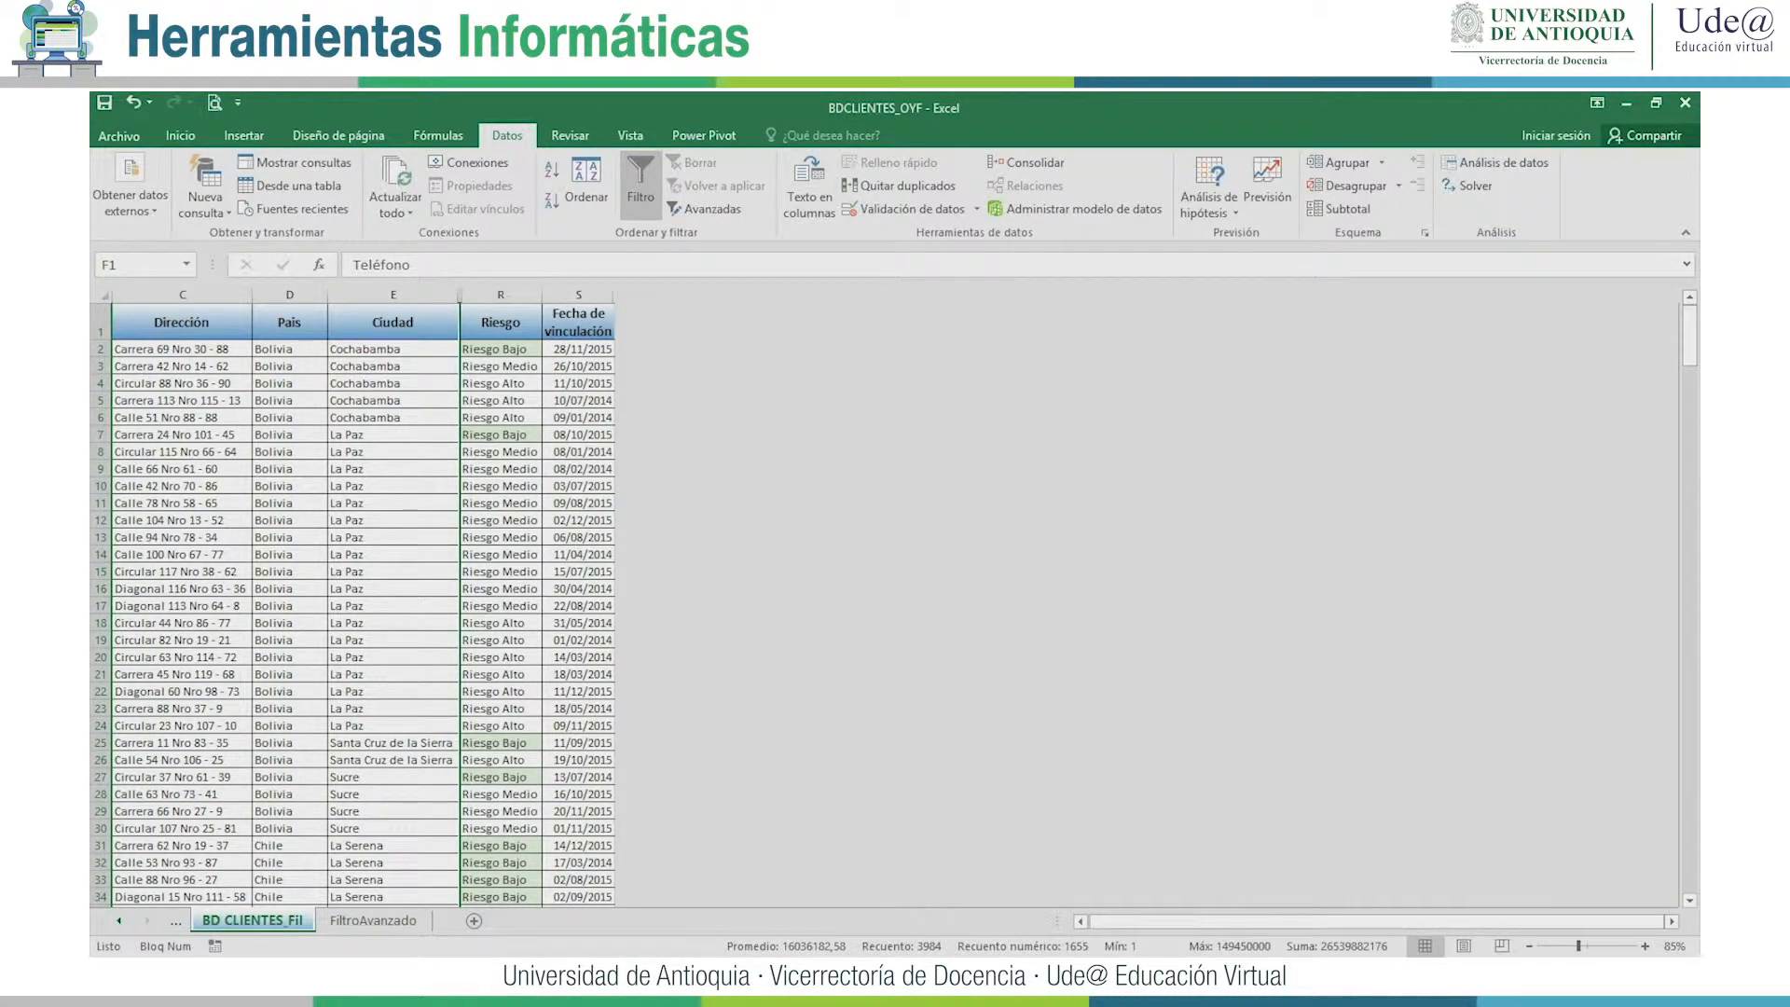
# Examine the Riesgo order within the Cochabamba and La Paz rows of Bolivia, and return to the IDENTIFICACIÓN header.
pyautogui.moveTo(273, 349); pyautogui.dragTo(504, 418)
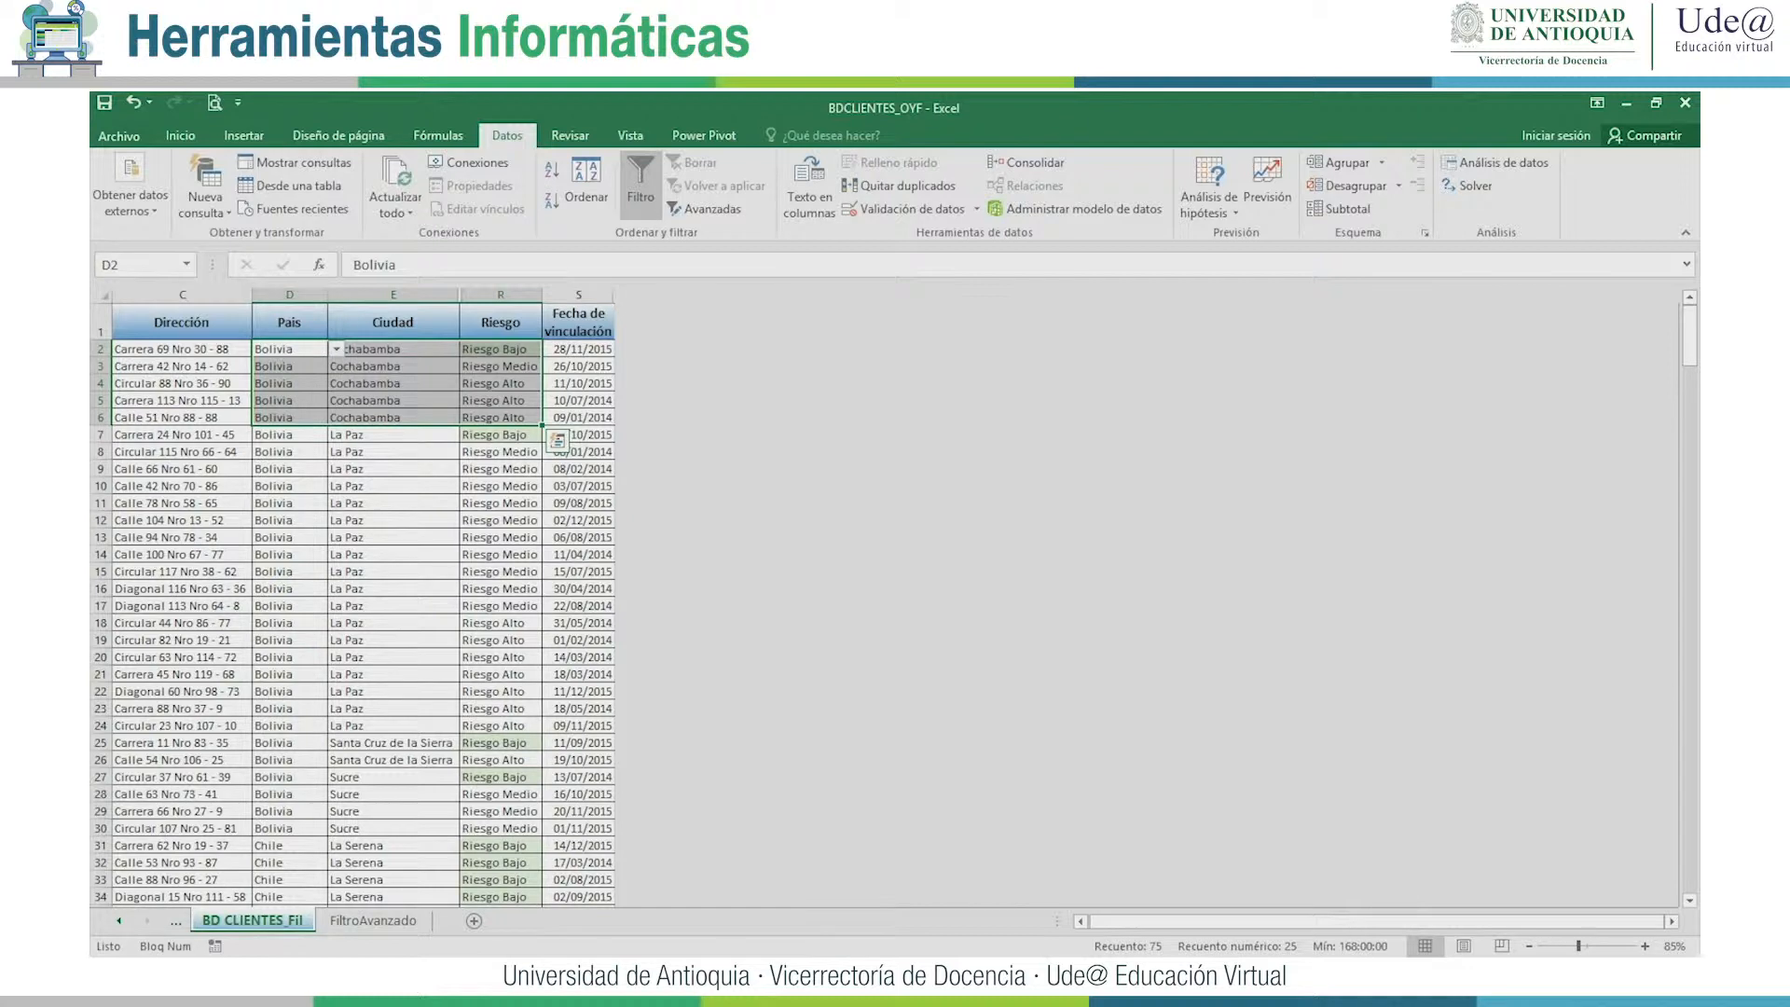
pyautogui.moveTo(273, 434); pyautogui.dragTo(501, 726)
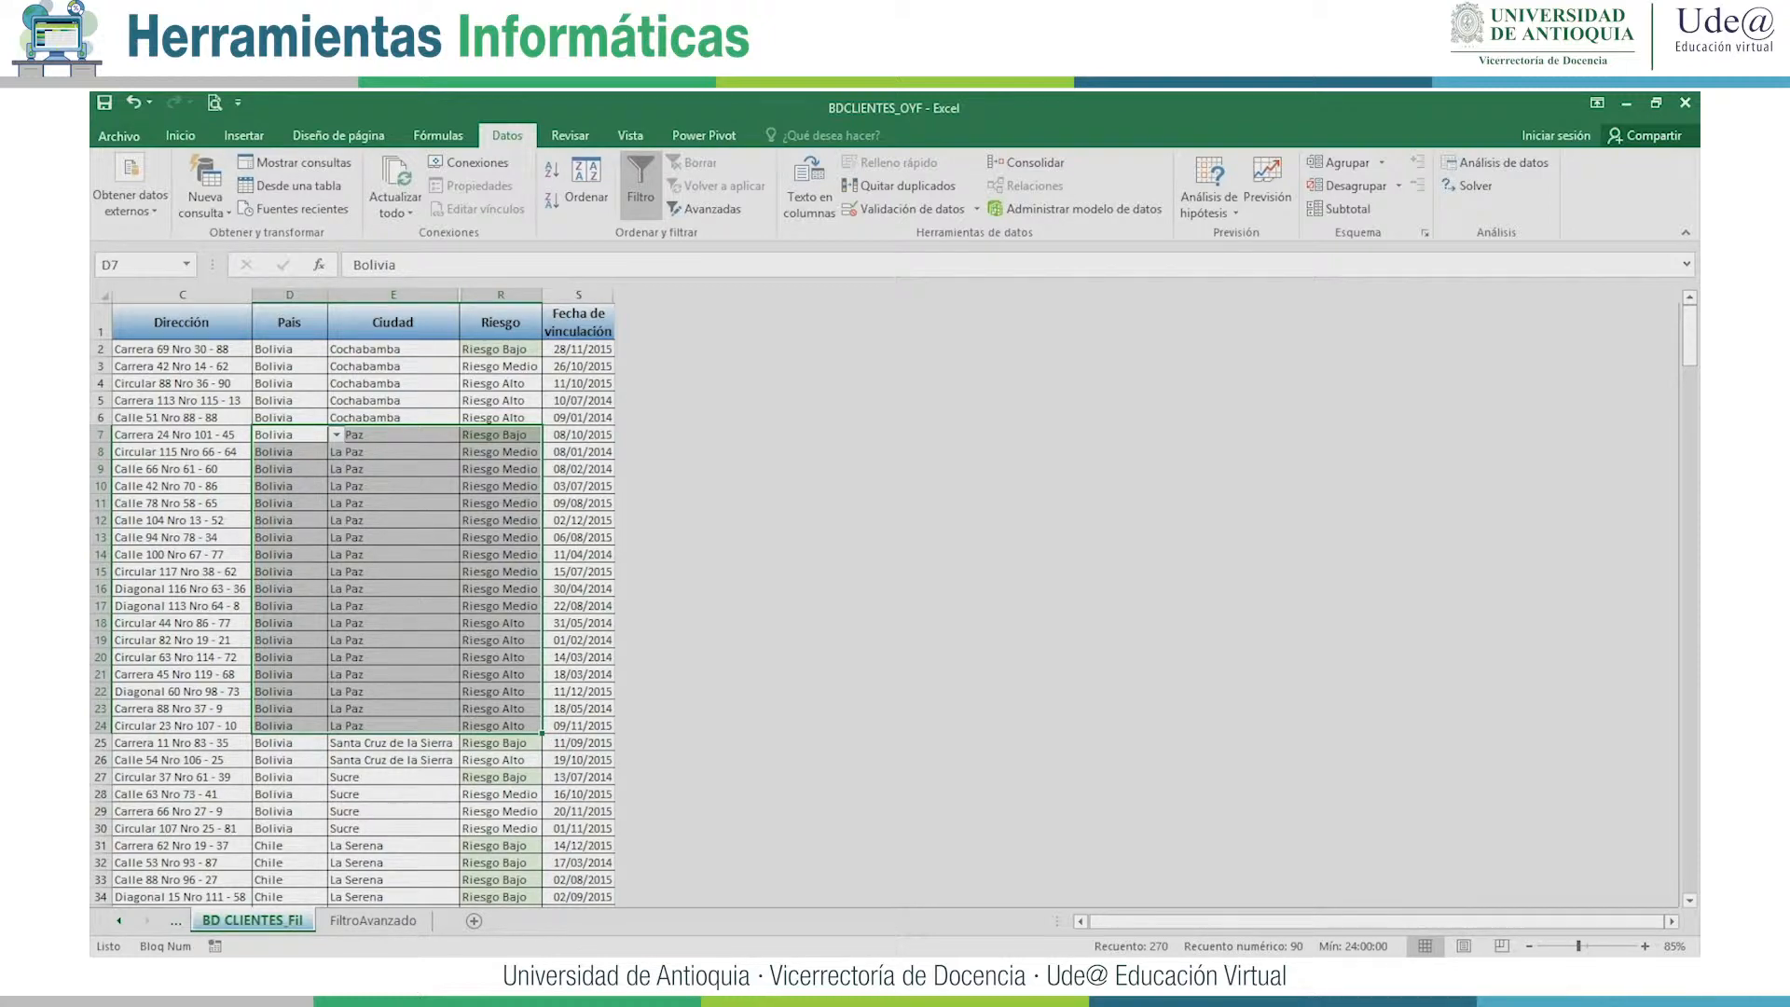
pyautogui.scroll(-6, 353, 602)
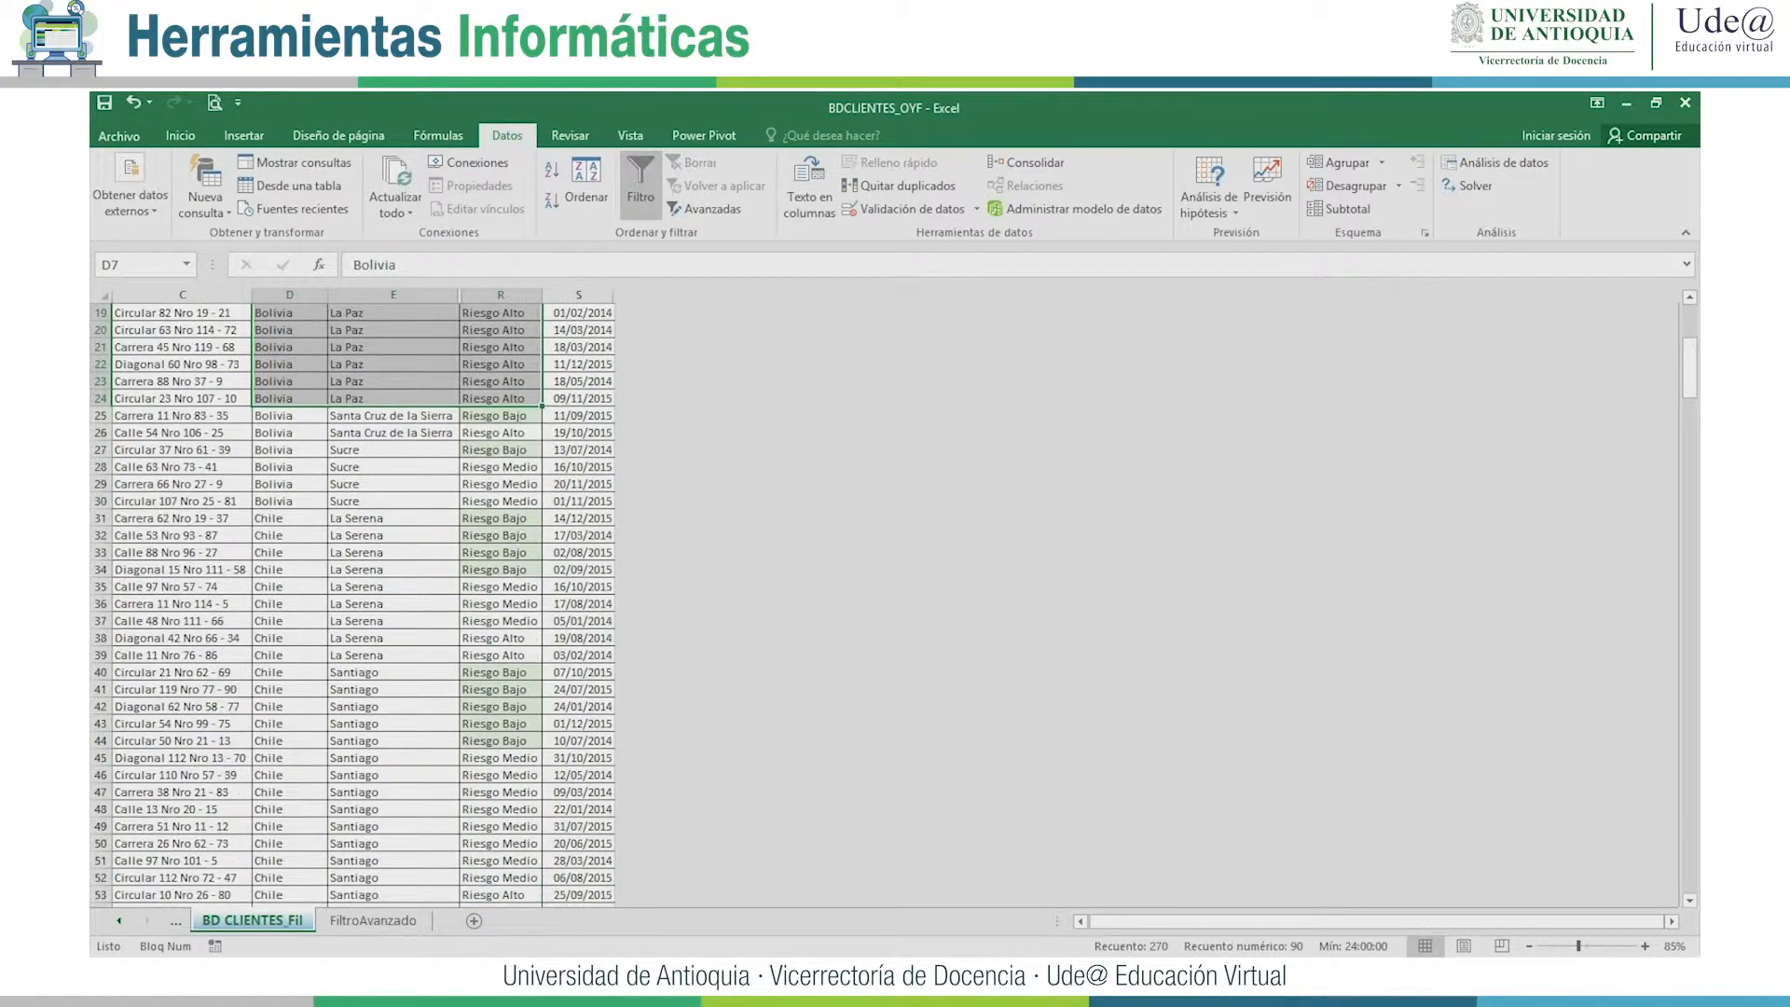
pyautogui.scroll(6, 352, 603)
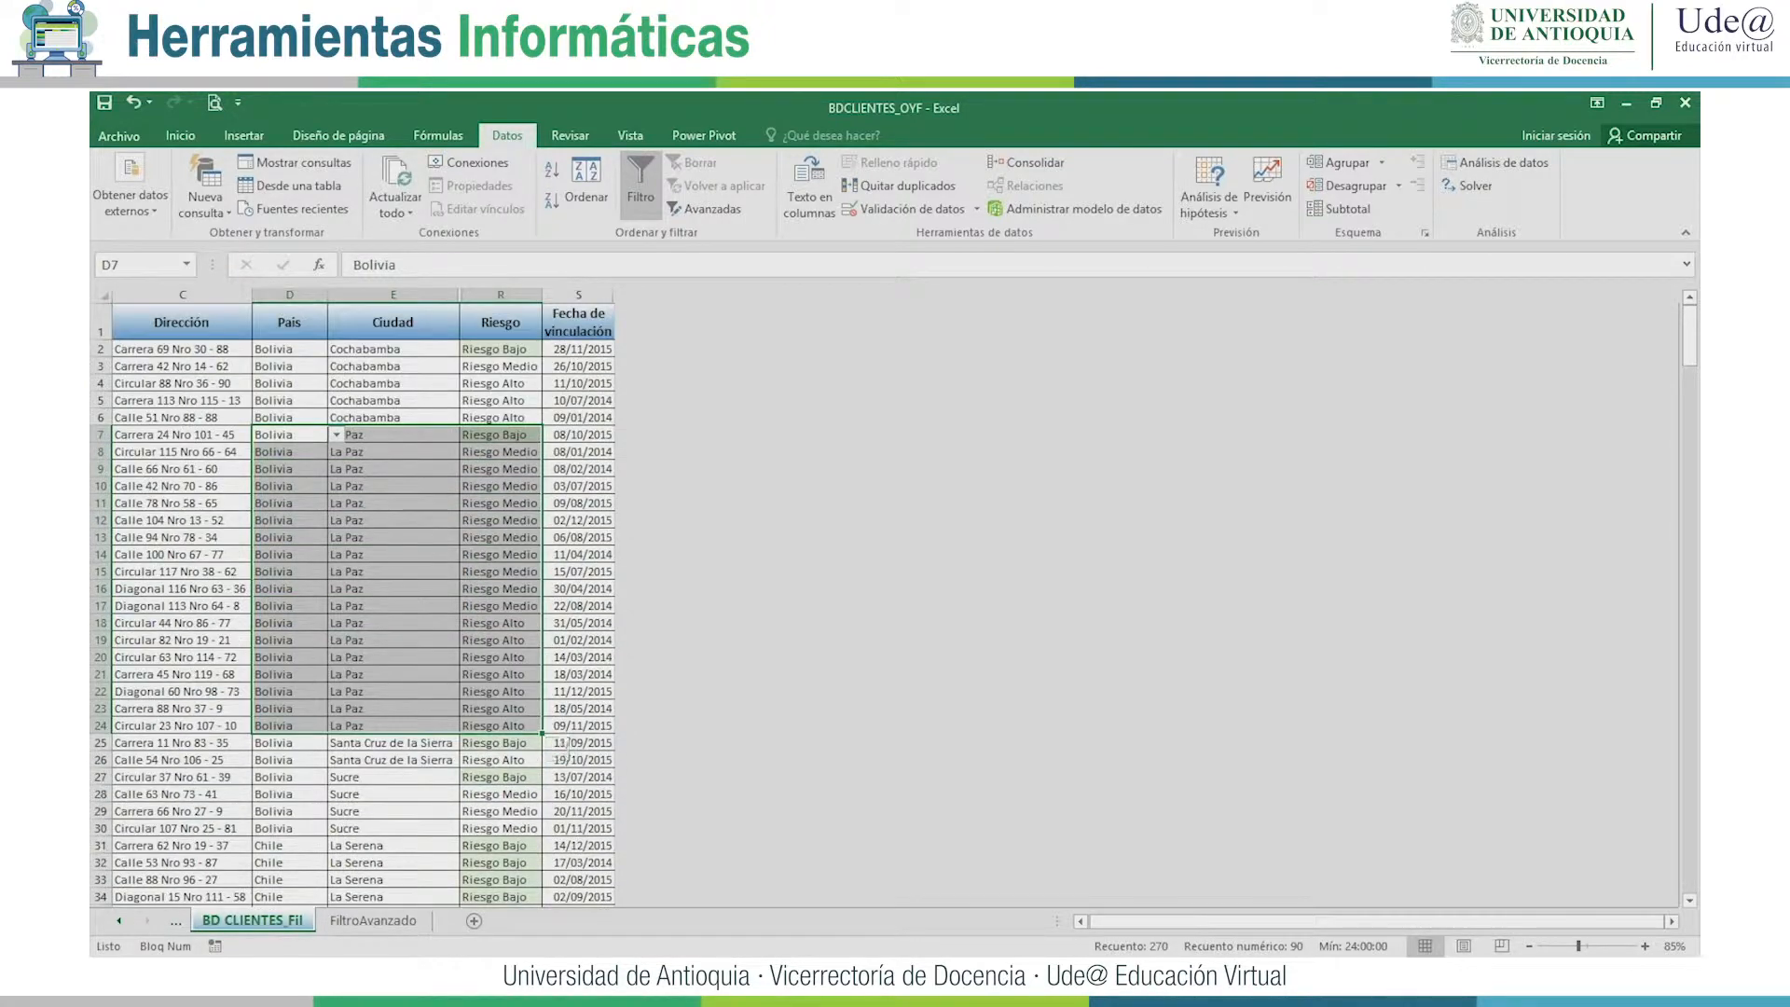
pyautogui.click(438, 136)
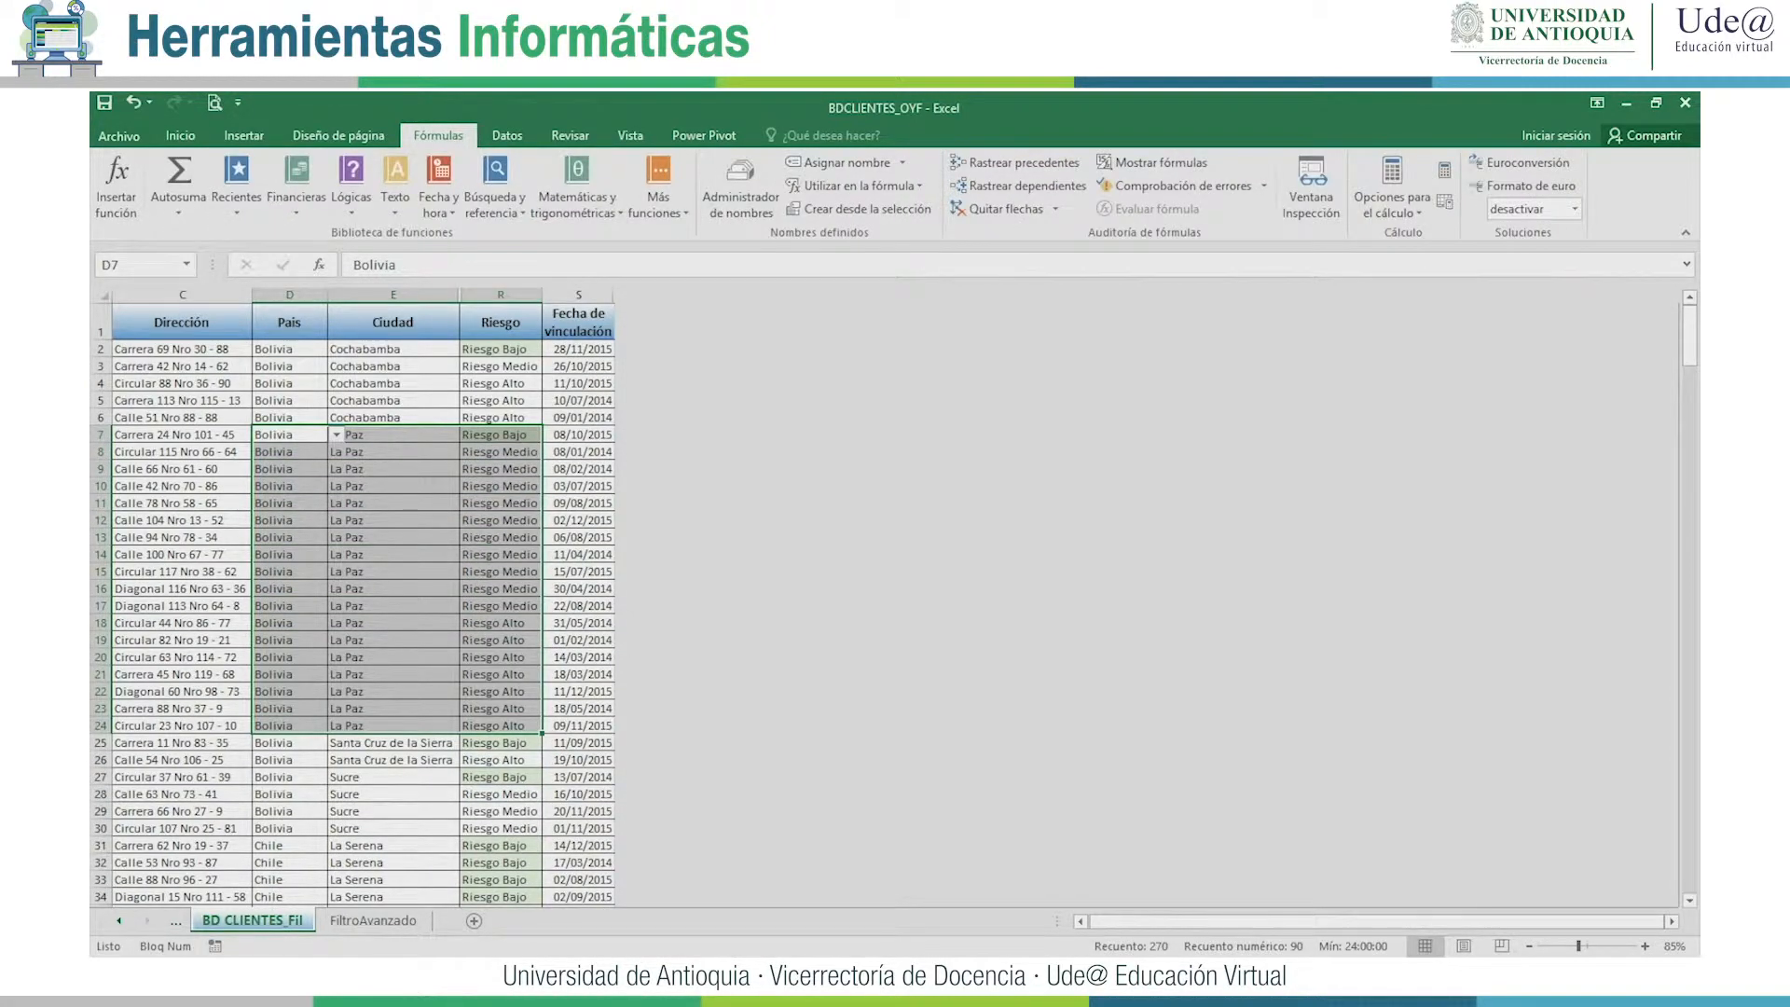
pyautogui.hotkey('ctrl', 'Home')
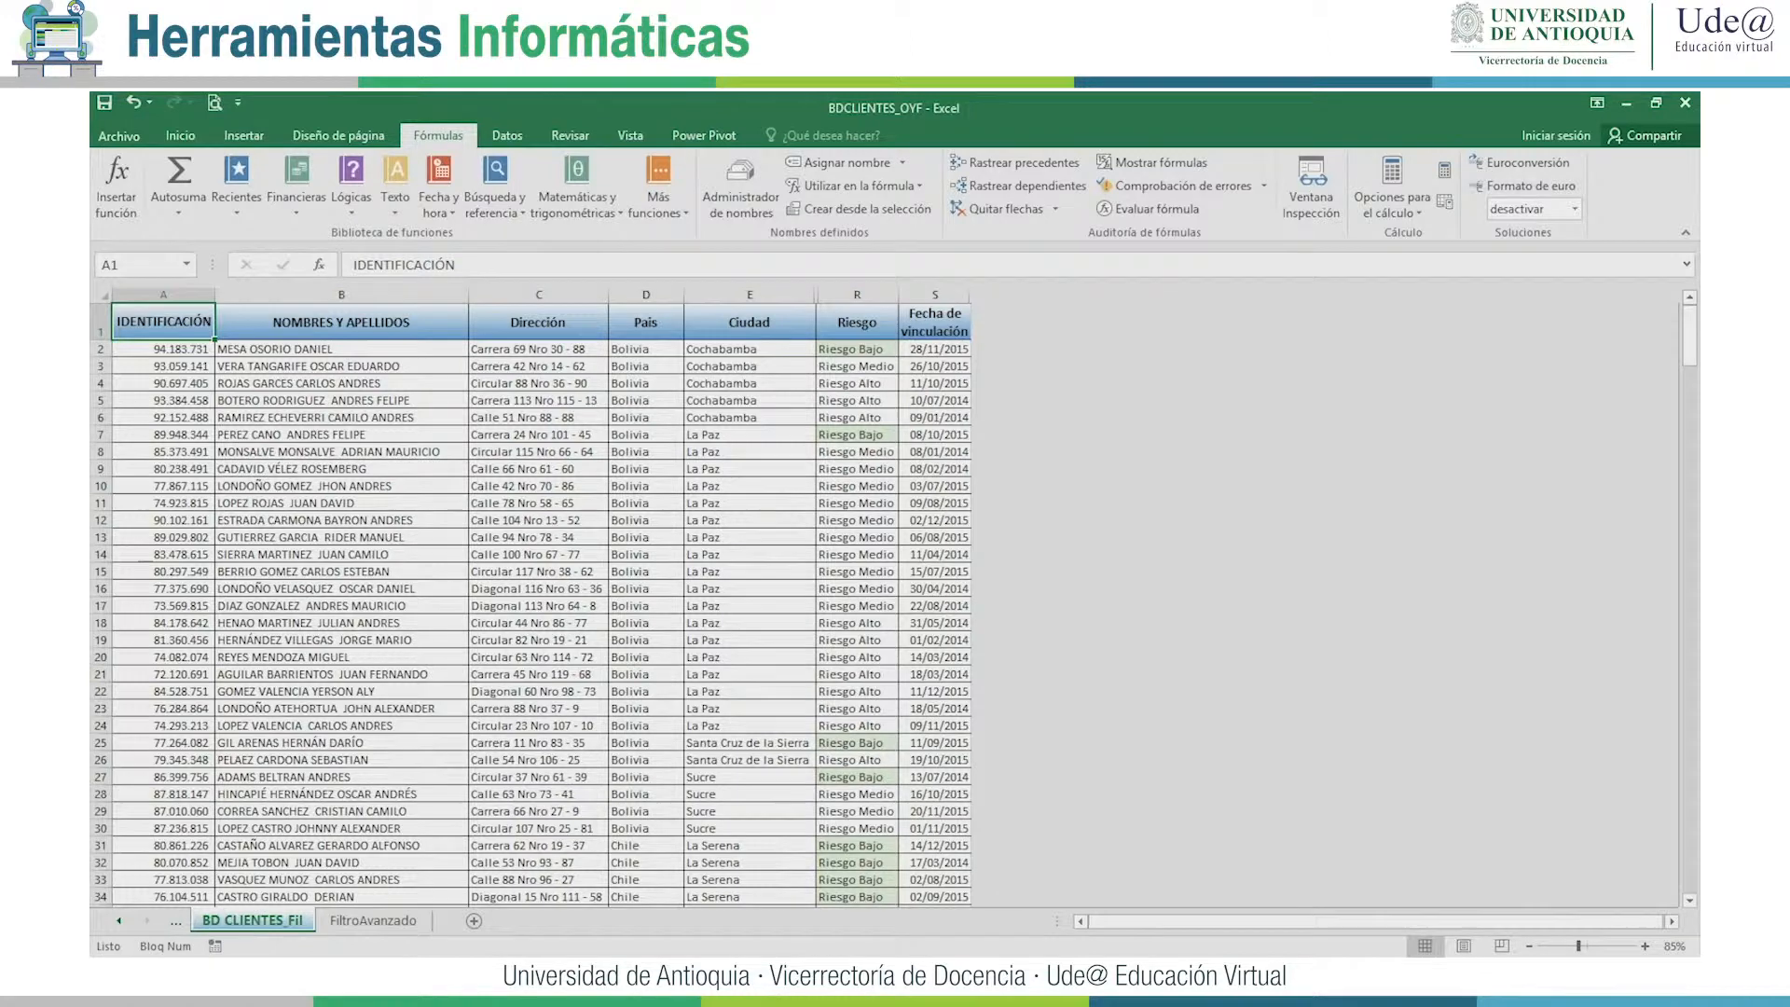
pyautogui.click(507, 135)
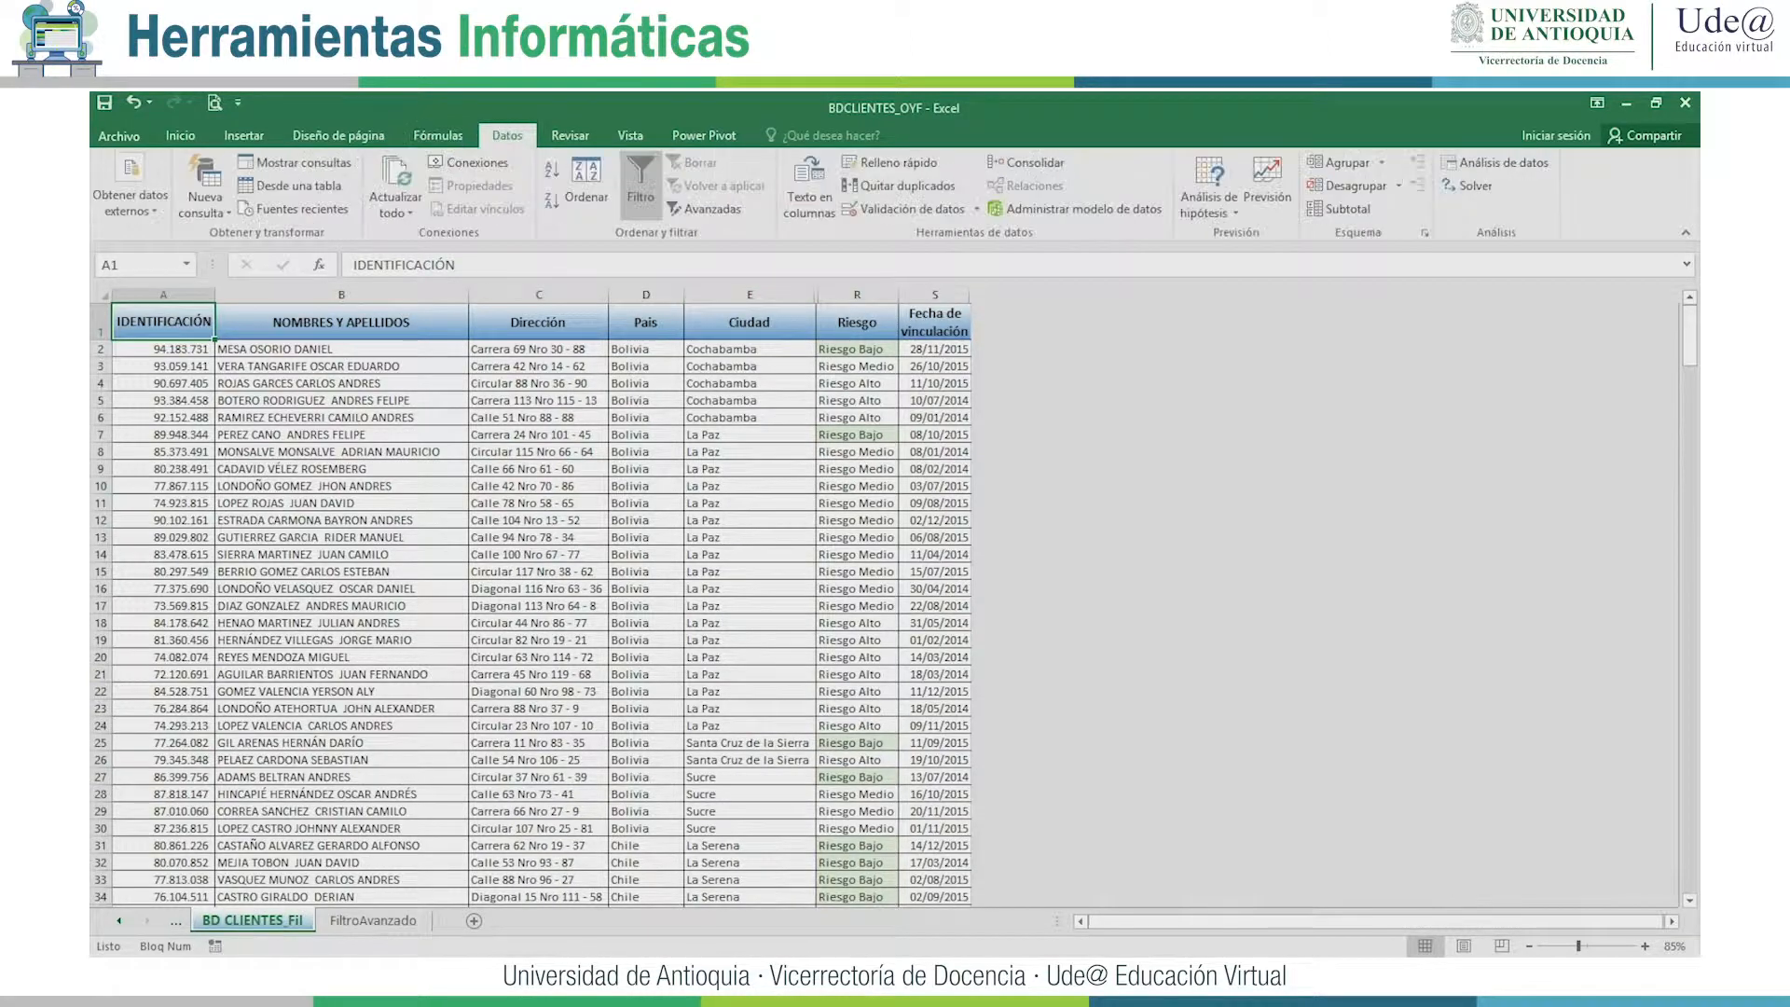
# Unhide all hidden columns of the client sheet so that Teléfono through Estado are shown again.
pyautogui.click(104, 296)
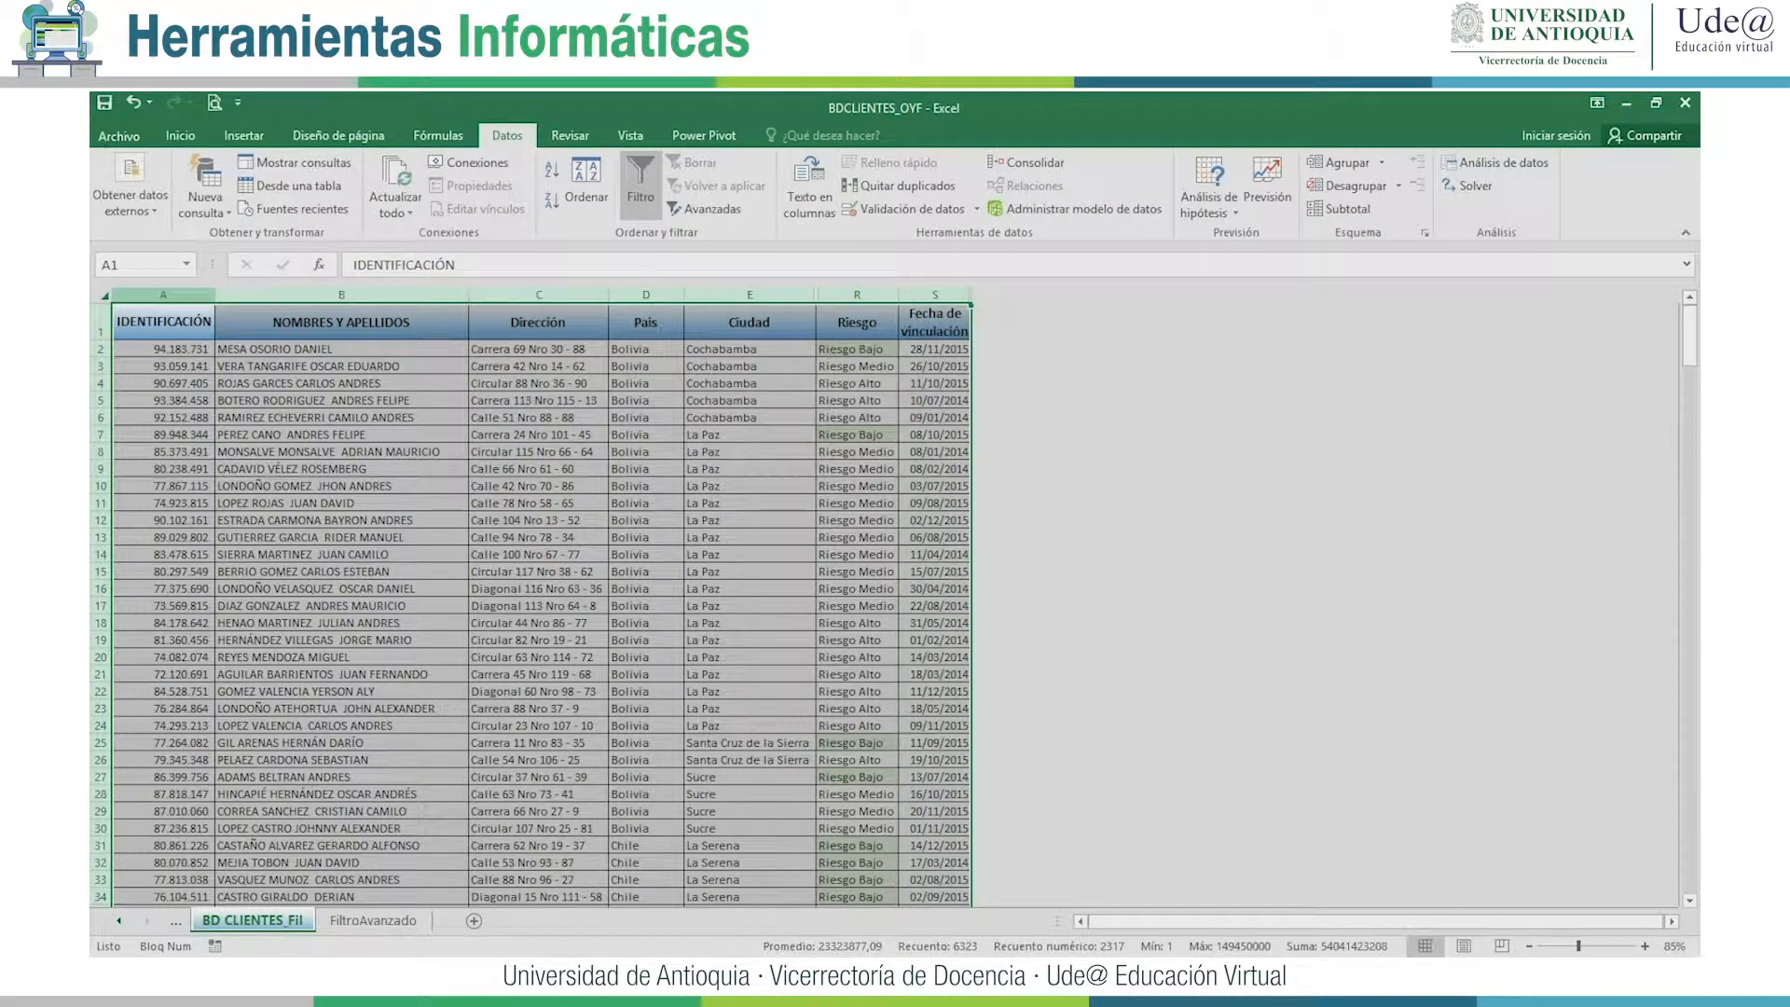
pyautogui.rightClick(143, 301)
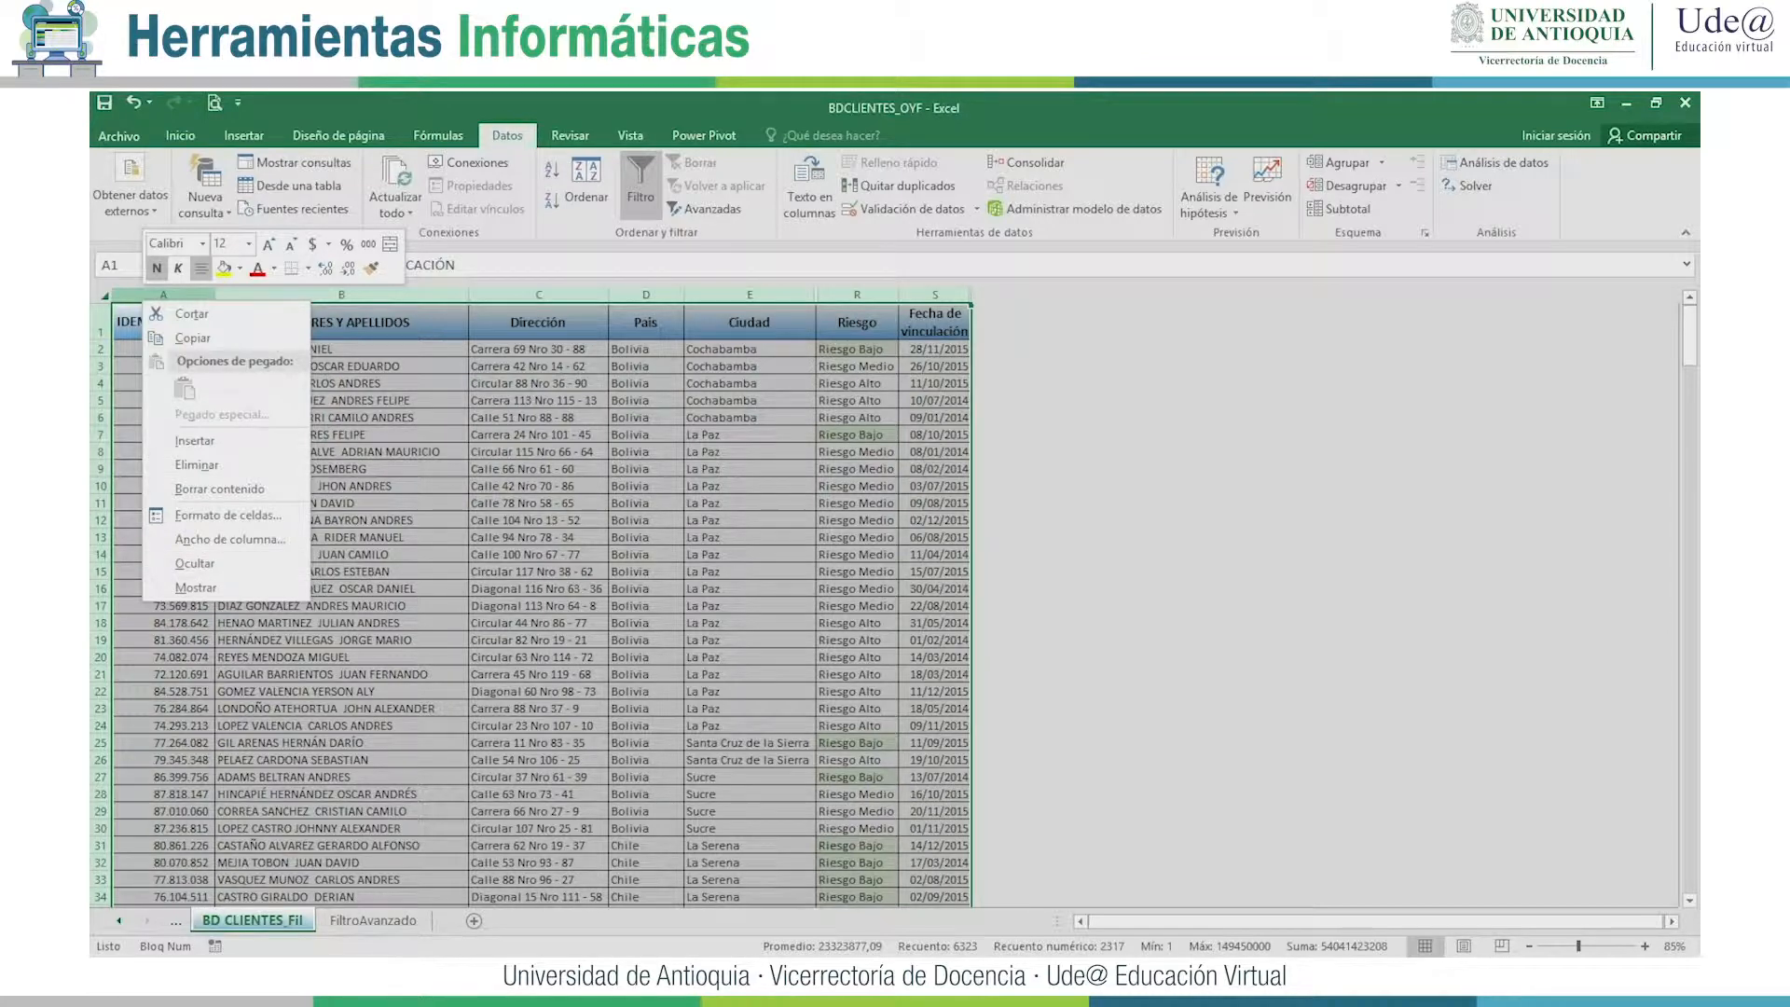
pyautogui.click(196, 587)
pyautogui.click(341, 553)
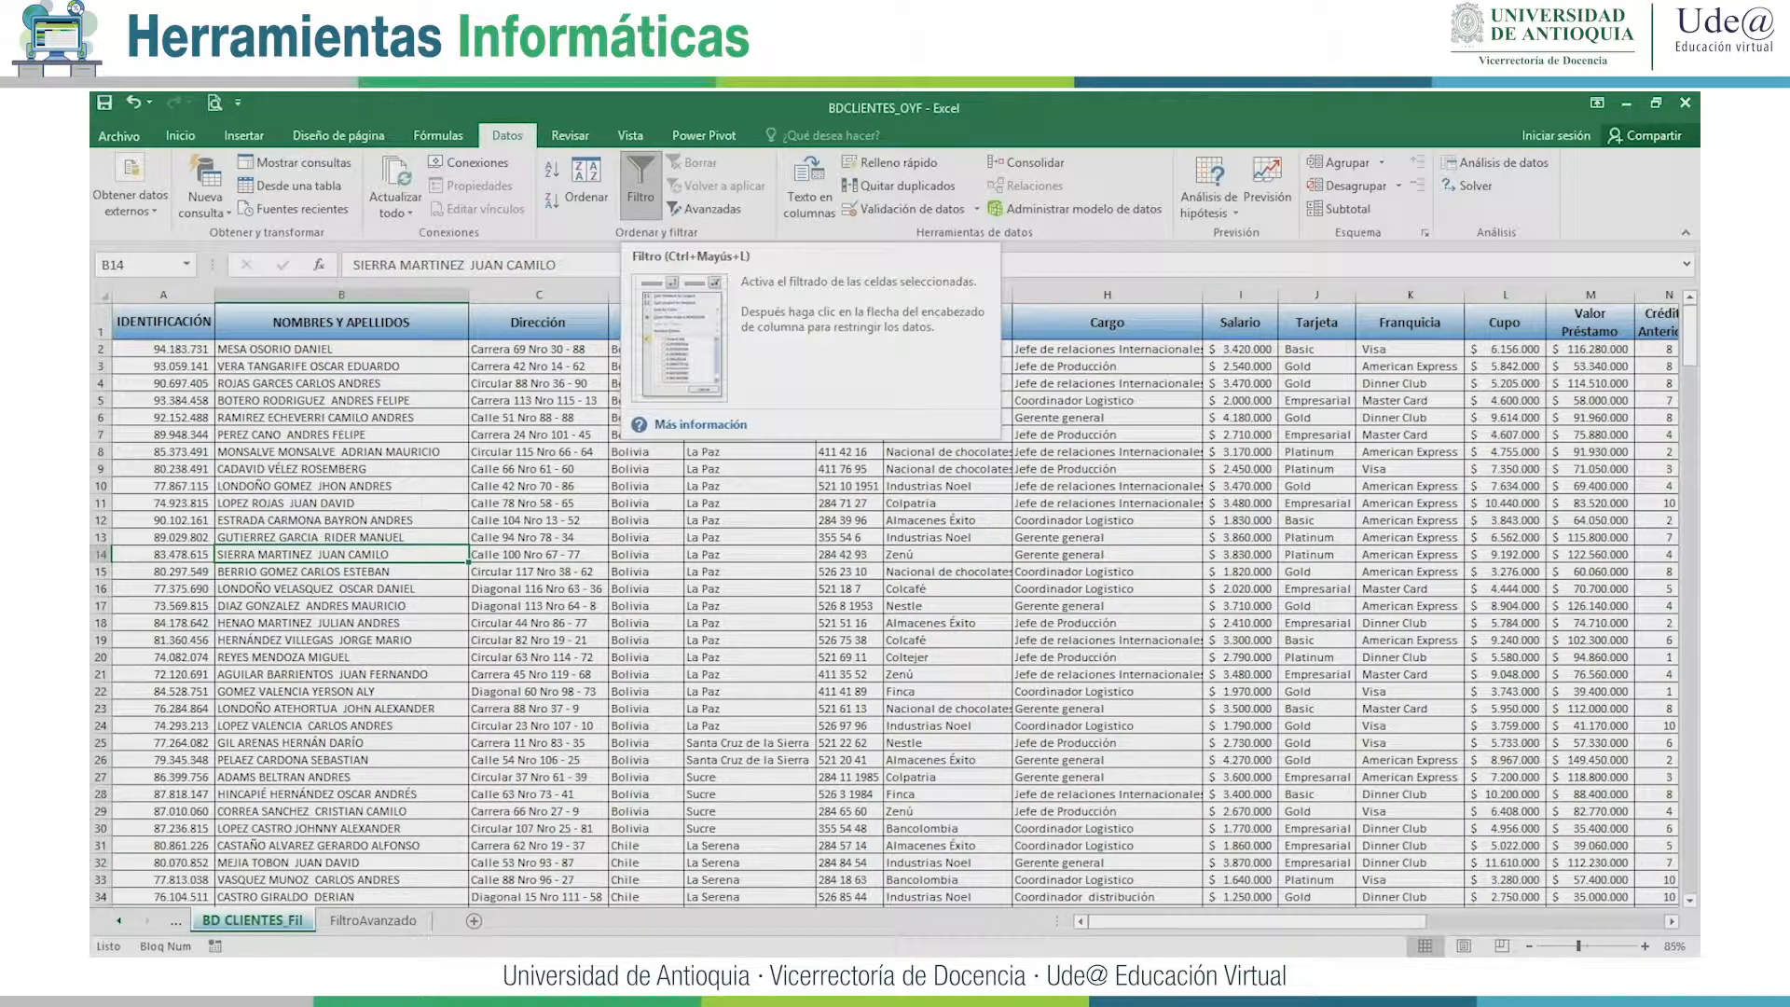
# Look through the client records, return to the IDENTIFICACIÓN header and turn on filtering for the header row.
pyautogui.click(341, 323)
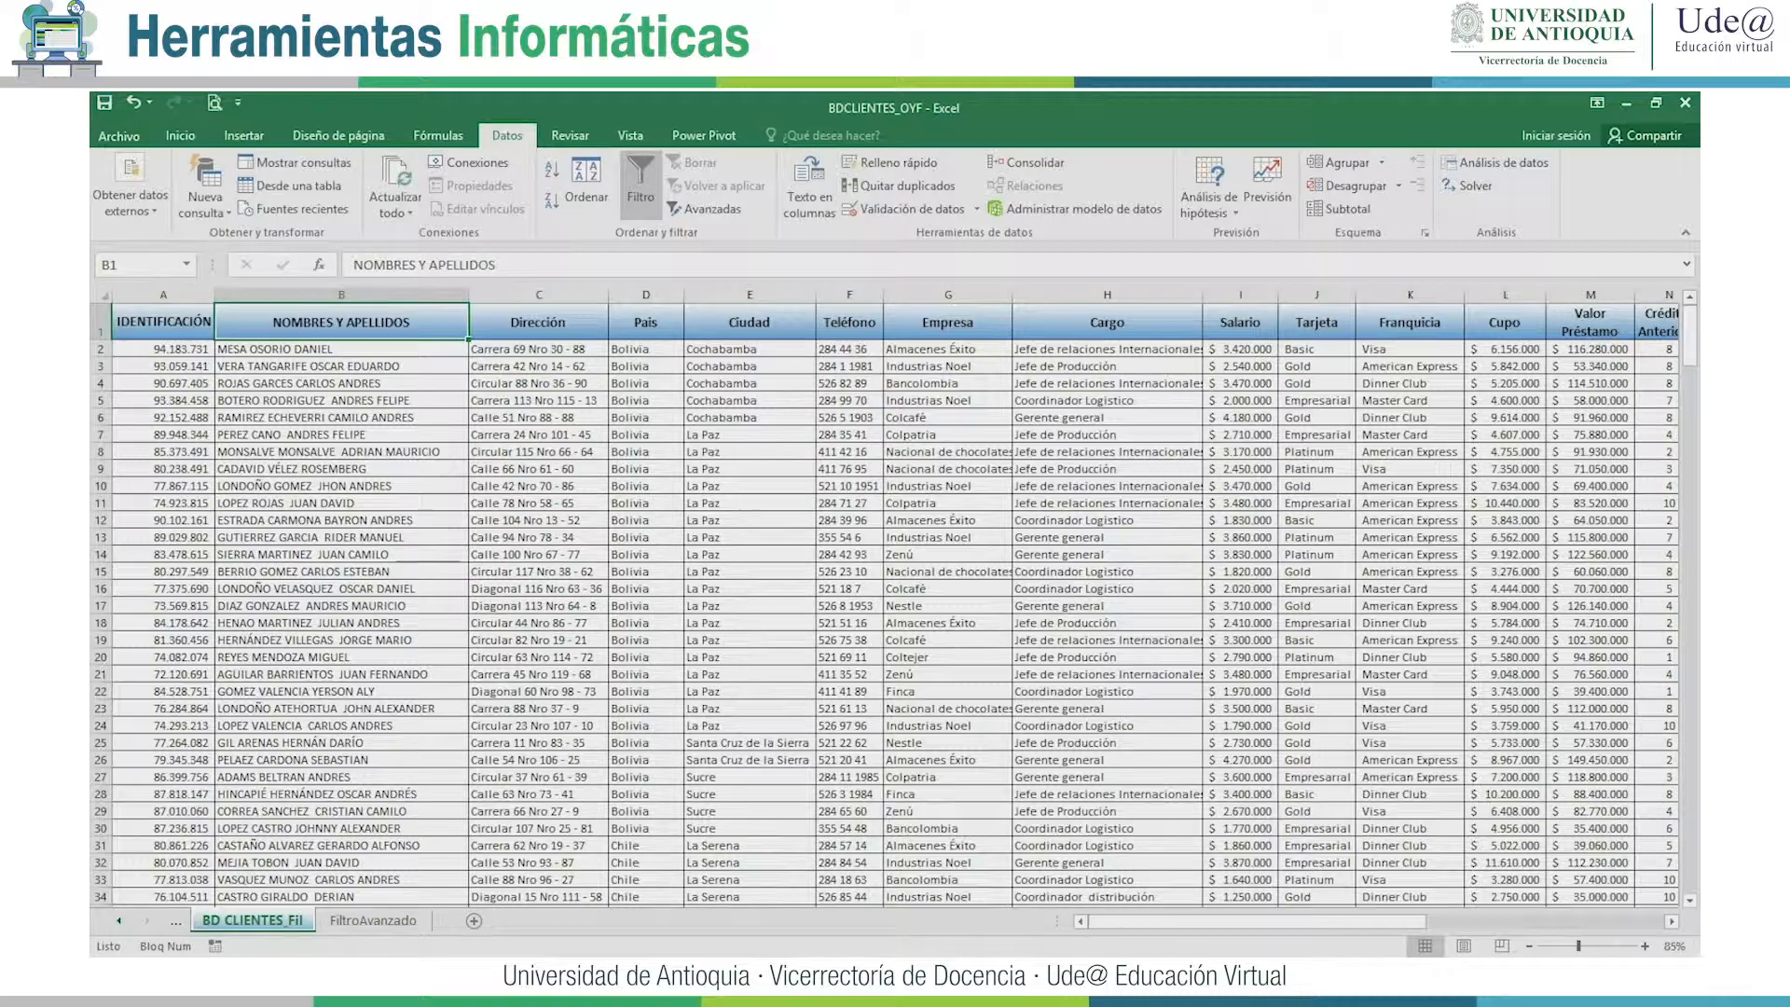
pyautogui.scroll(-13, 894, 606)
pyautogui.scroll(-11, 893, 606)
pyautogui.scroll(20, 893, 606)
pyautogui.click(163, 322)
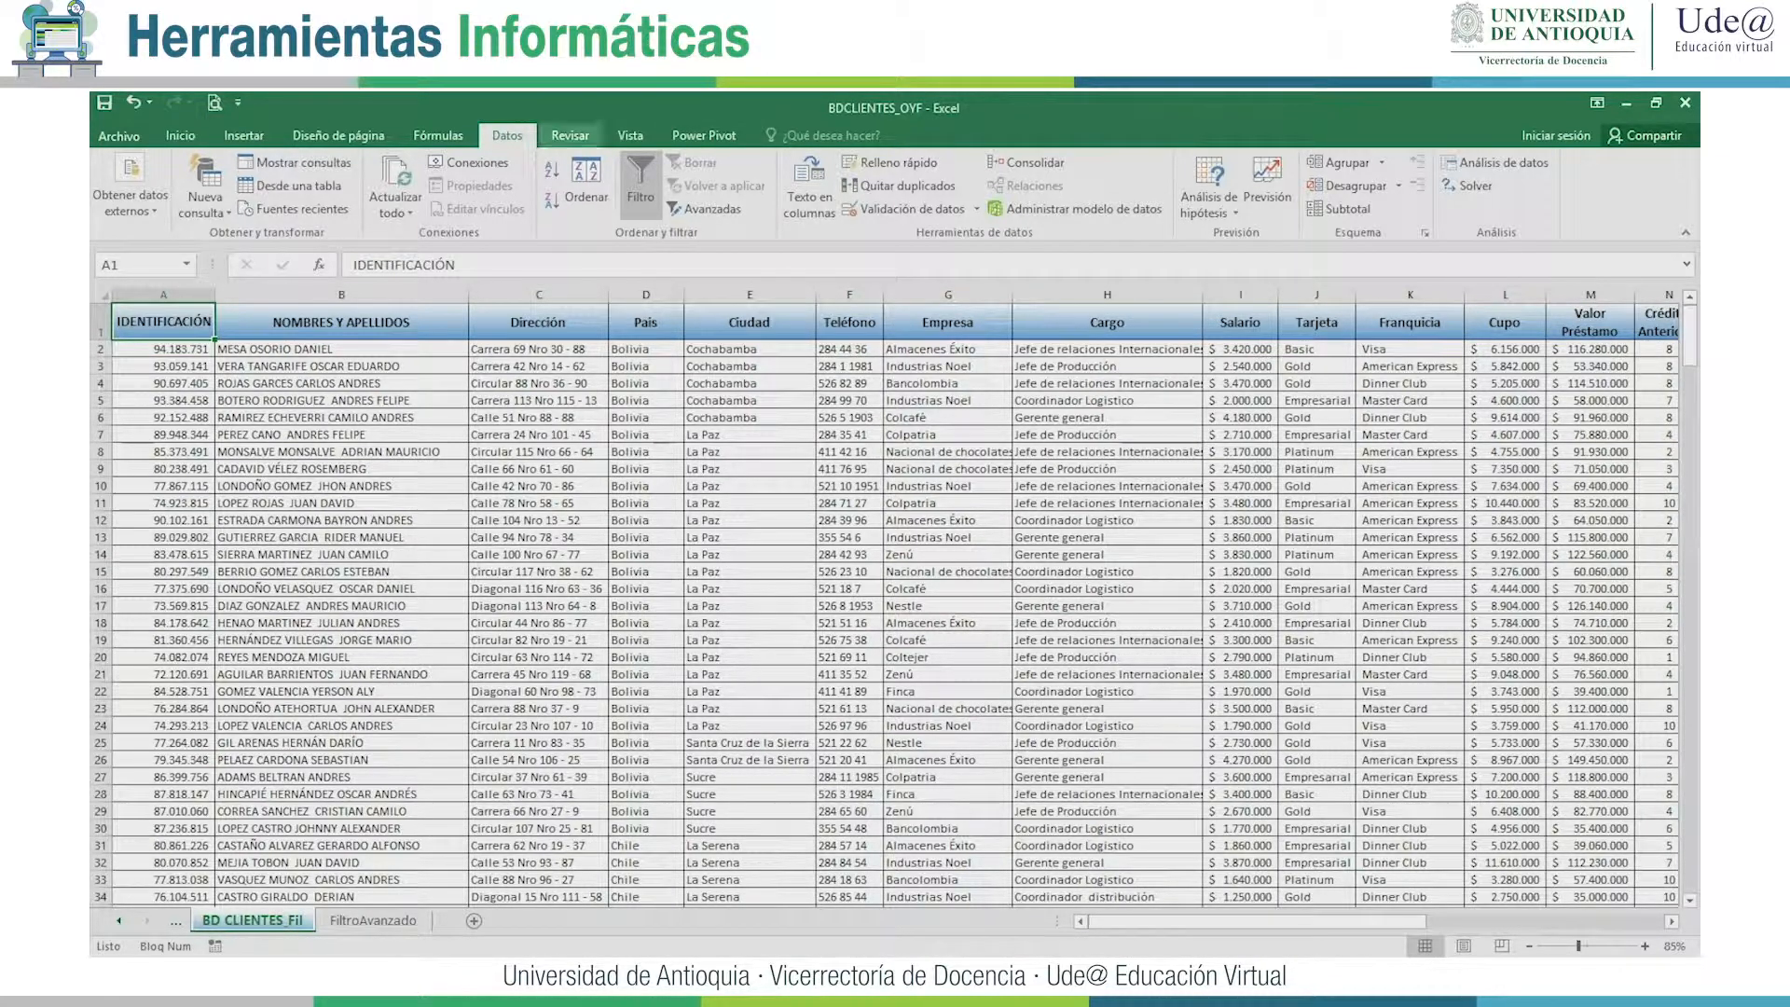
pyautogui.click(641, 182)
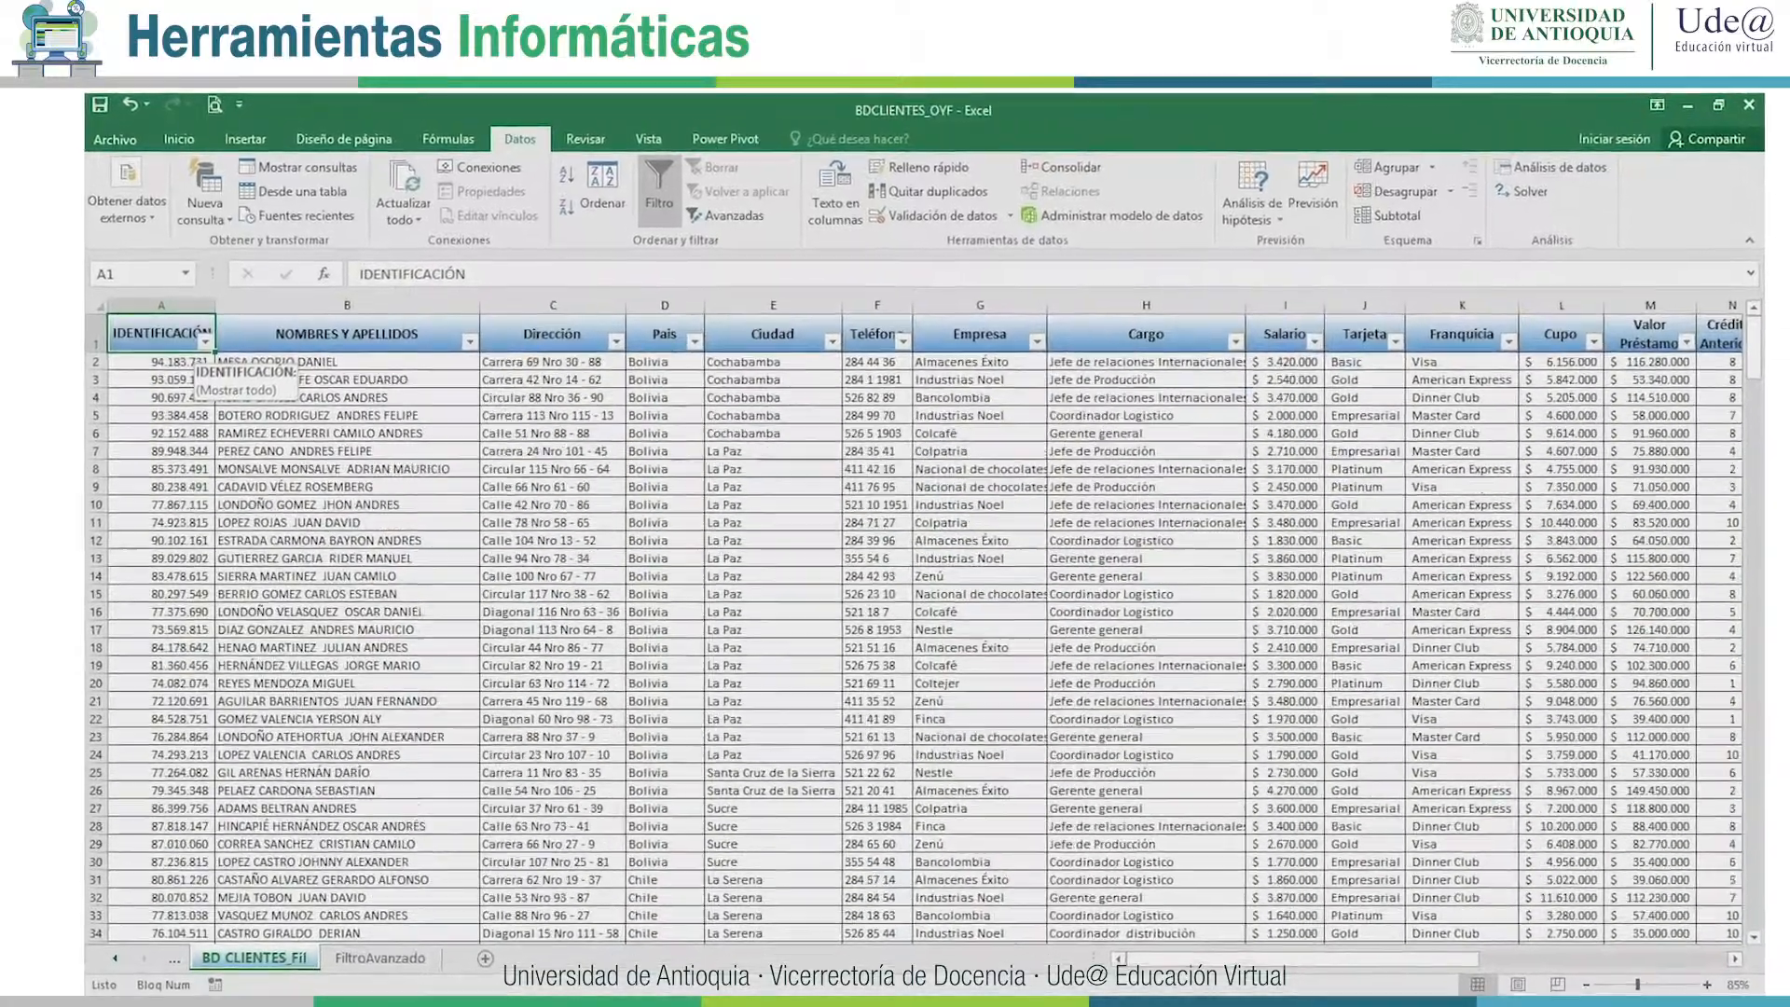
# Filter the IDENTIFICACIÓN column to show only three individually chosen client identification numbers.
pyautogui.click(205, 330)
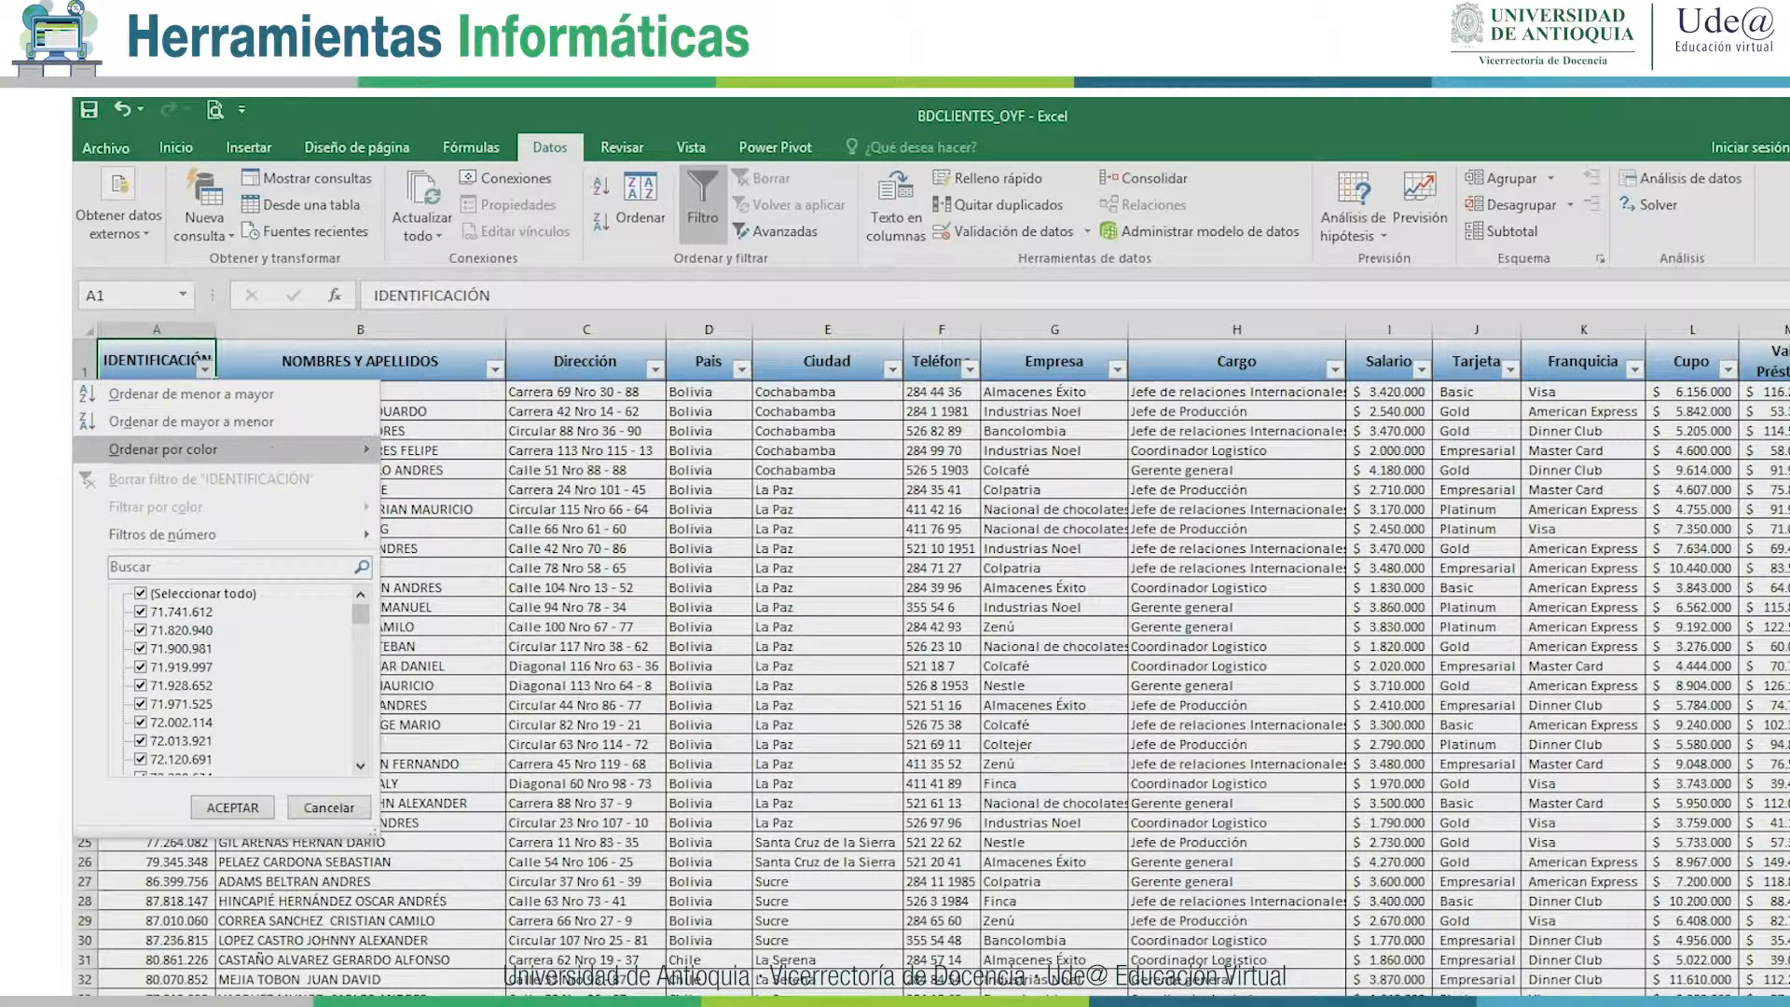
pyautogui.moveTo(187, 534)
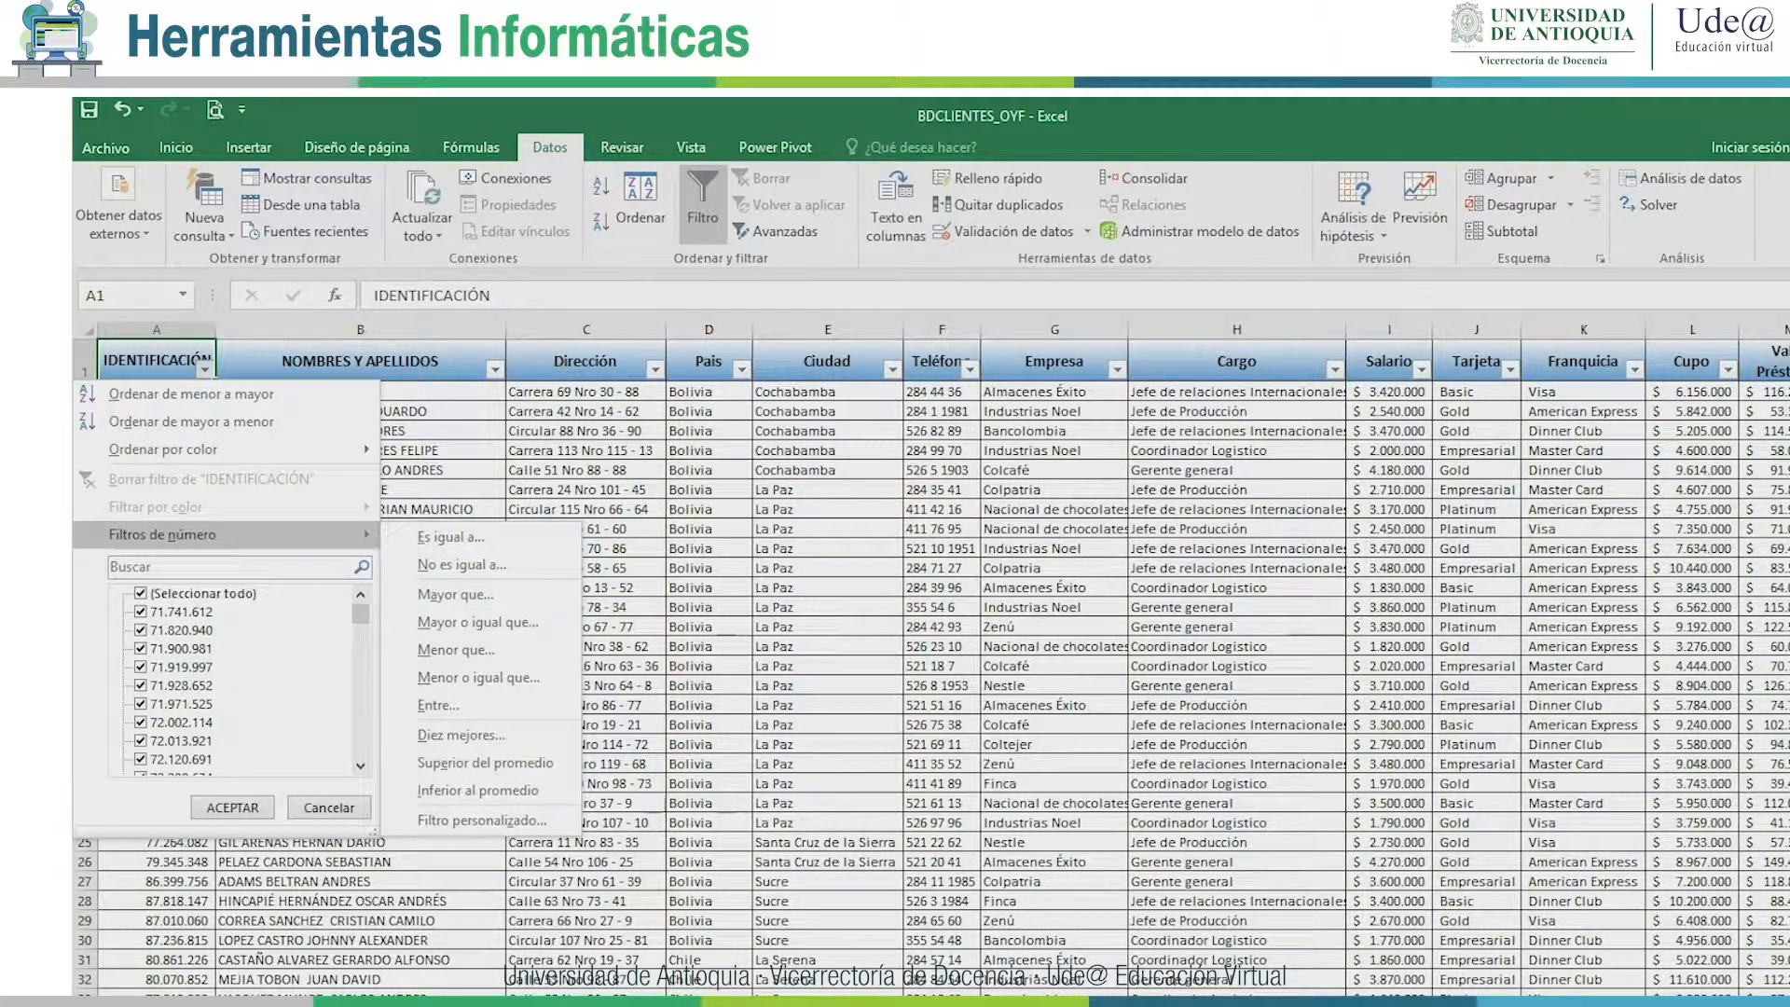
pyautogui.click(142, 592)
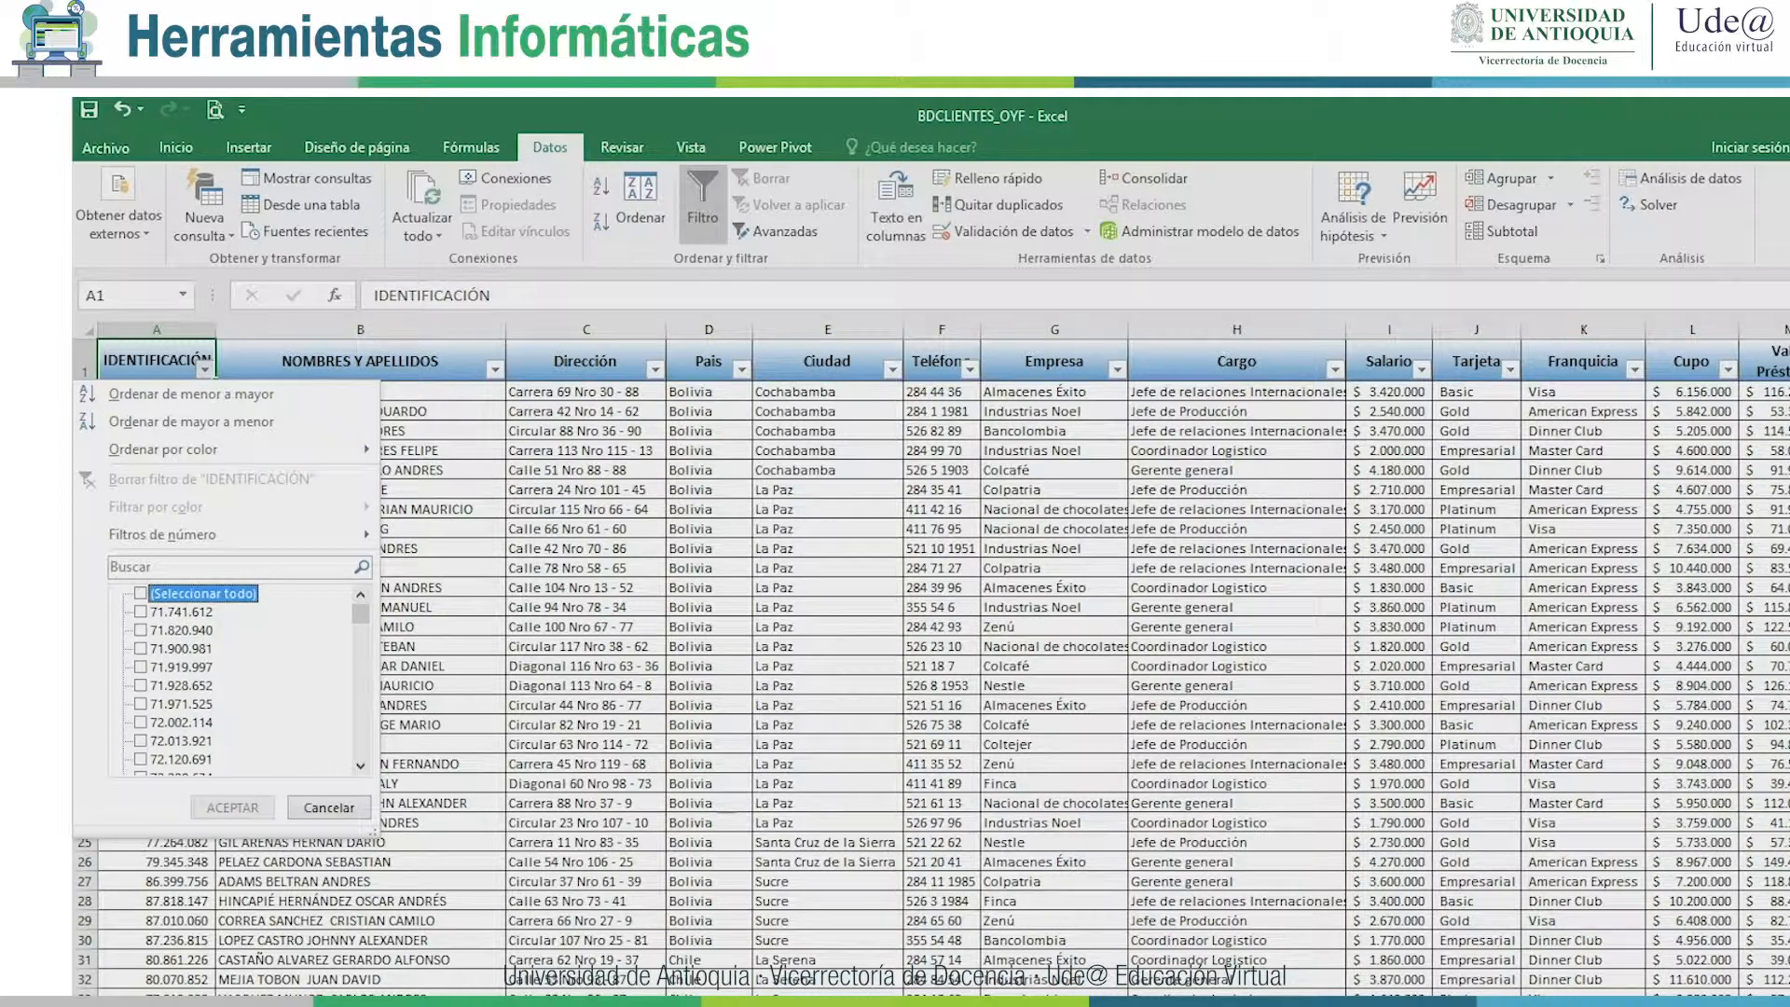
pyautogui.click(140, 666)
pyautogui.scroll(-2, 141, 667)
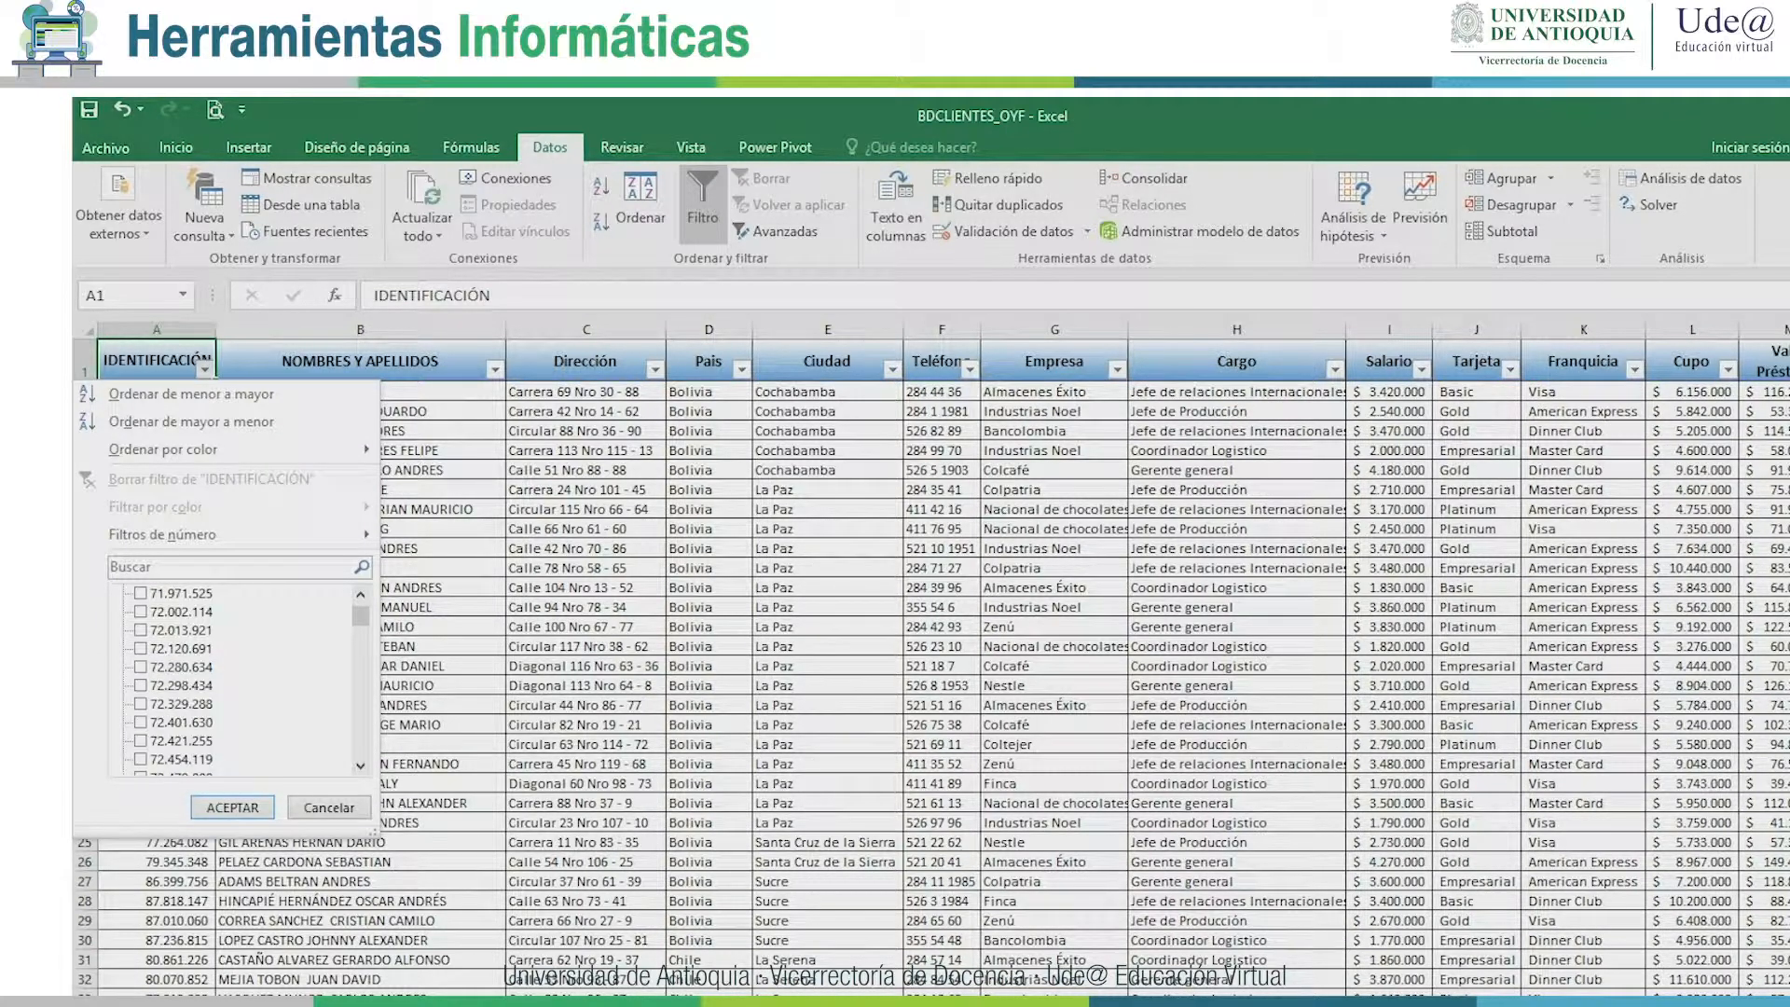
pyautogui.click(141, 685)
pyautogui.scroll(-2, 238, 676)
pyautogui.scroll(-1, 238, 676)
pyautogui.click(181, 666)
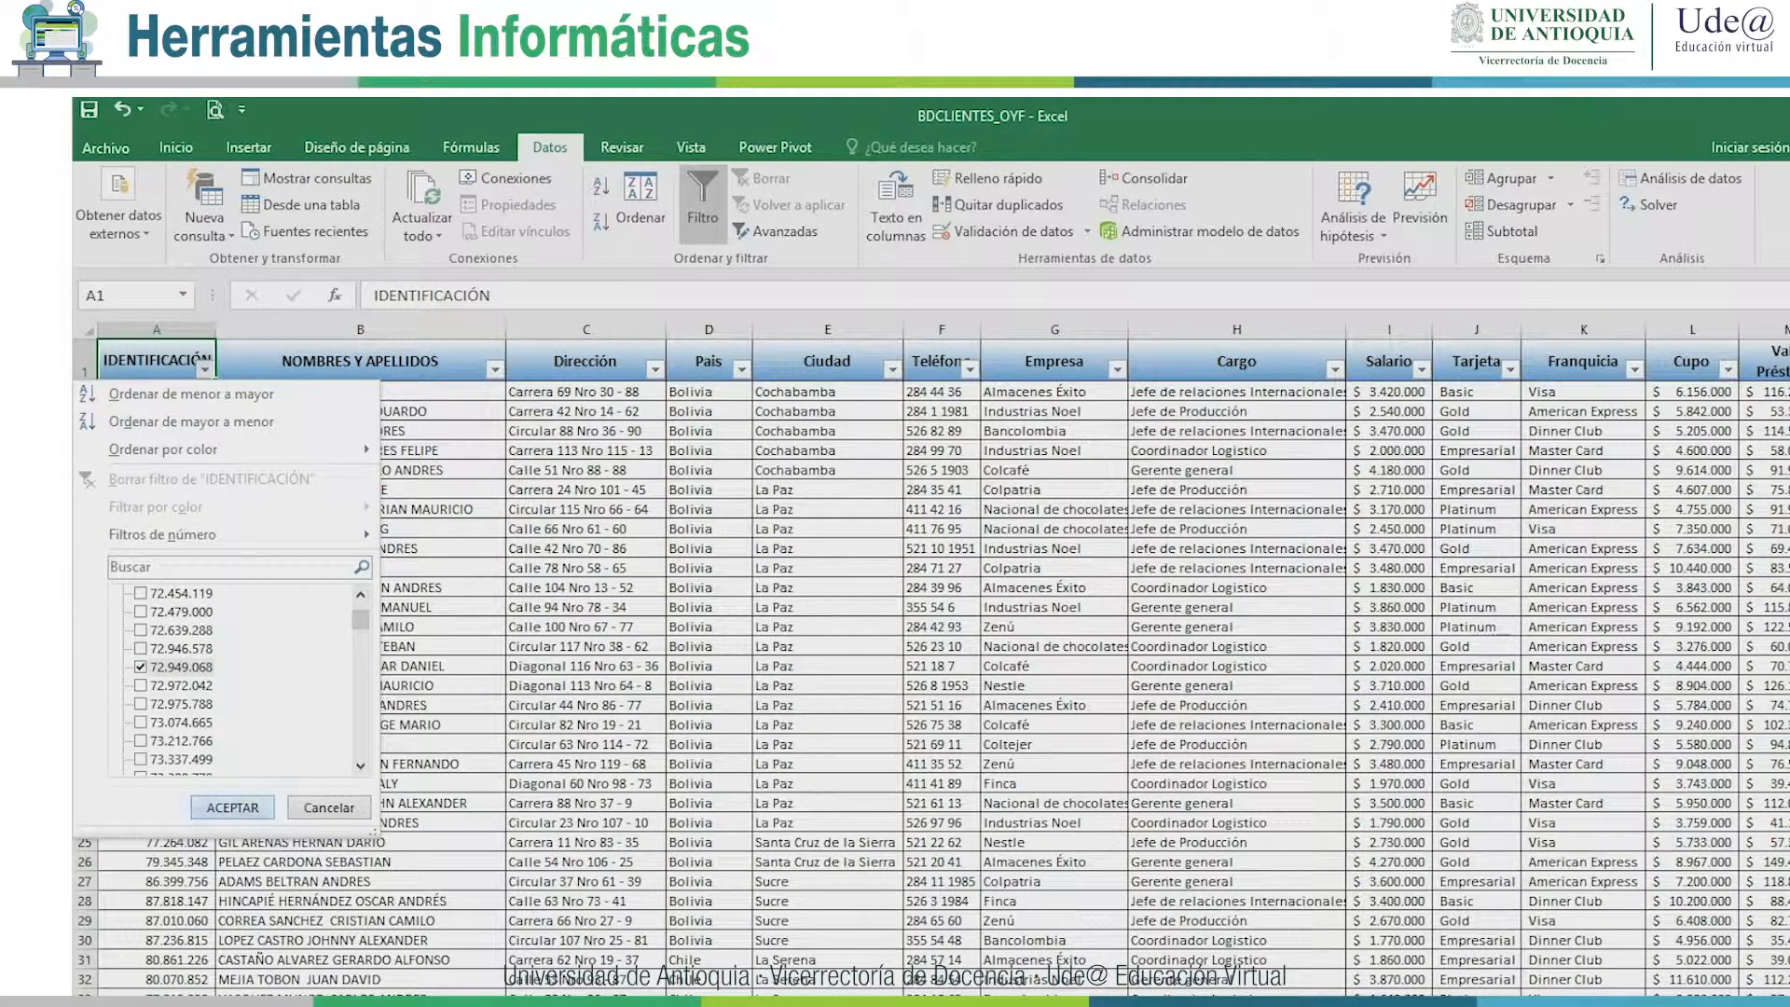
pyautogui.click(232, 807)
# Examine the filtered client records across the columns from IDENTIFICACIÓN to Valor Préstamo.
pyautogui.moveTo(156, 391); pyautogui.dragTo(1054, 430)
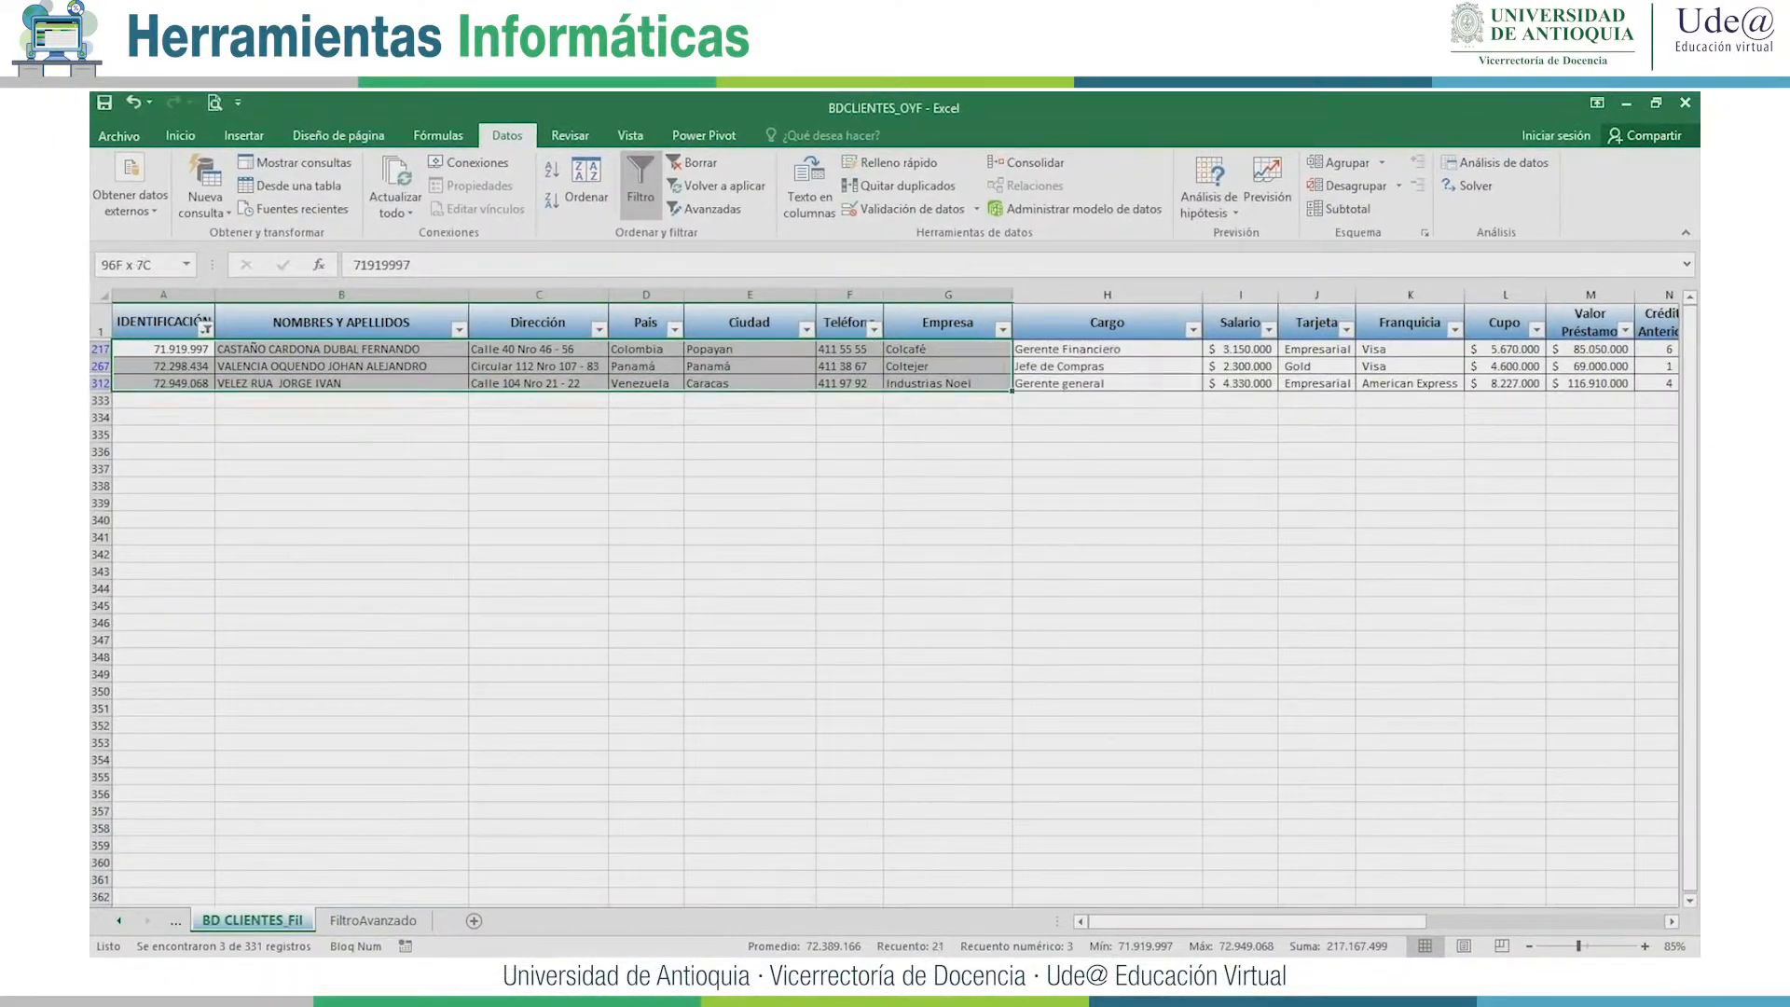
pyautogui.moveTo(969, 384); pyautogui.dragTo(1590, 383)
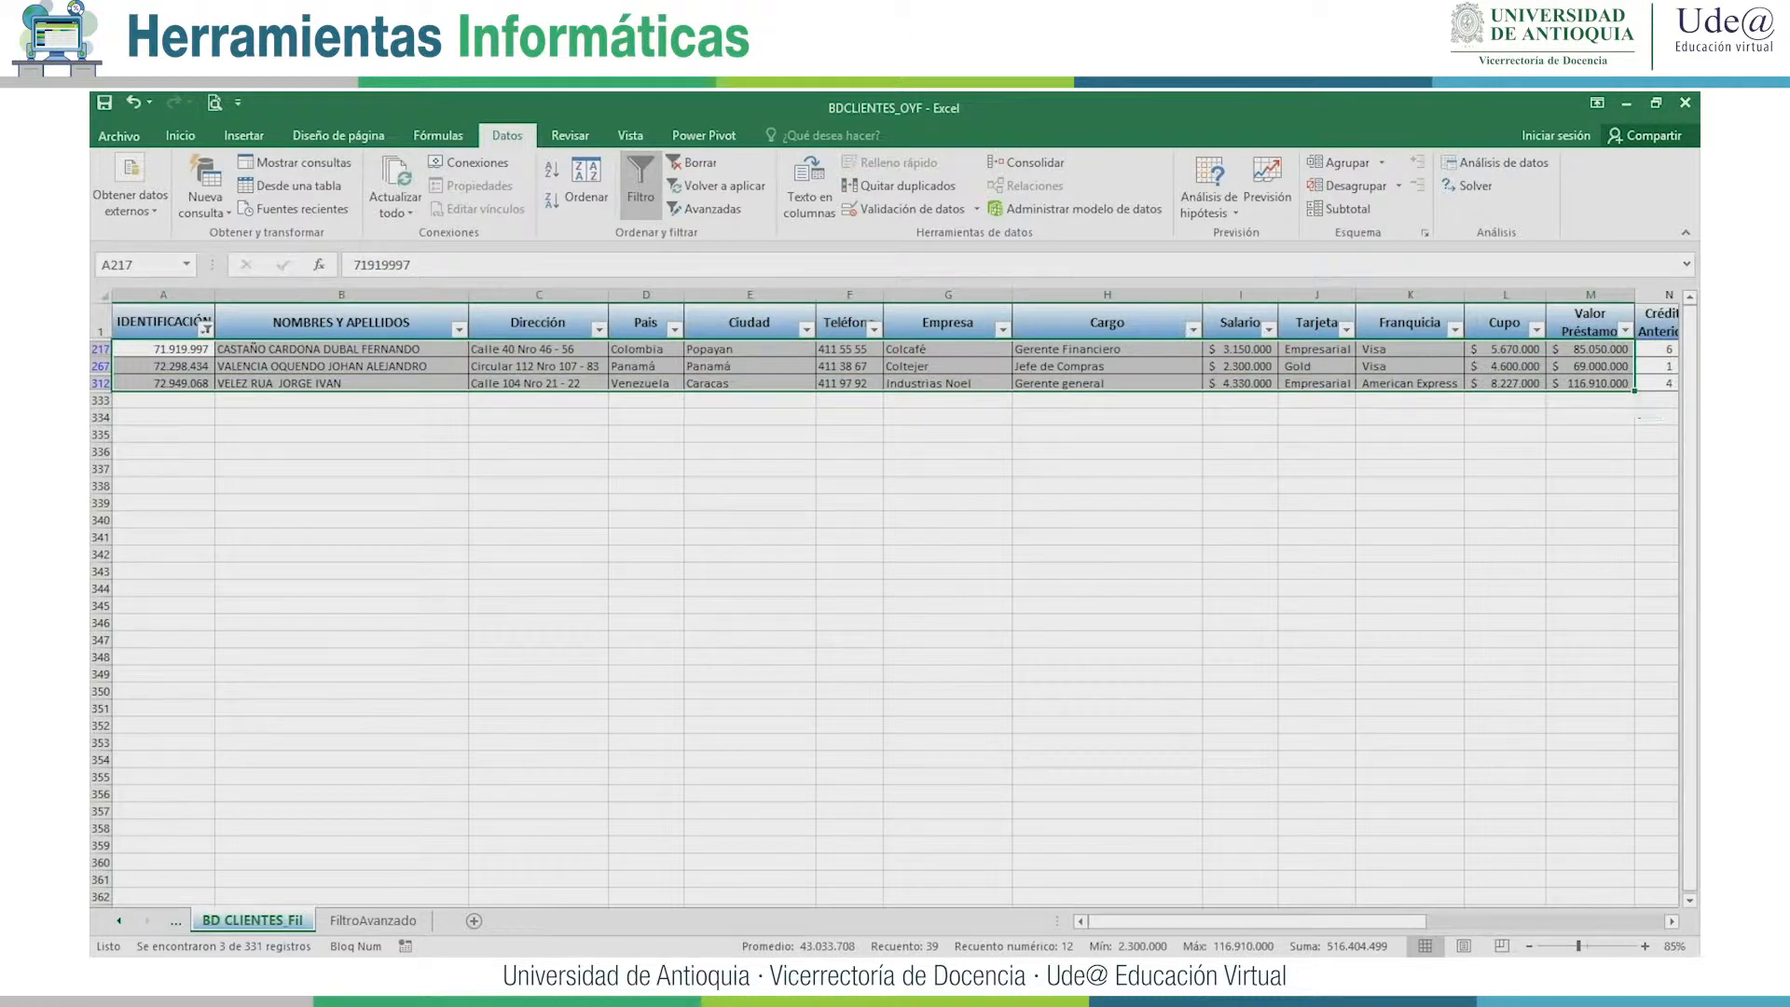
pyautogui.click(163, 349)
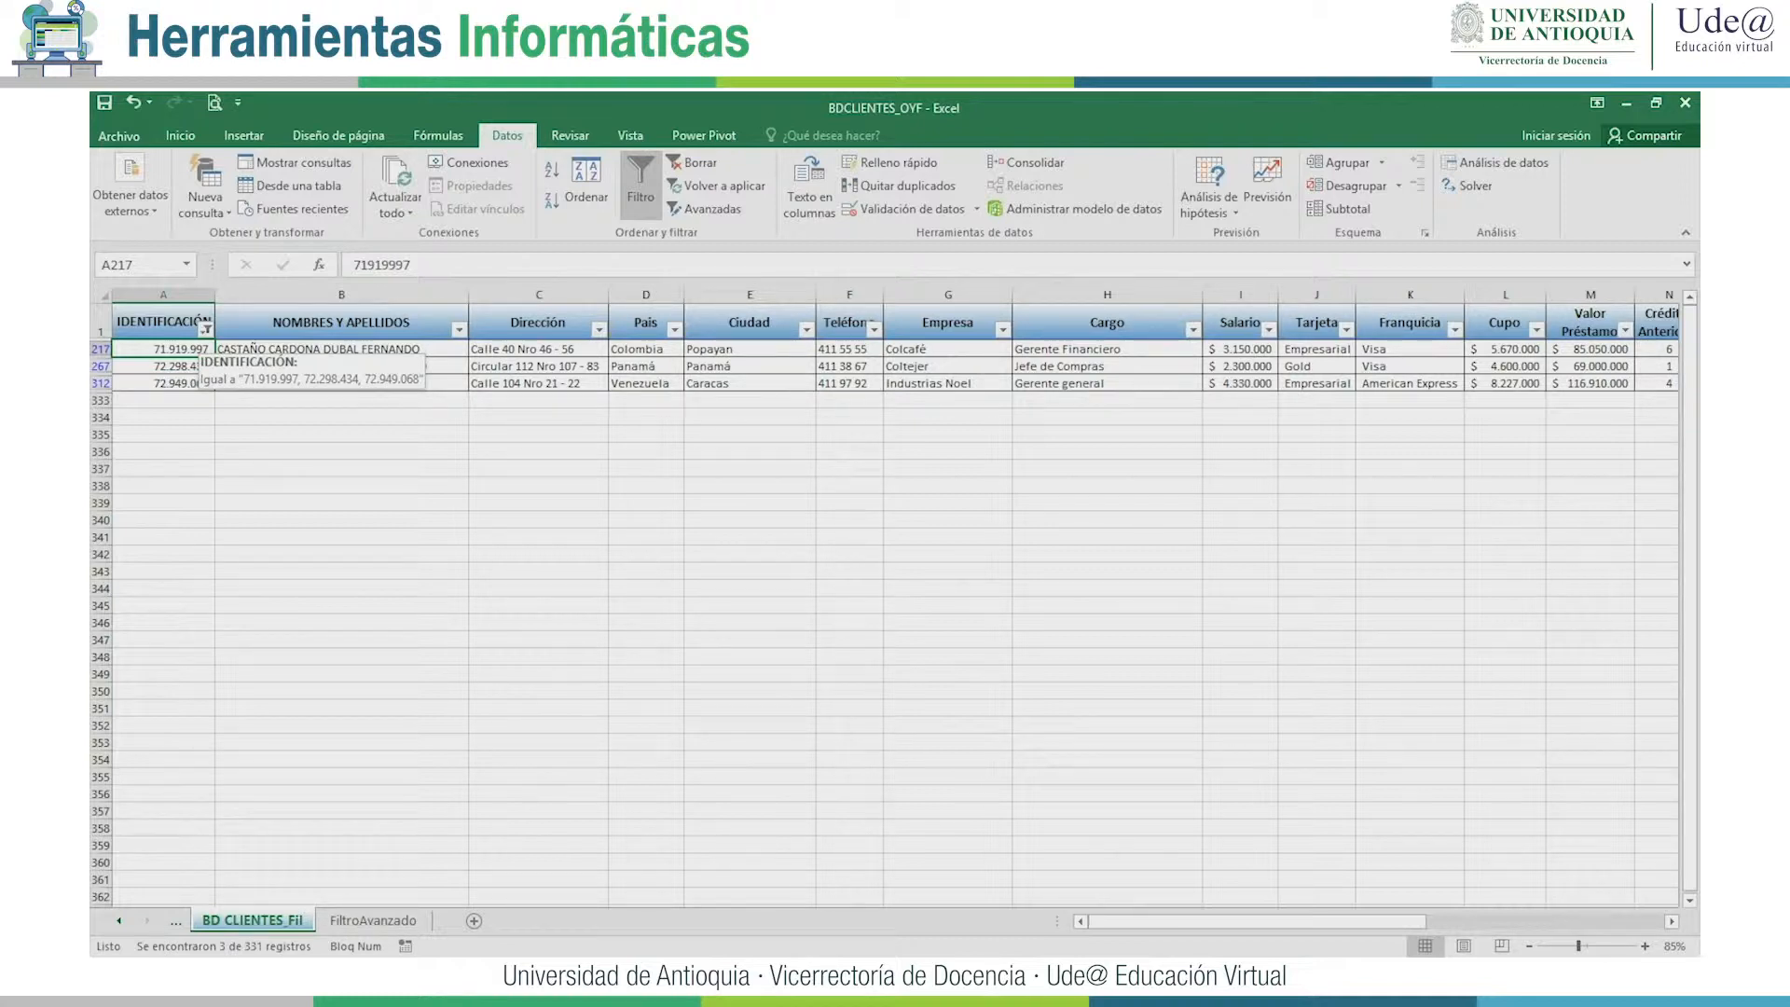
# Show all IDENTIFICACIÓN values again, and switch the header filters off and back on.
pyautogui.click(205, 328)
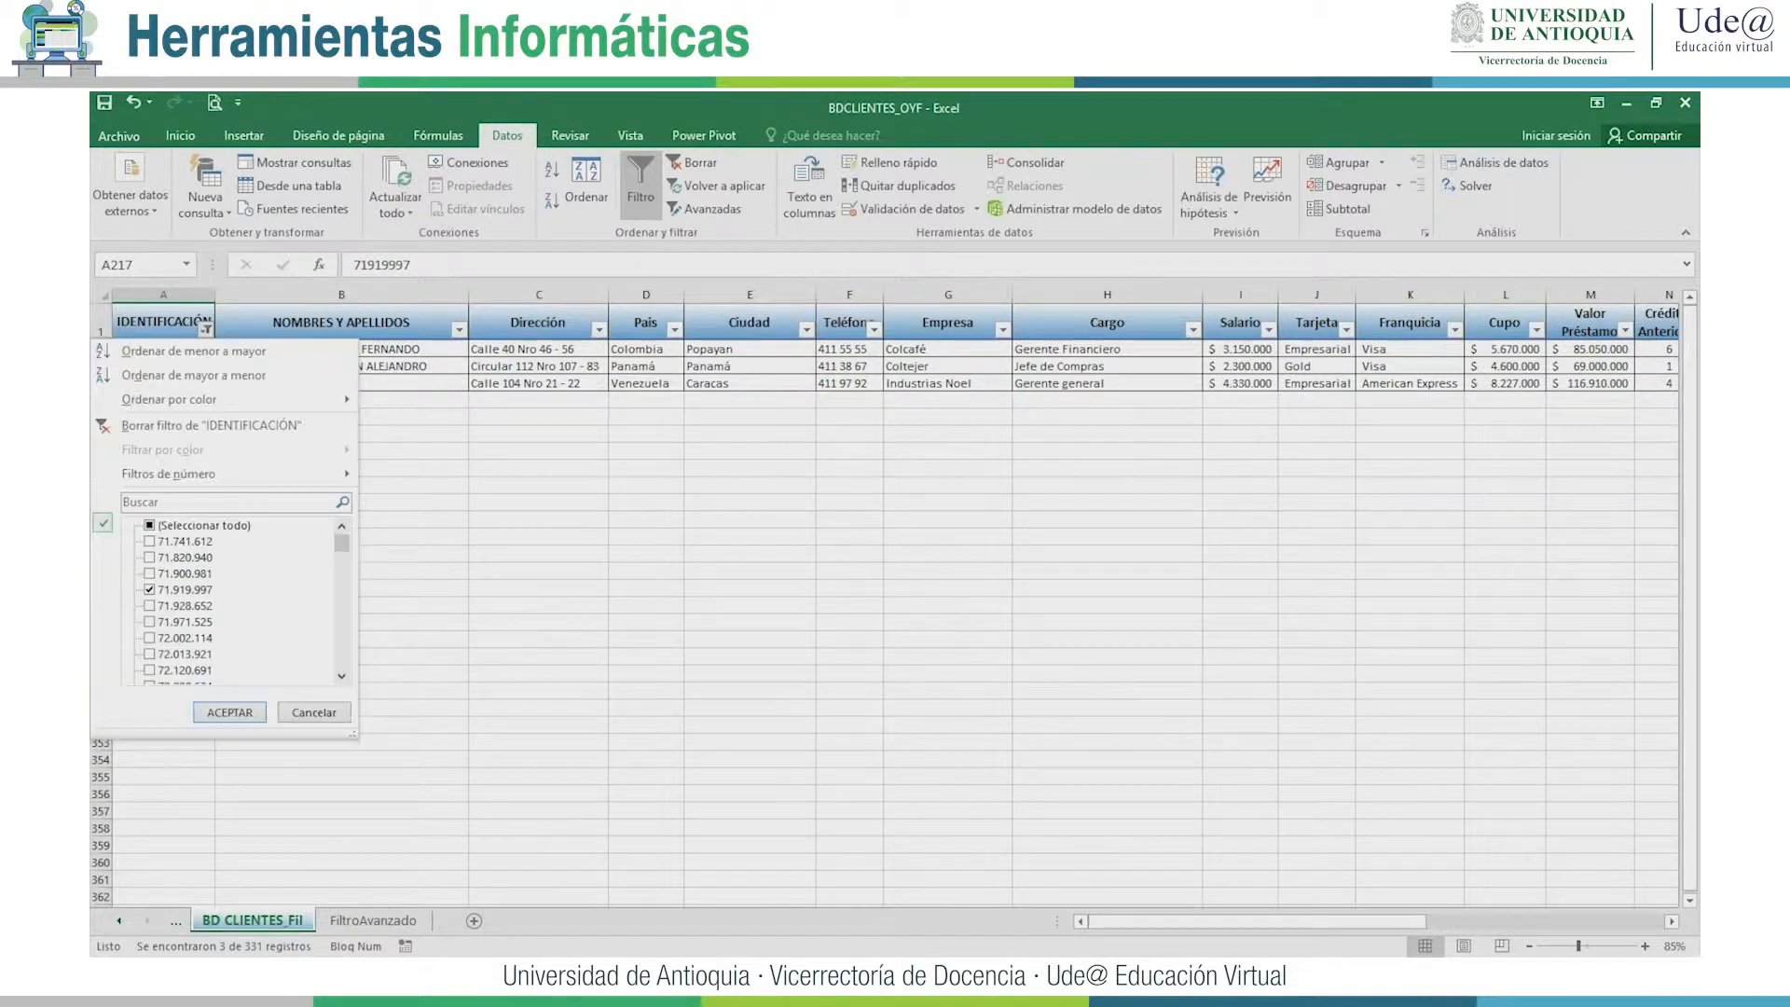
pyautogui.click(149, 525)
pyautogui.press('Return')
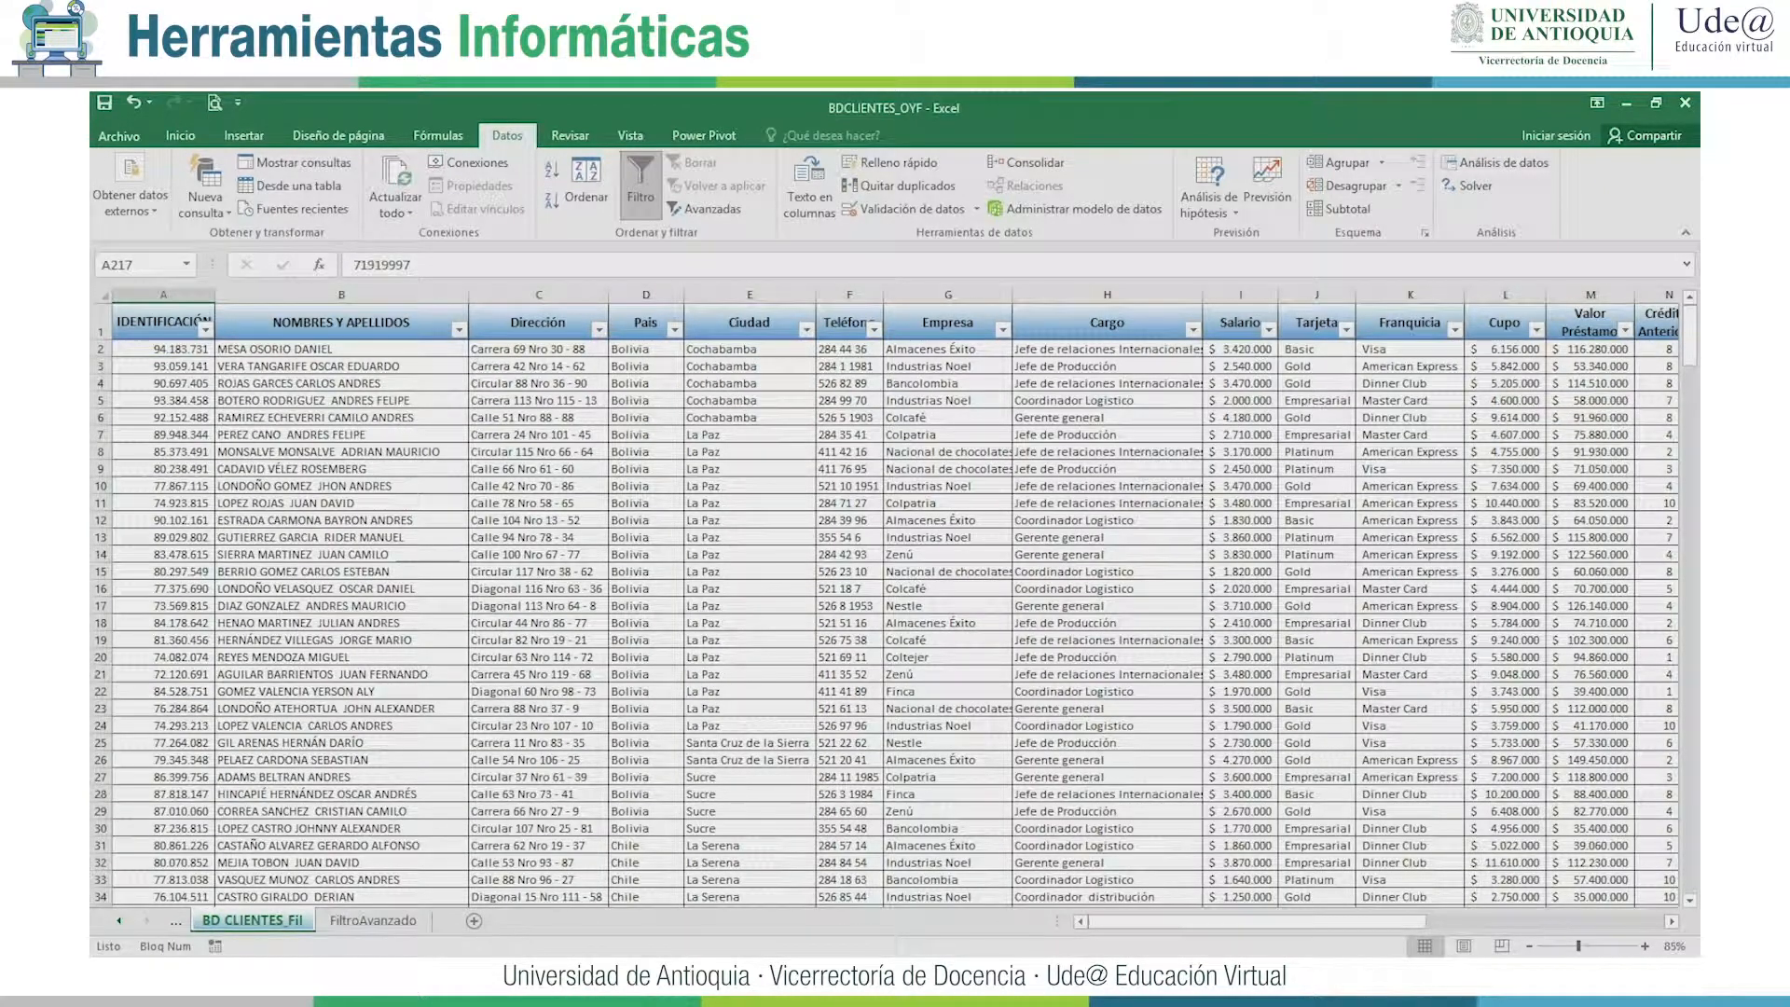
pyautogui.click(641, 182)
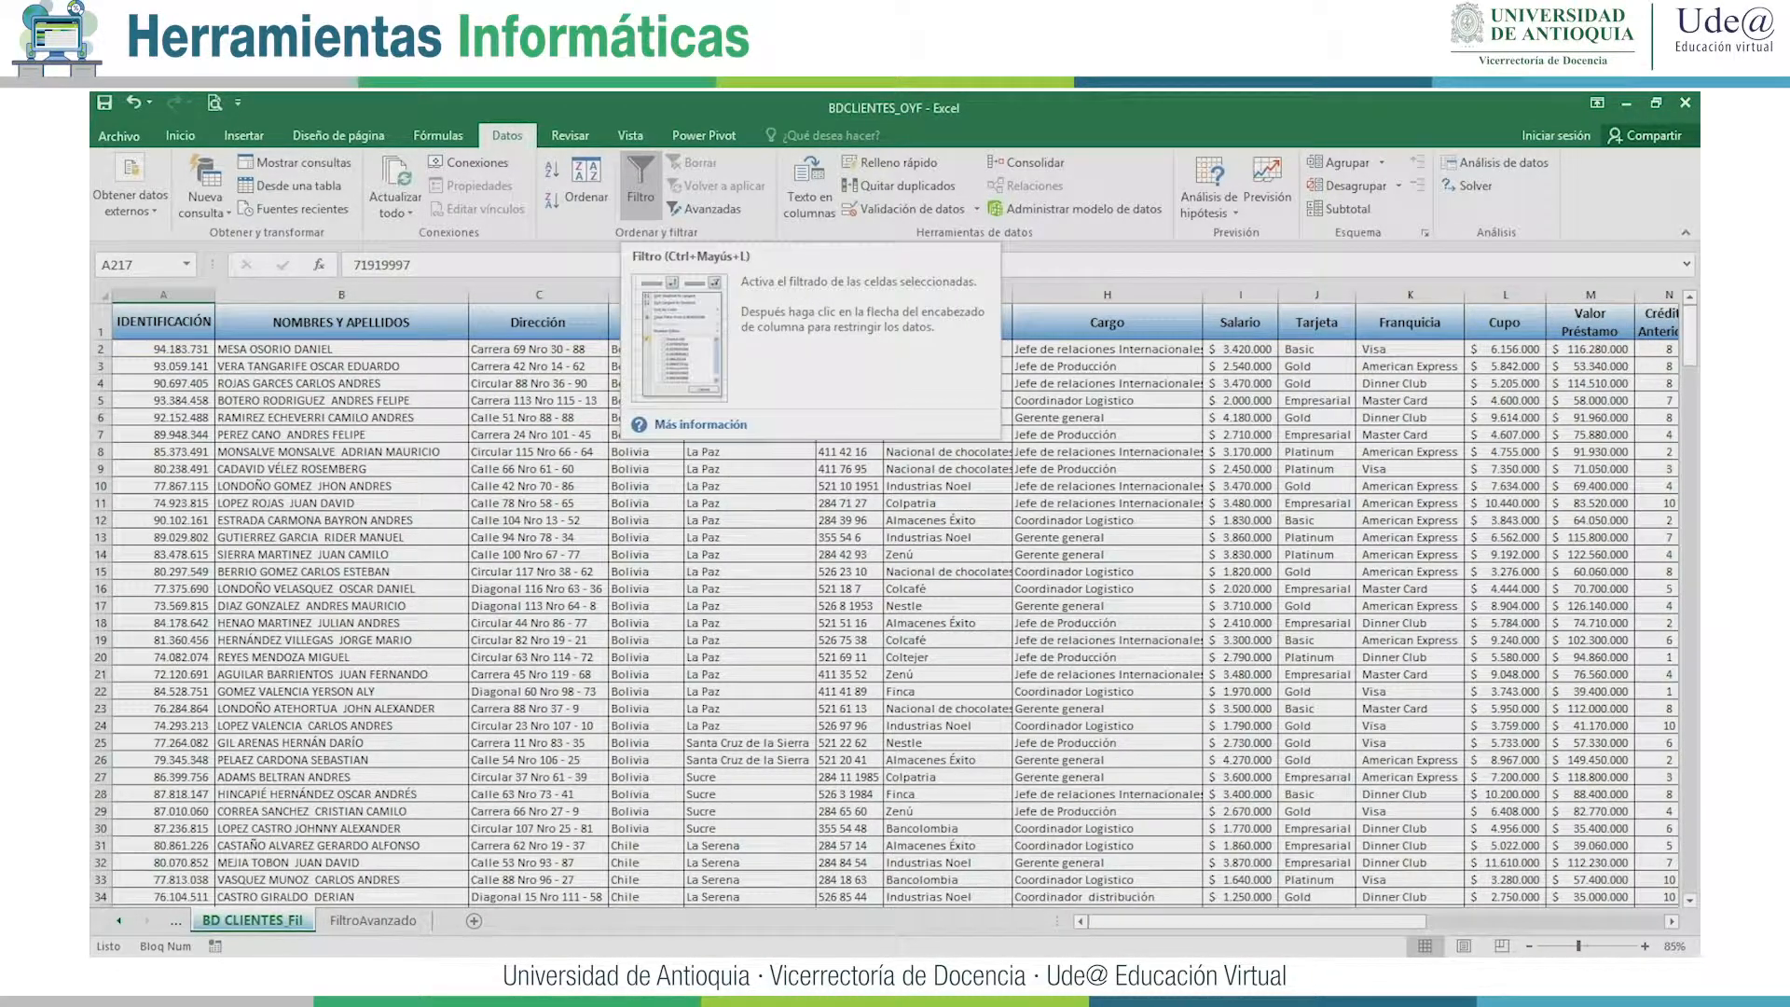
pyautogui.click(640, 182)
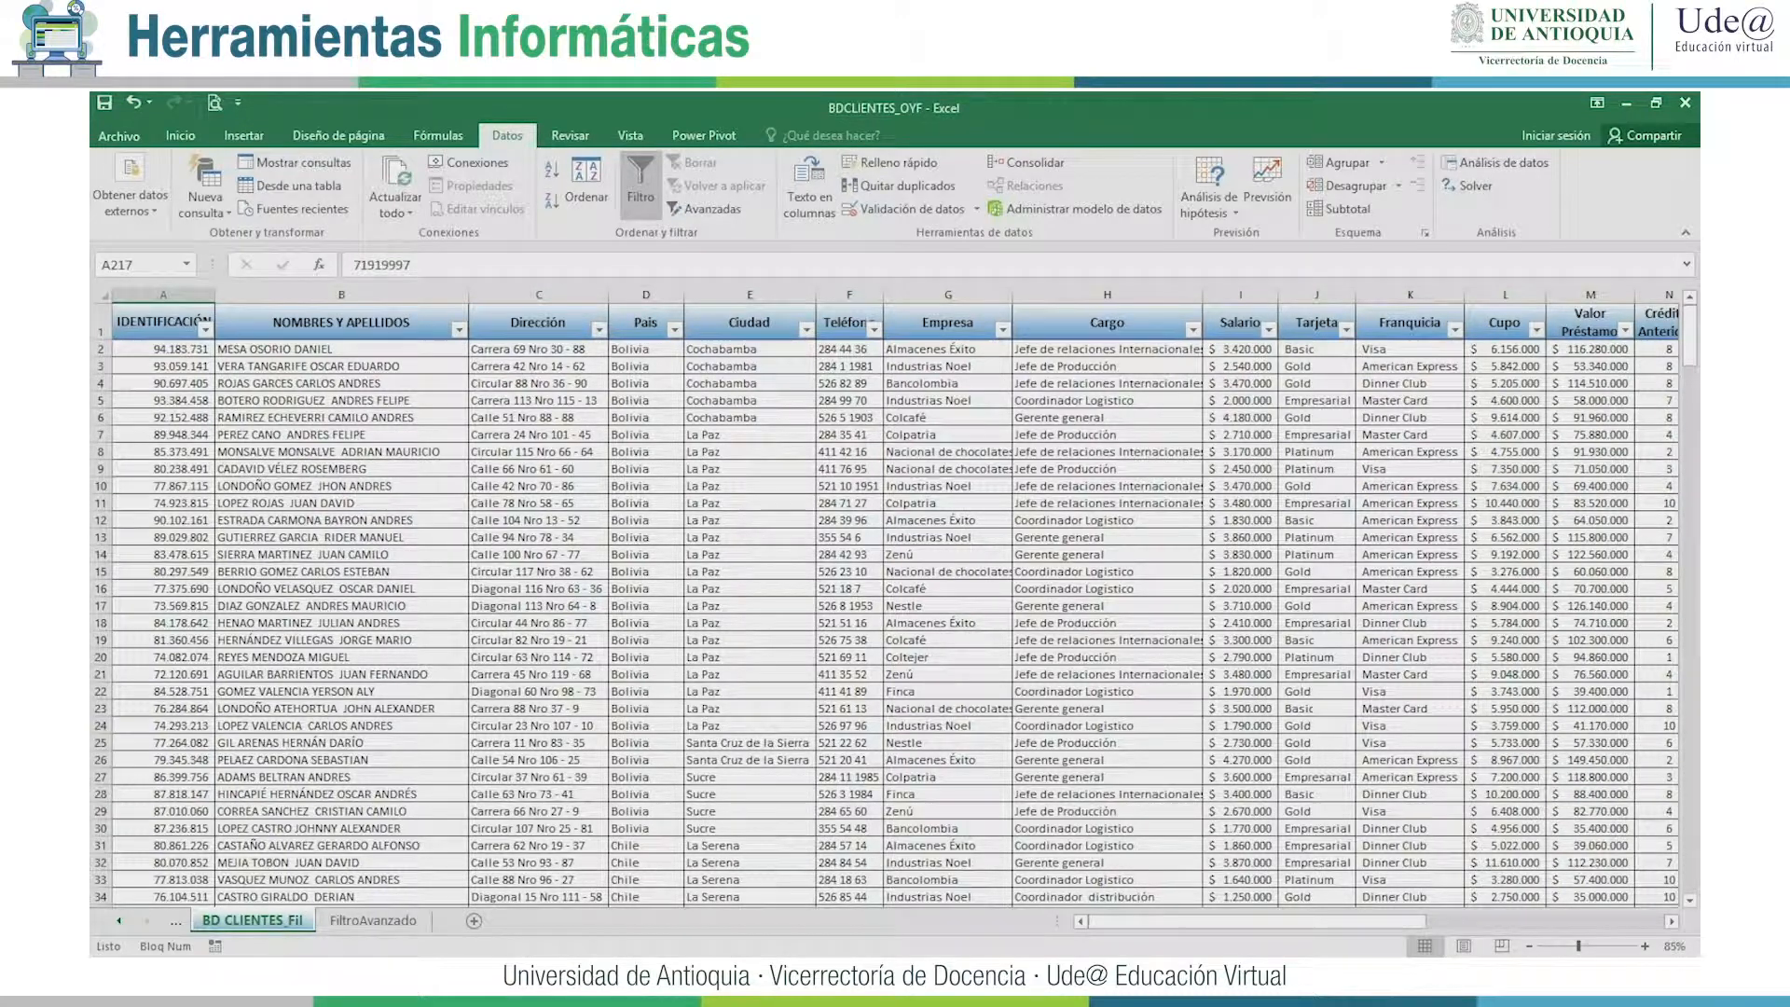
# Filter the Pais column to show only Colombia.
pyautogui.click(675, 329)
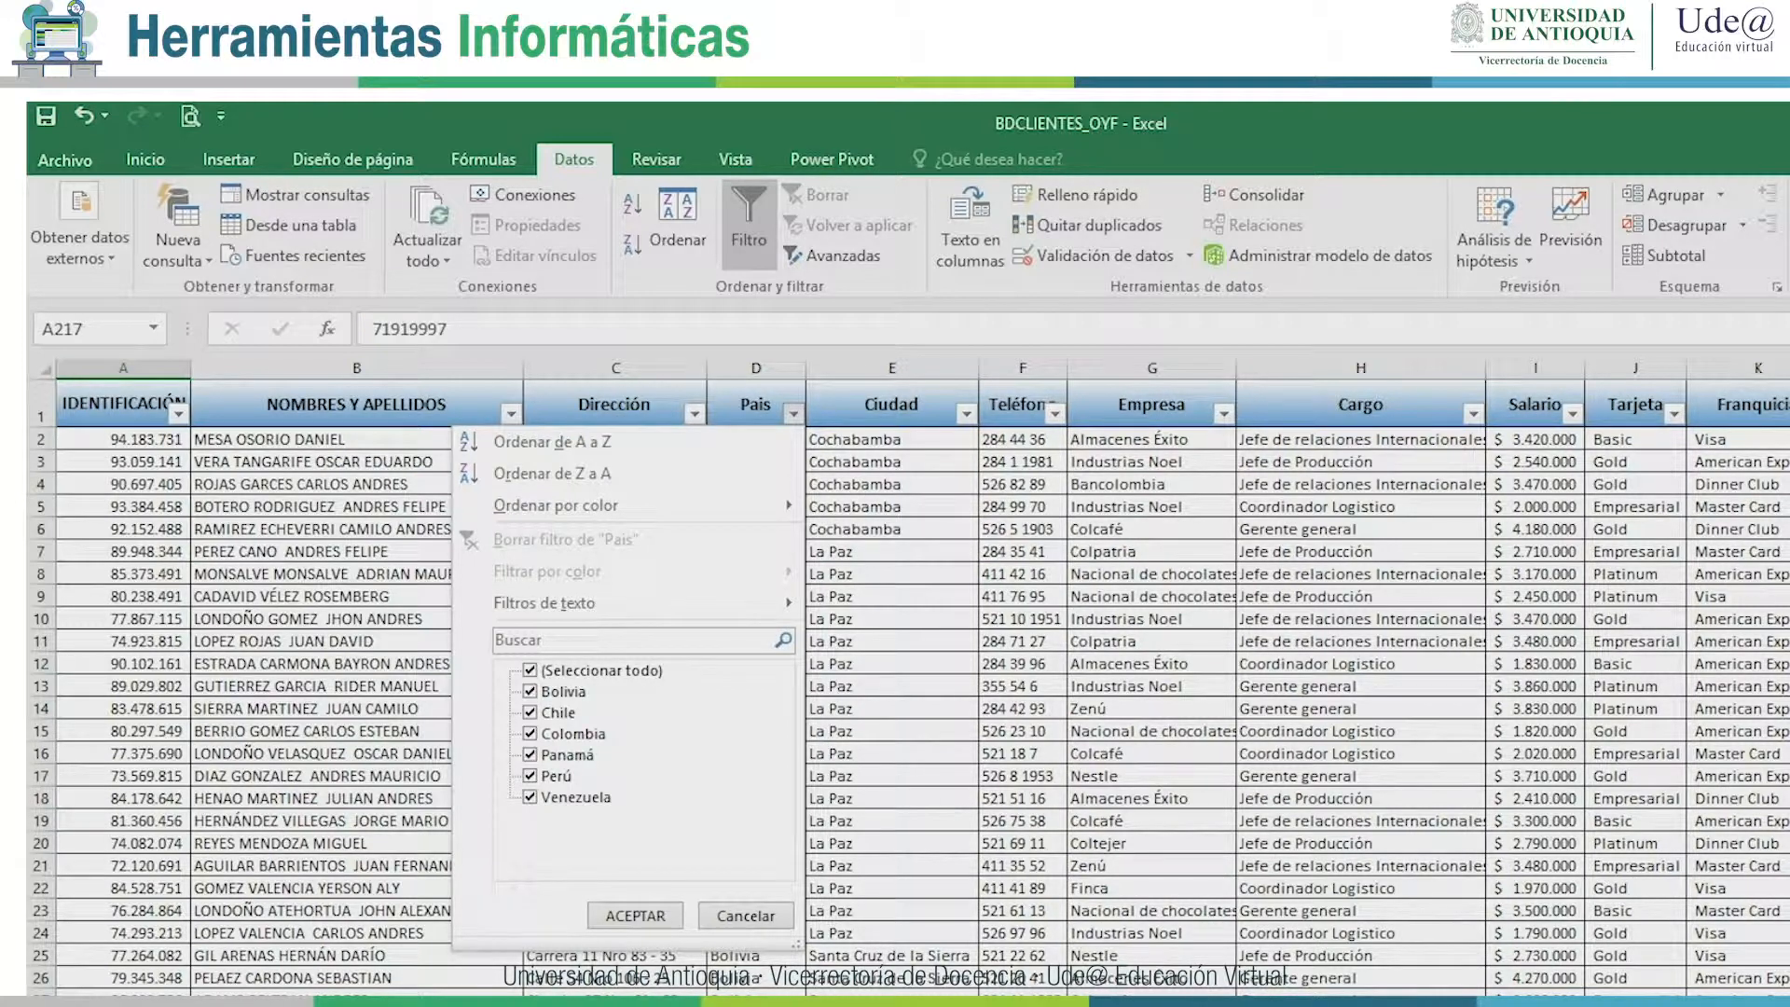
pyautogui.click(529, 670)
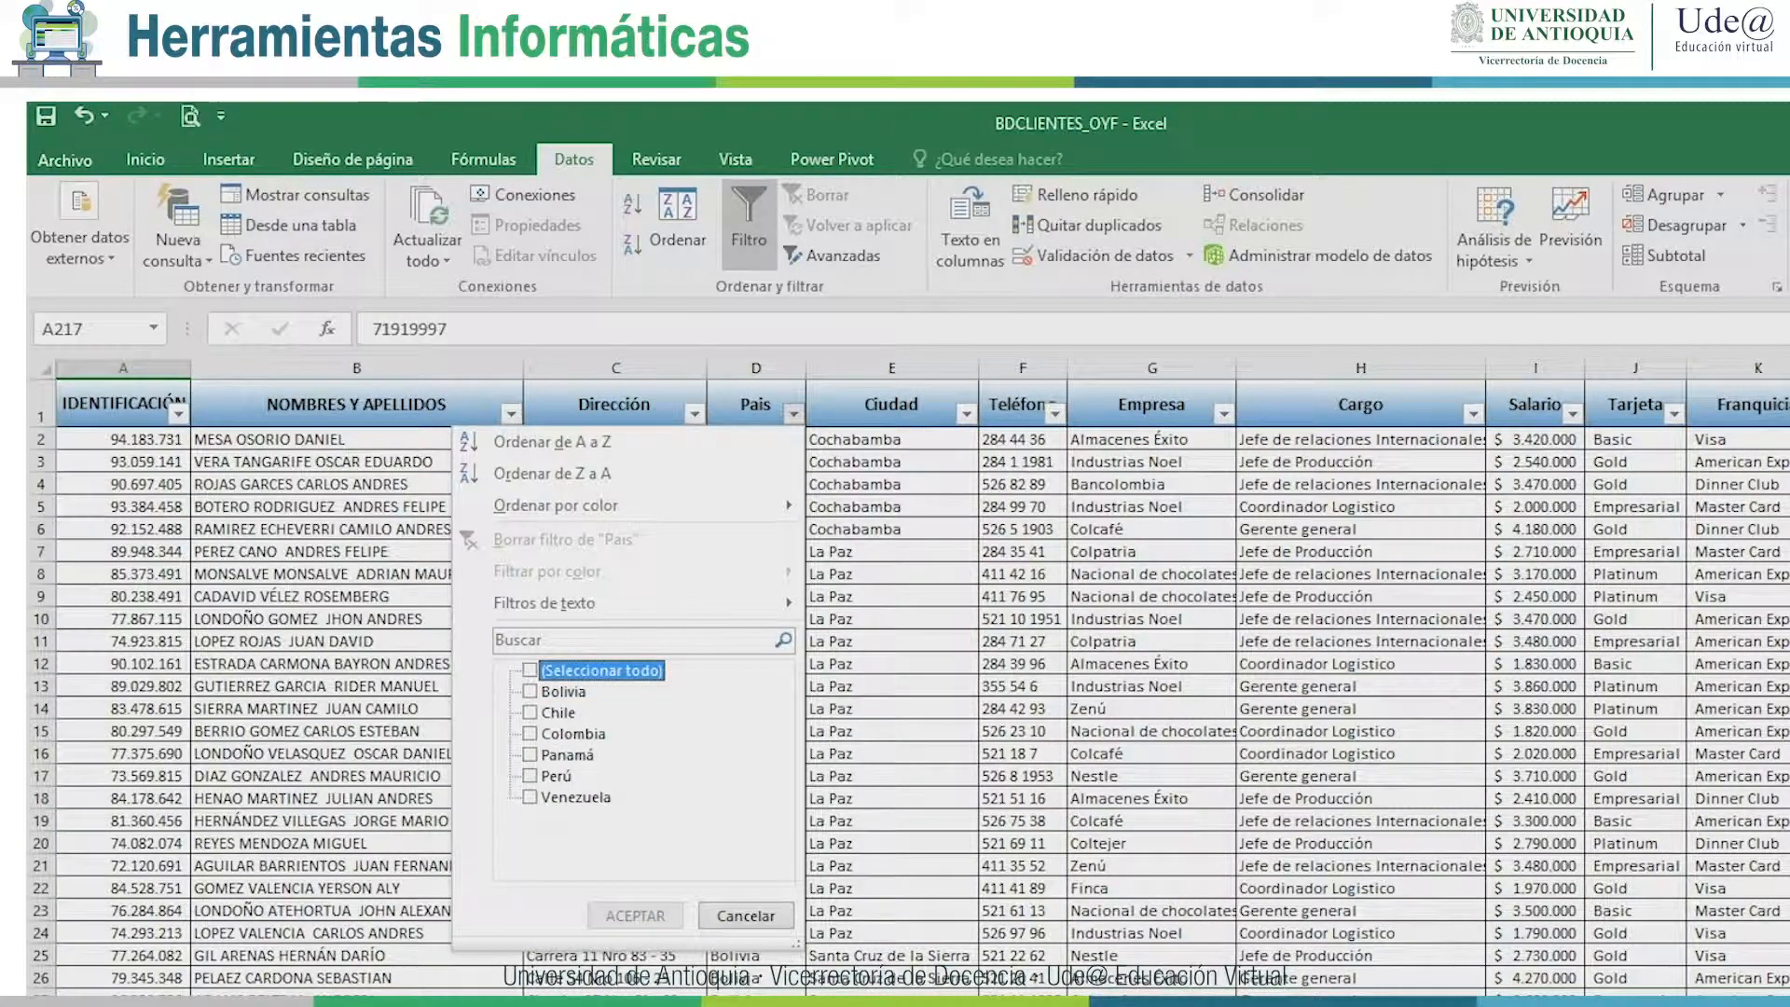
pyautogui.click(529, 734)
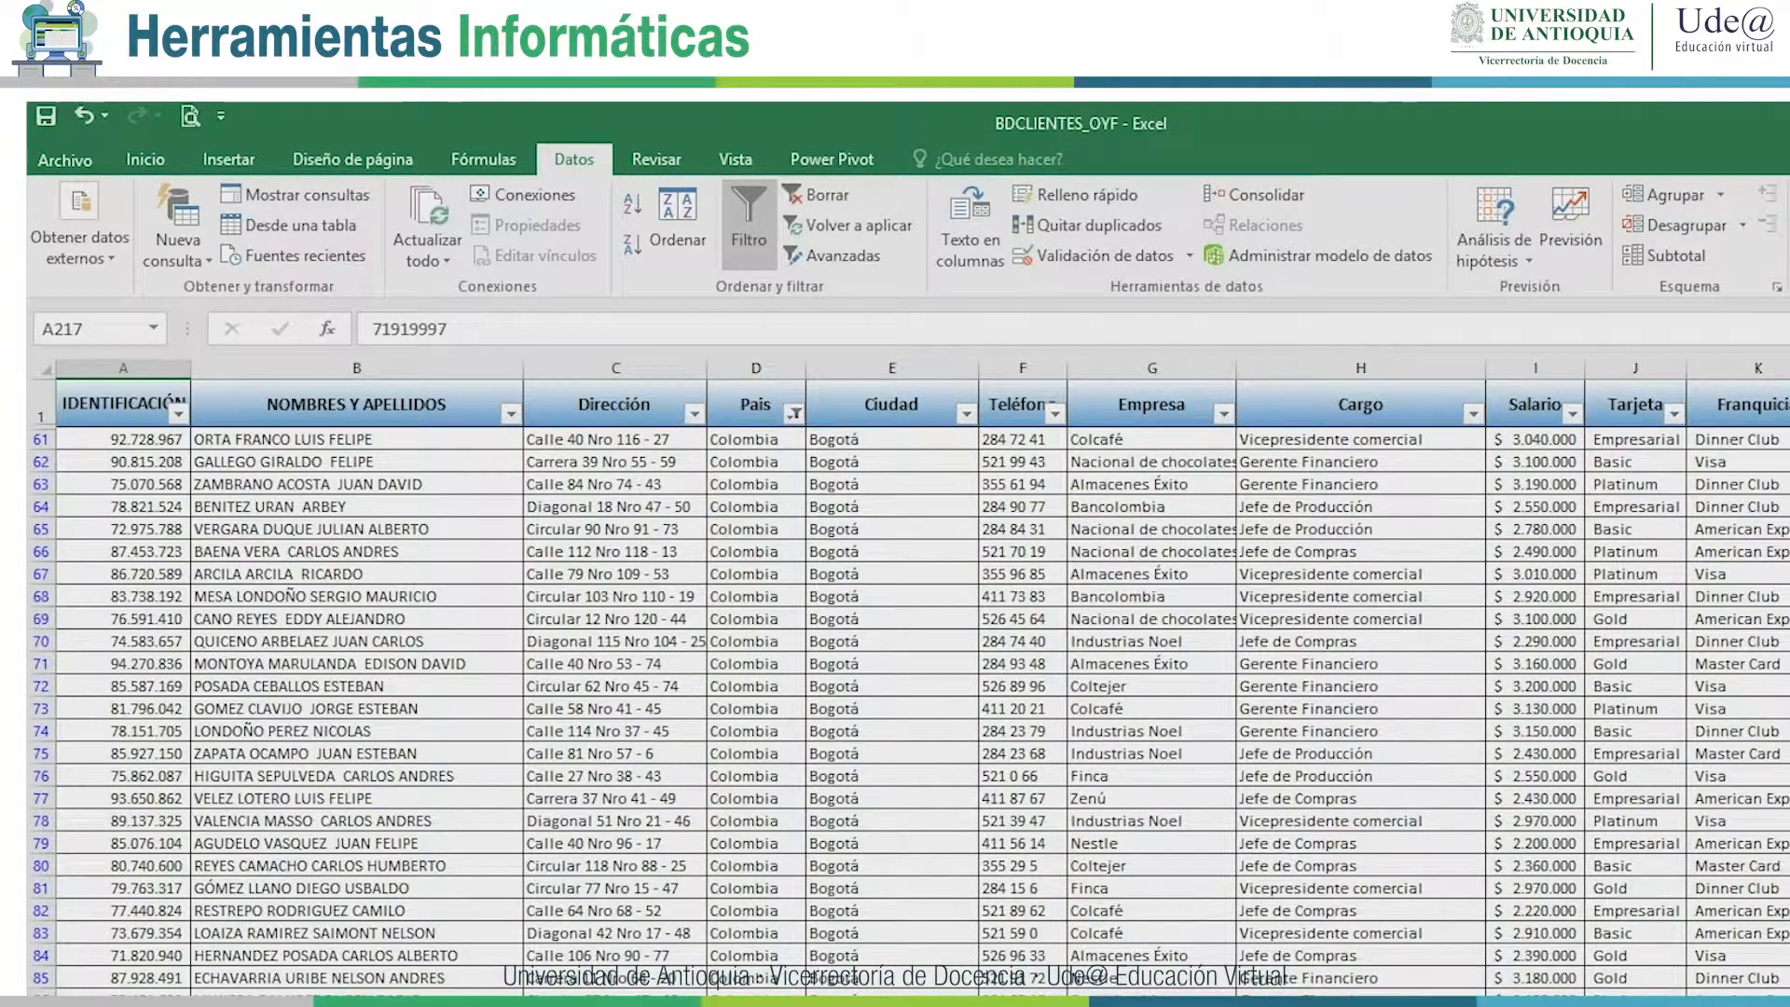
# Examine the cities in the Colombia rows down to the last record, and return to the IDENTIFICACIÓN header.
pyautogui.scroll(-16, 910, 690)
pyautogui.scroll(-20, 910, 690)
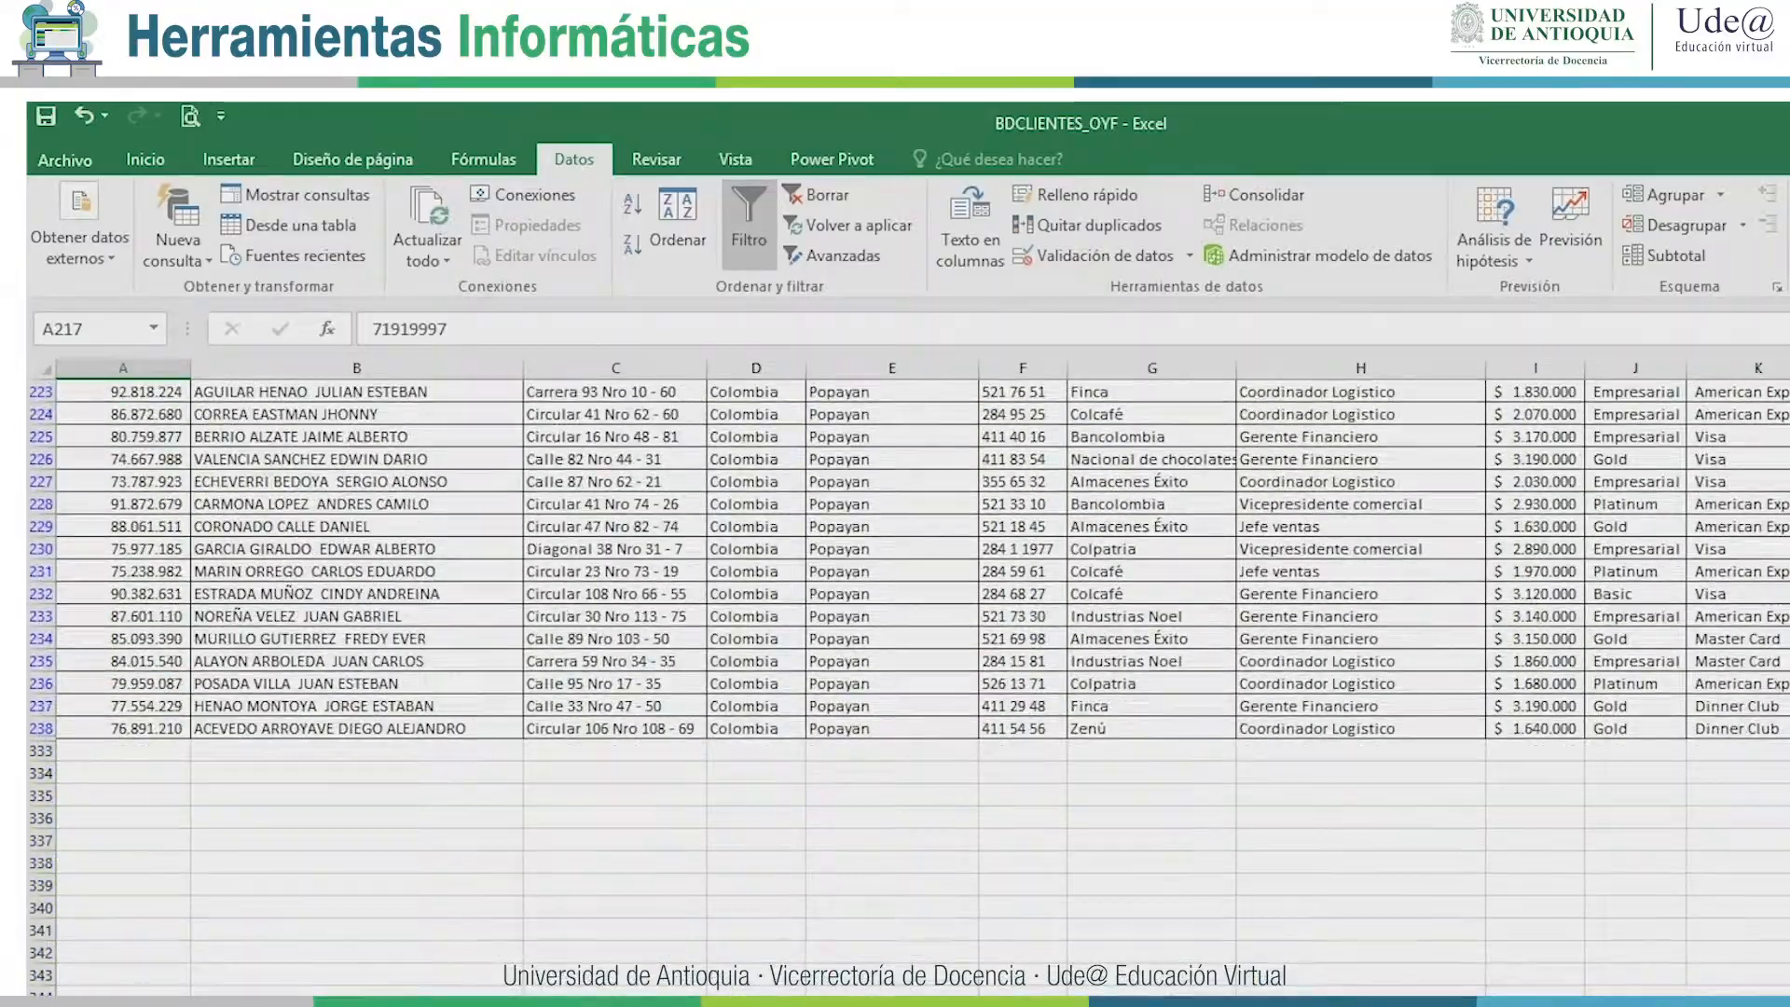
pyautogui.scroll(20, 910, 690)
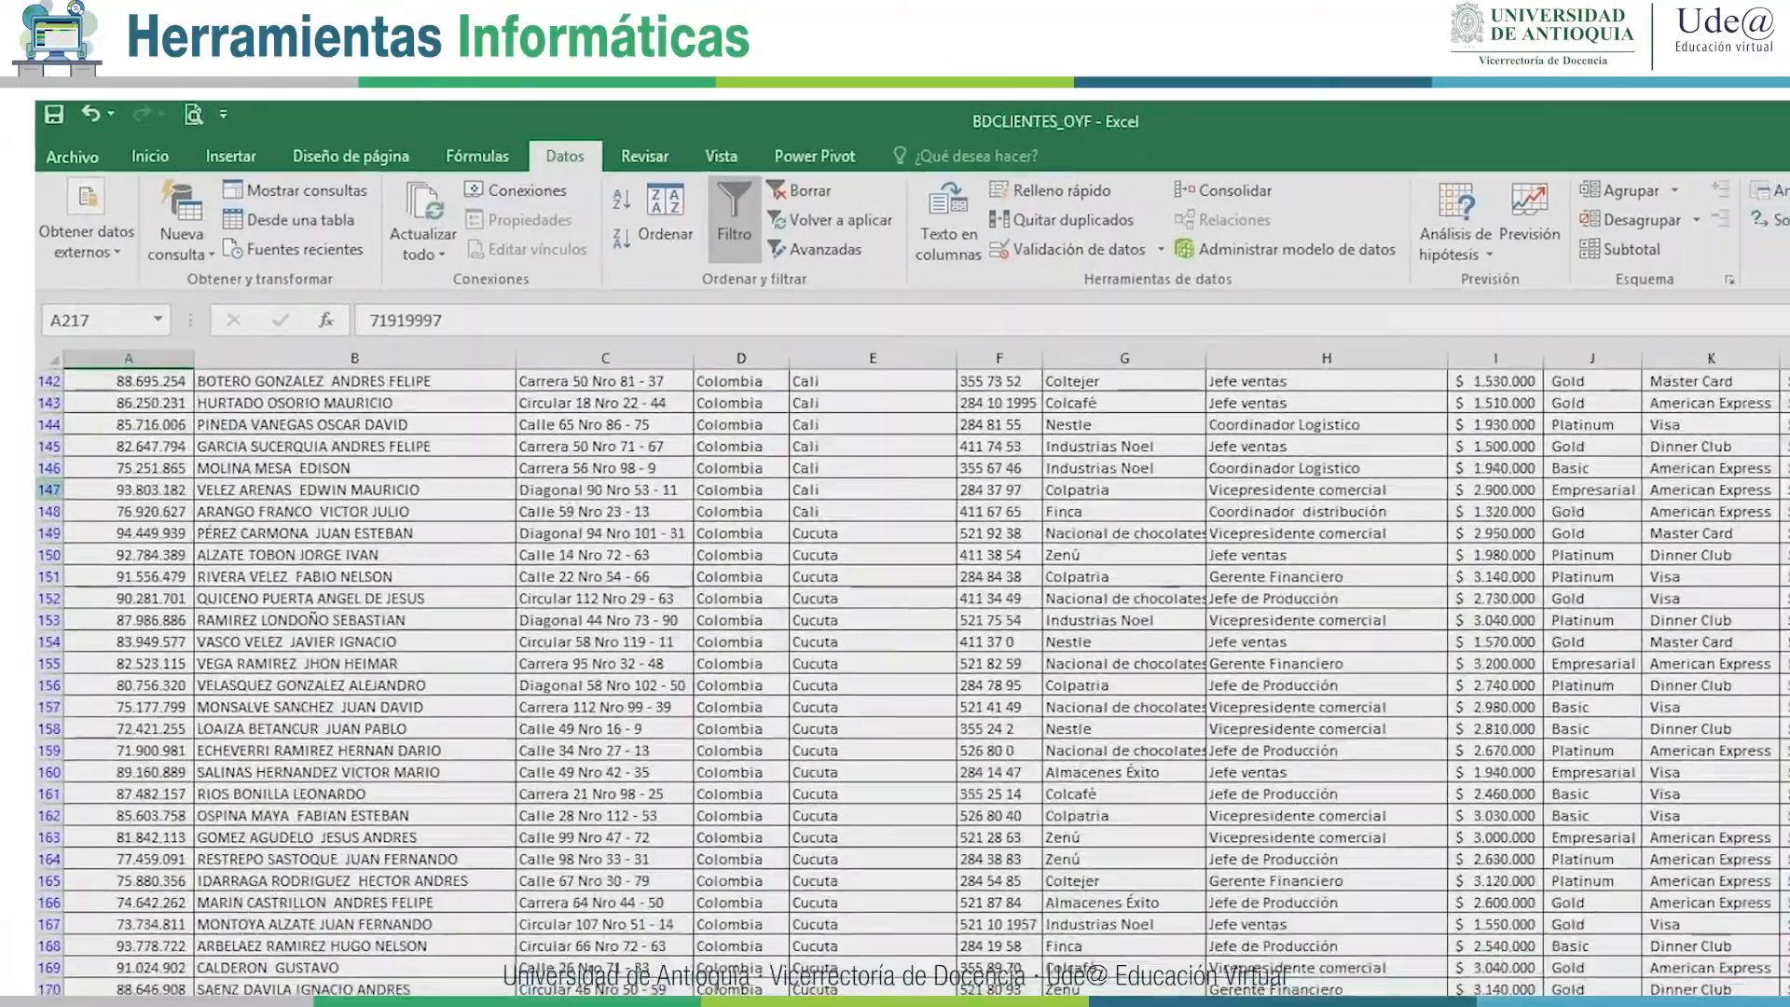
pyautogui.press('Up')
pyautogui.press('Up')
pyautogui.press('Up')
pyautogui.press('Up')
pyautogui.press('Up')
pyautogui.press('Up')
pyautogui.press('Up')
pyautogui.press('Up')
pyautogui.press('Up')
pyautogui.press('Up')
pyautogui.press('Up')
pyautogui.press('Up')
pyautogui.press('Up')
pyautogui.press('Up')
pyautogui.press('Up')
pyautogui.press('Up')
pyautogui.press('Up')
pyautogui.press('Up')
pyautogui.press('Up')
pyautogui.press('Up')
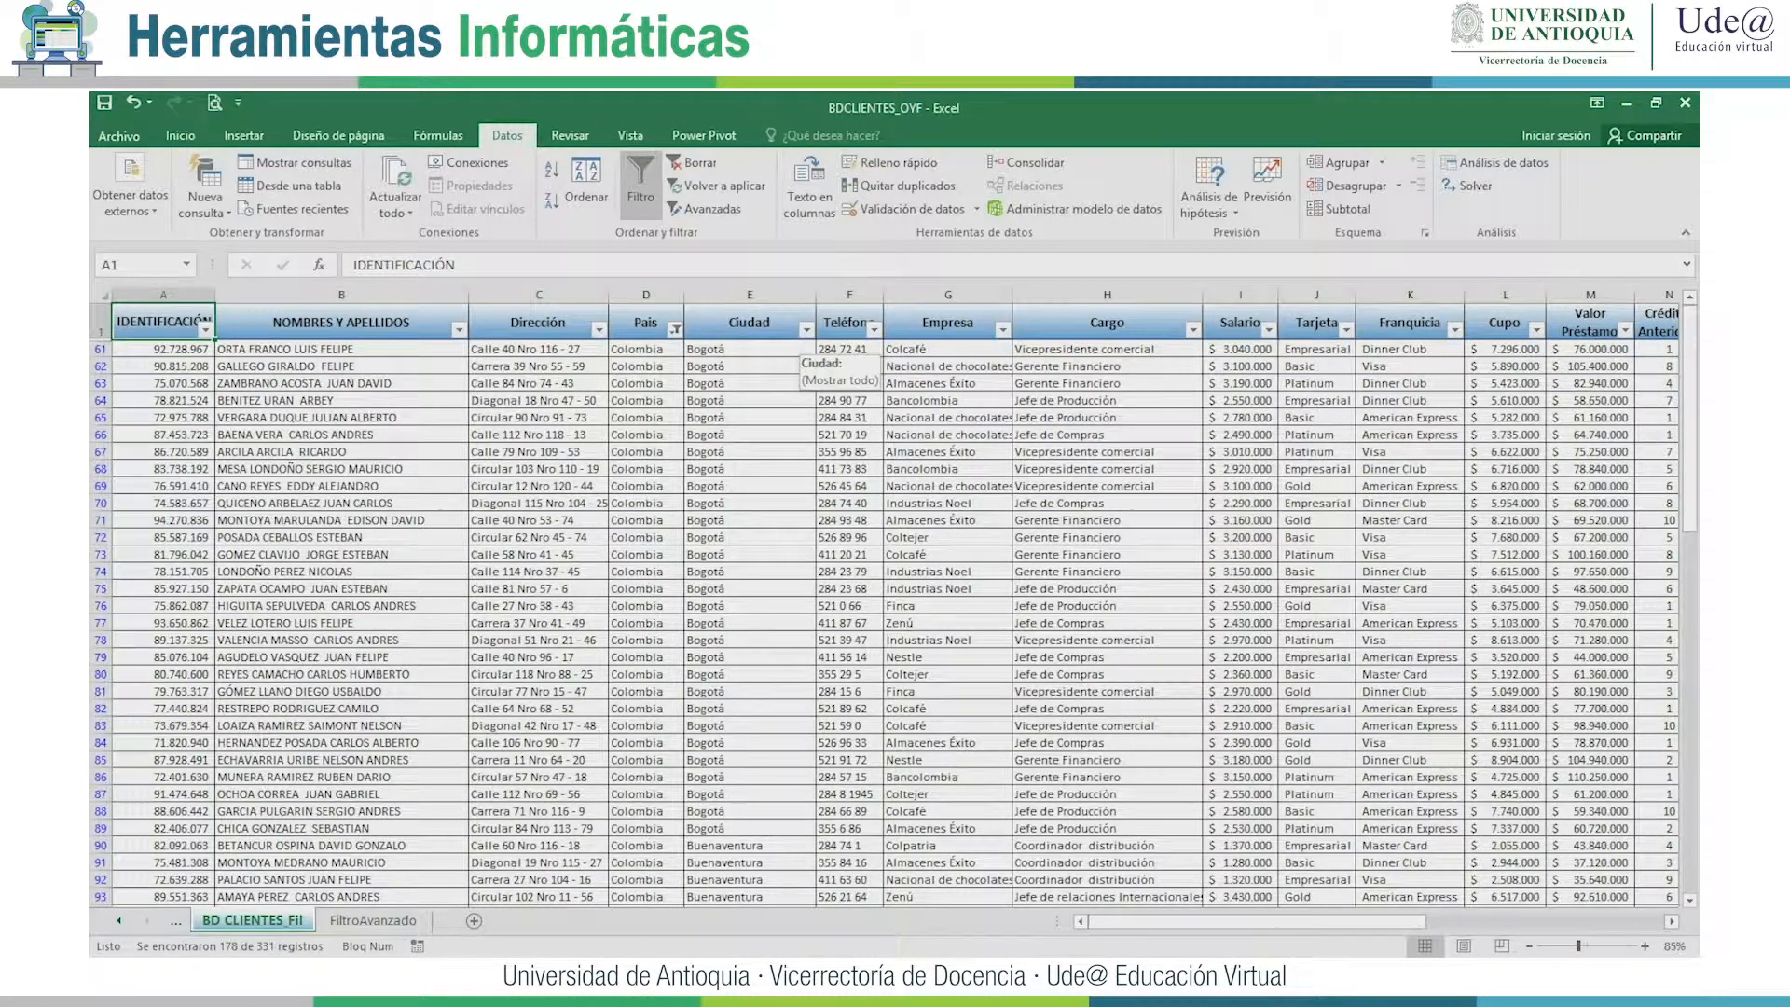
# Filter the Ciudad column to show only Medellín within the Colombia records.
pyautogui.click(805, 329)
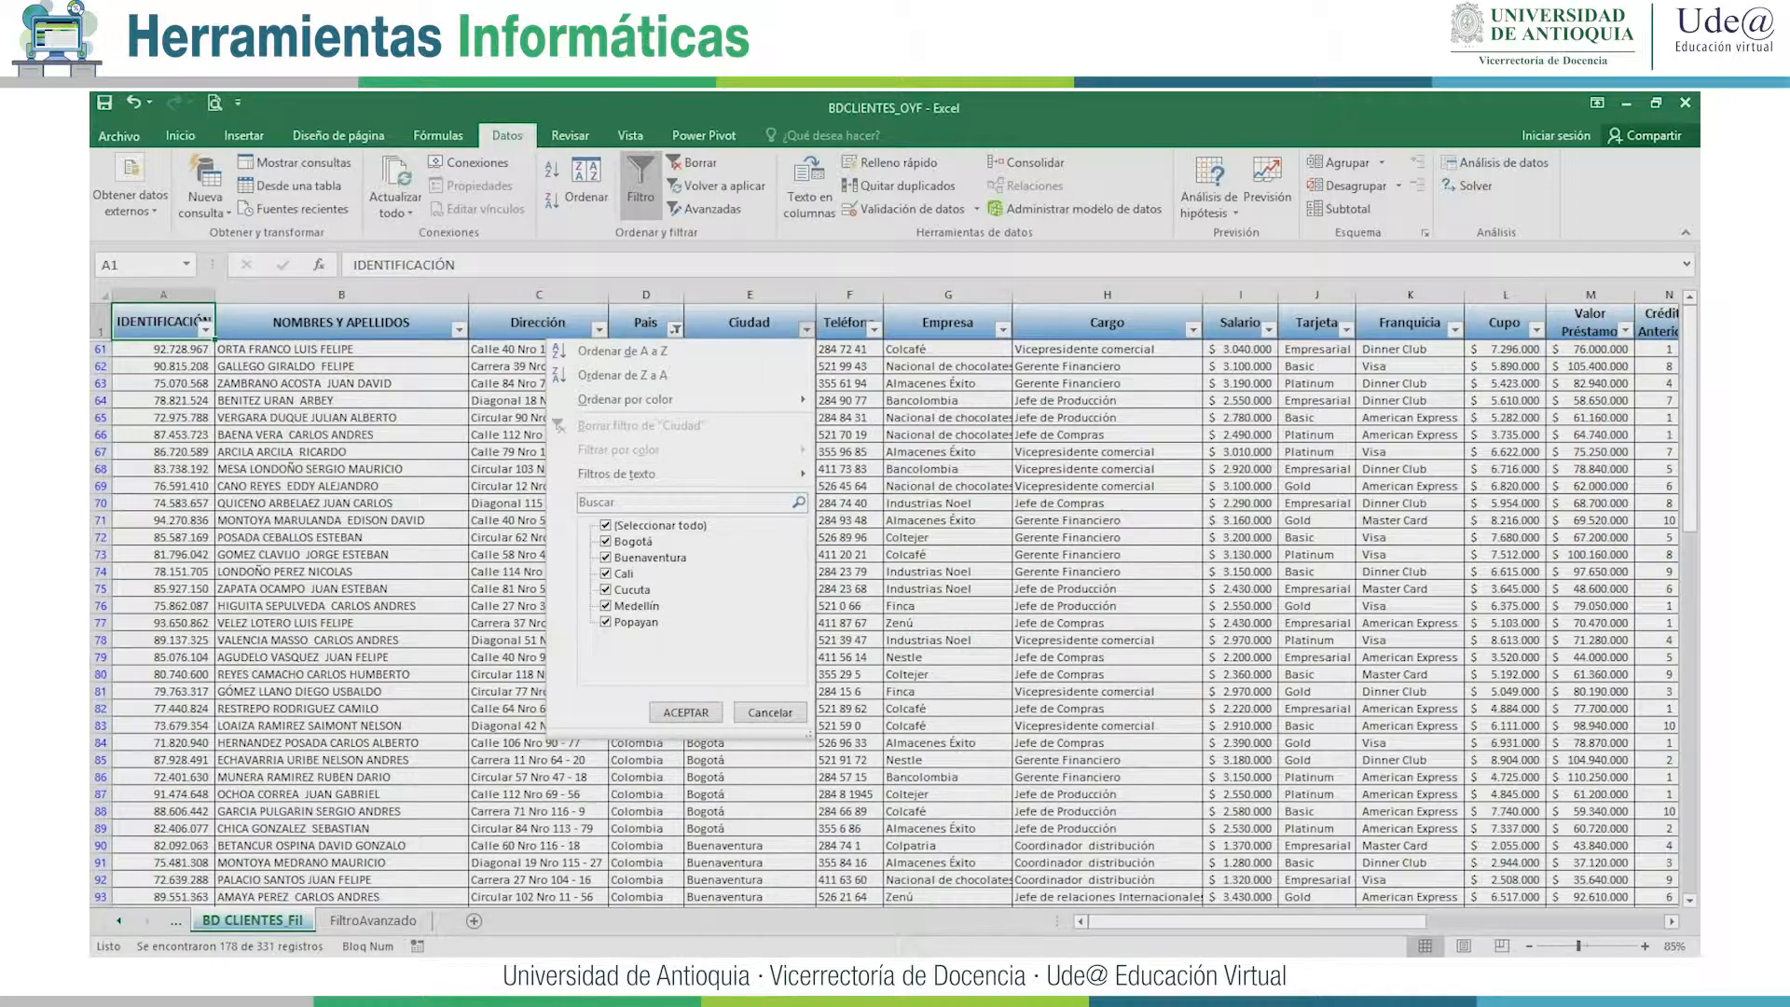
pyautogui.click(606, 525)
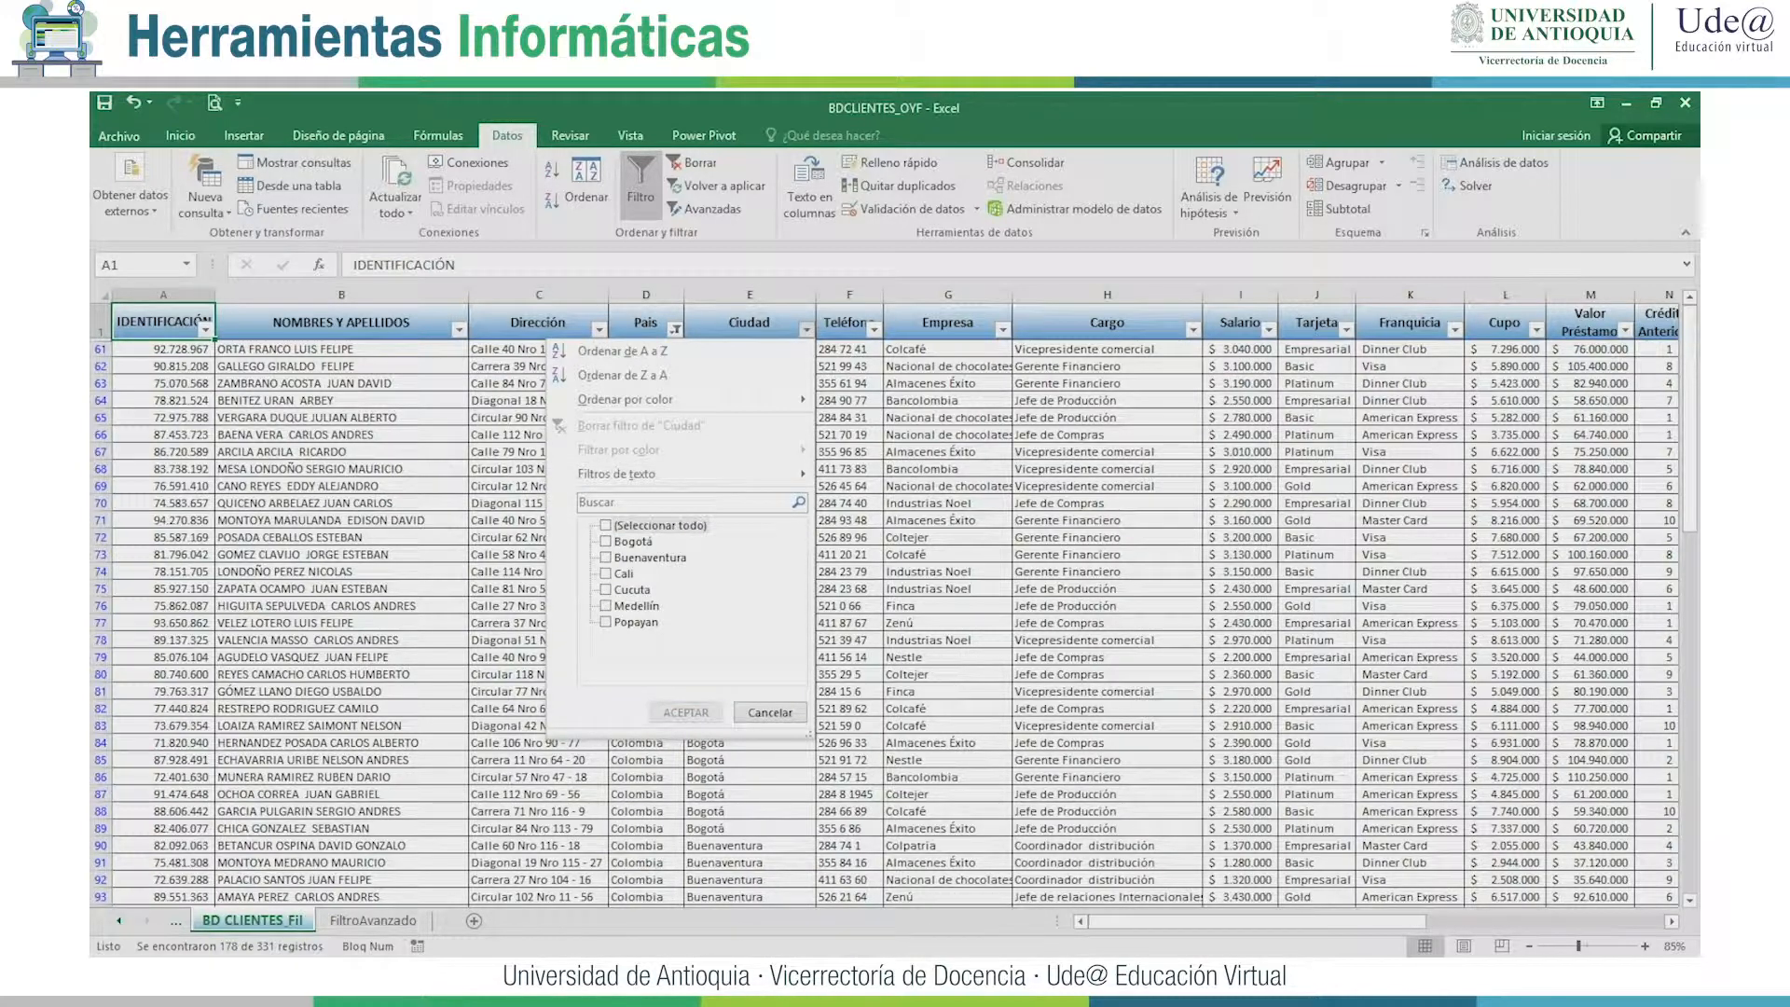
pyautogui.click(606, 605)
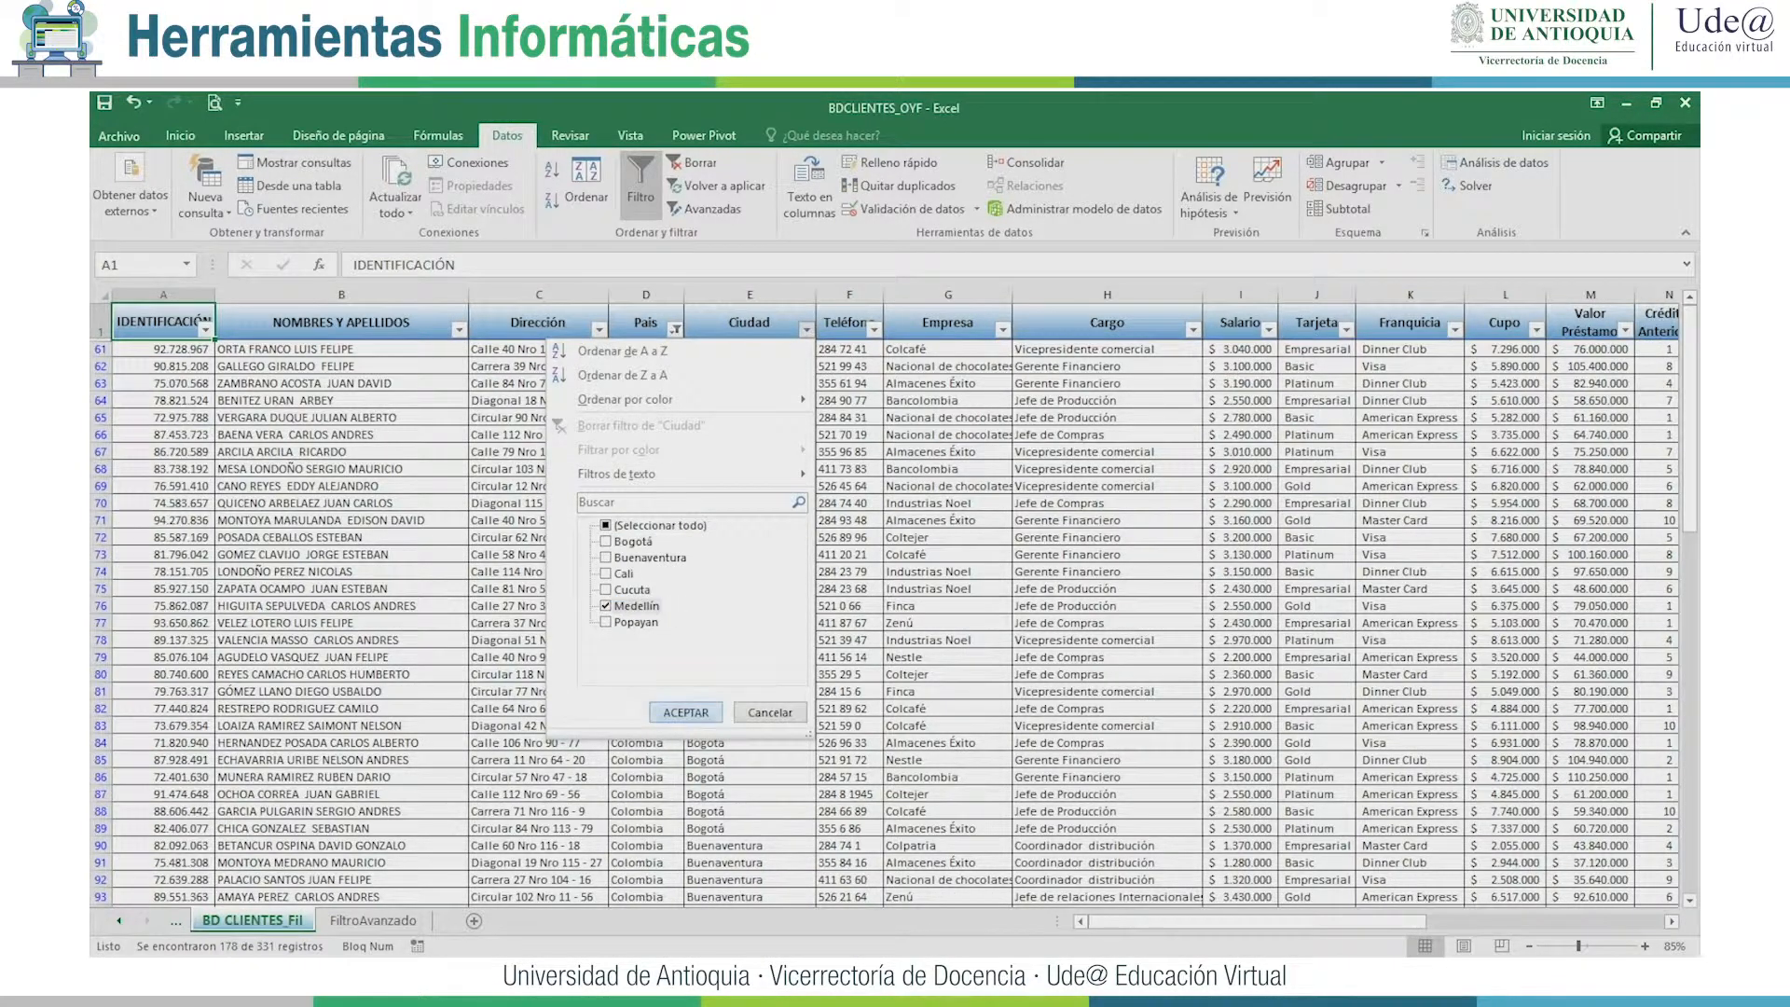
pyautogui.click(685, 712)
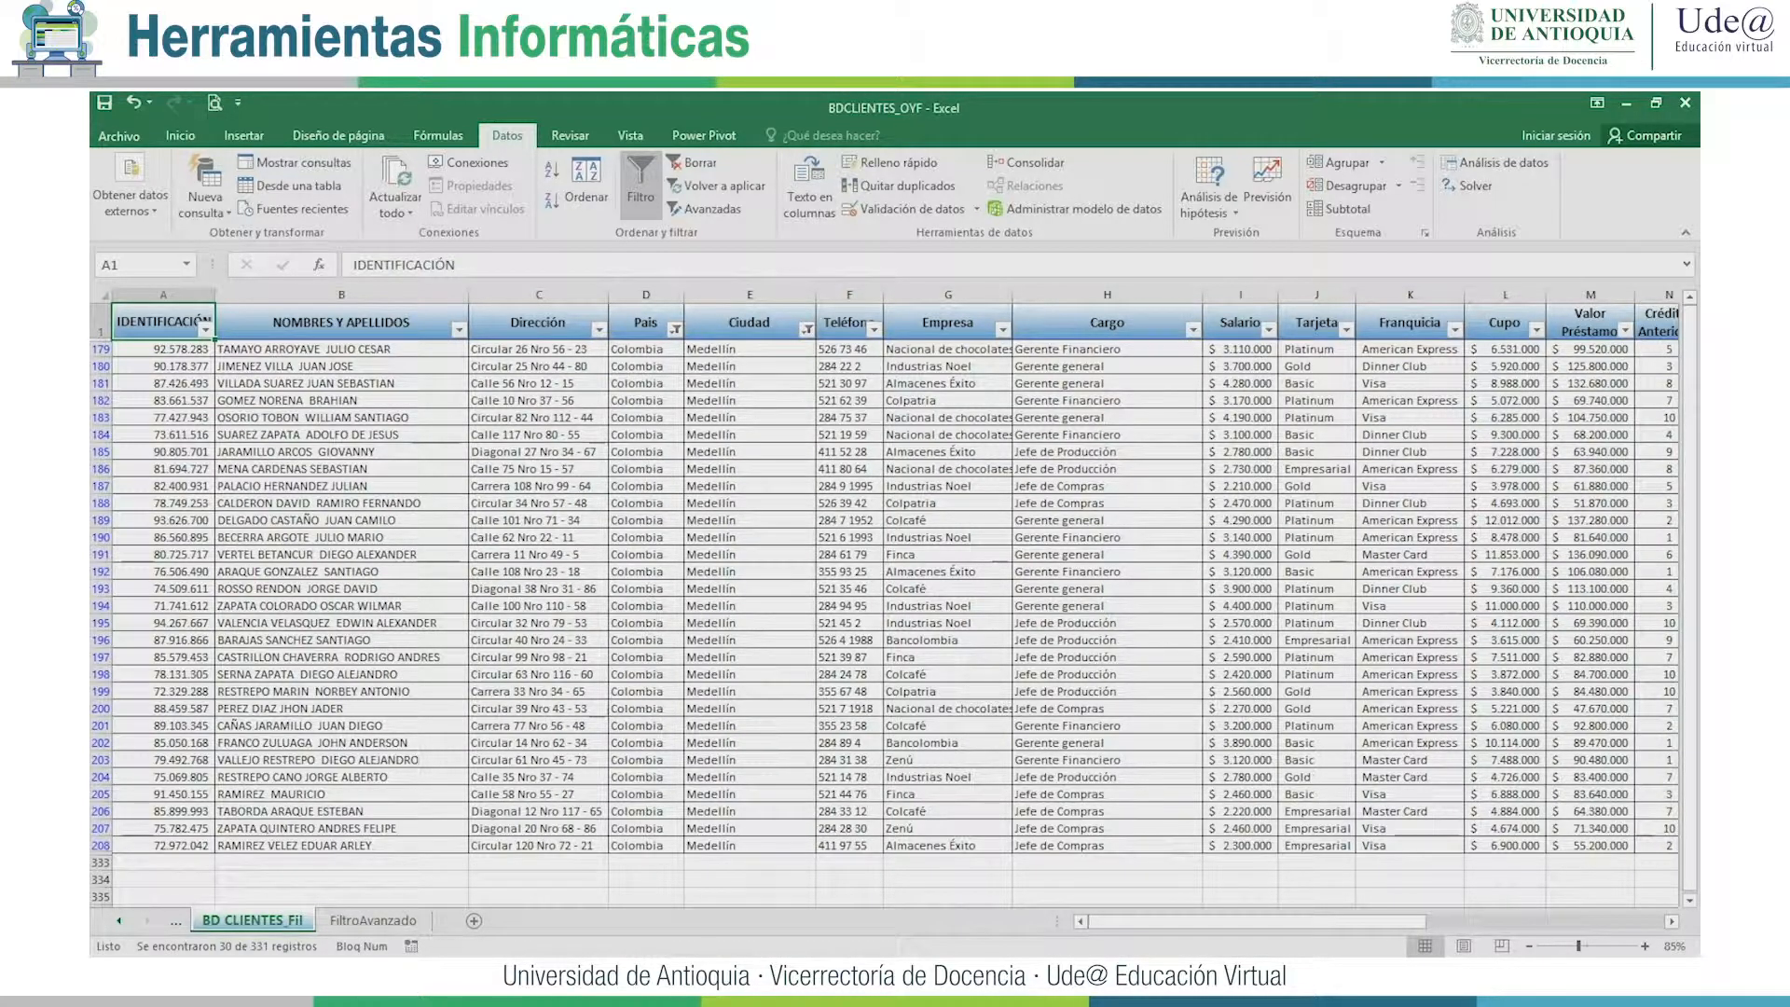
# Filter the Riesgo column to show only Riesgo Alto among the Medellín clients.
pyautogui.moveTo(1258, 921); pyautogui.dragTo(1308, 921)
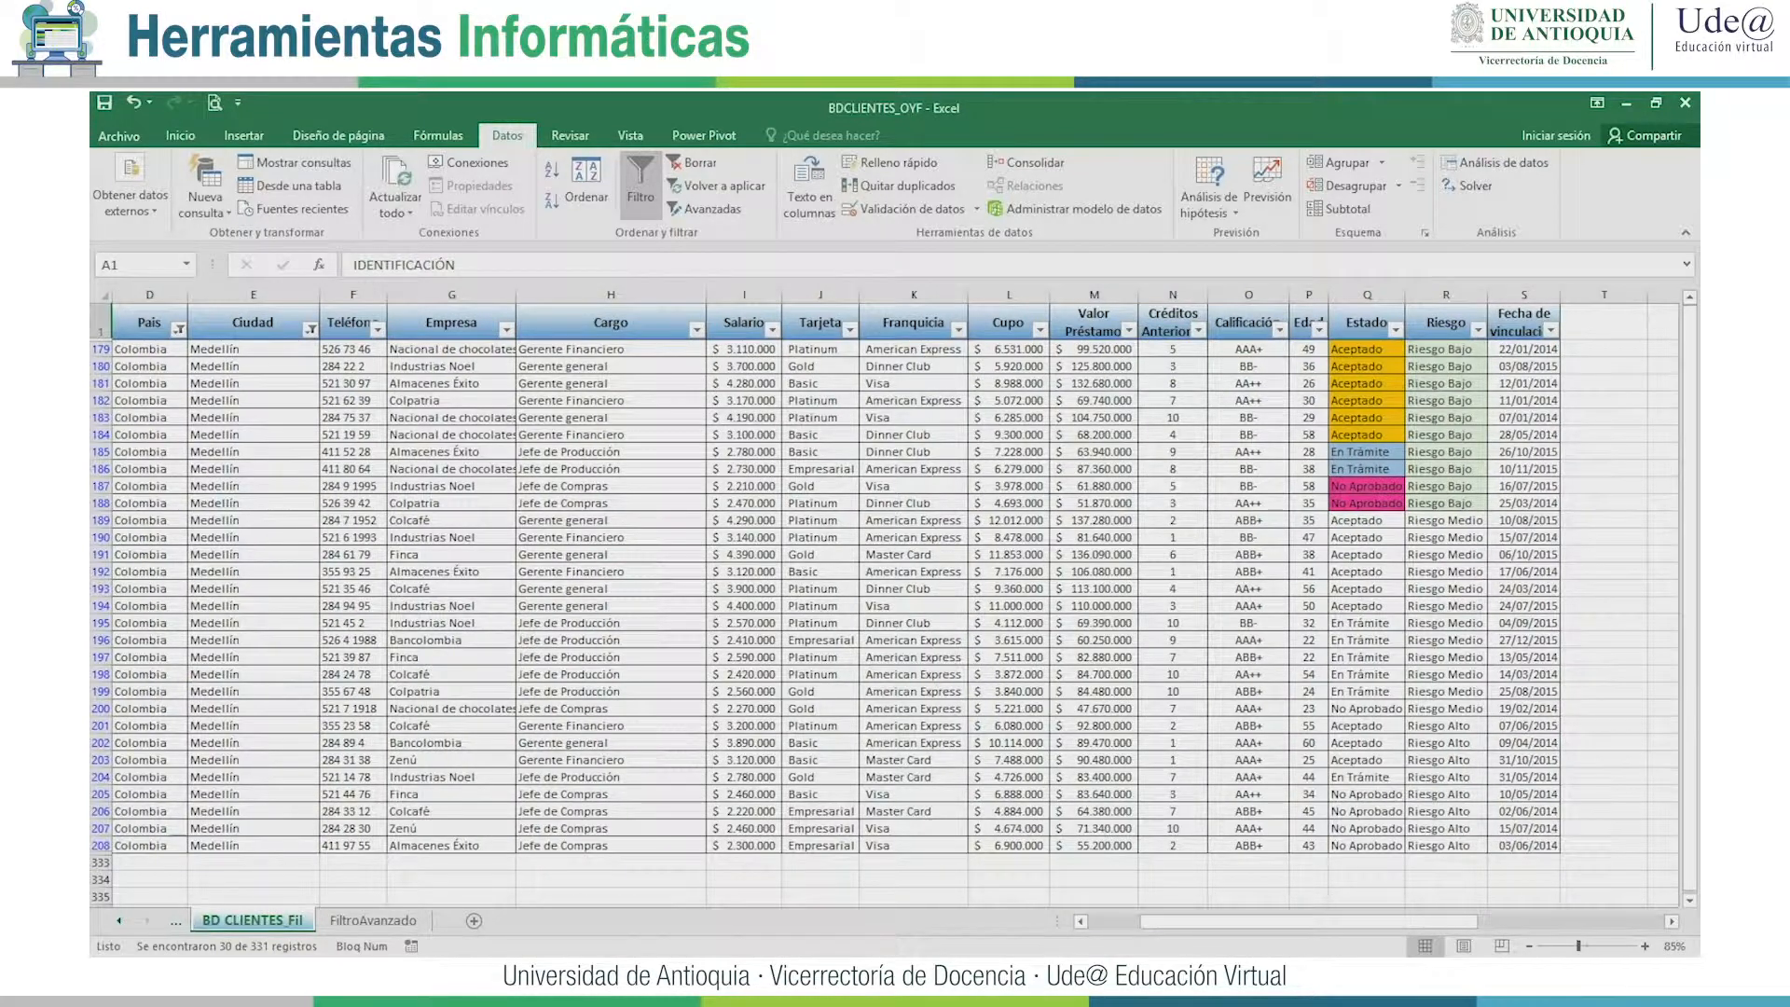
pyautogui.click(1478, 330)
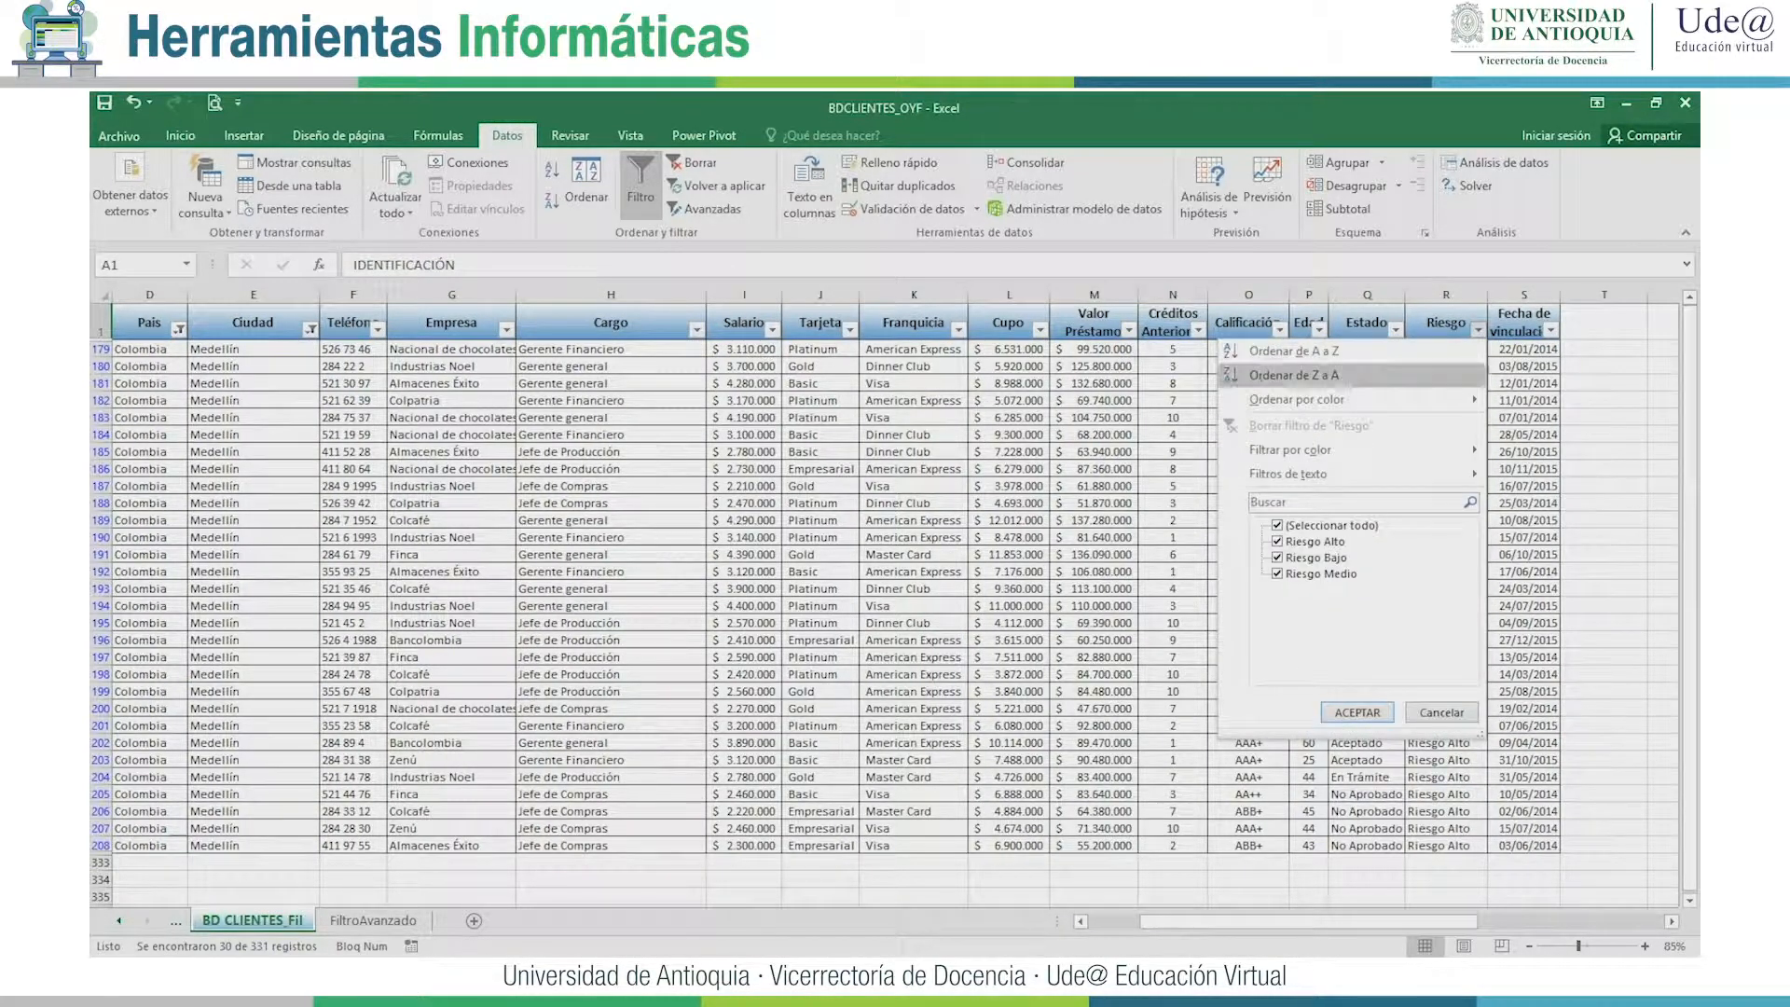
pyautogui.click(1277, 526)
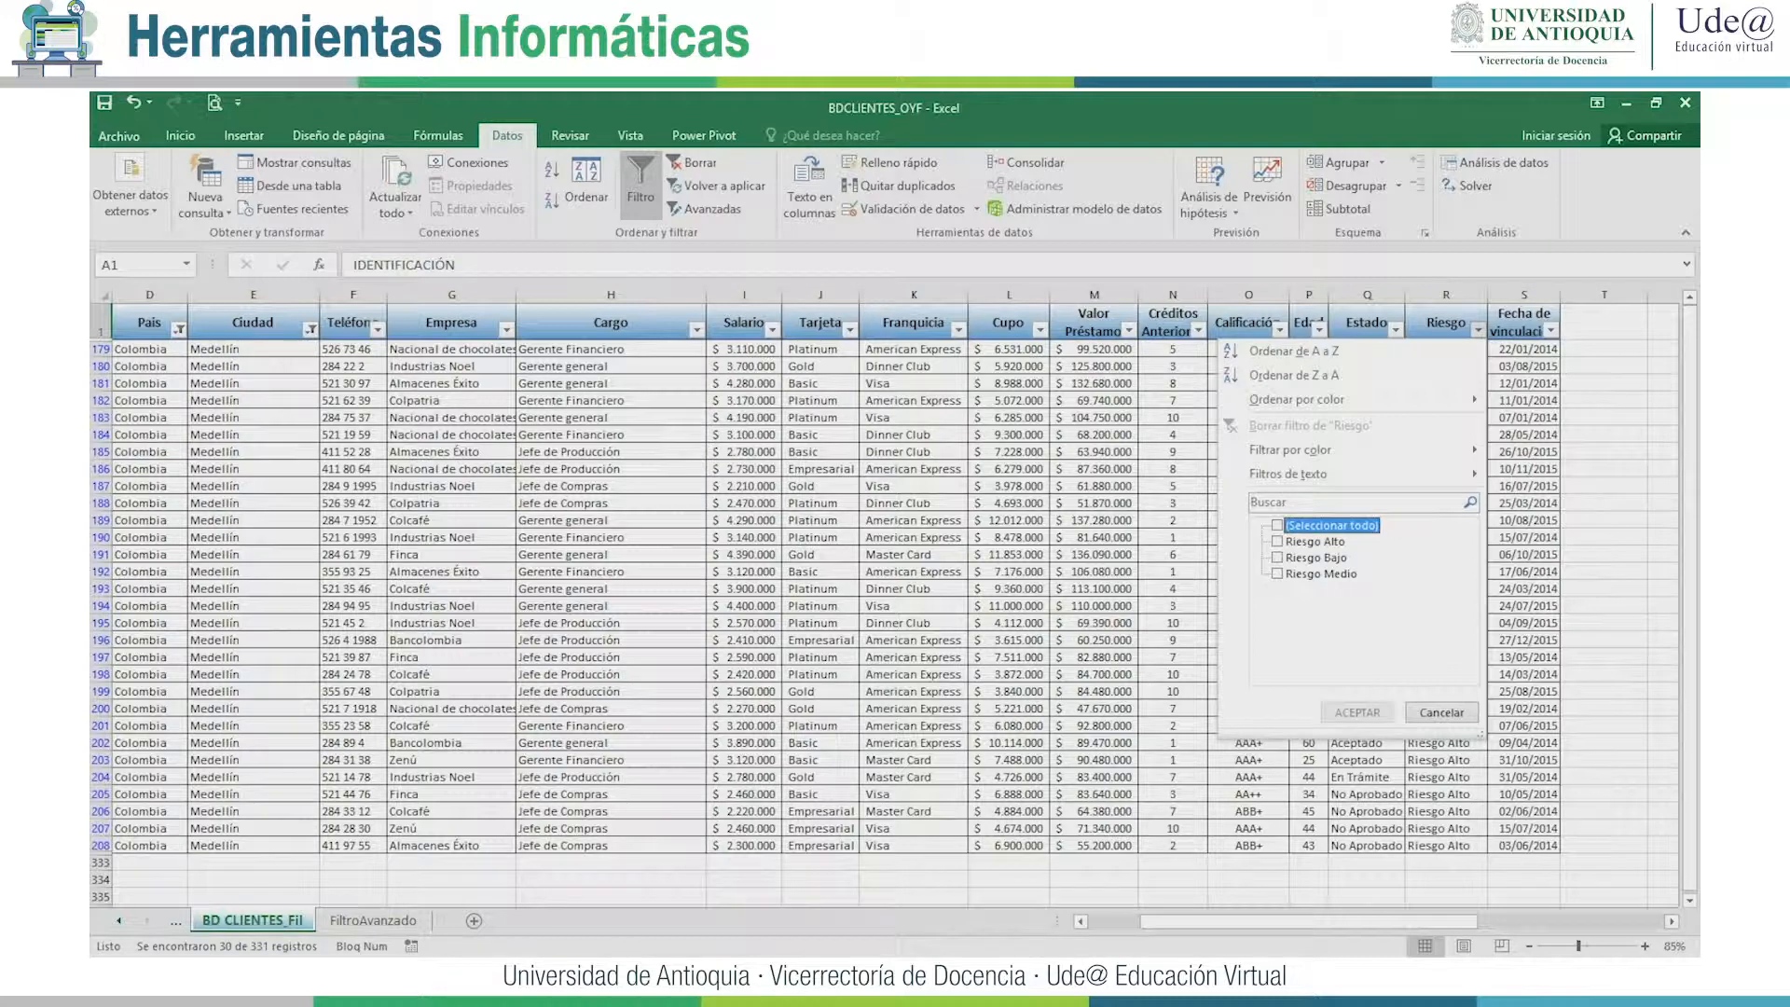
pyautogui.click(1277, 542)
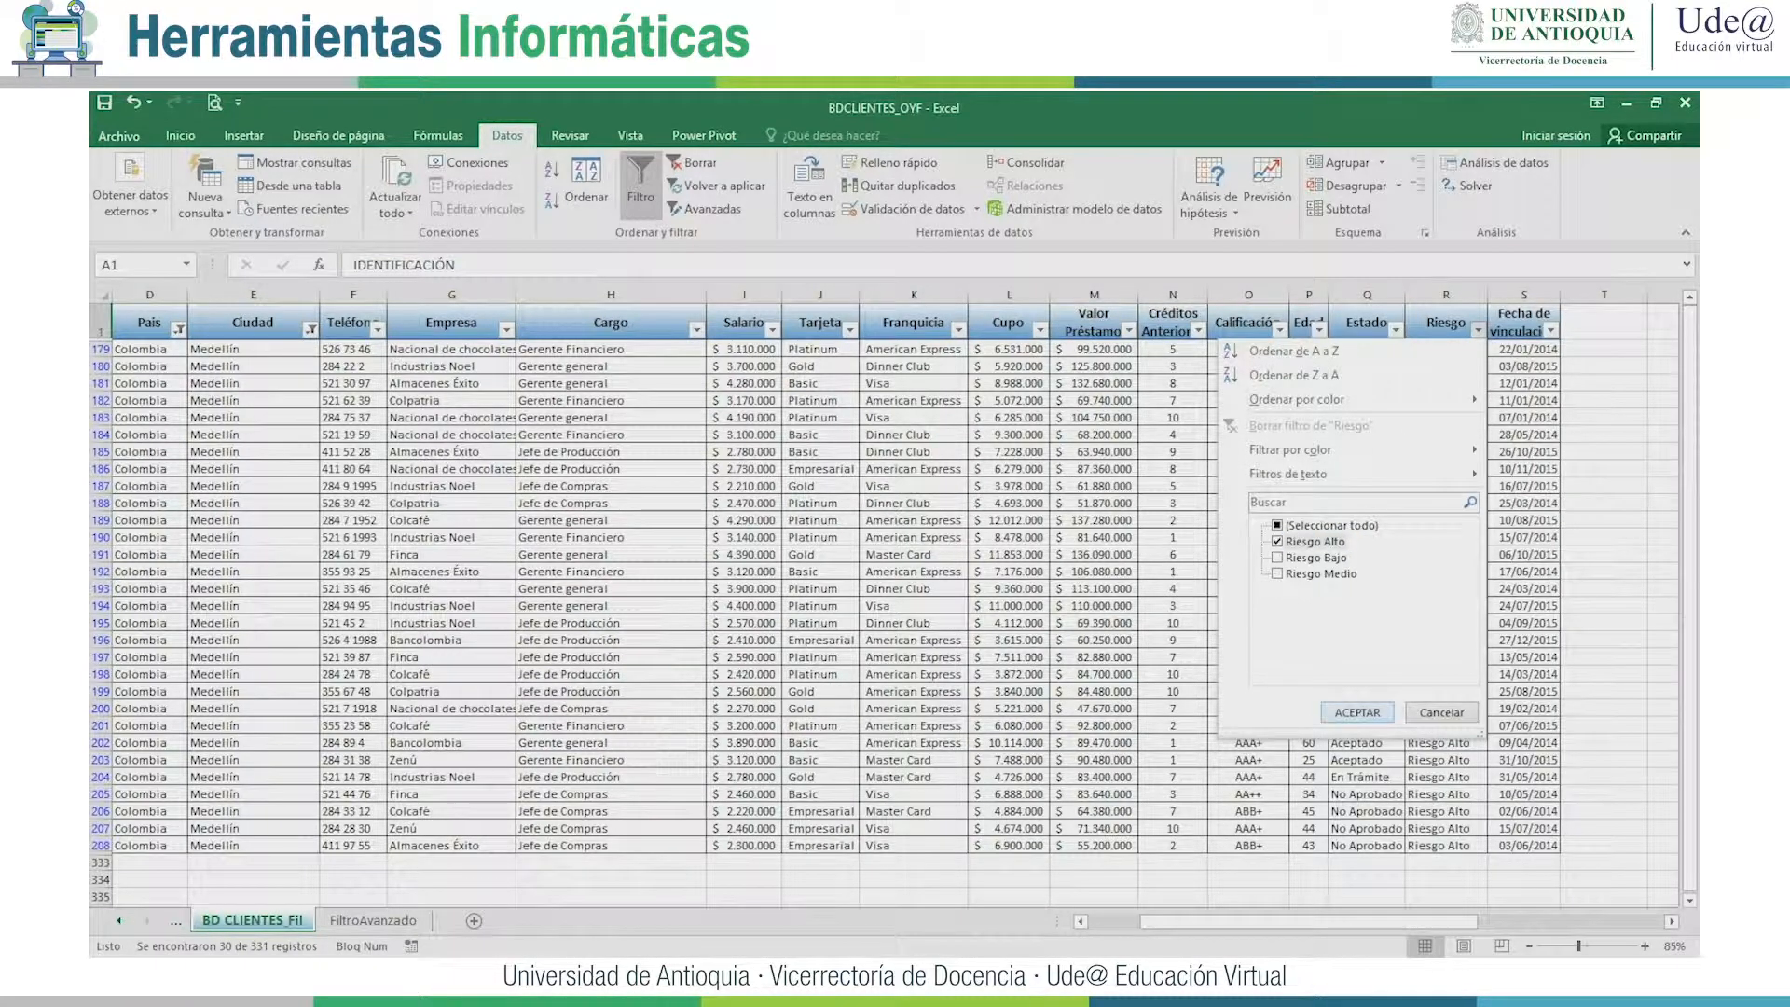
pyautogui.click(1356, 712)
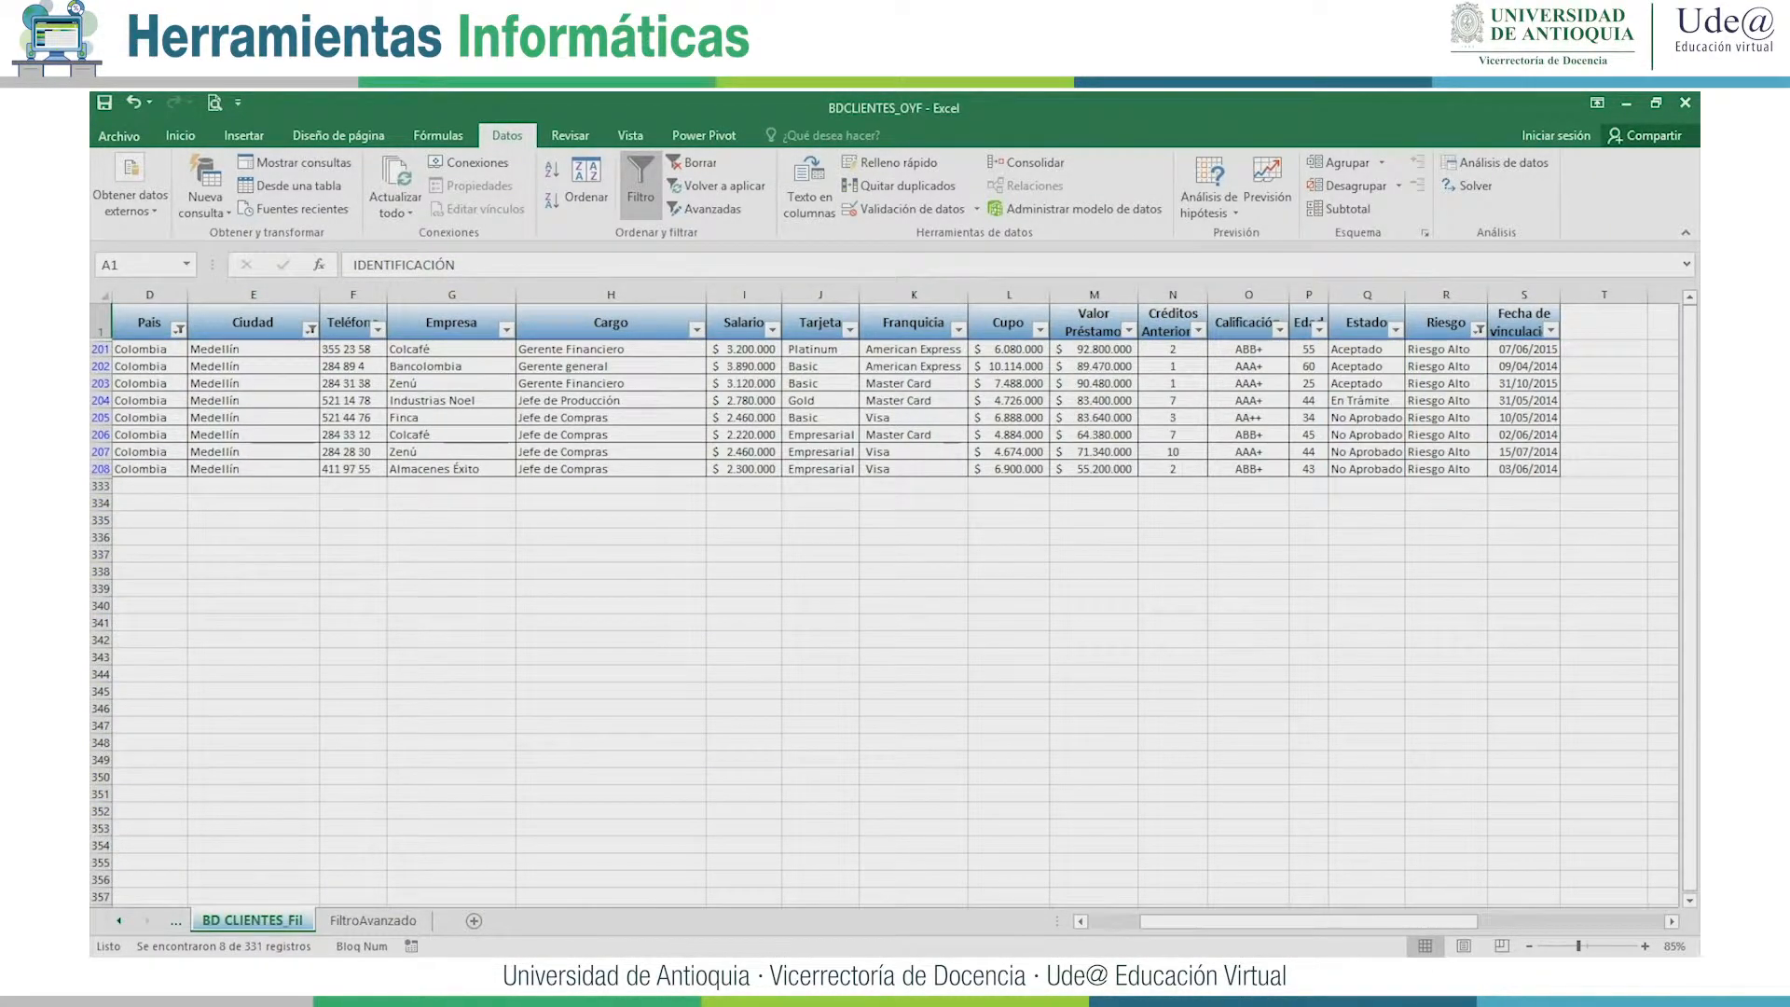
# Go to the IDENTIFICACIÓN cell of the first filtered record to view the identities of the high-risk clients.
pyautogui.click(151, 350)
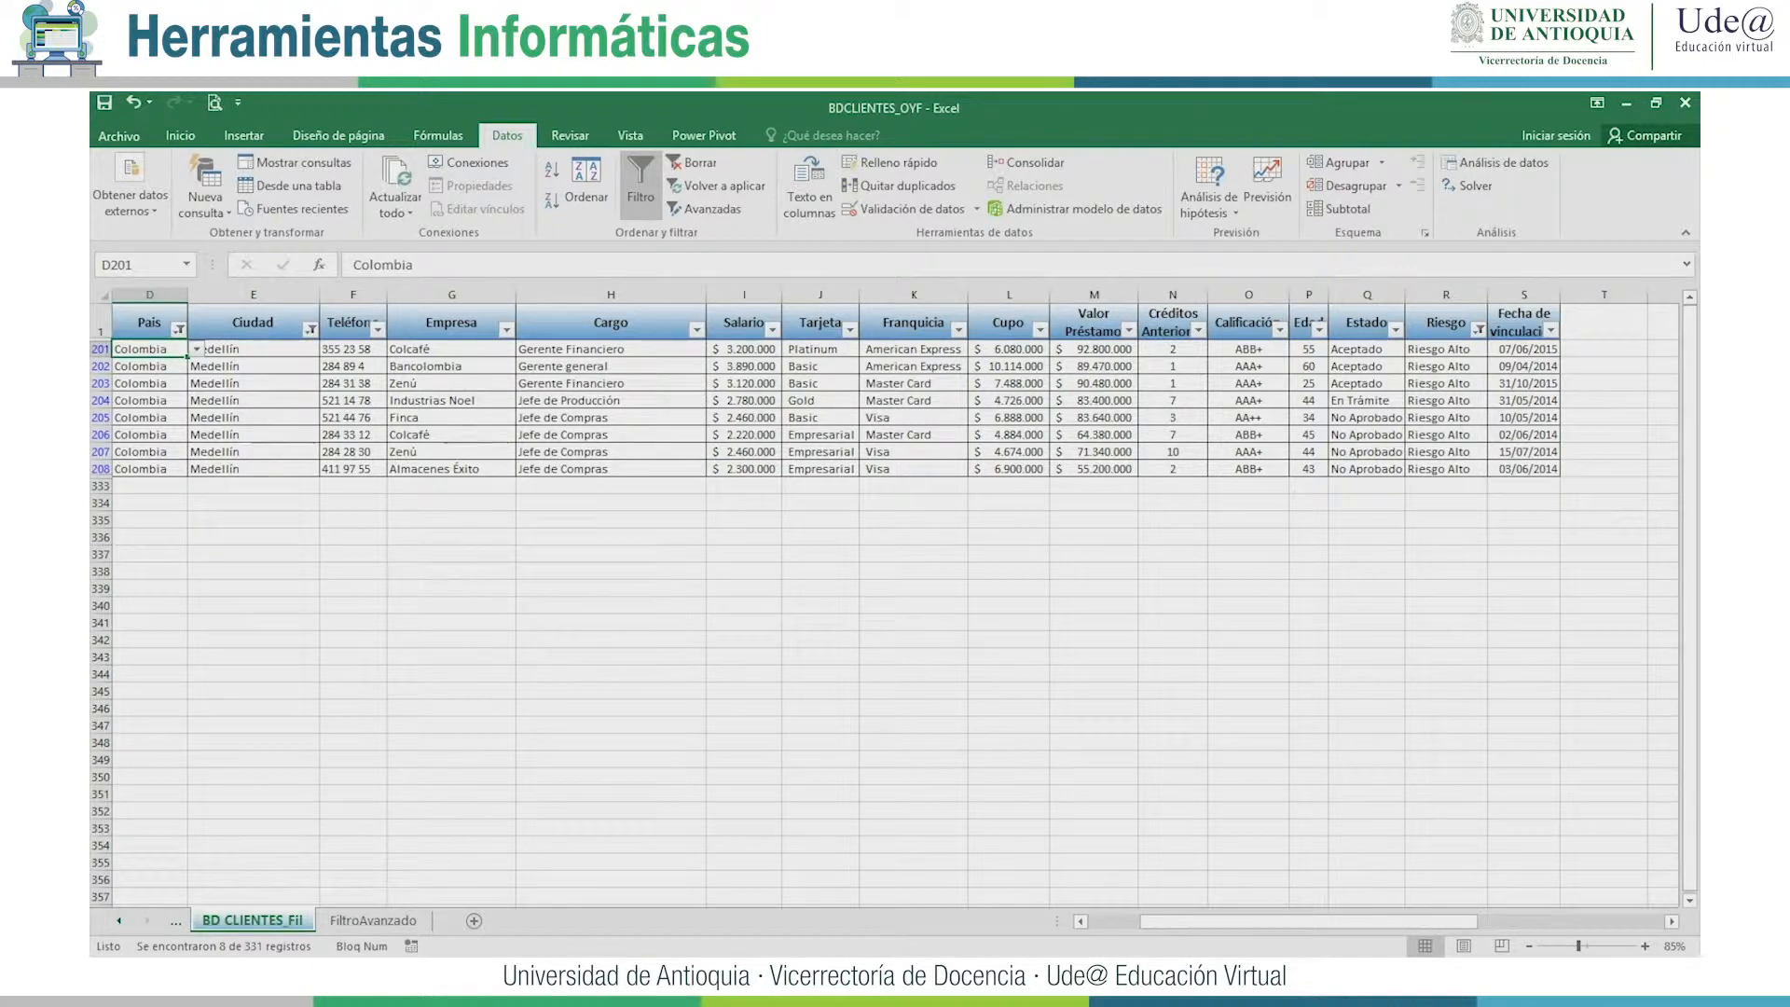
pyautogui.press('Left')
pyautogui.press('Left')
pyautogui.press('Left')
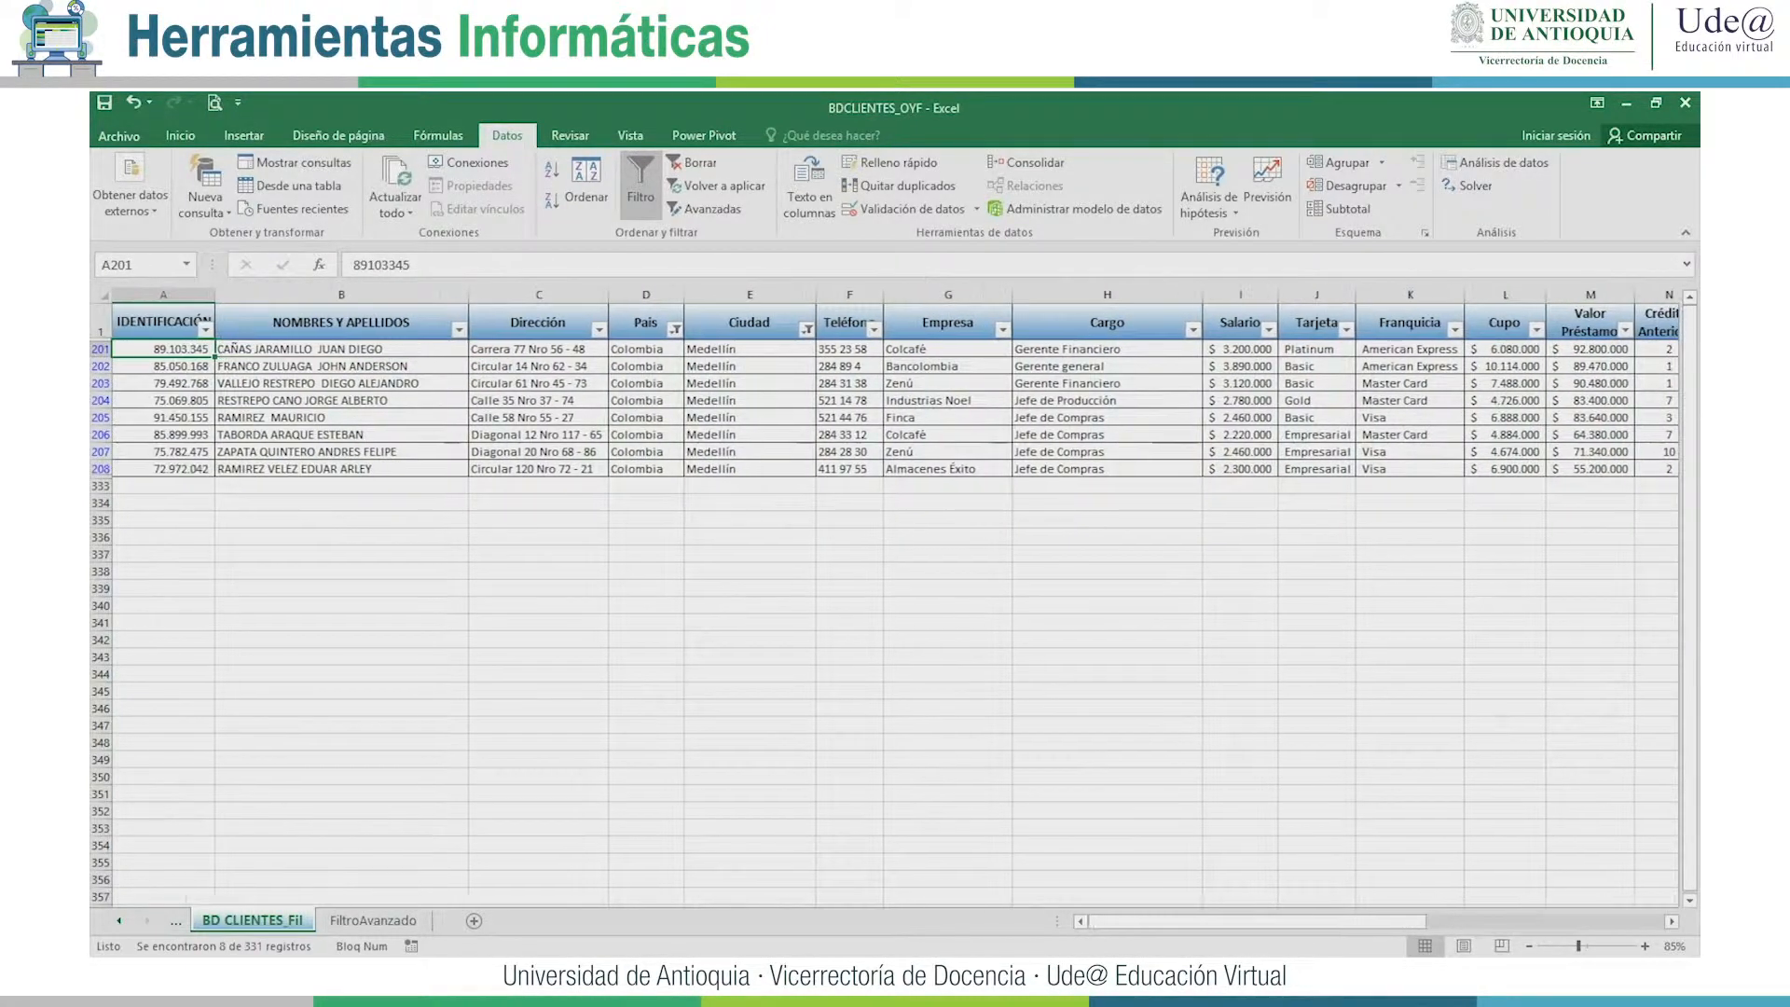
# Examine the columns of the filtered high-risk Medellín records through Fecha de vinculación, and return to the first record's IDENTIFICACIÓN.
pyautogui.press('Down')
pyautogui.press('Down')
pyautogui.press('Down')
pyautogui.press('Right')
pyautogui.press('Right')
pyautogui.press('Right')
pyautogui.press('Right')
pyautogui.press('Right')
pyautogui.press('Right')
pyautogui.press('Right')
pyautogui.press('Right')
pyautogui.press('Right')
pyautogui.press('Right')
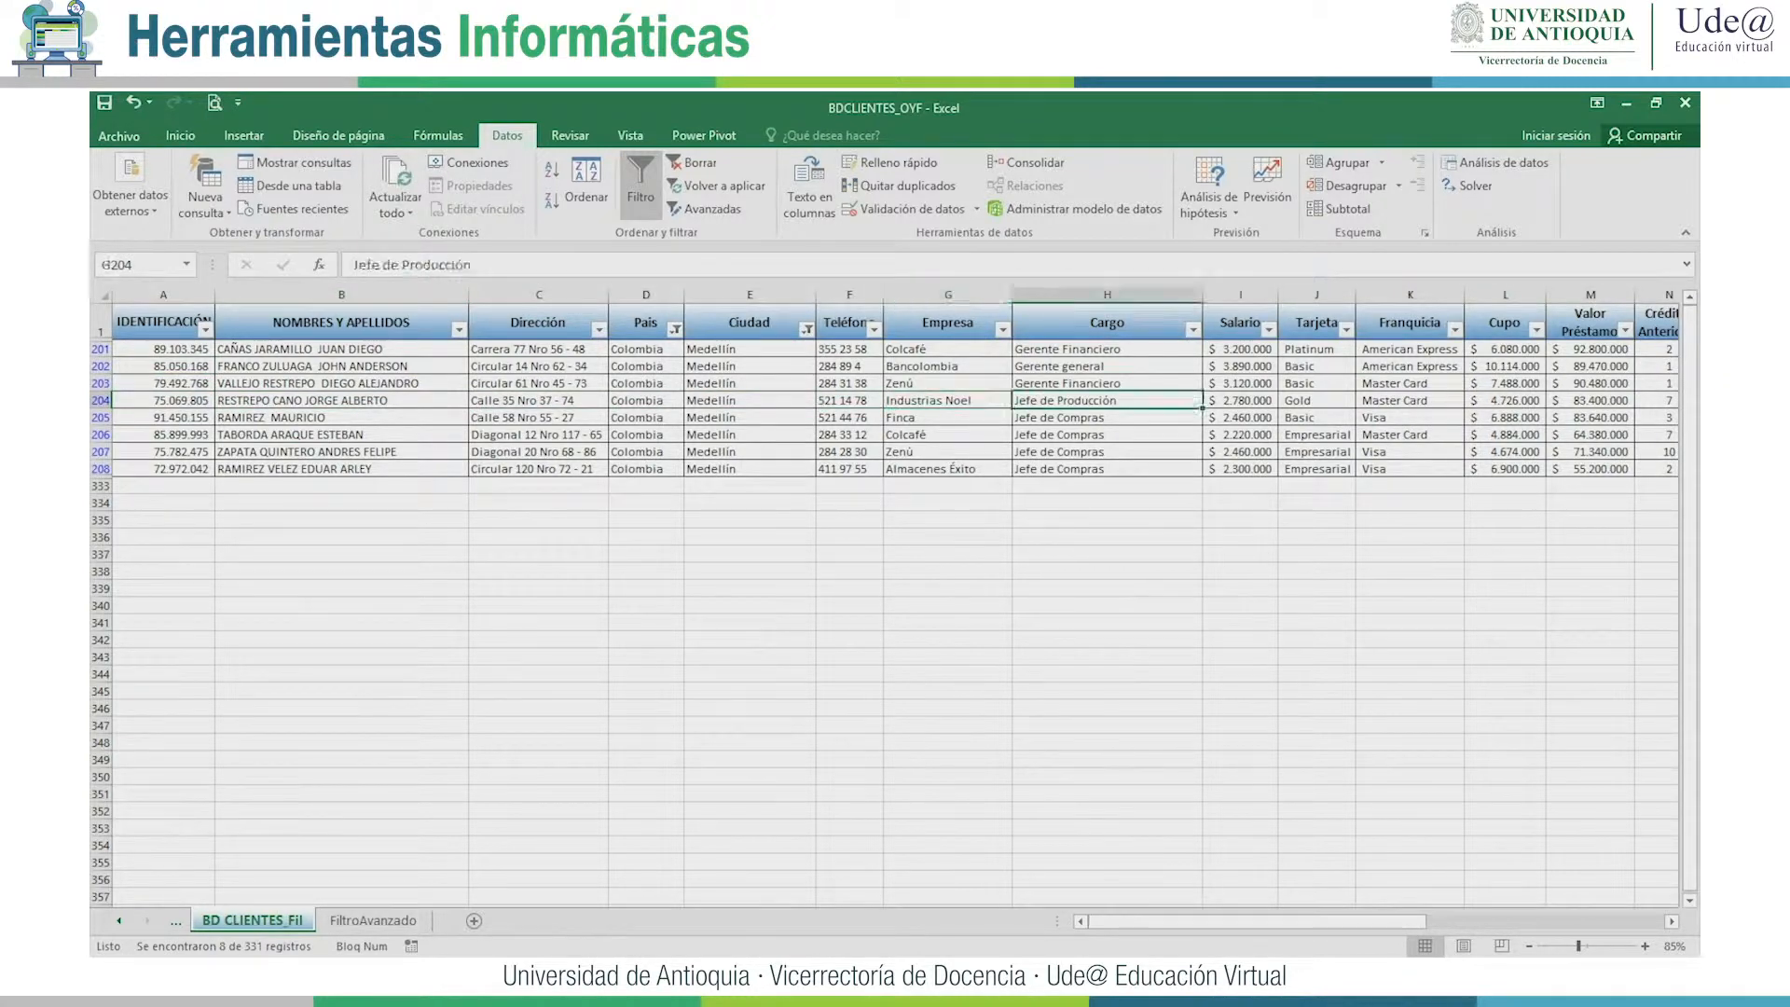
pyautogui.press('Right')
pyautogui.press('Right')
pyautogui.press('Right')
pyautogui.press('Right')
pyautogui.press('Right')
pyautogui.press('Right')
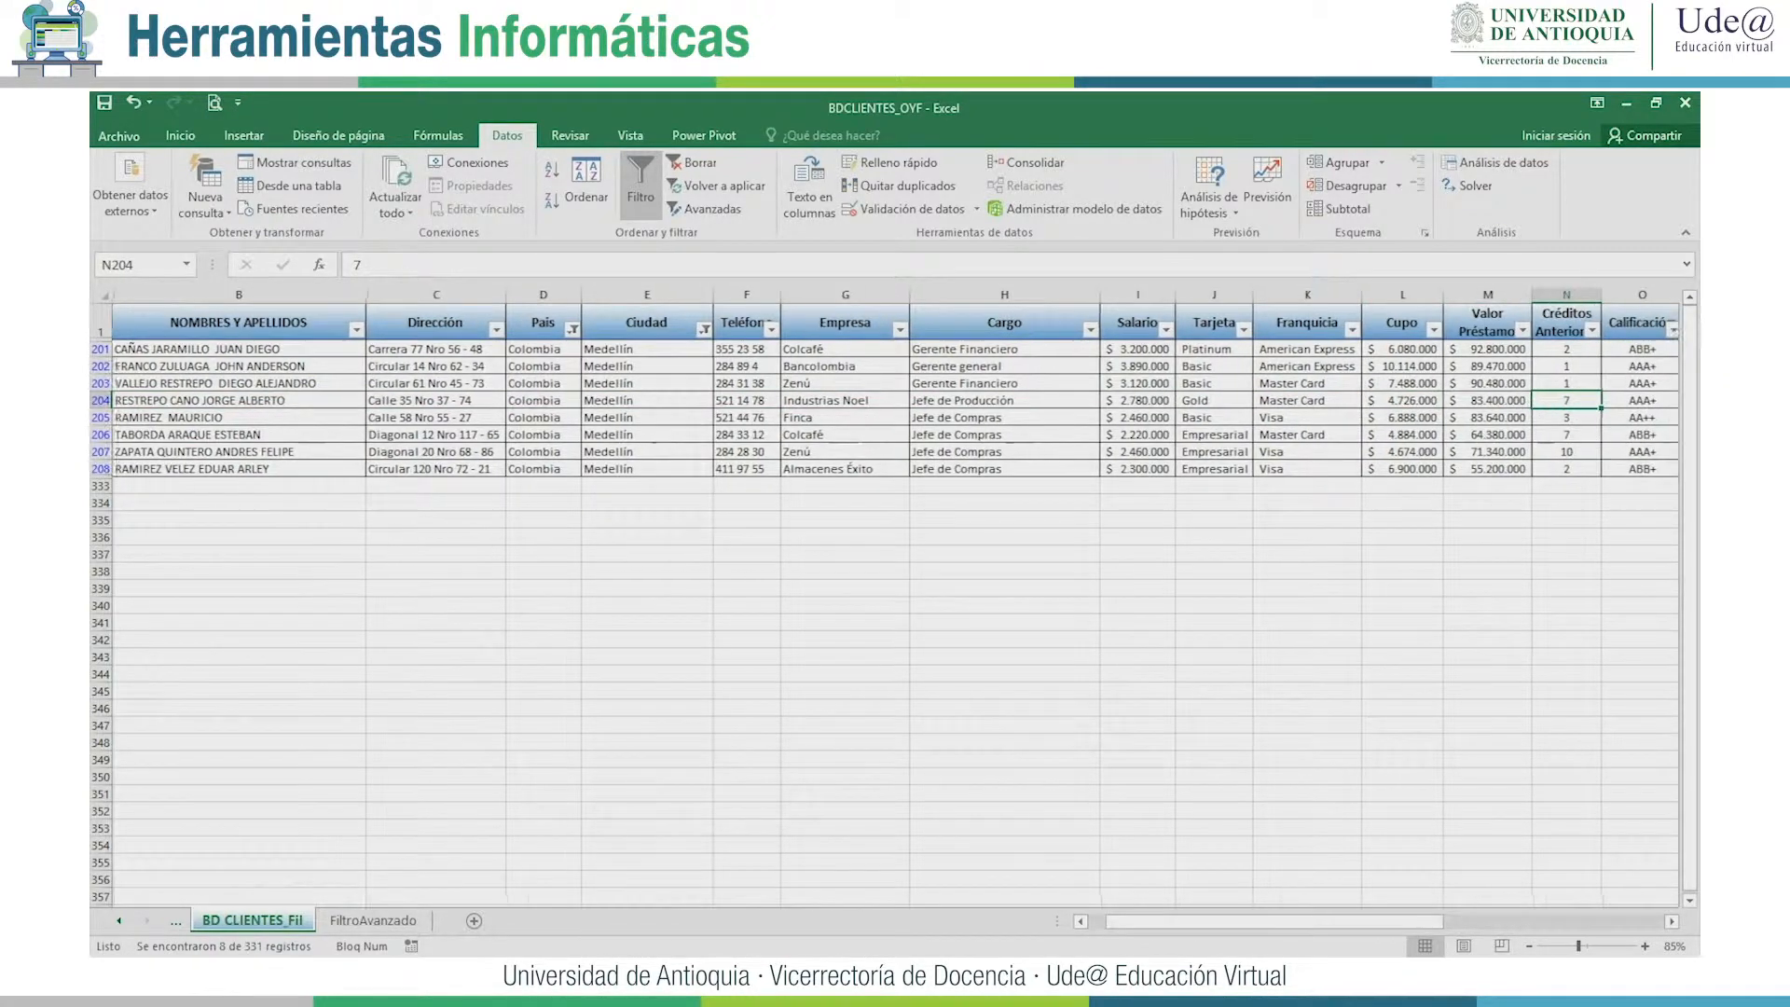
pyautogui.press('Right')
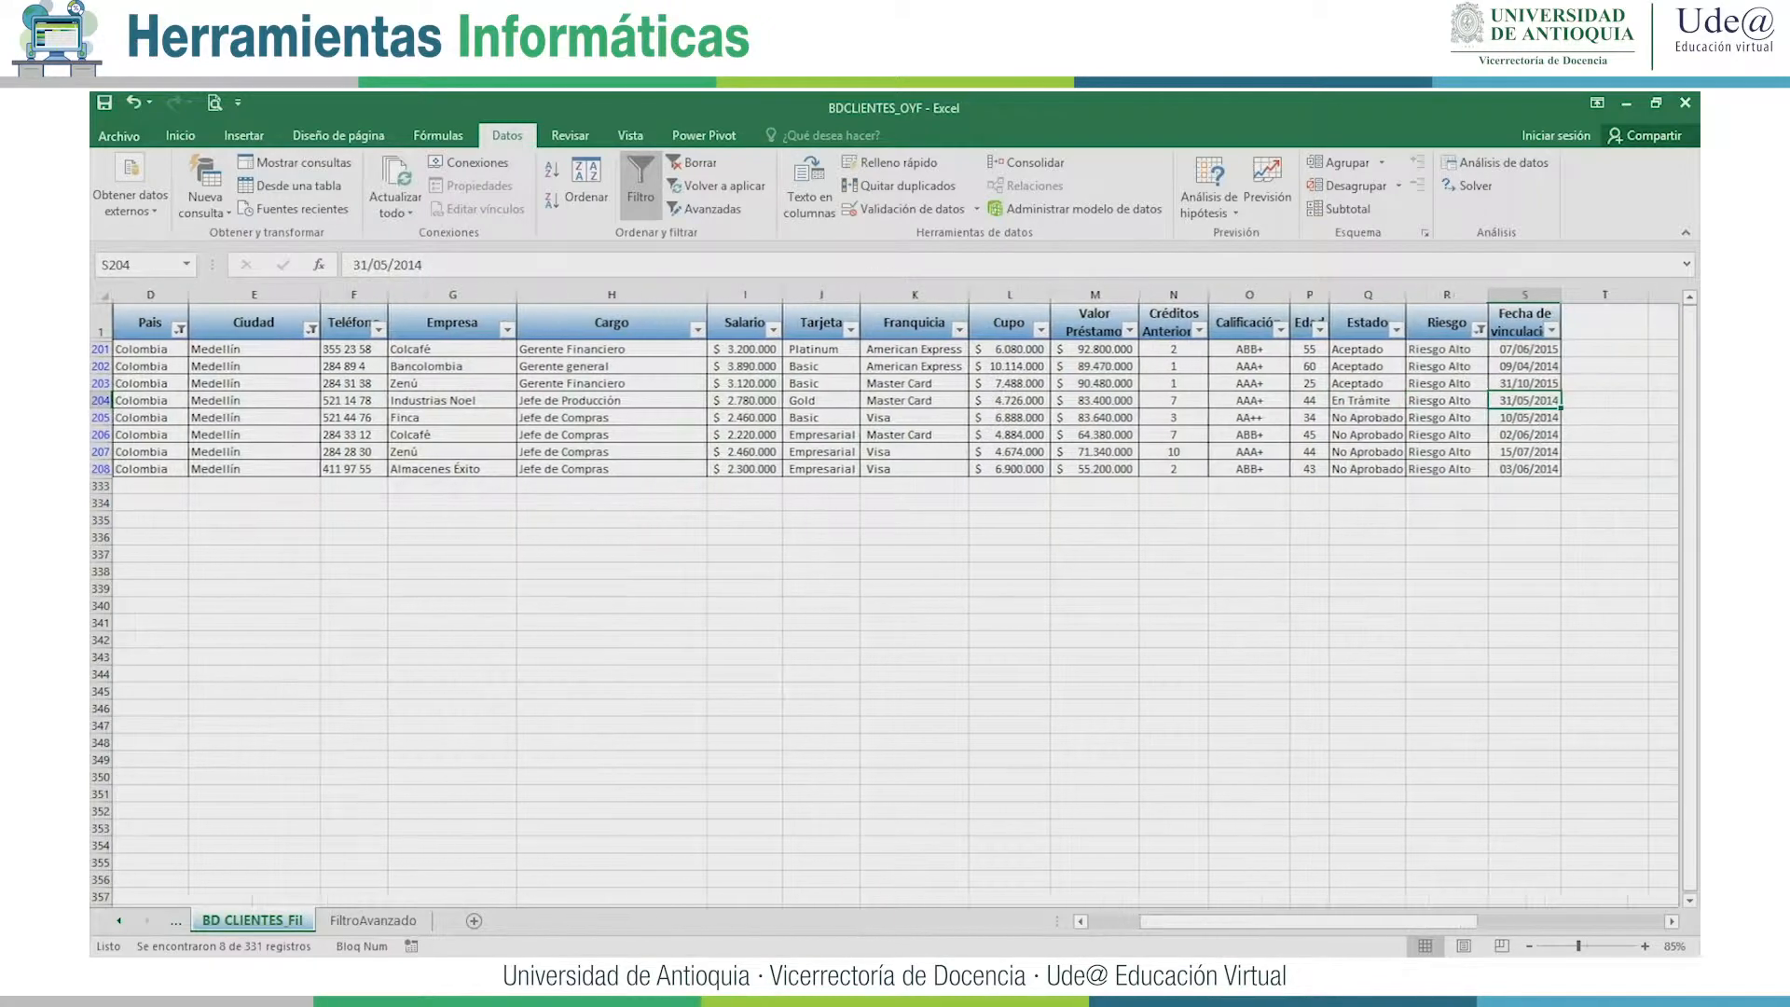
pyautogui.press('Home')
pyautogui.press('Up')
pyautogui.press('Up')
pyautogui.press('Up')
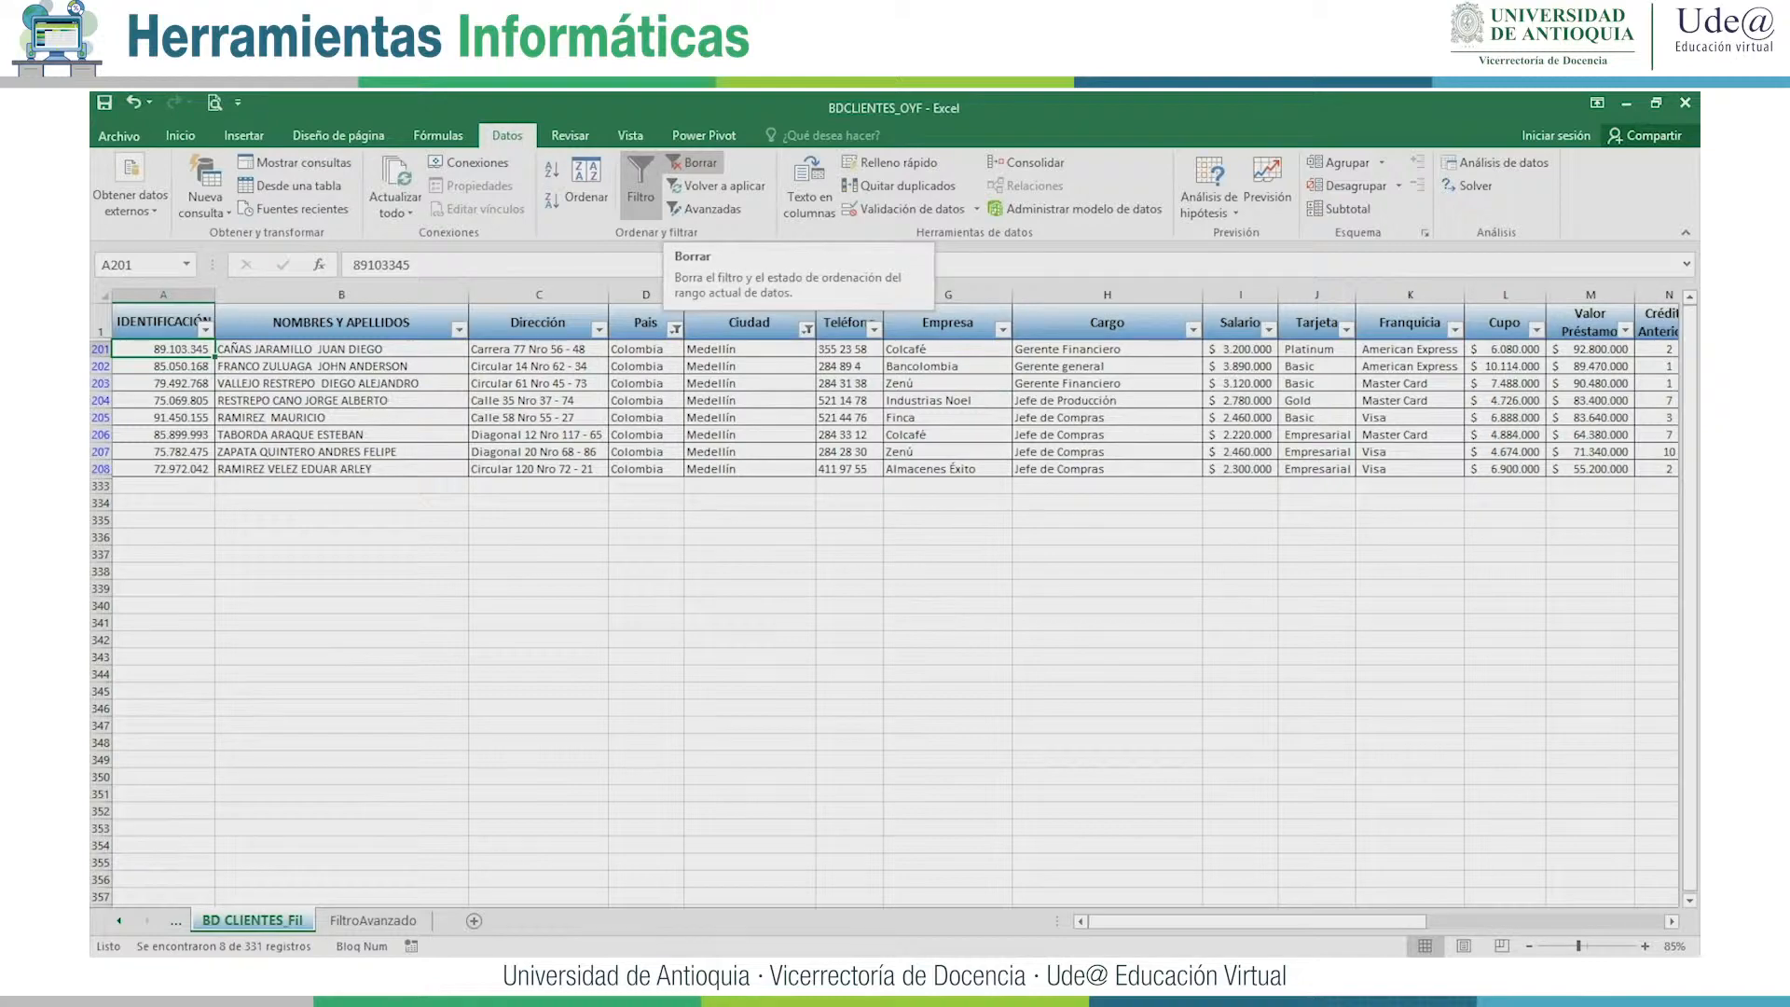
# Clear all active filters from the client database and look over the full list of records and columns.
pyautogui.click(694, 162)
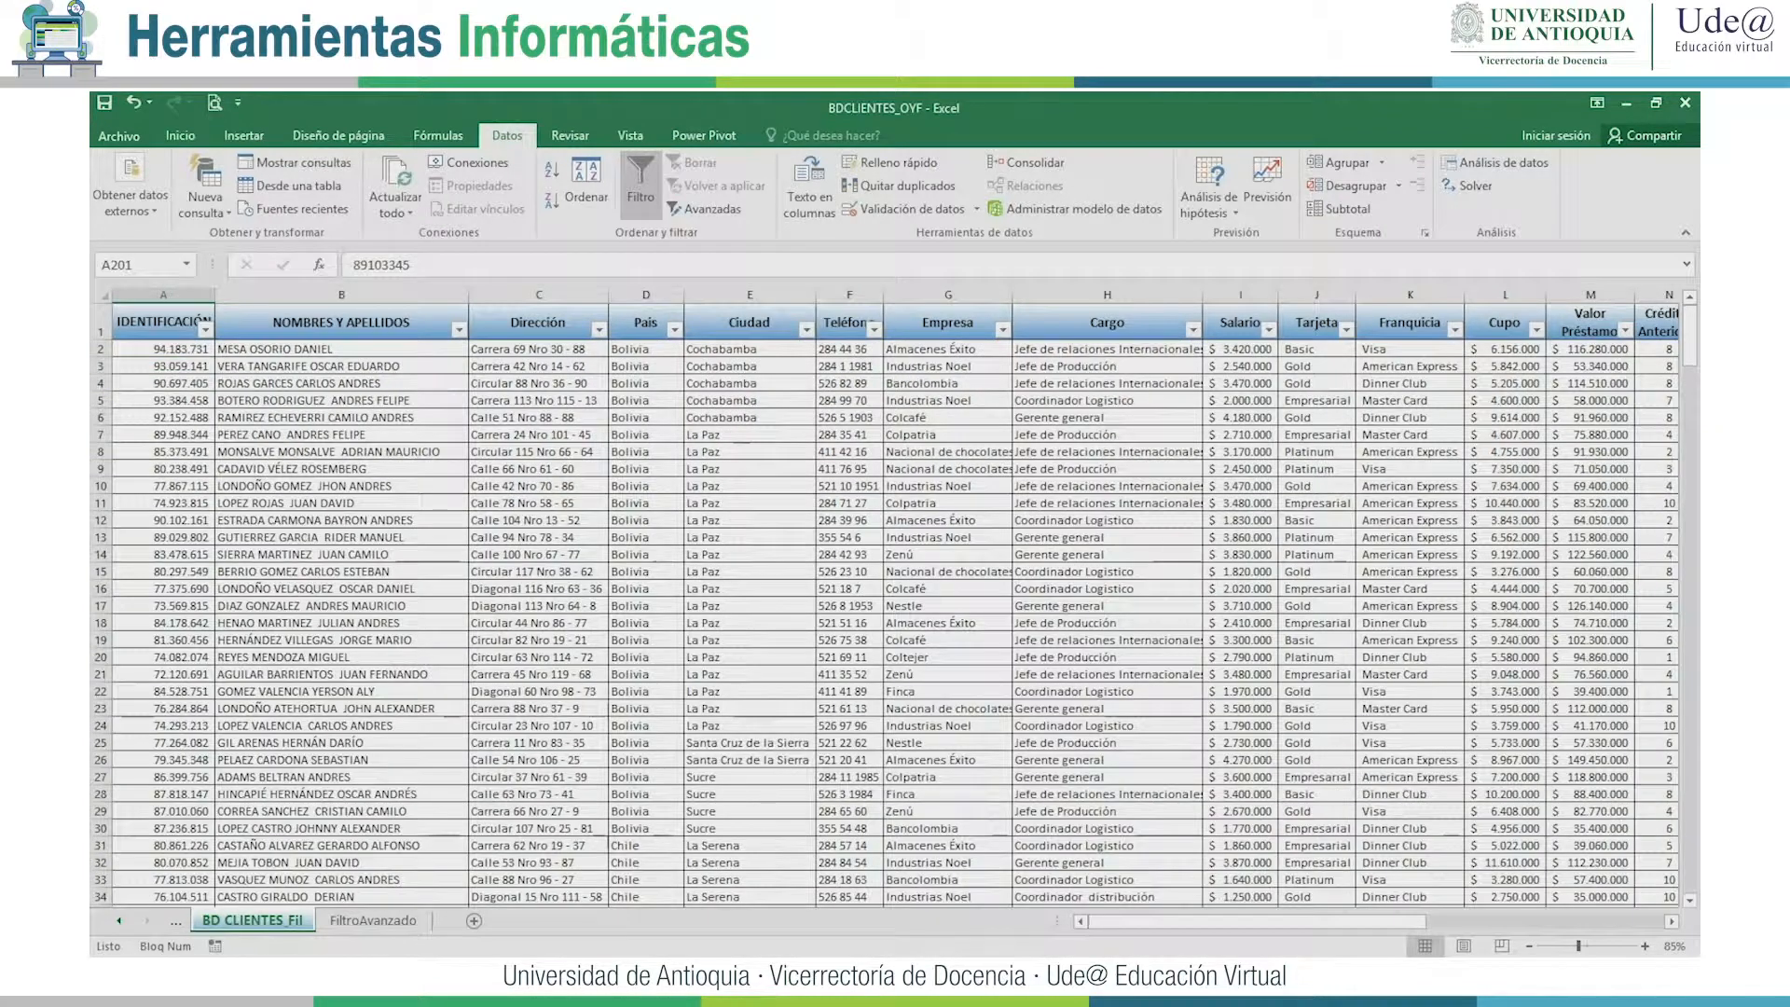
pyautogui.scroll(-20, 893, 606)
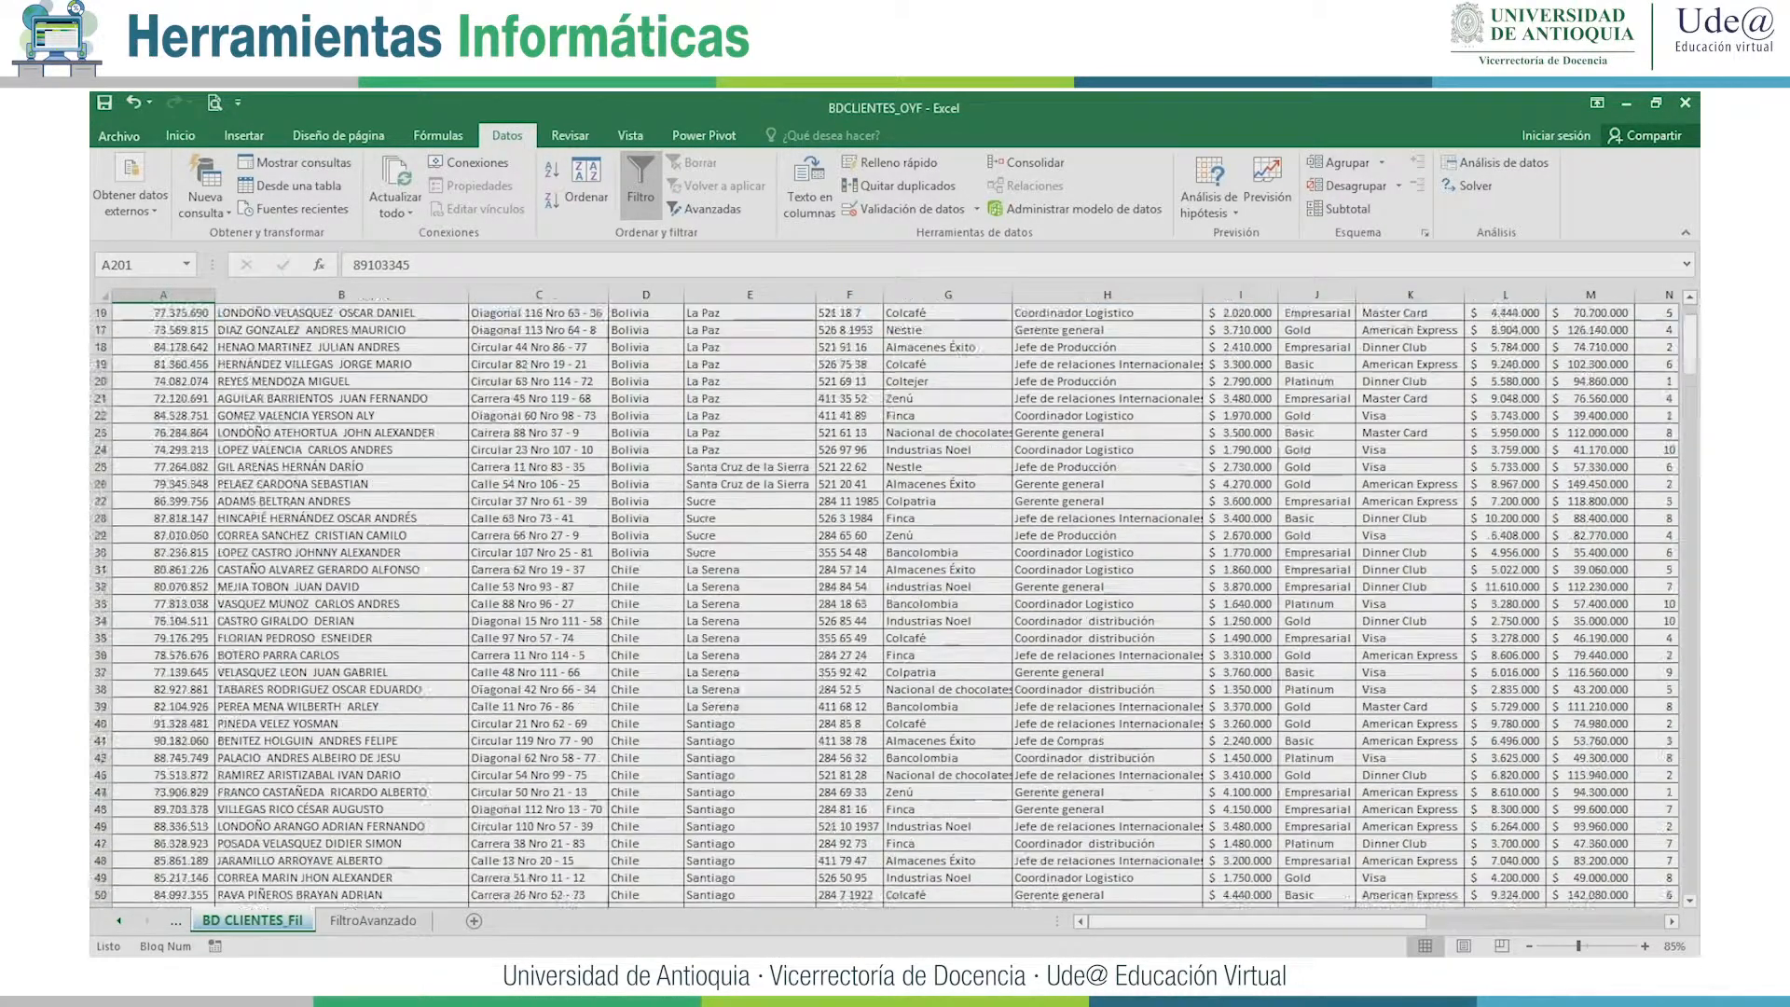
pyautogui.scroll(20, 893, 606)
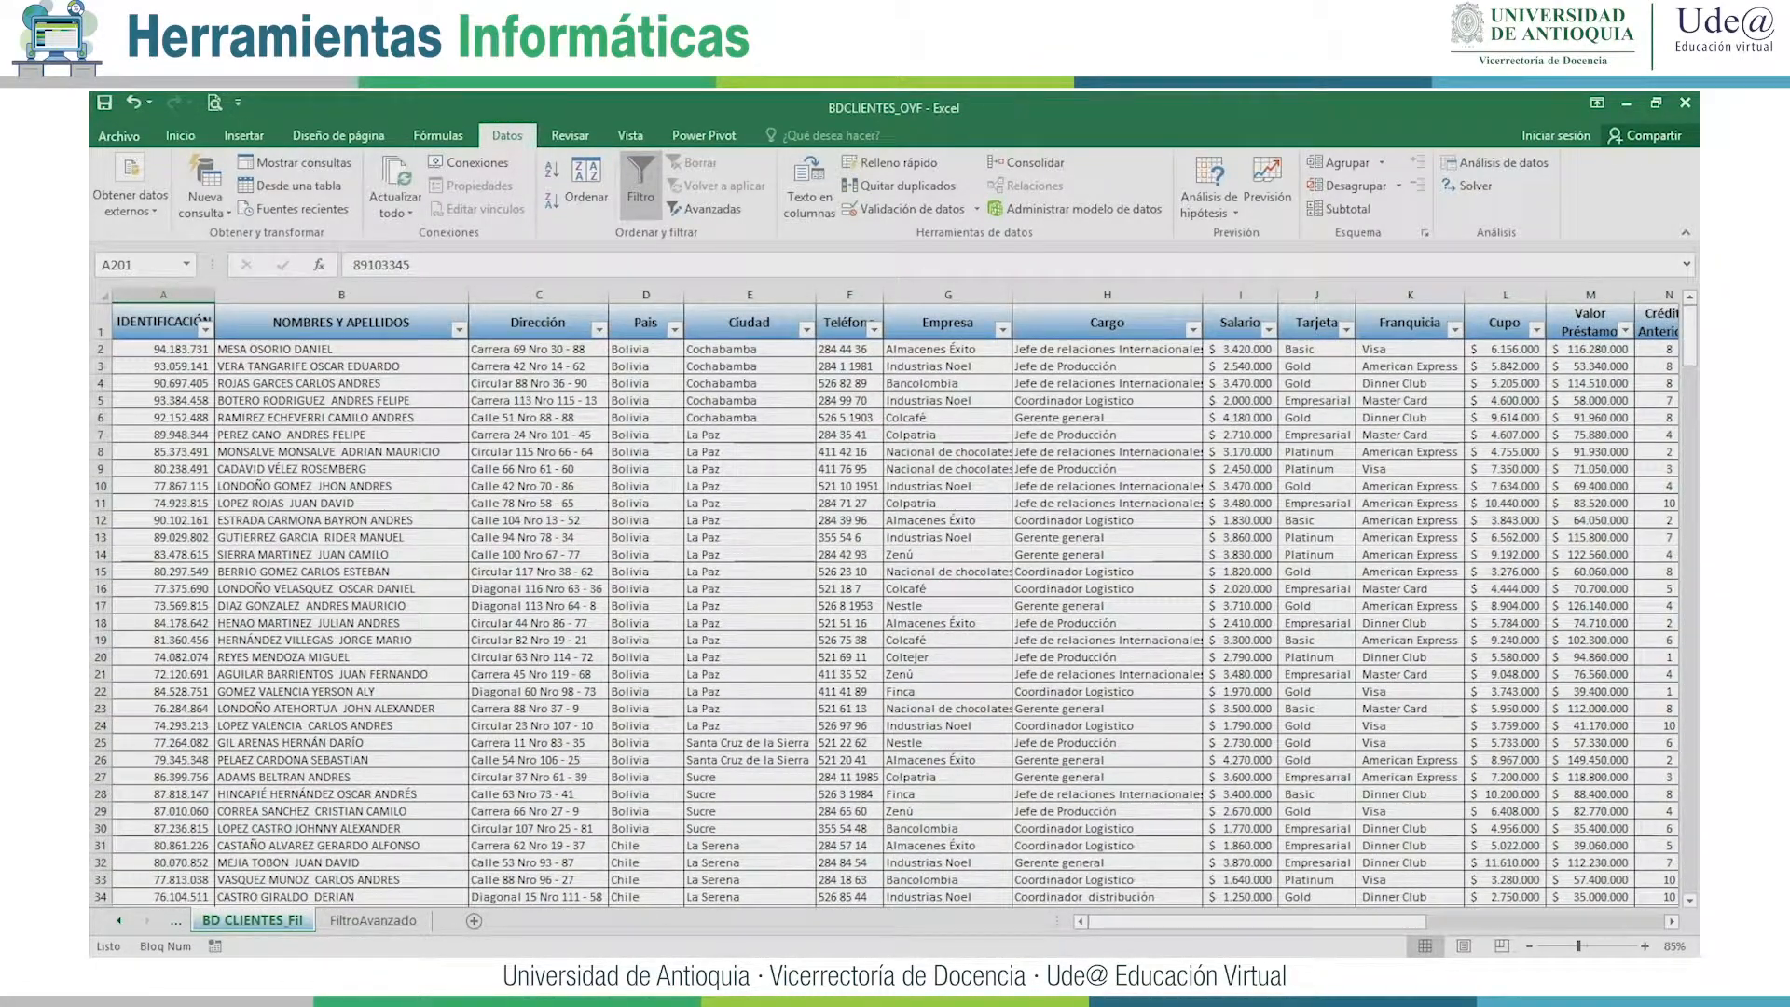
pyautogui.moveTo(1133, 921); pyautogui.dragTo(1173, 921)
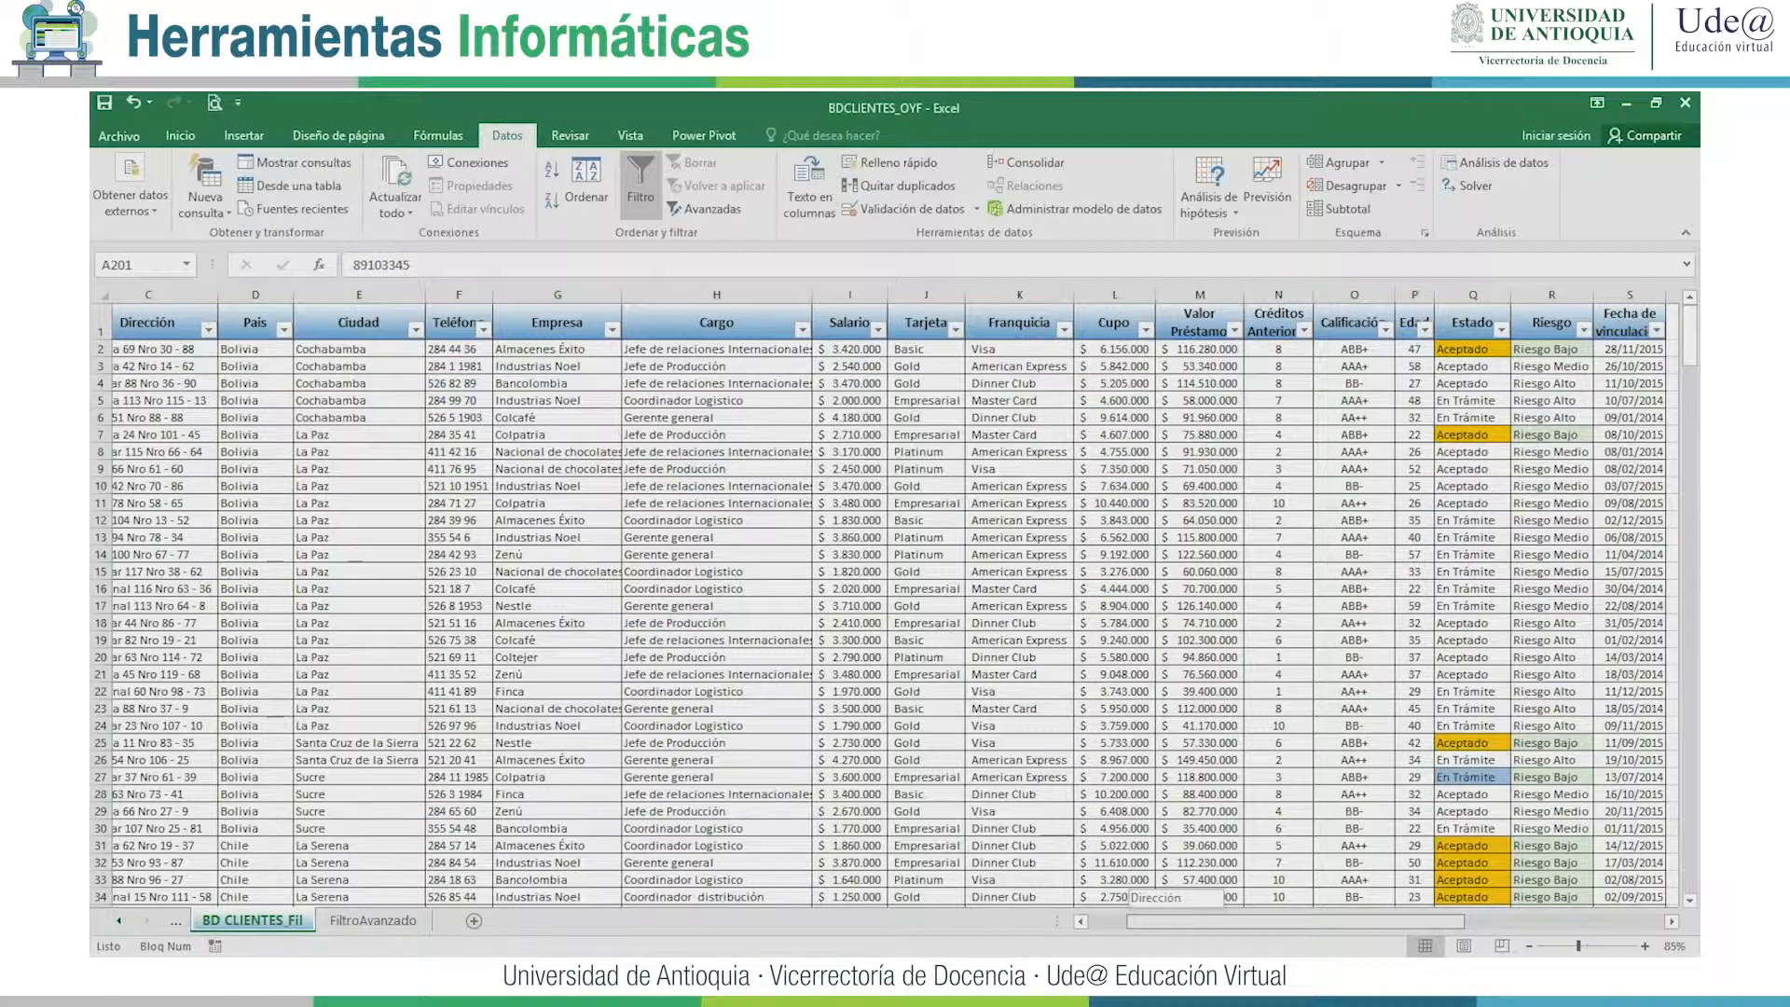
pyautogui.moveTo(1173, 921); pyautogui.dragTo(1130, 922)
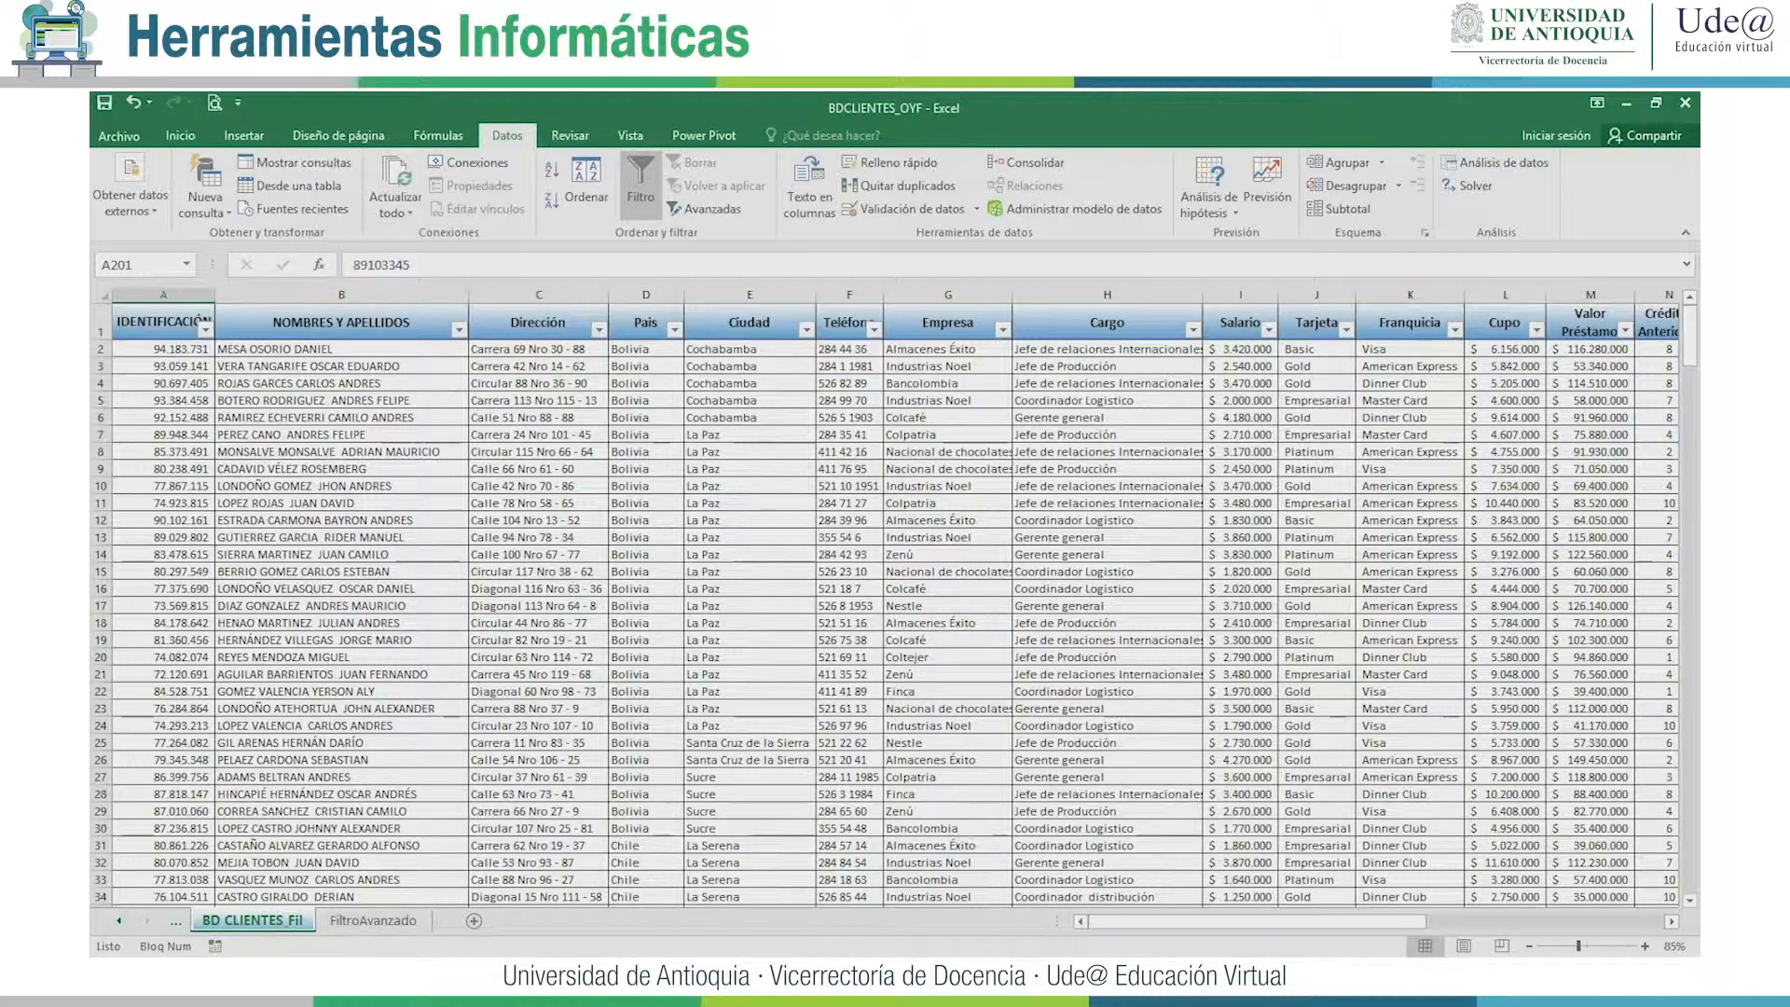
# Filter the Créditos Anteriores column with a between condition from 3 to 7.
pyautogui.hscroll(1, 893, 597)
pyautogui.hscroll(1, 893, 597)
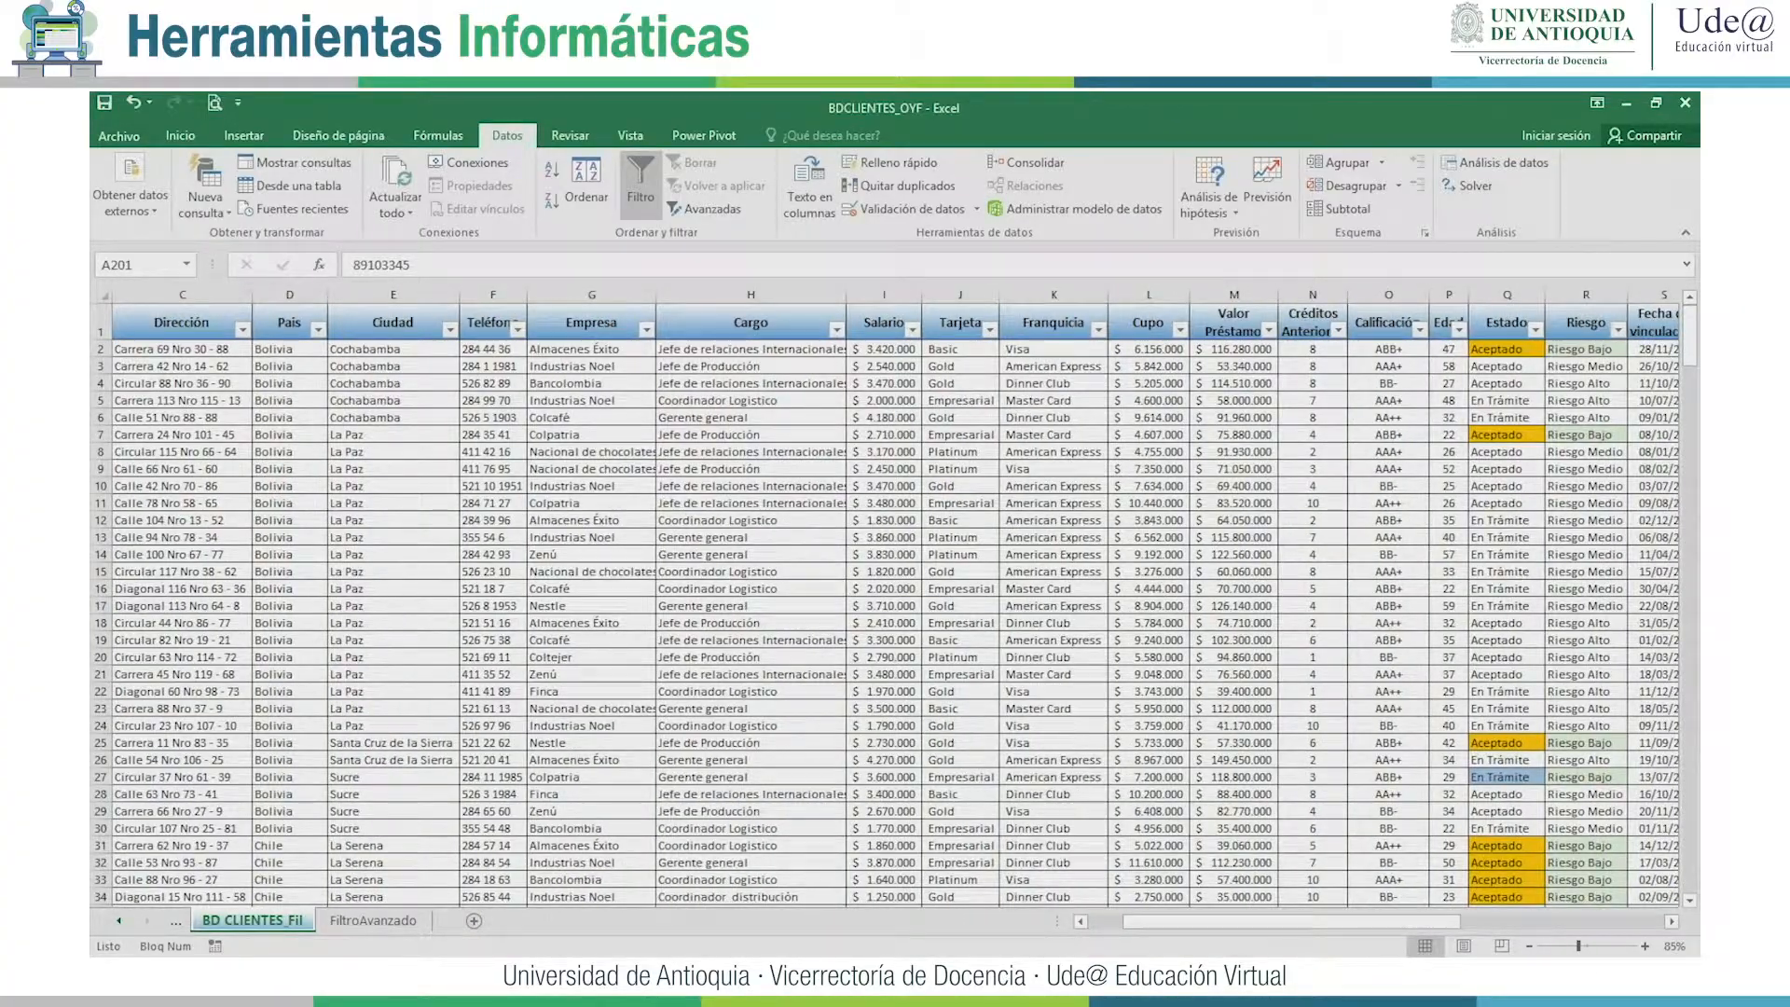
pyautogui.click(1339, 330)
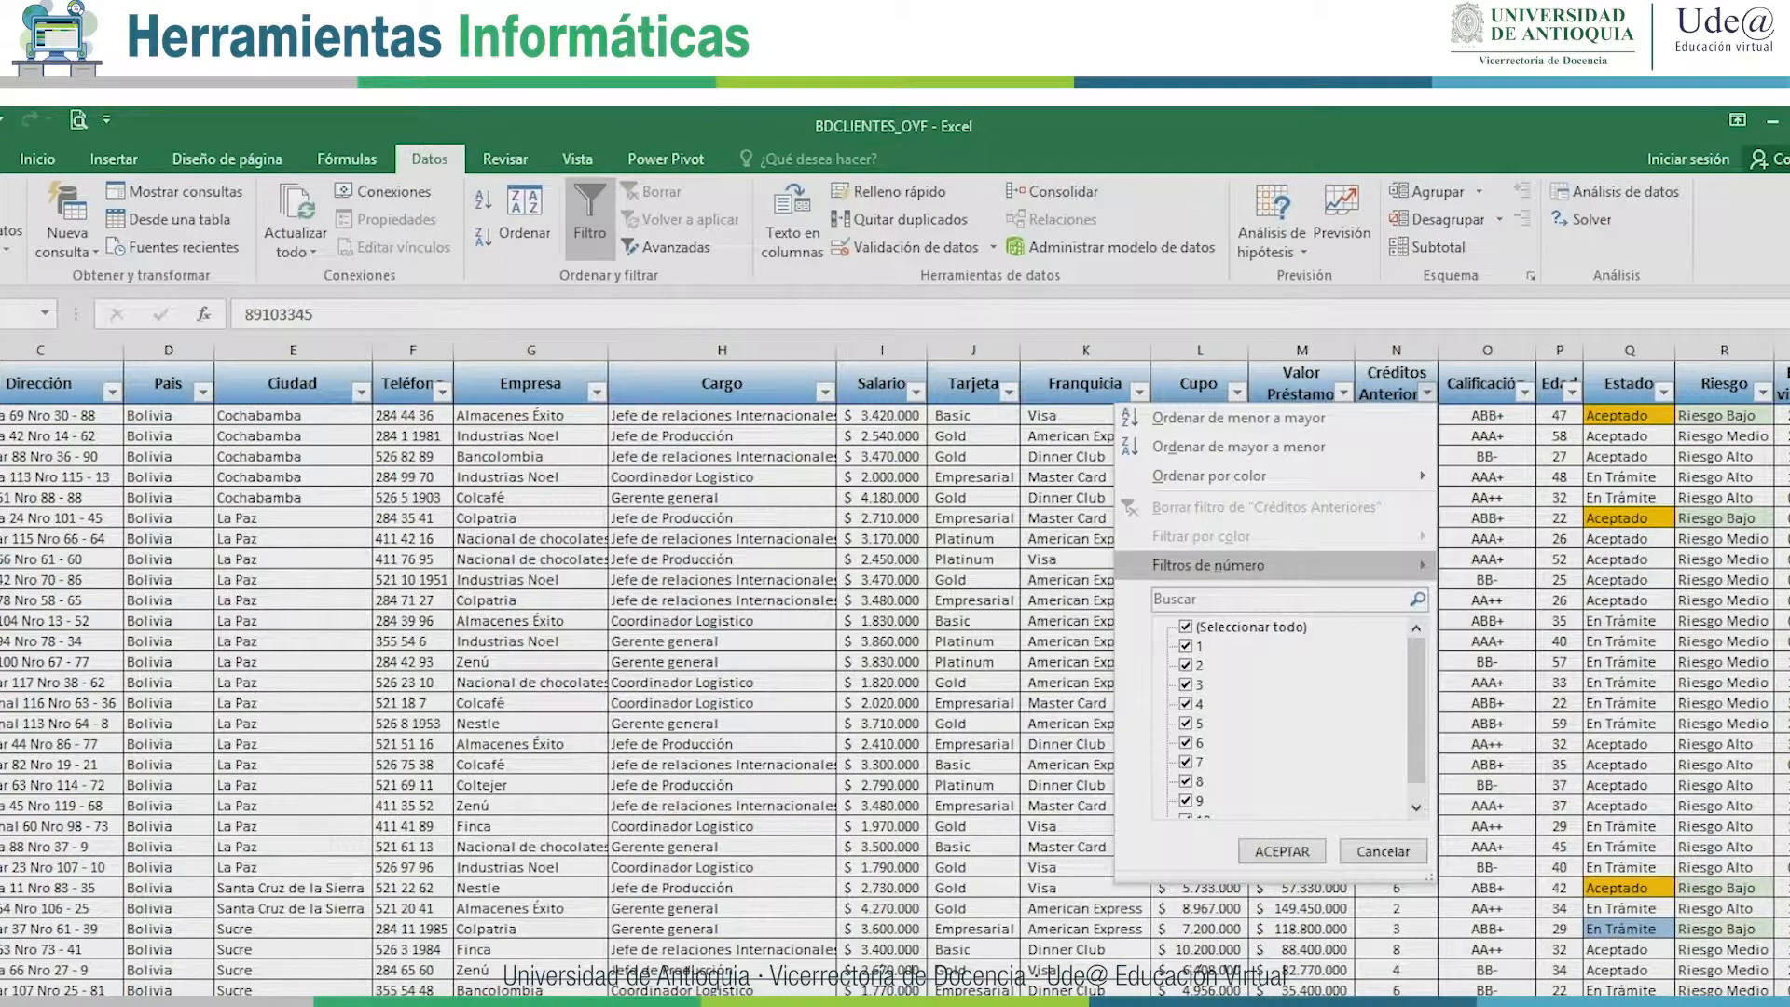
pyautogui.moveTo(1181, 518)
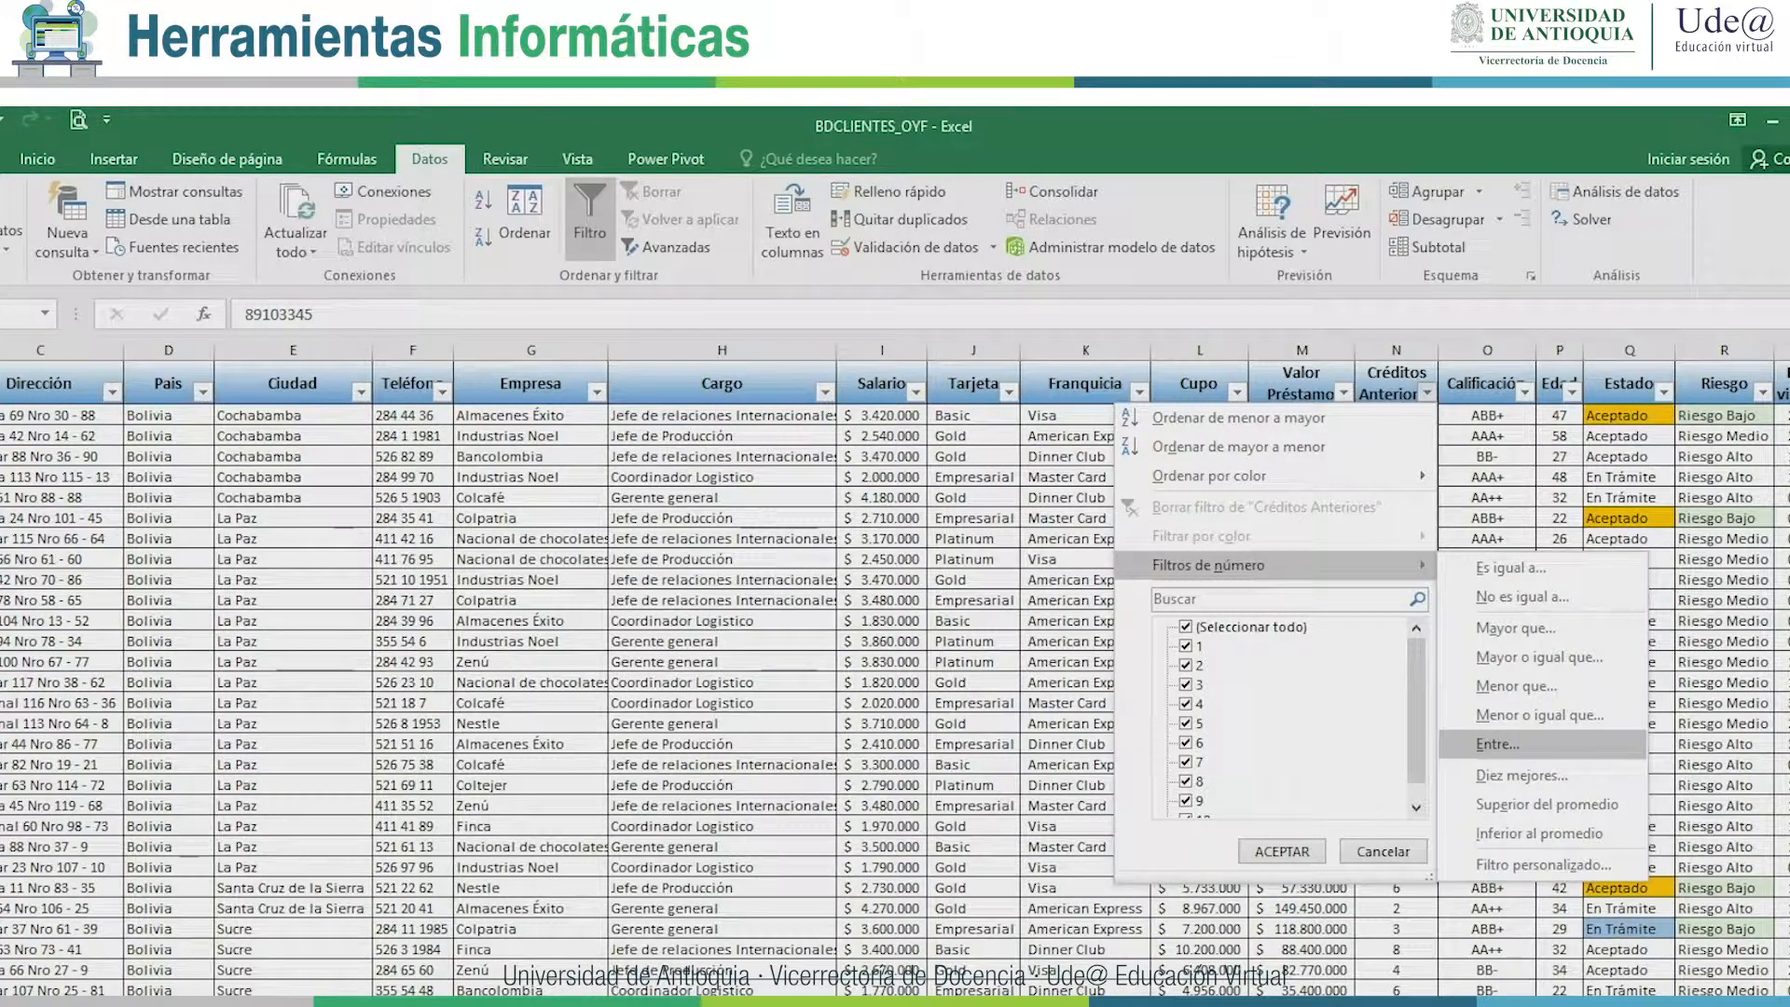
pyautogui.click(1497, 743)
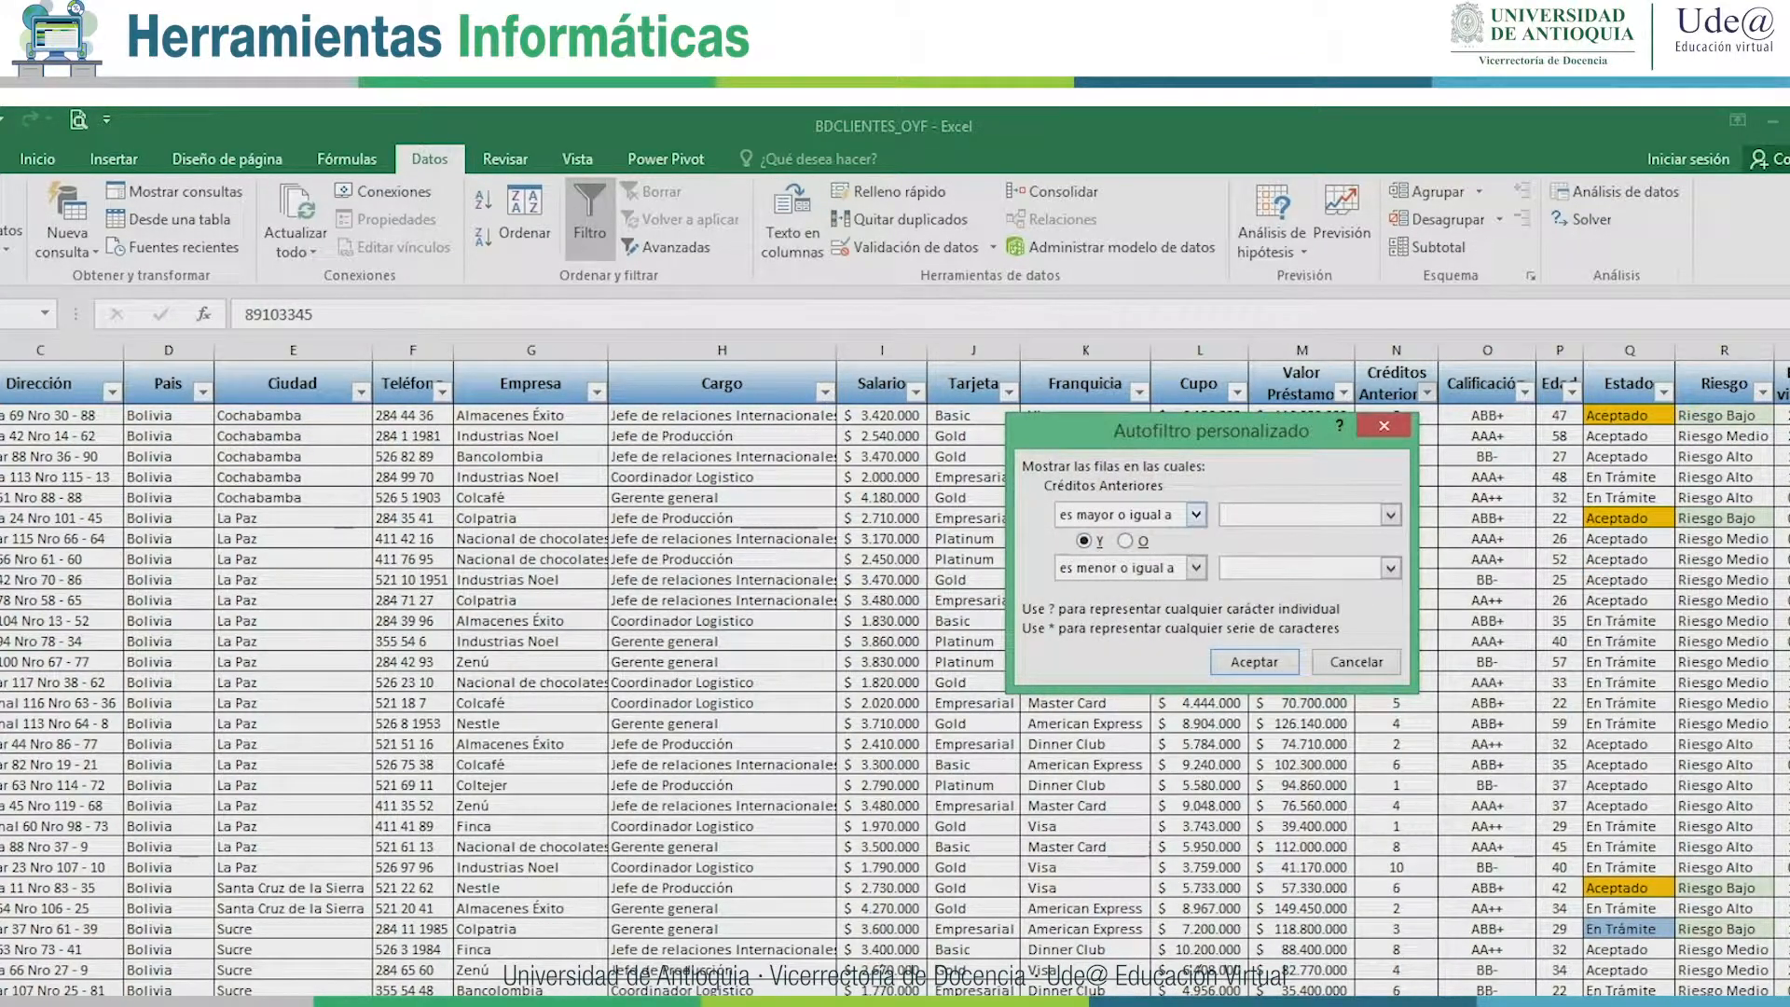
pyautogui.moveTo(1211, 431); pyautogui.dragTo(1018, 398)
pyautogui.write('3')
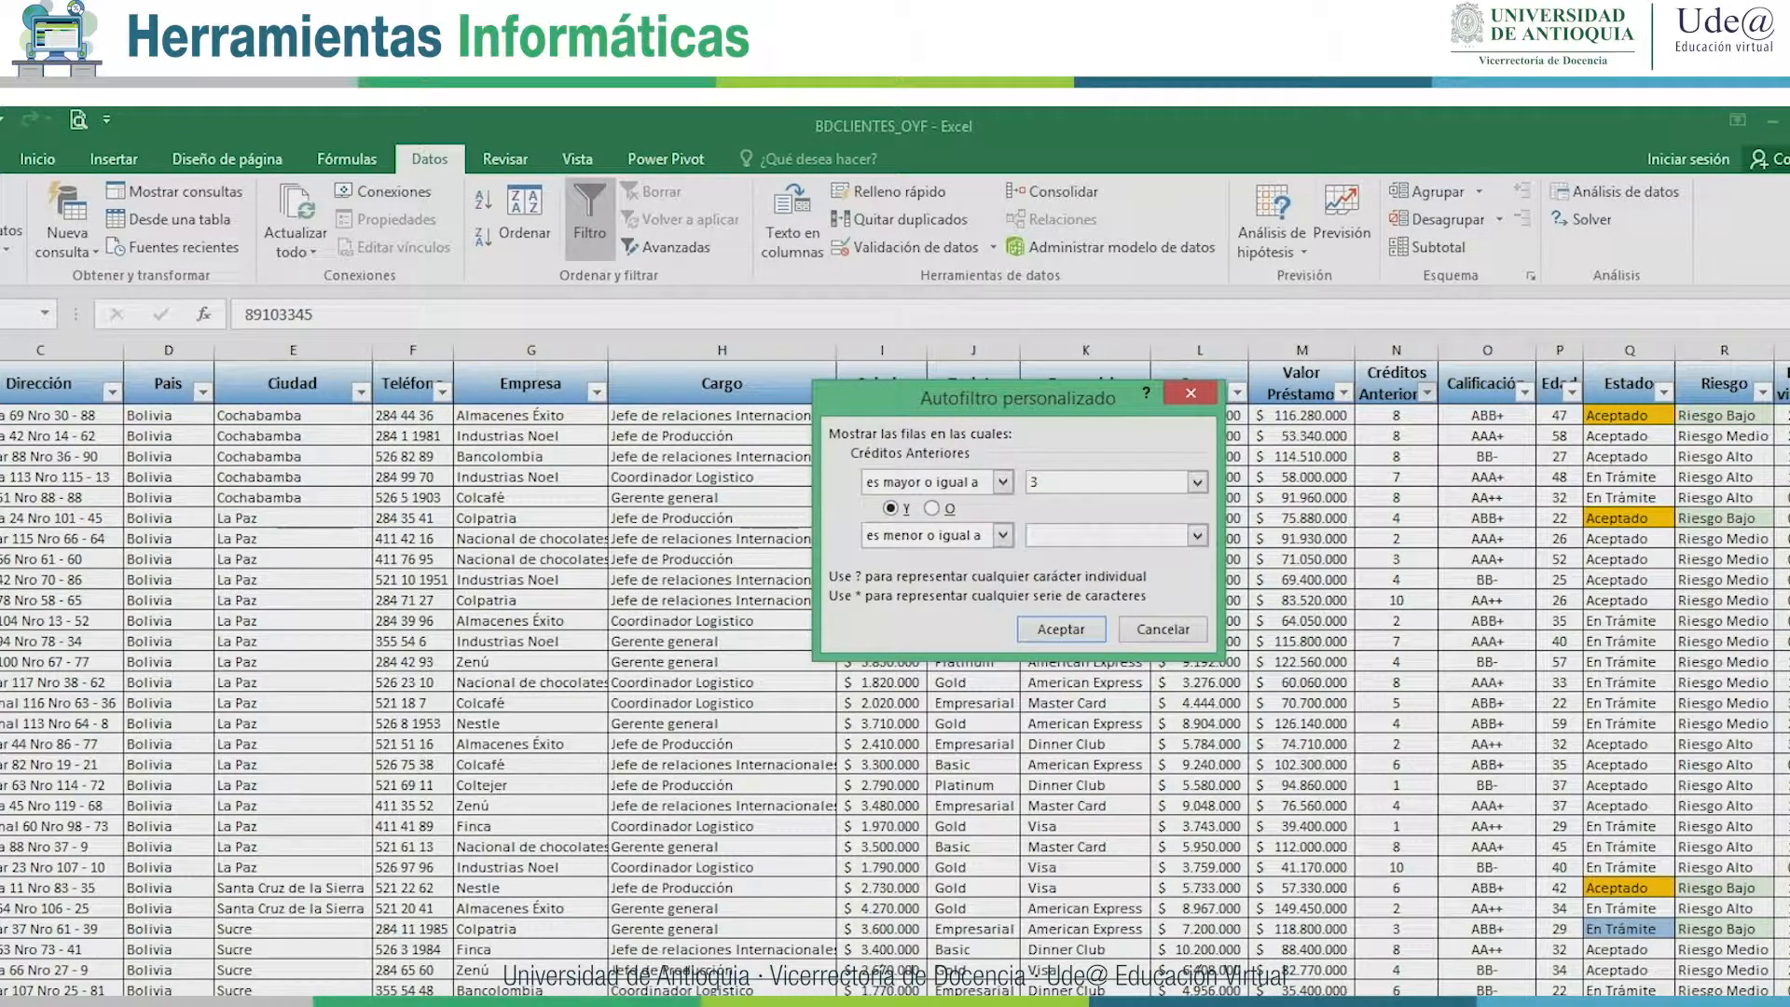
pyautogui.write('7')
pyautogui.click(1061, 630)
# Review the records filtered by previous credits and filter the Edad column to ages greater than 40.
pyautogui.scroll(-5, 895, 652)
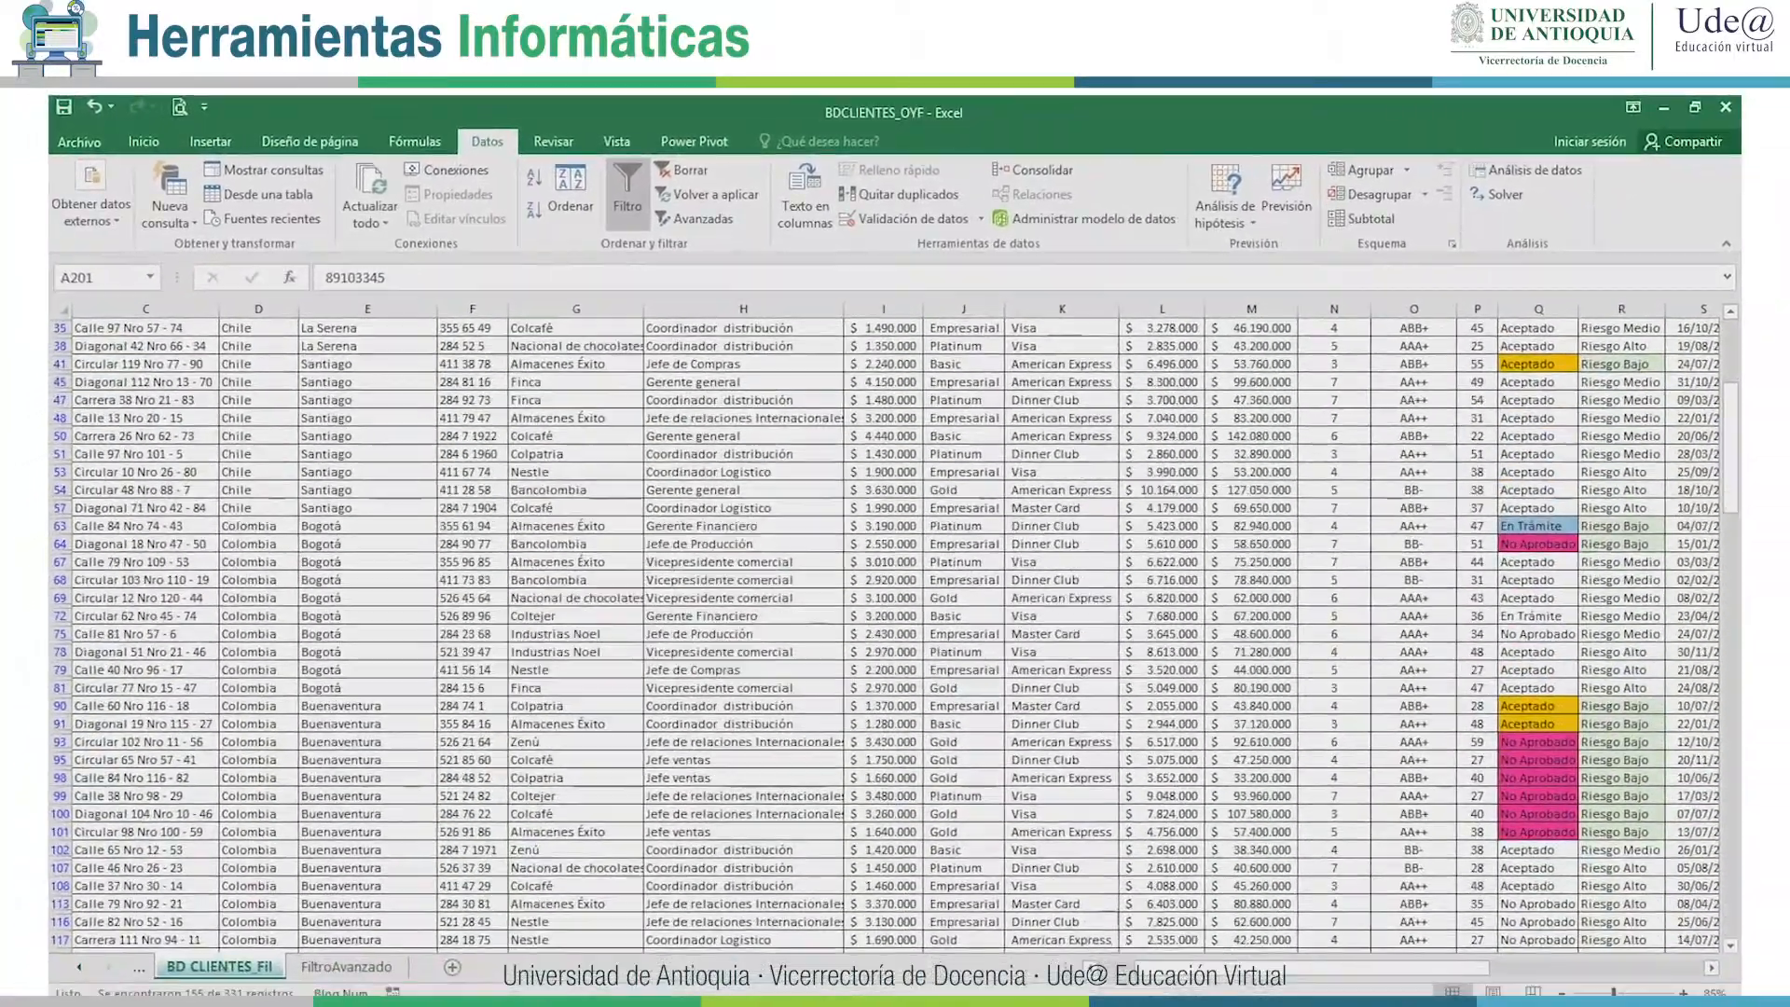
pyautogui.scroll(-18, 895, 606)
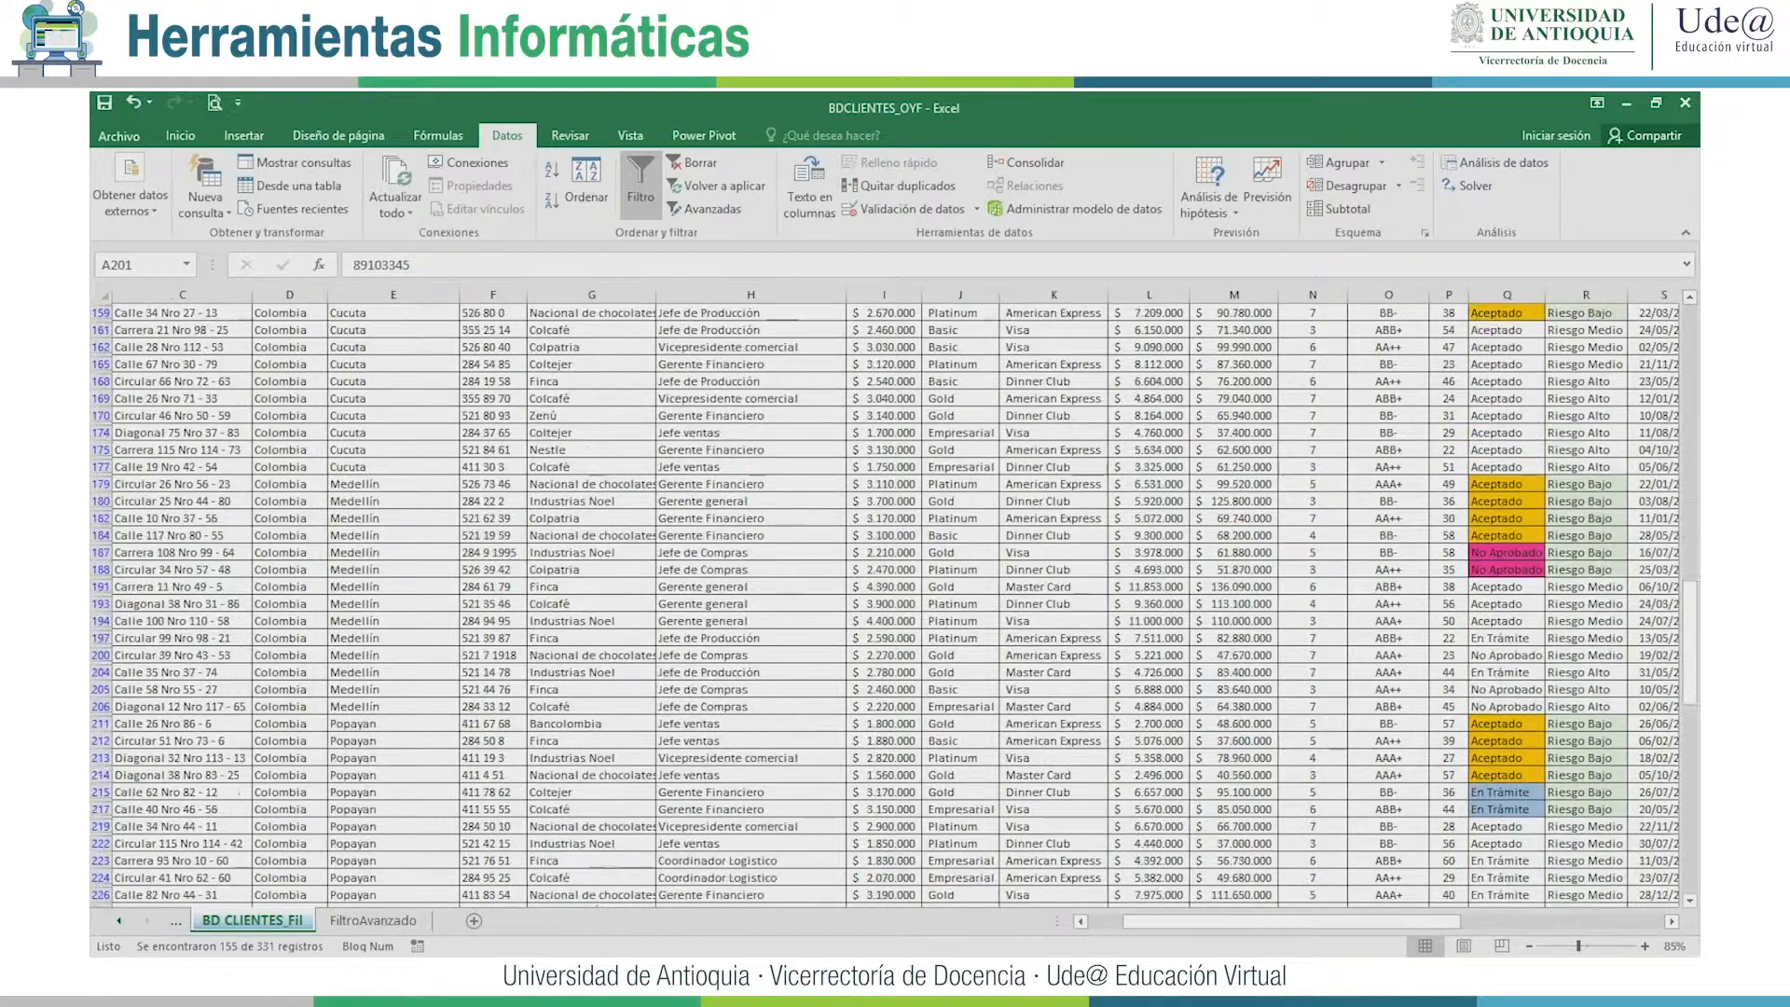
pyautogui.scroll(9, 895, 606)
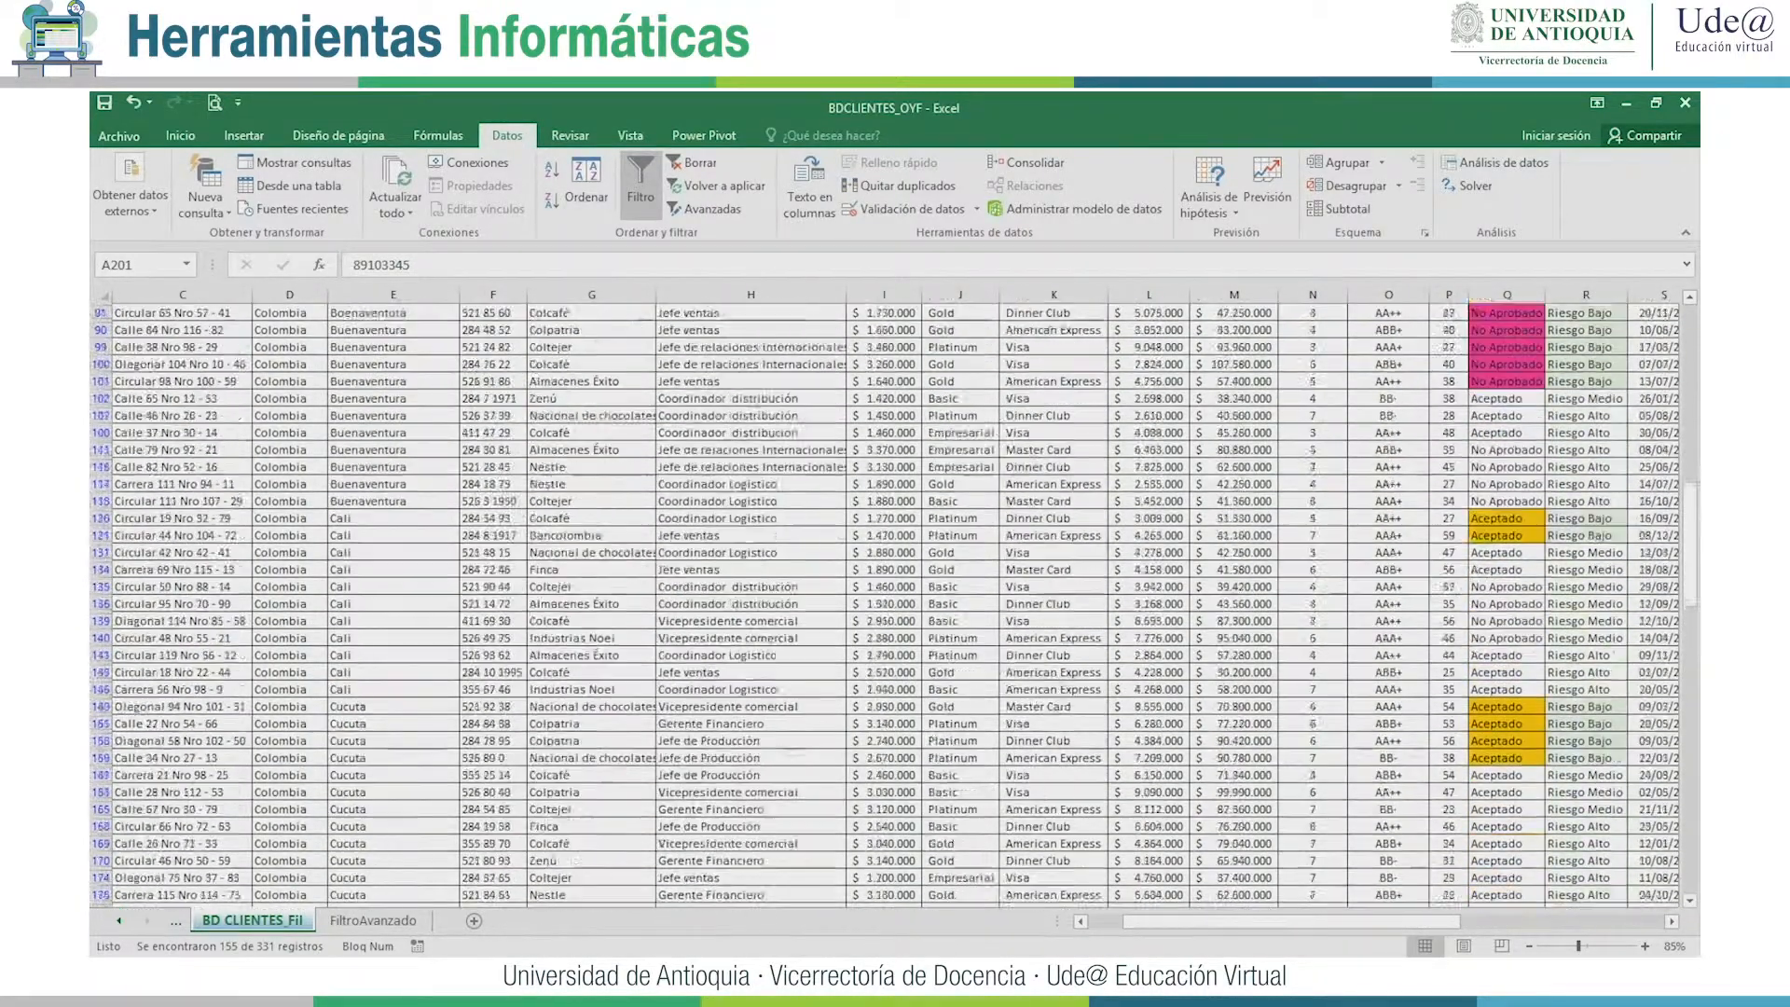
pyautogui.scroll(10, 895, 606)
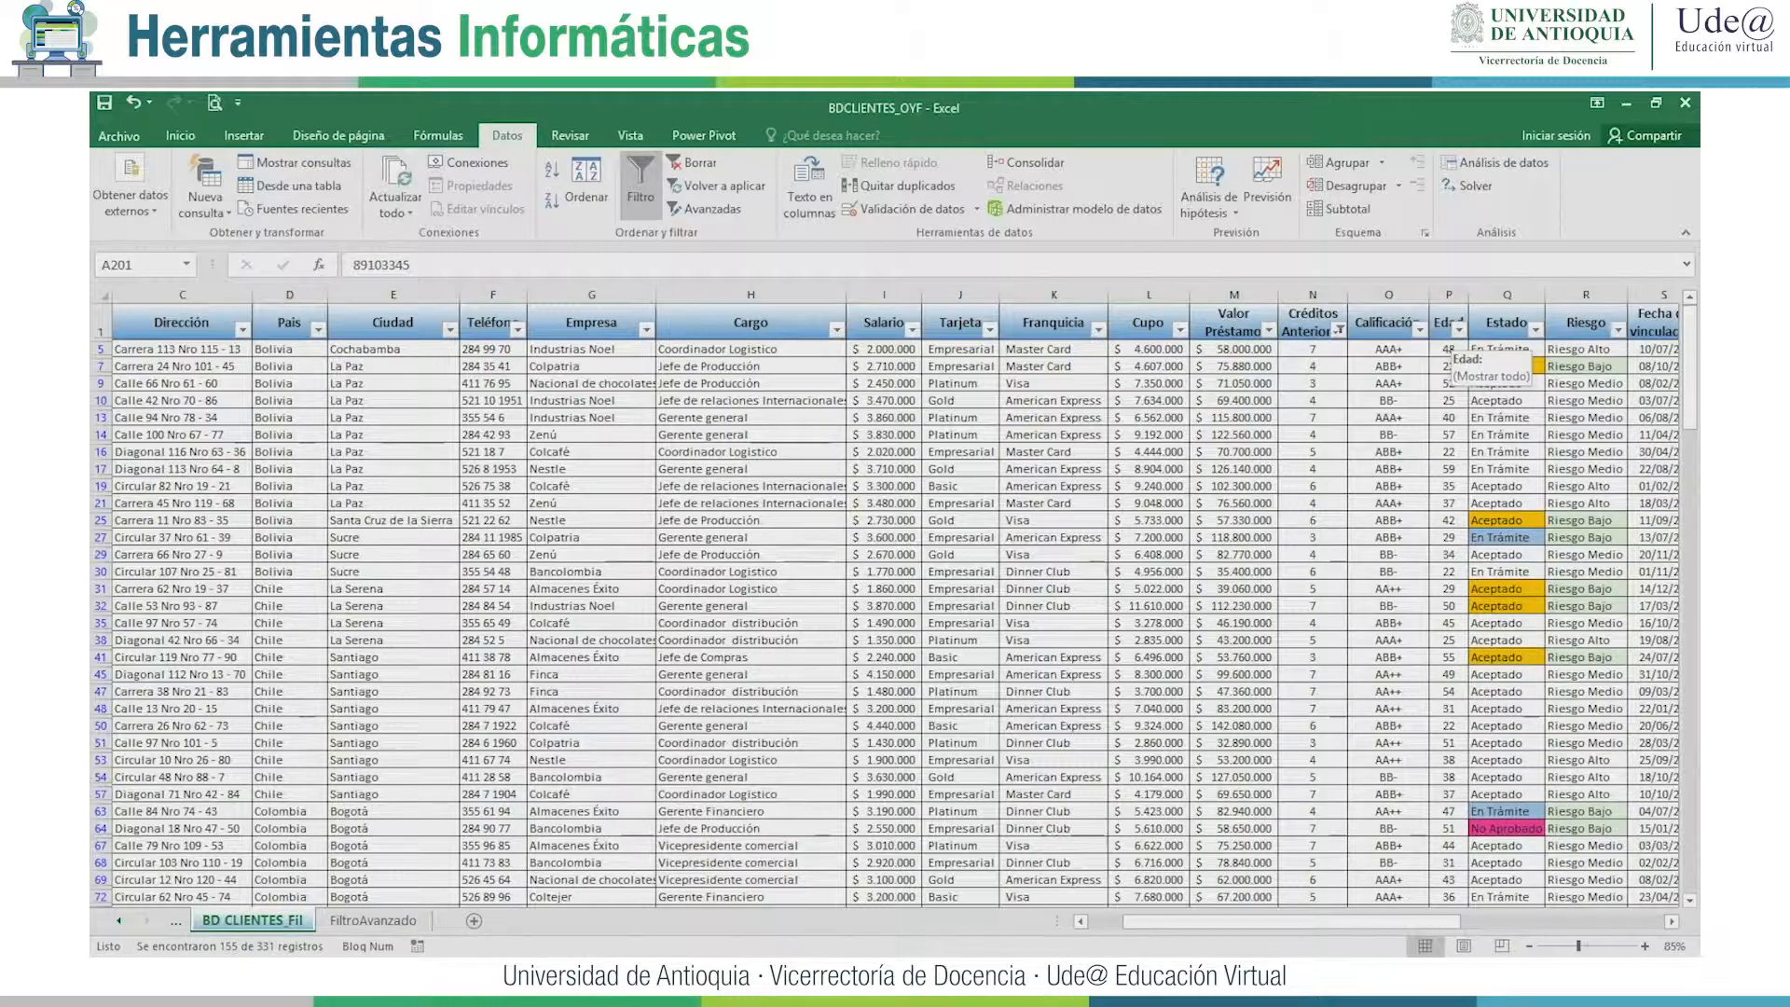
pyautogui.click(1459, 329)
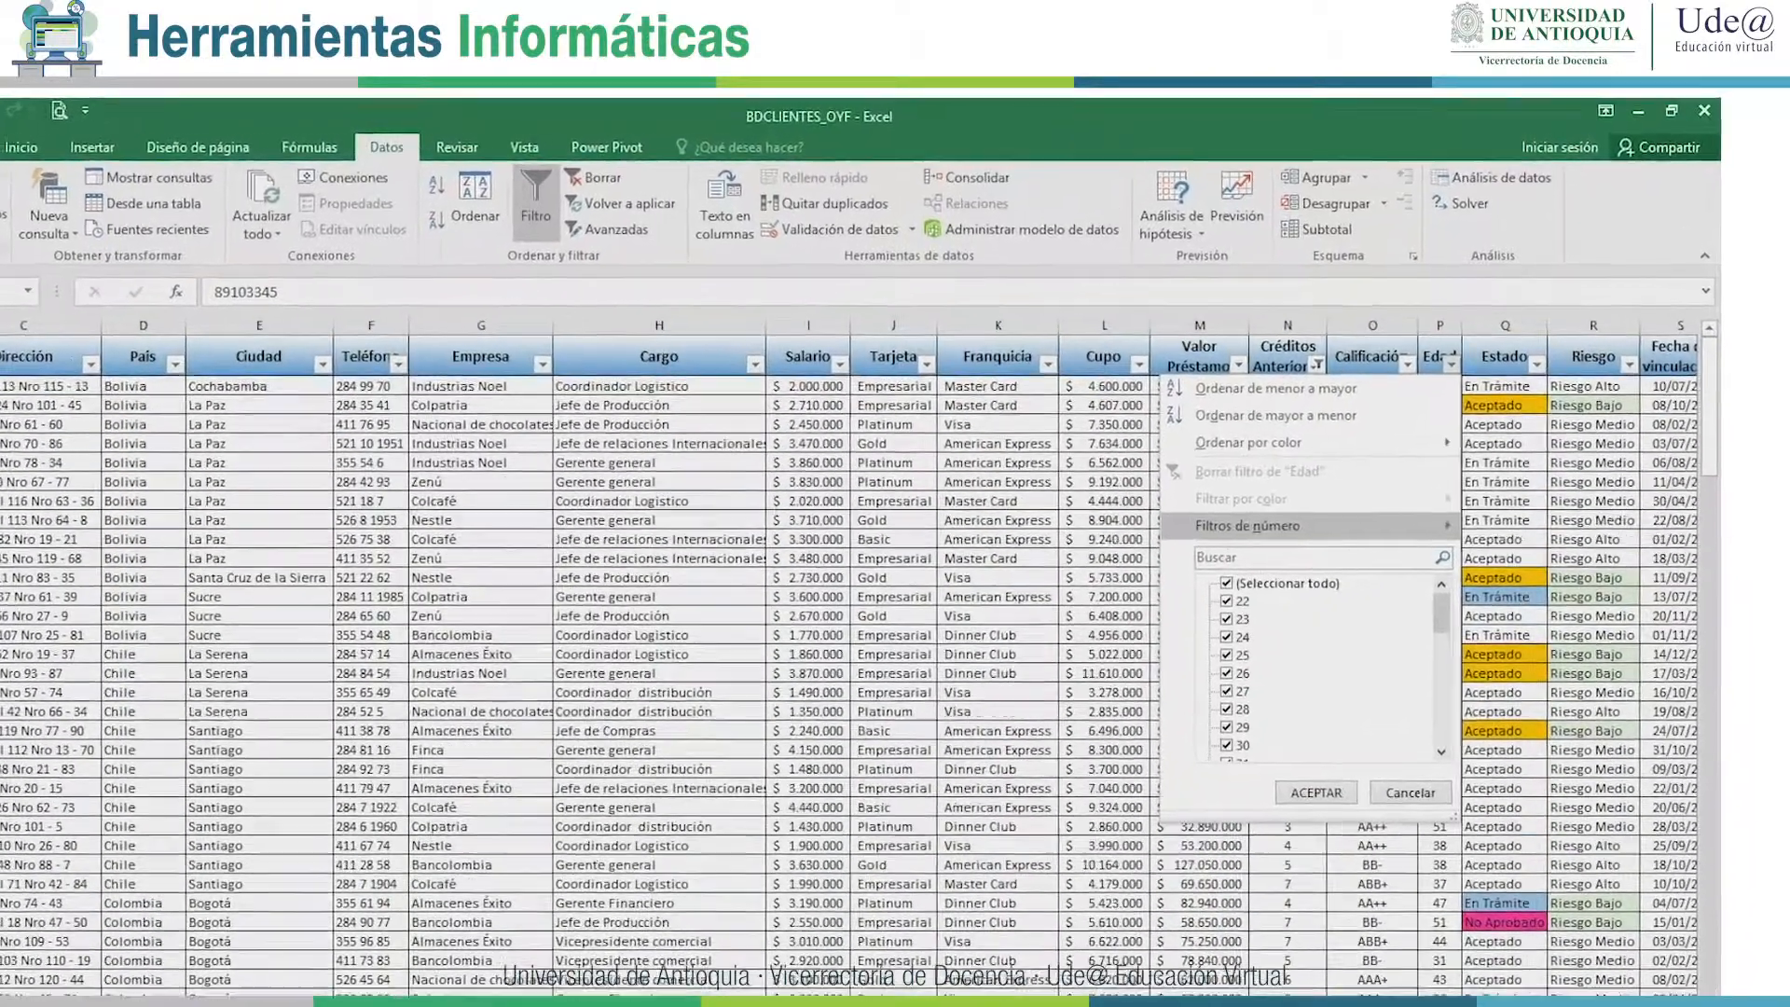
pyautogui.moveTo(1277, 473)
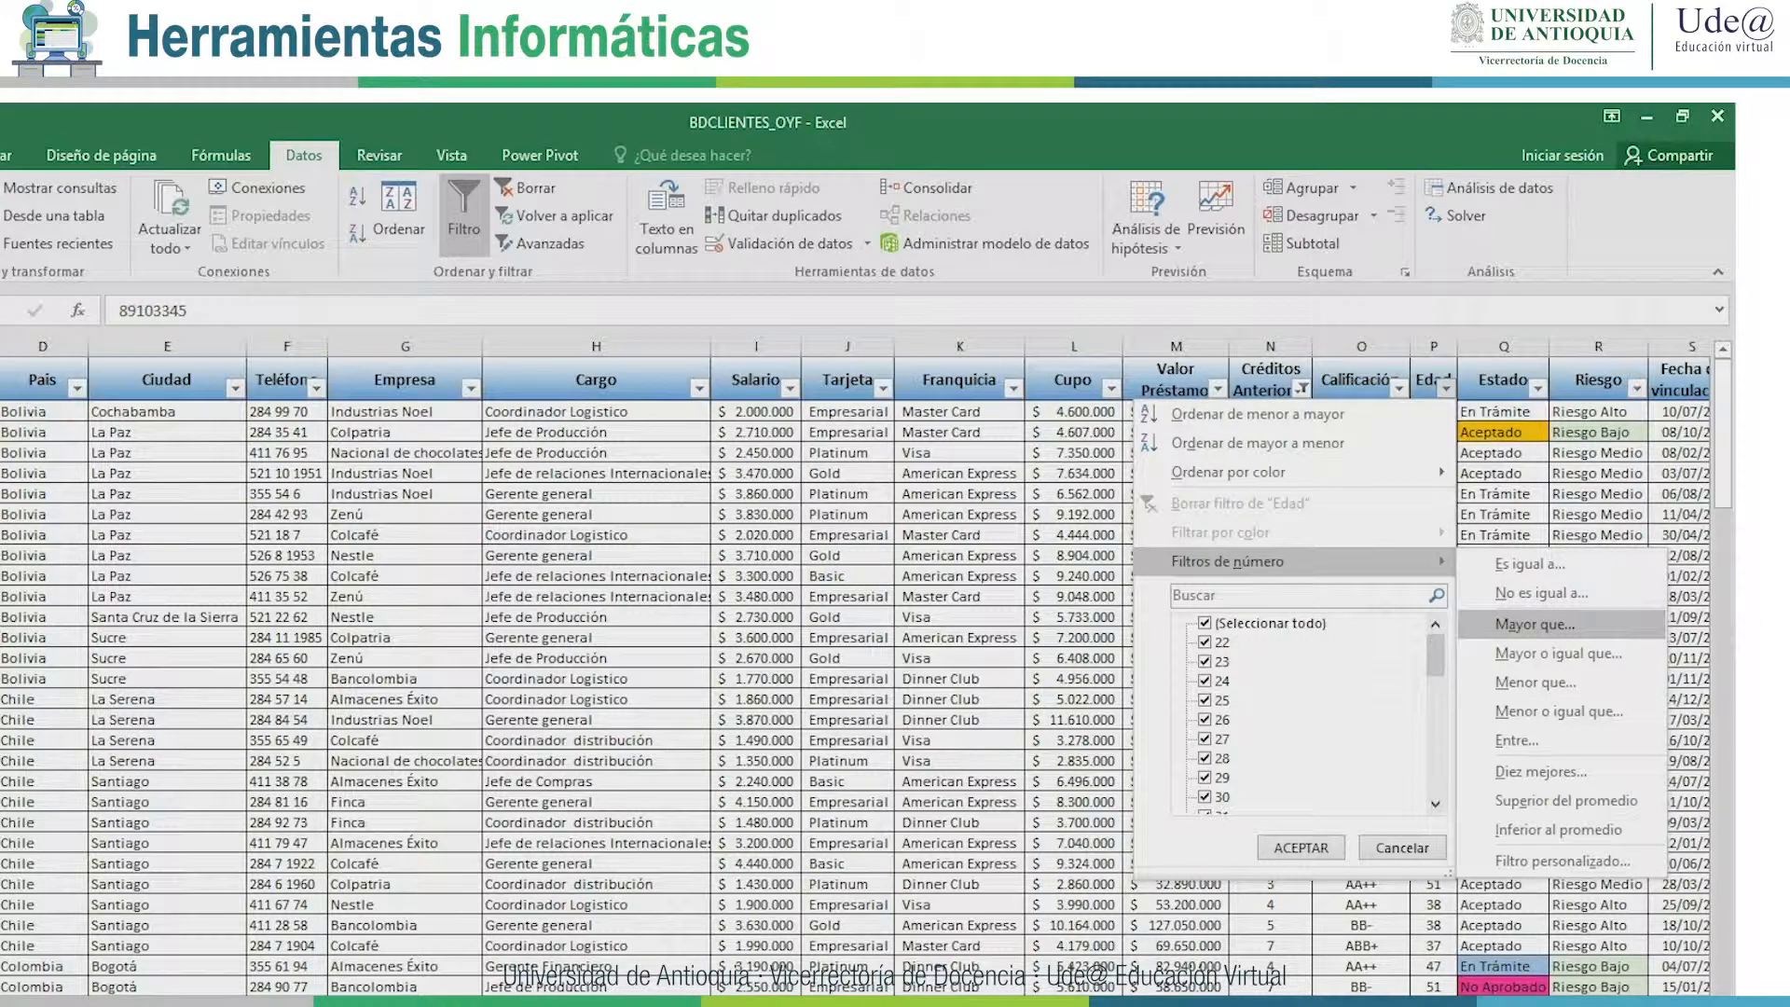
pyautogui.click(1535, 625)
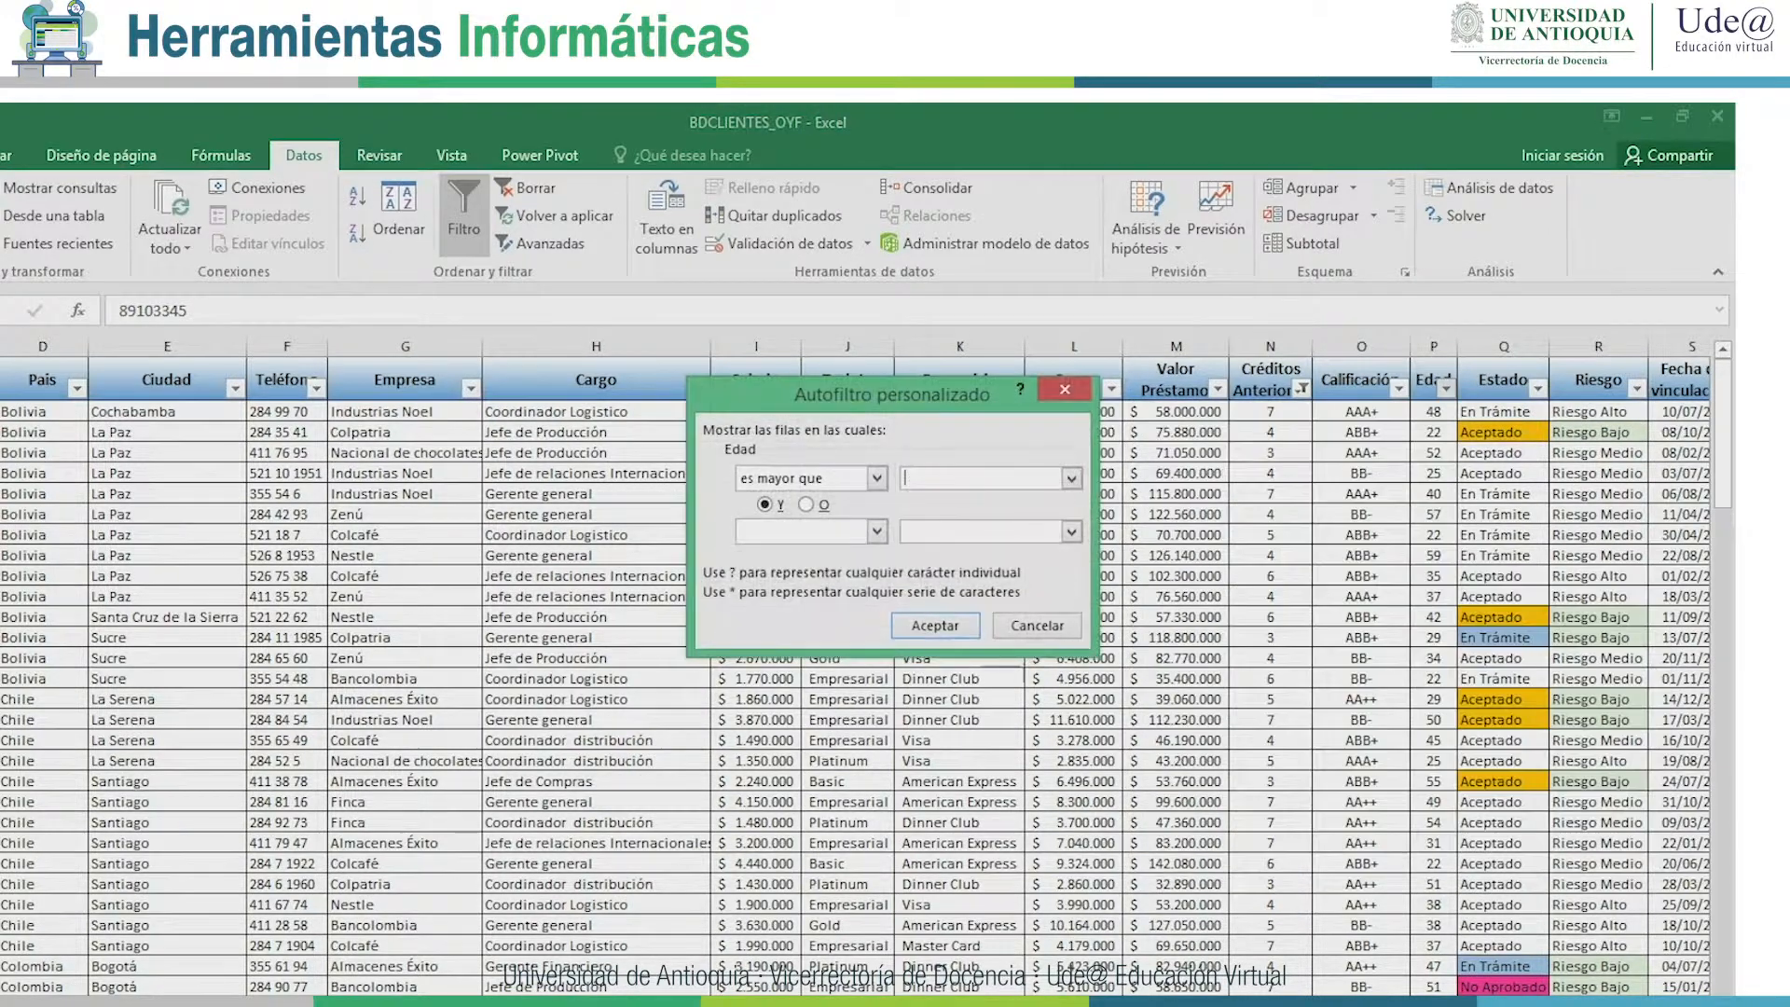
pyautogui.write('40')
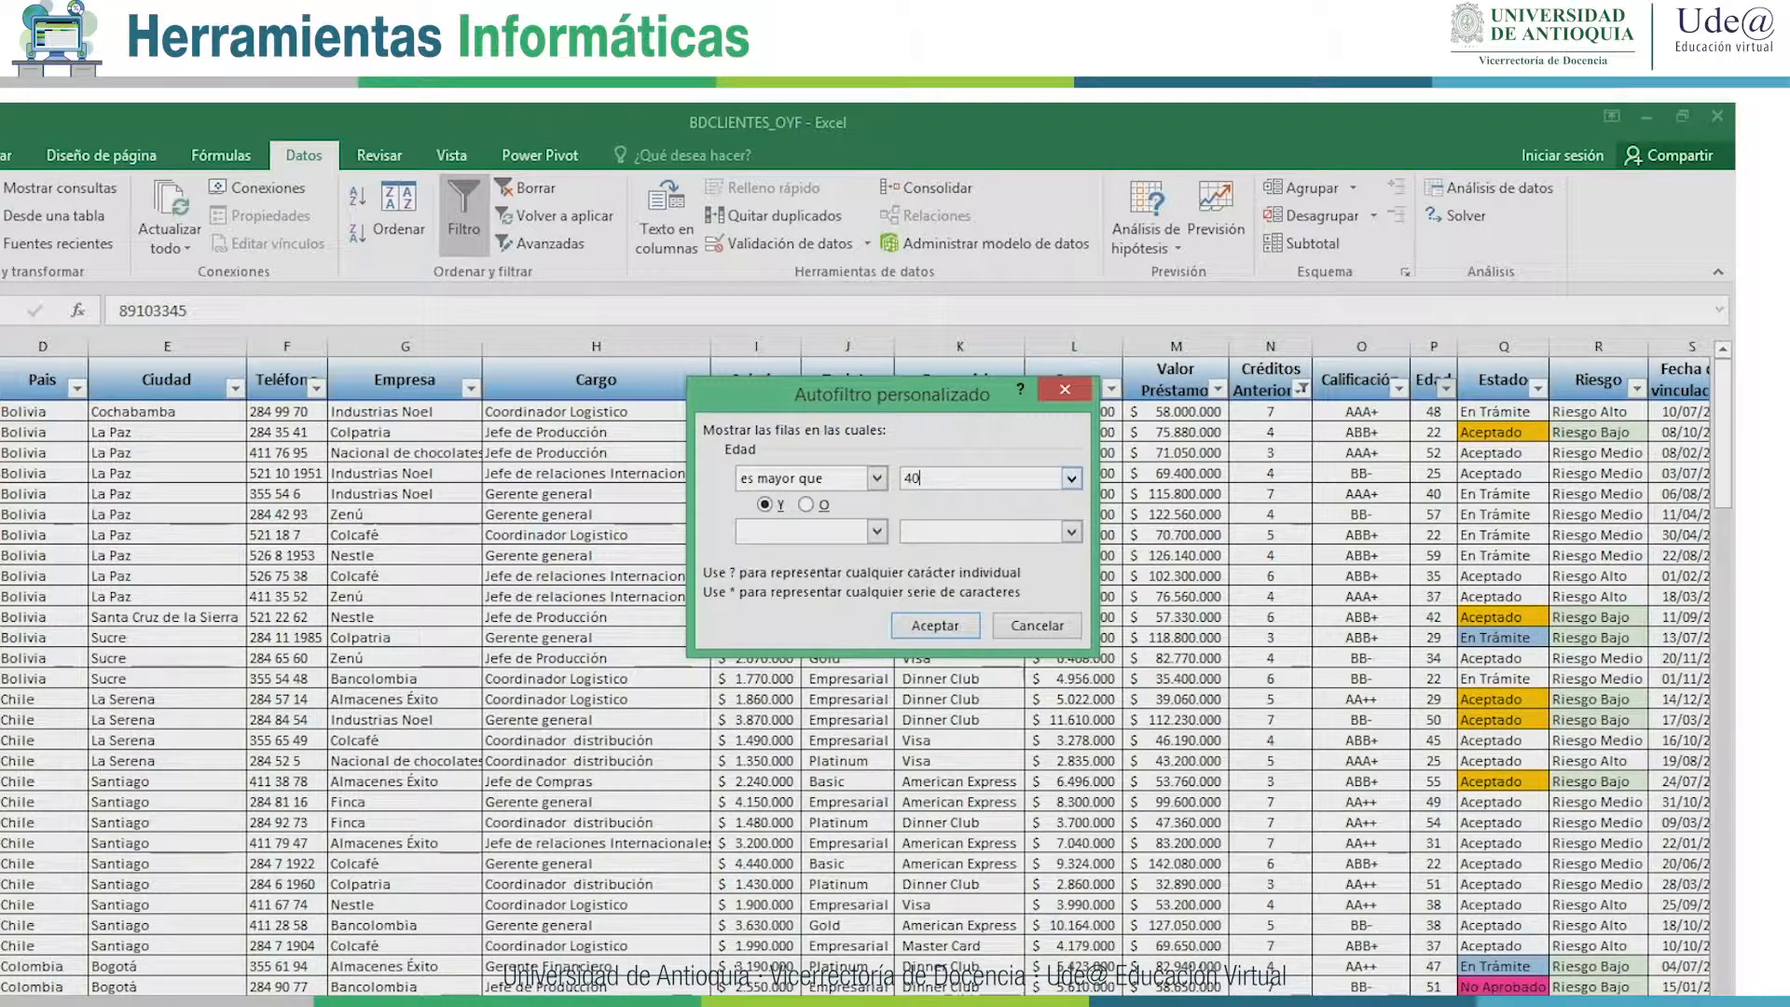
pyautogui.click(935, 625)
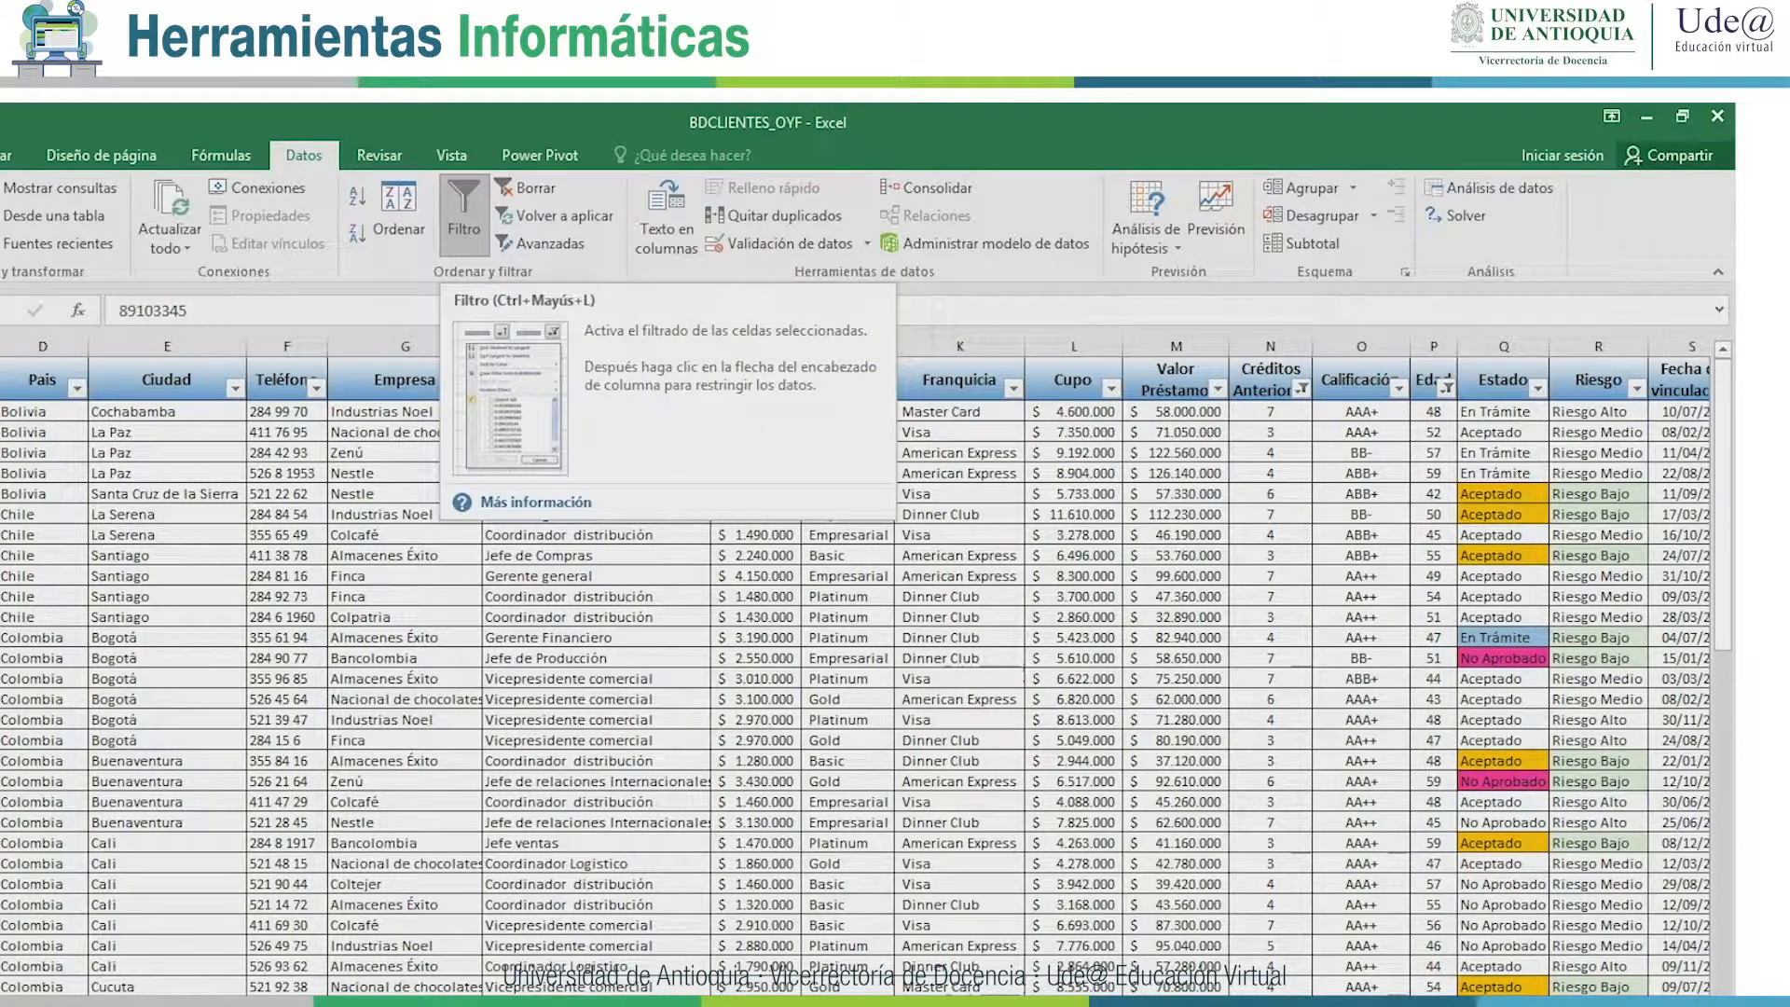
# Clear the filters, turn off the AutoFilter on the client database and return to cell A1.
pyautogui.click(525, 187)
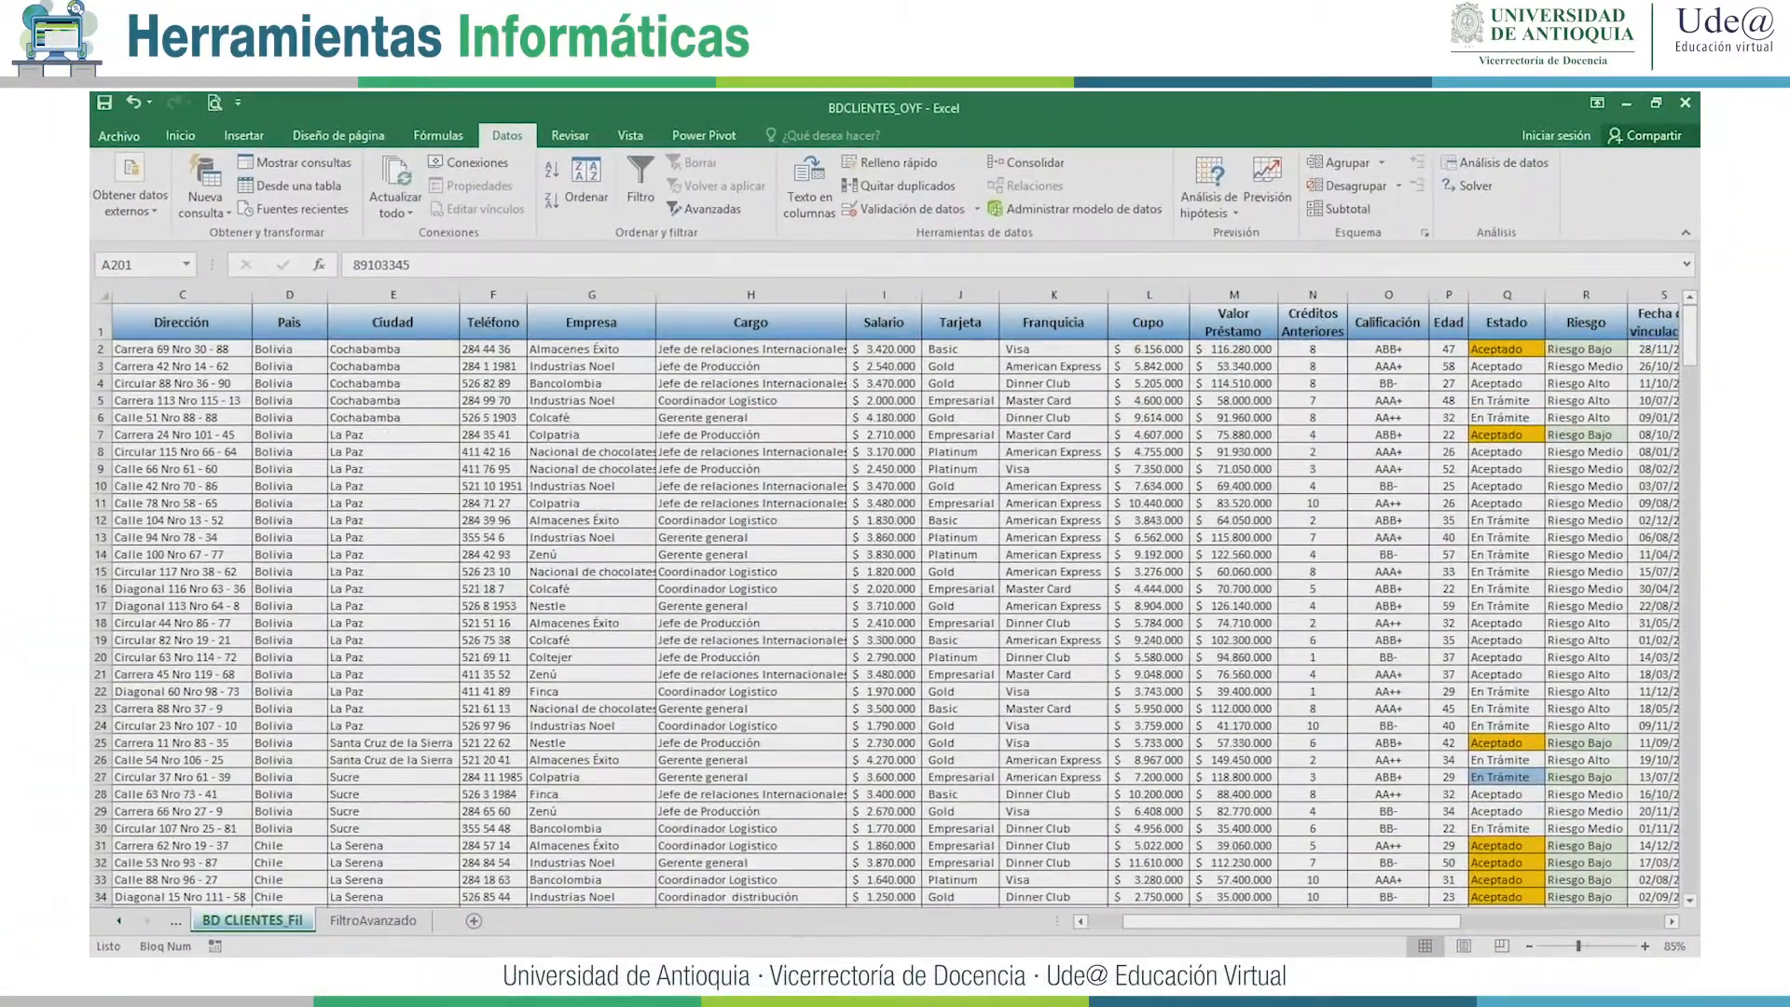
pyautogui.scroll(5, 895, 604)
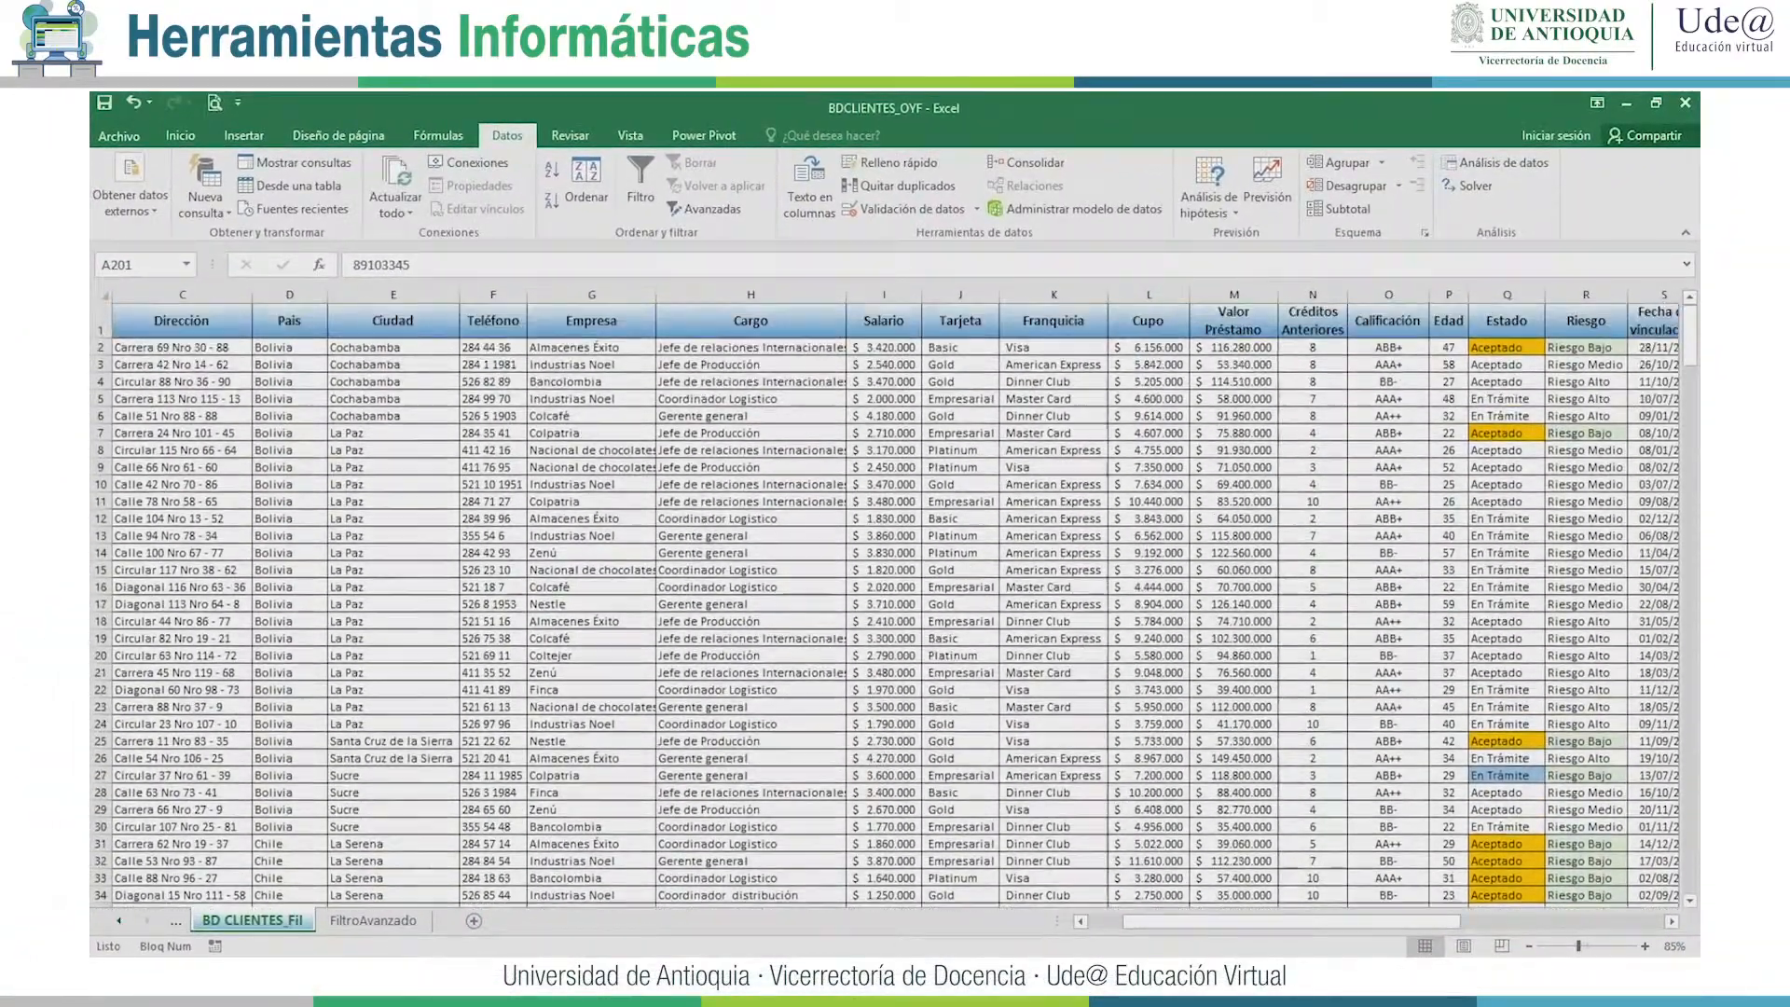
pyautogui.hotkey('ctrl', 'Home')
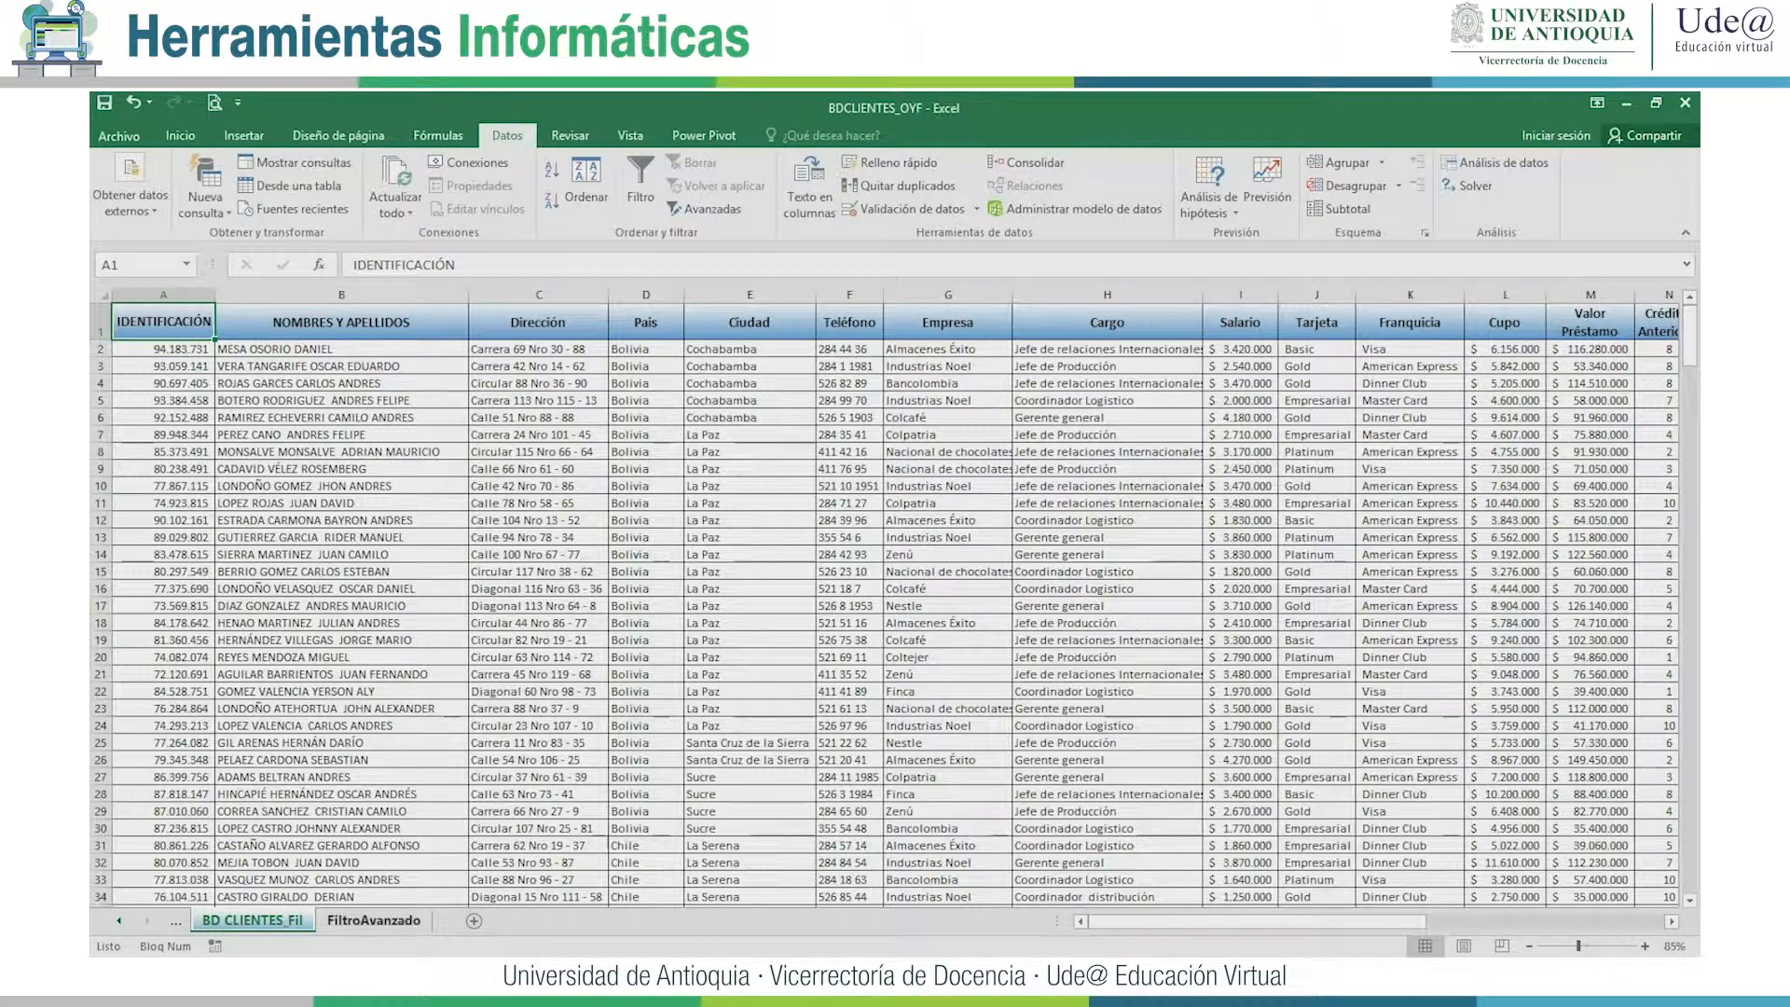
# Compare the criteria headings on the FiltroAvanzado sheet with the BD CLIENTES_Fil columns, and select the headings from Ciudad to Riesgo in row 6.
pyautogui.click(374, 920)
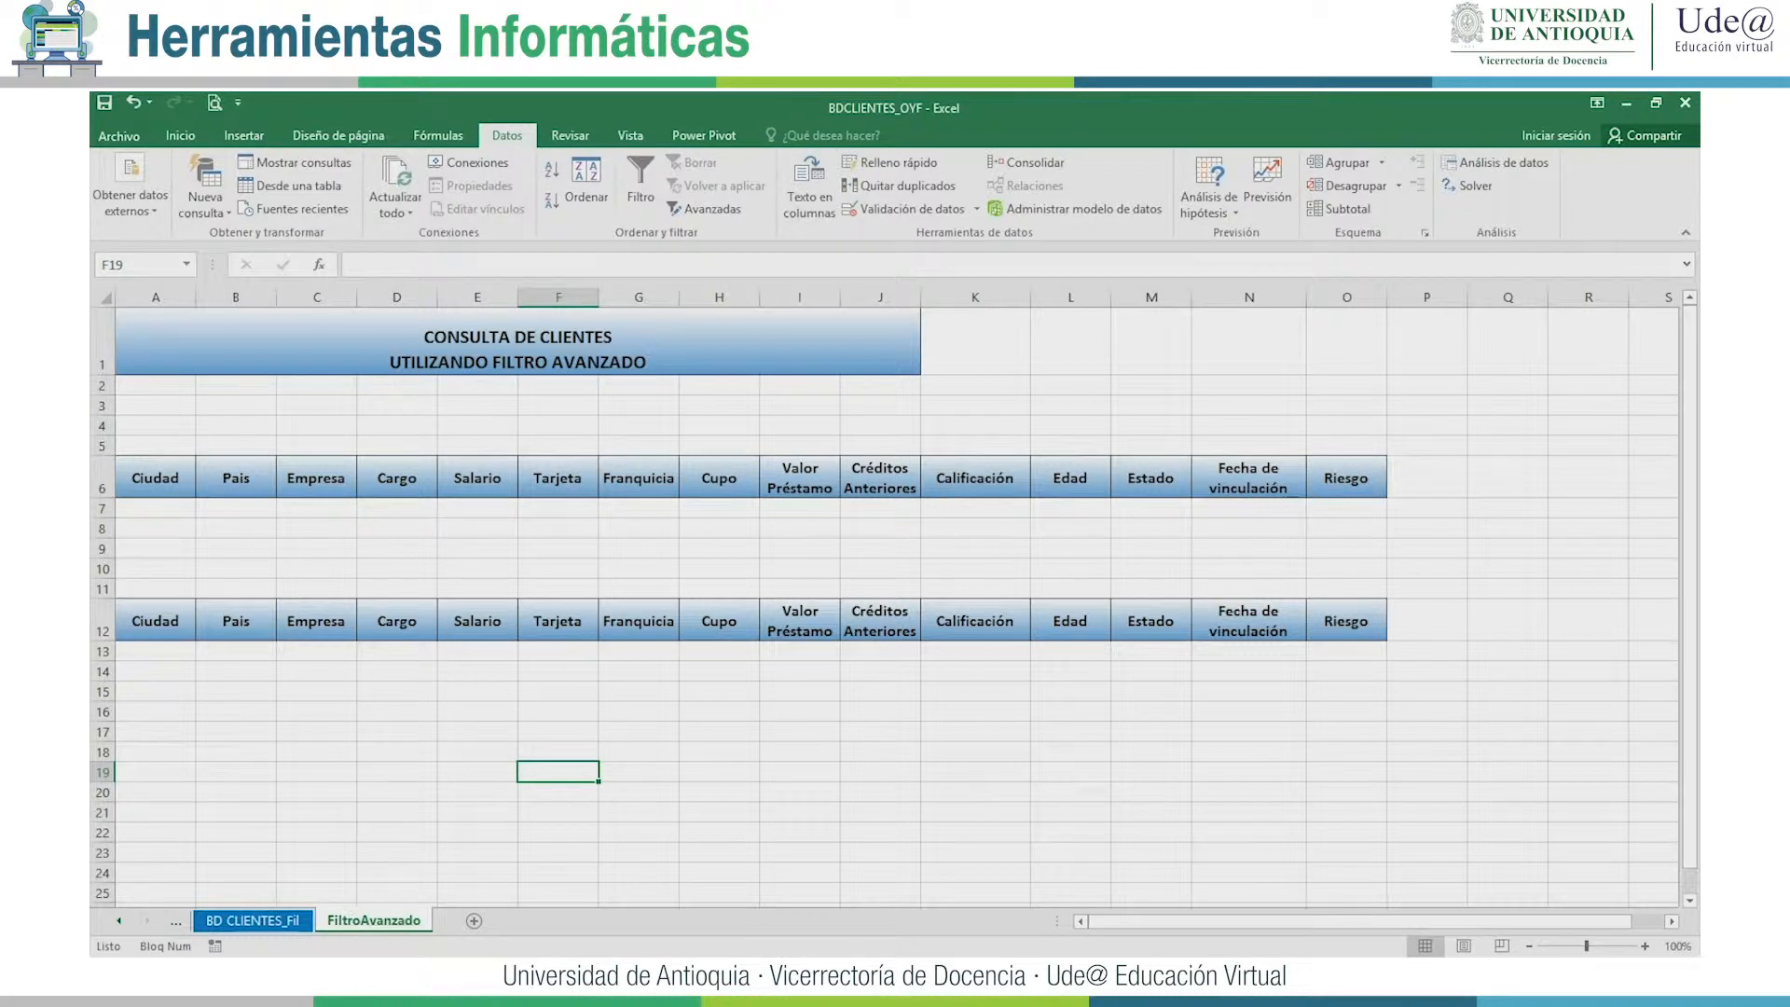
pyautogui.moveTo(155, 477); pyautogui.dragTo(1297, 480)
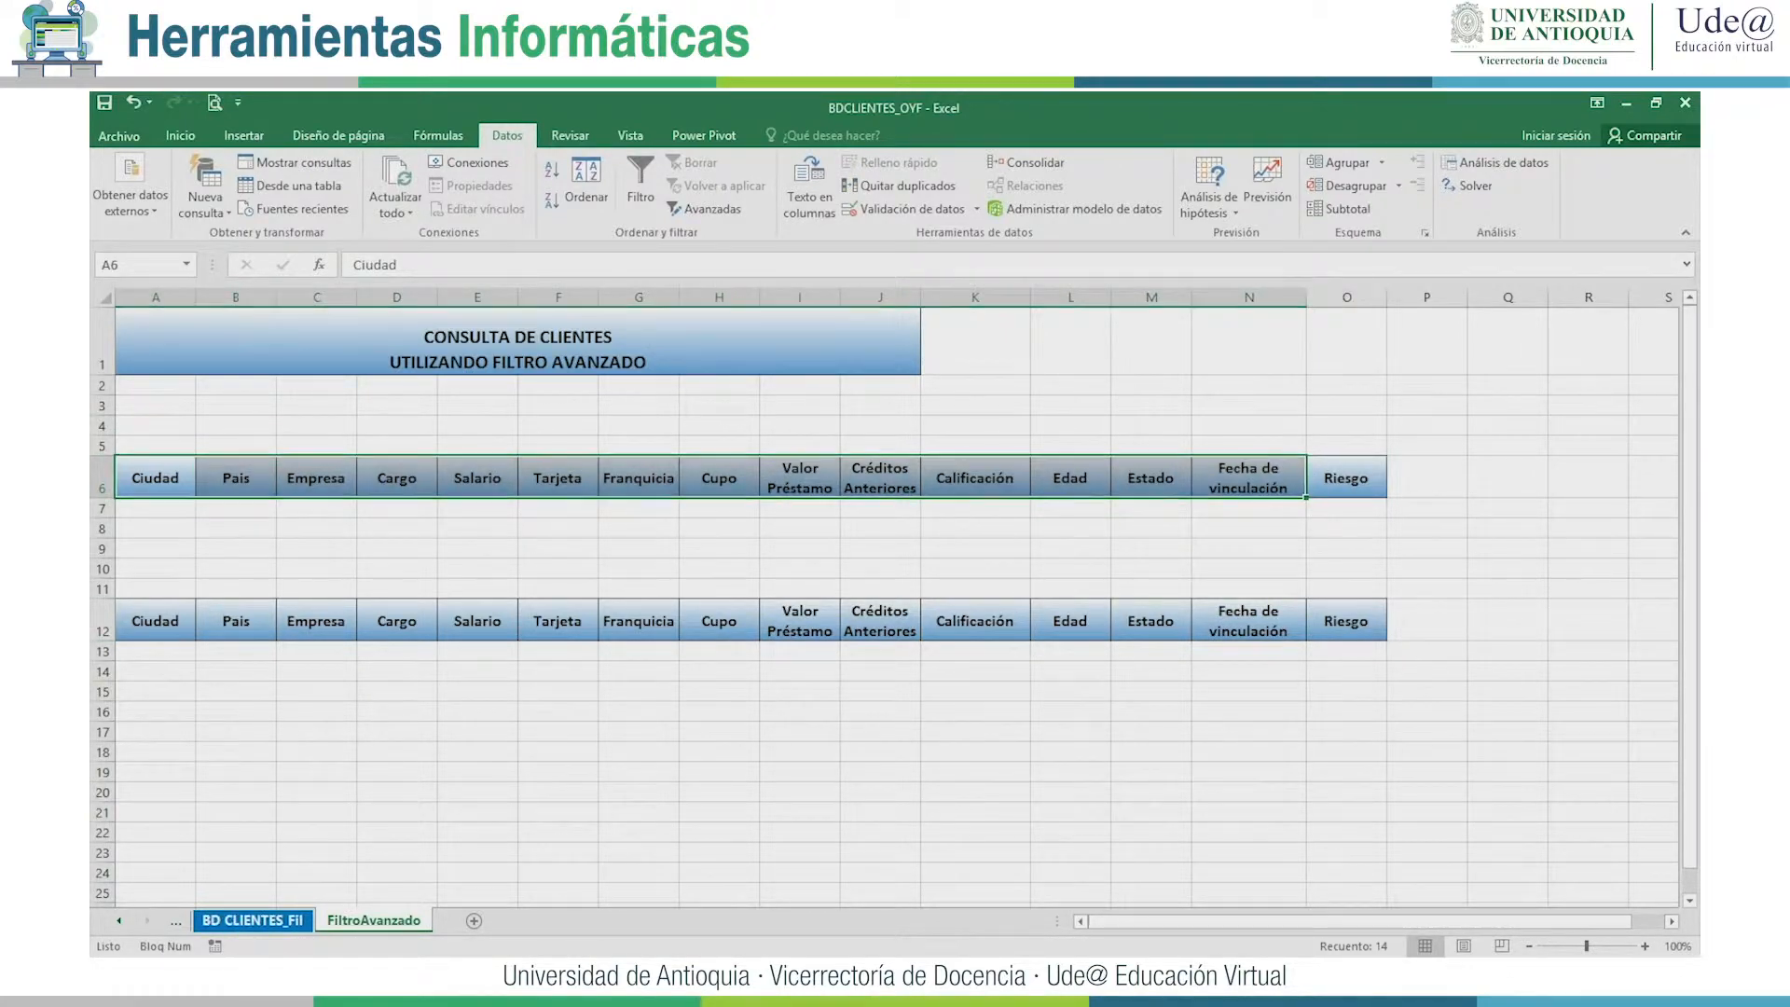
pyautogui.click(252, 920)
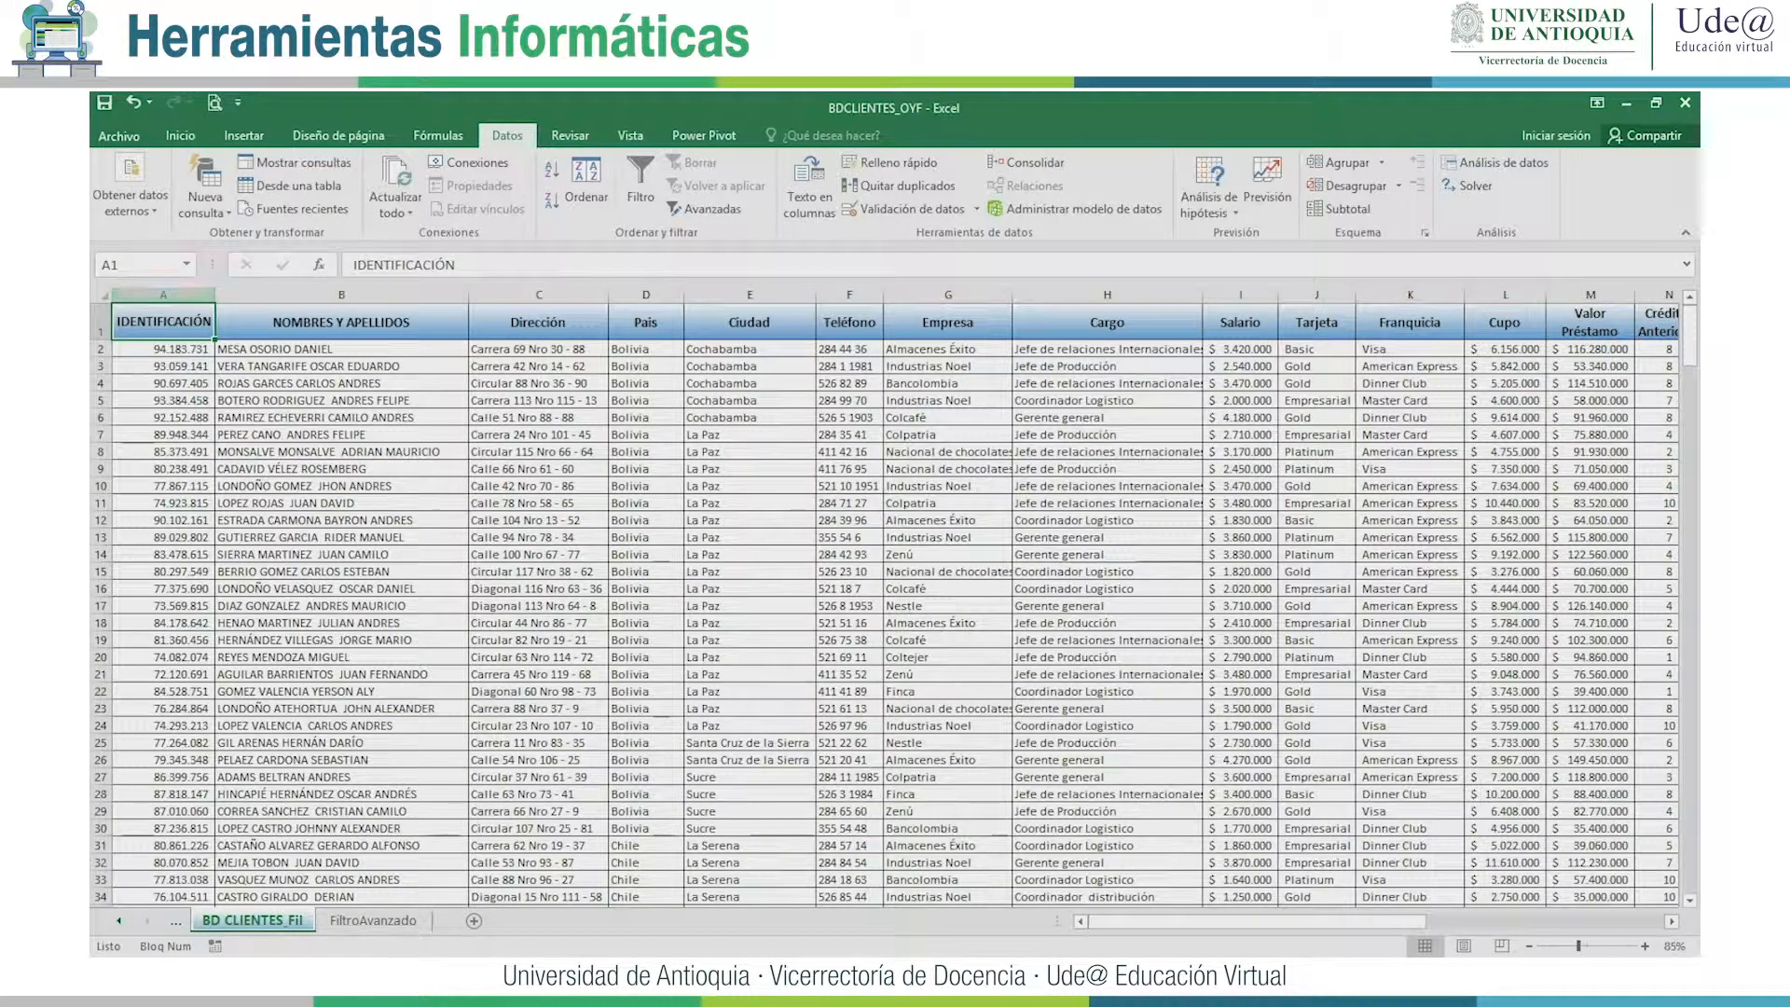
pyautogui.click(373, 920)
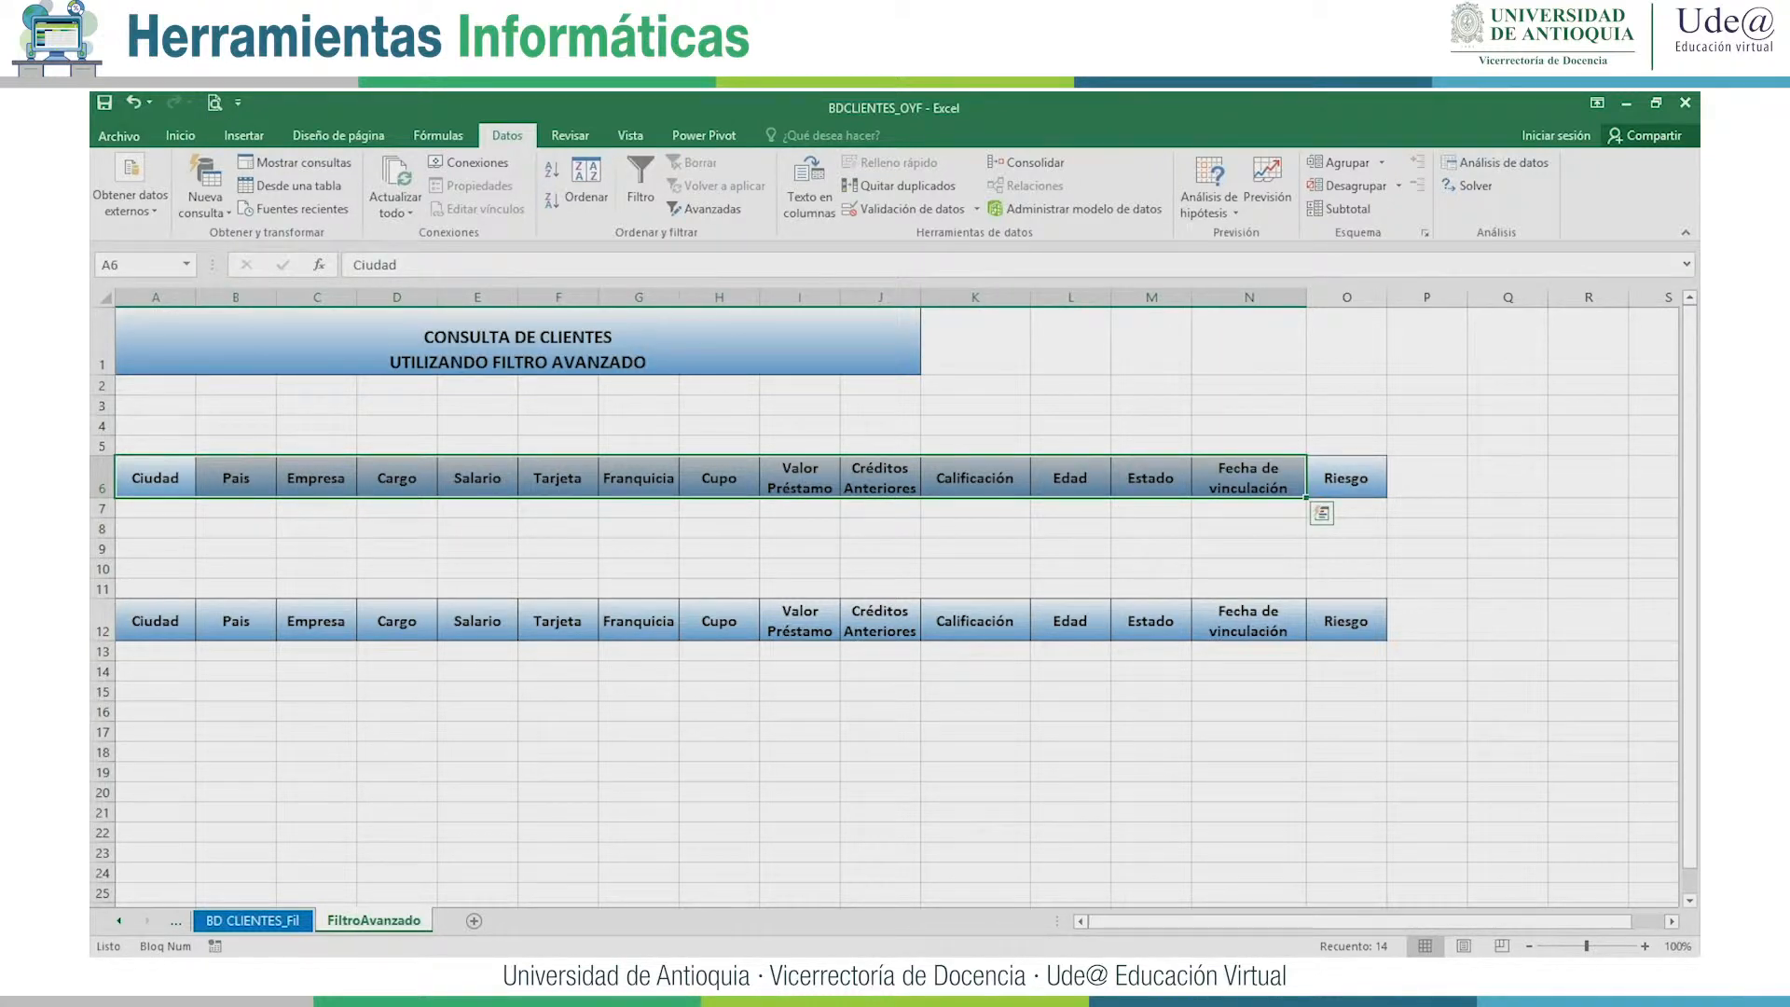
pyautogui.click(1346, 477)
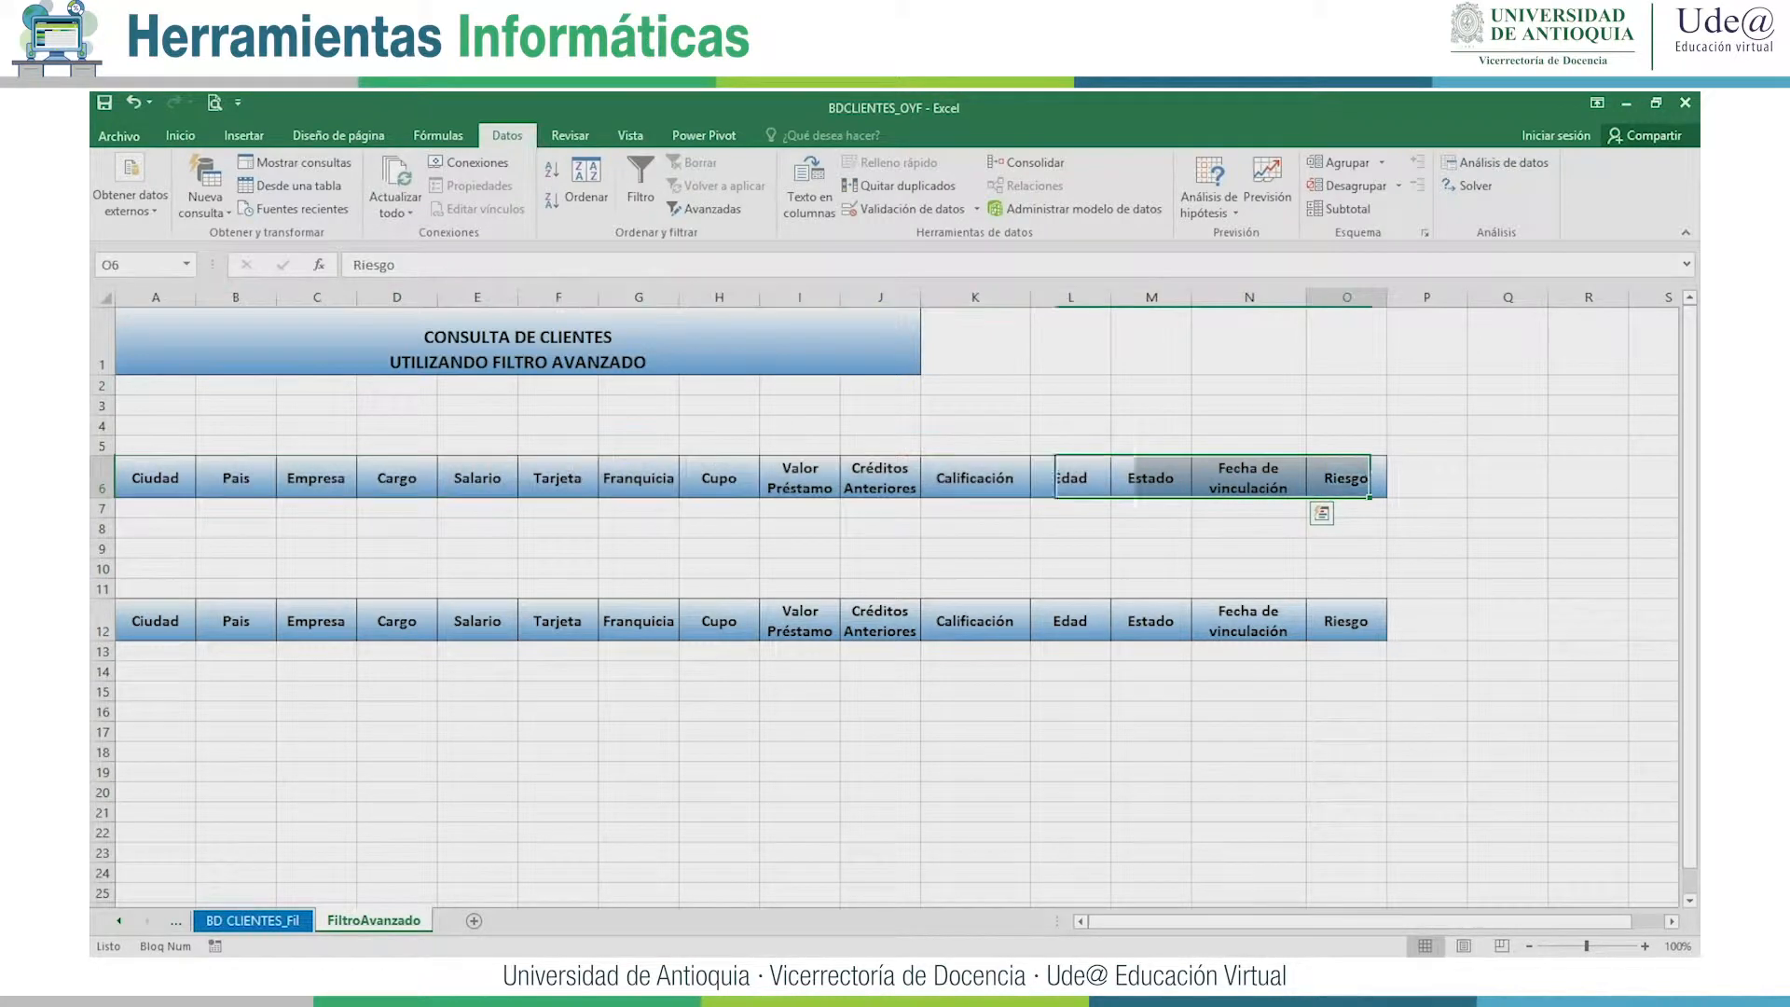
pyautogui.moveTo(154, 477); pyautogui.dragTo(1346, 478)
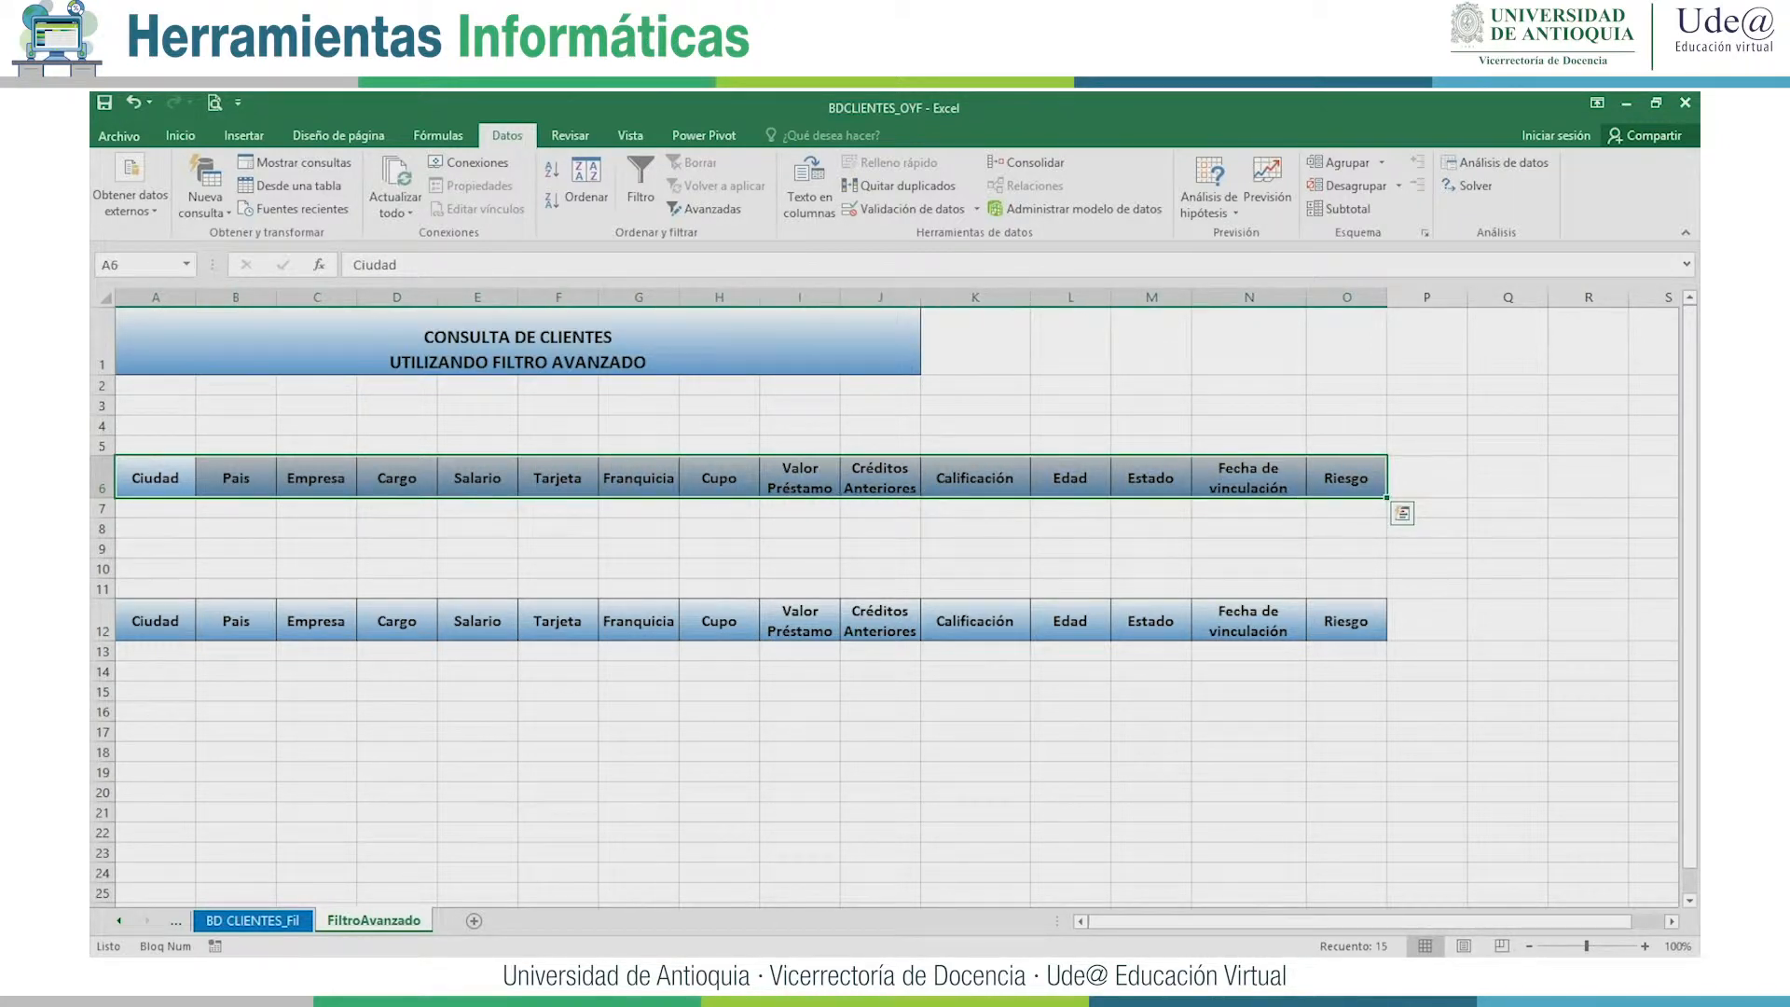
# Enter Medellín in A7 and Bogotá in A8 as the Ciudad criteria on the FiltroAvanzado sheet.
pyautogui.click(155, 508)
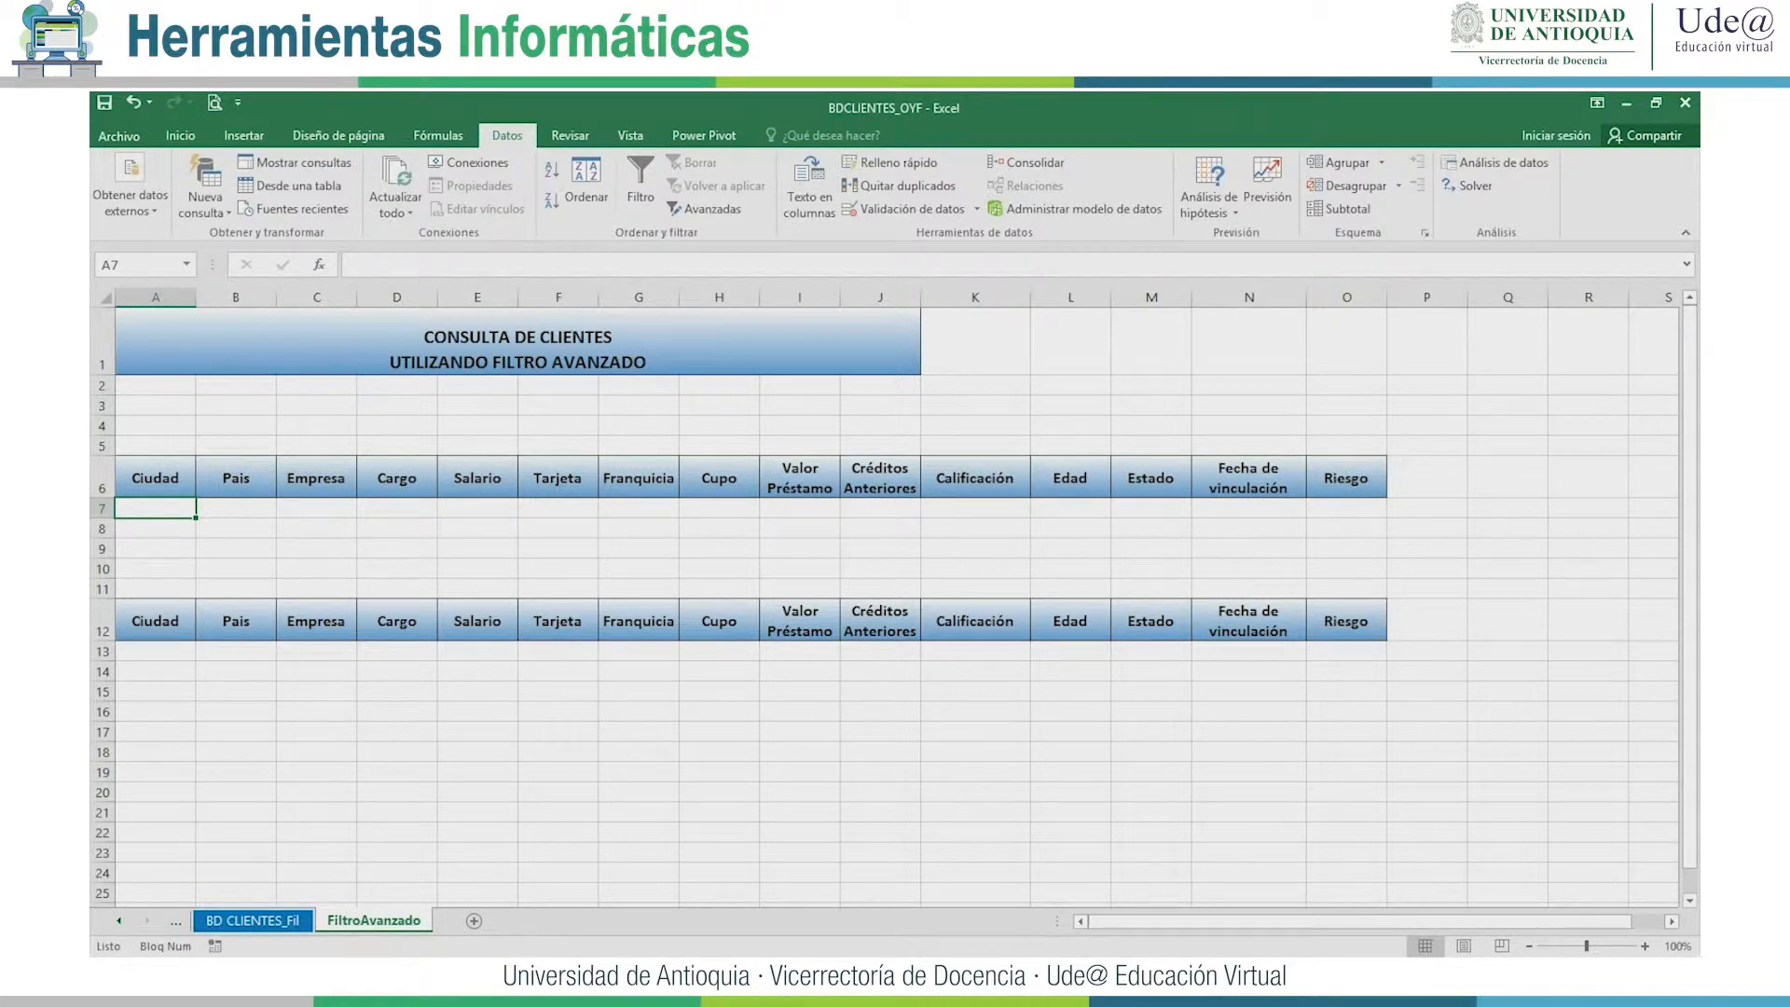
pyautogui.write('M')
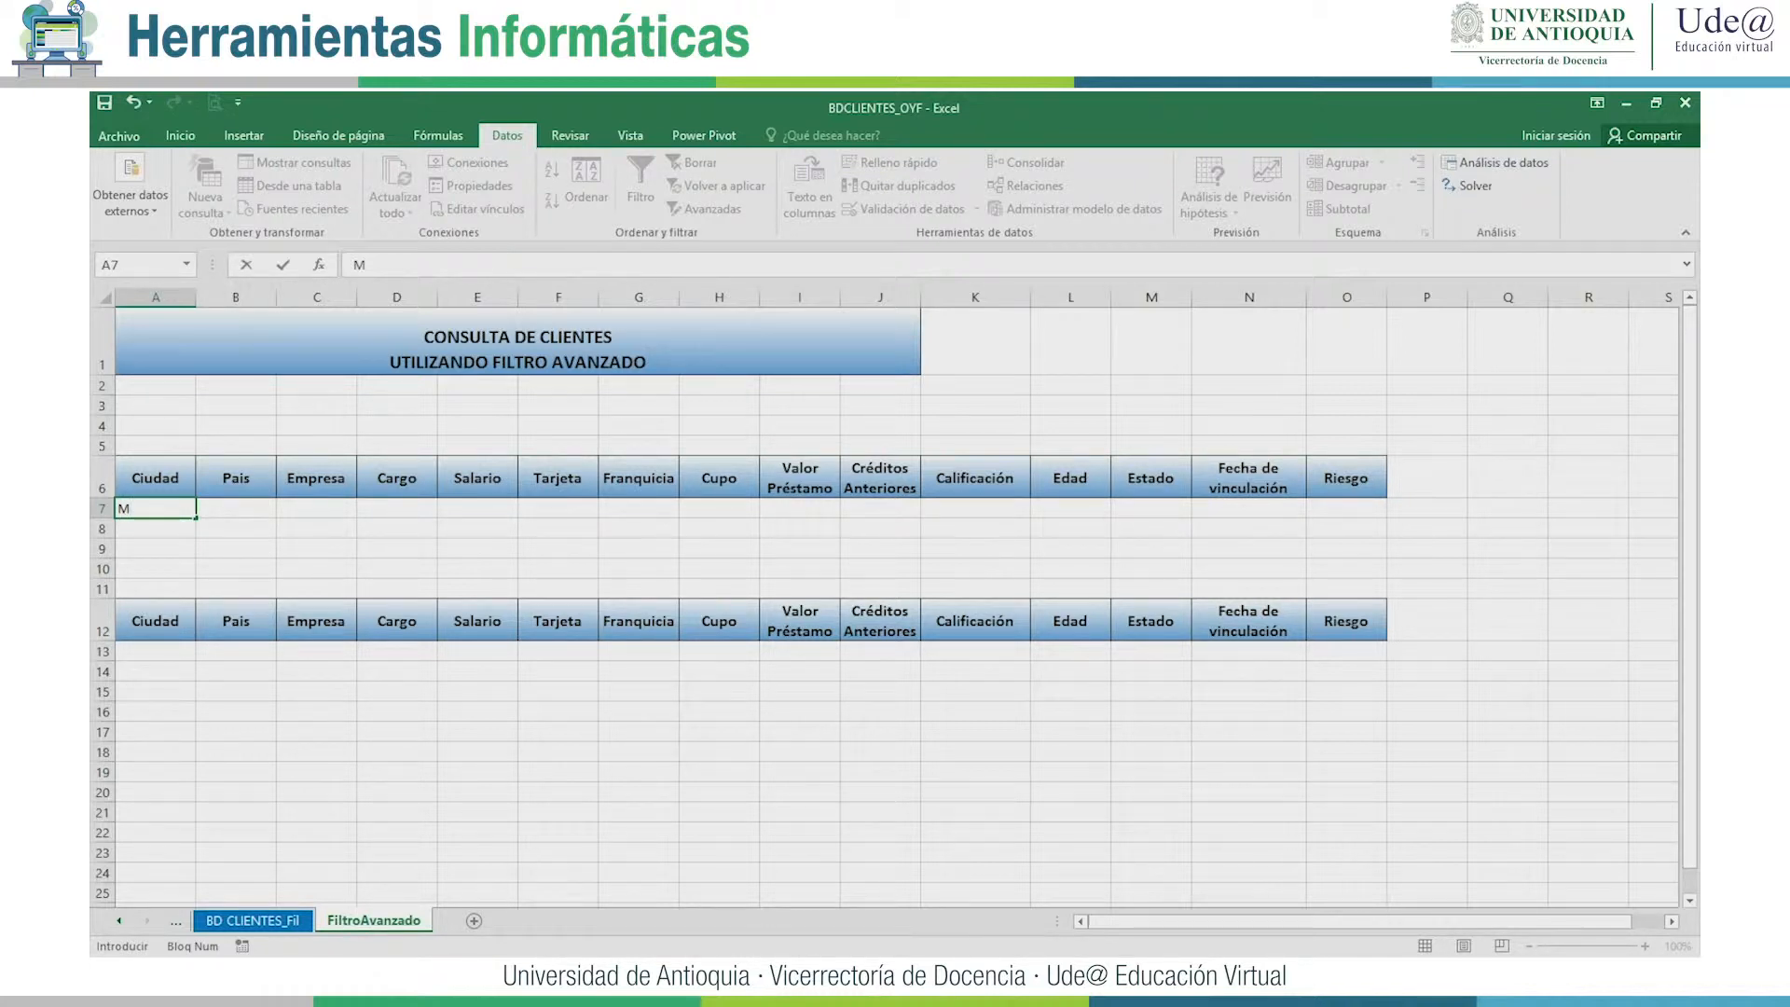
pyautogui.write('edellín')
pyautogui.press('Return')
pyautogui.write('Bogotá')
pyautogui.hotkey('ctrl', 'Return')
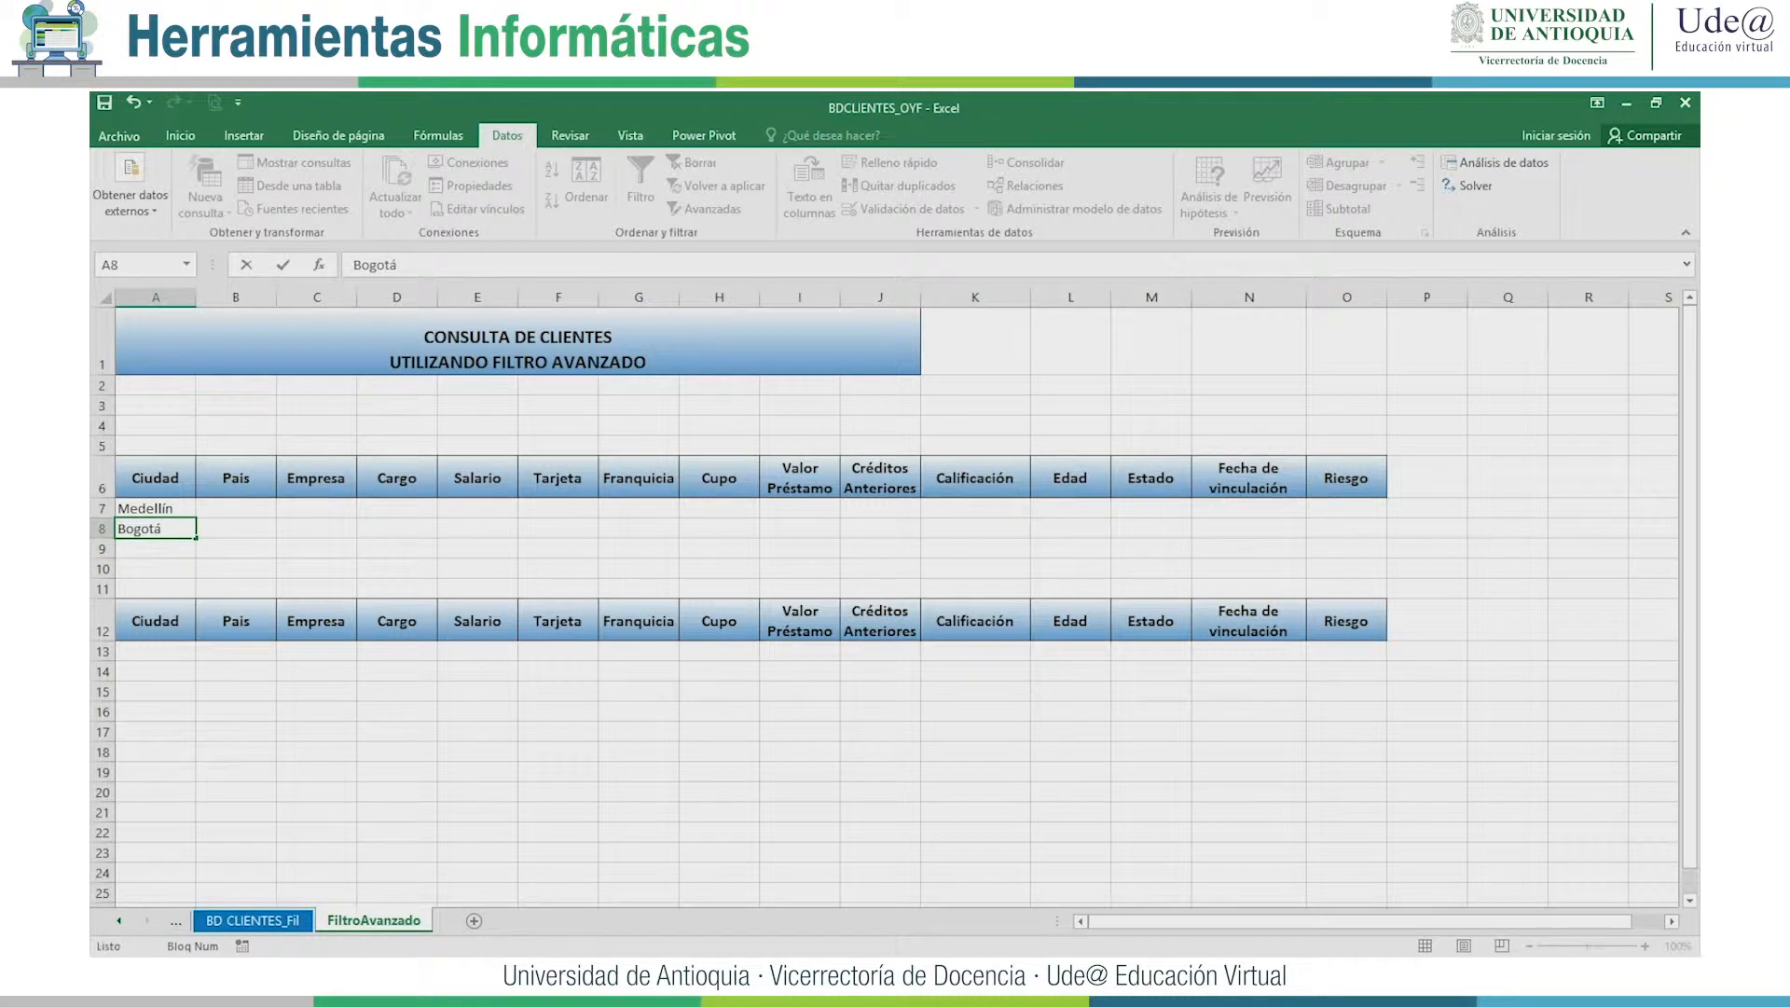
pyautogui.press('Up')
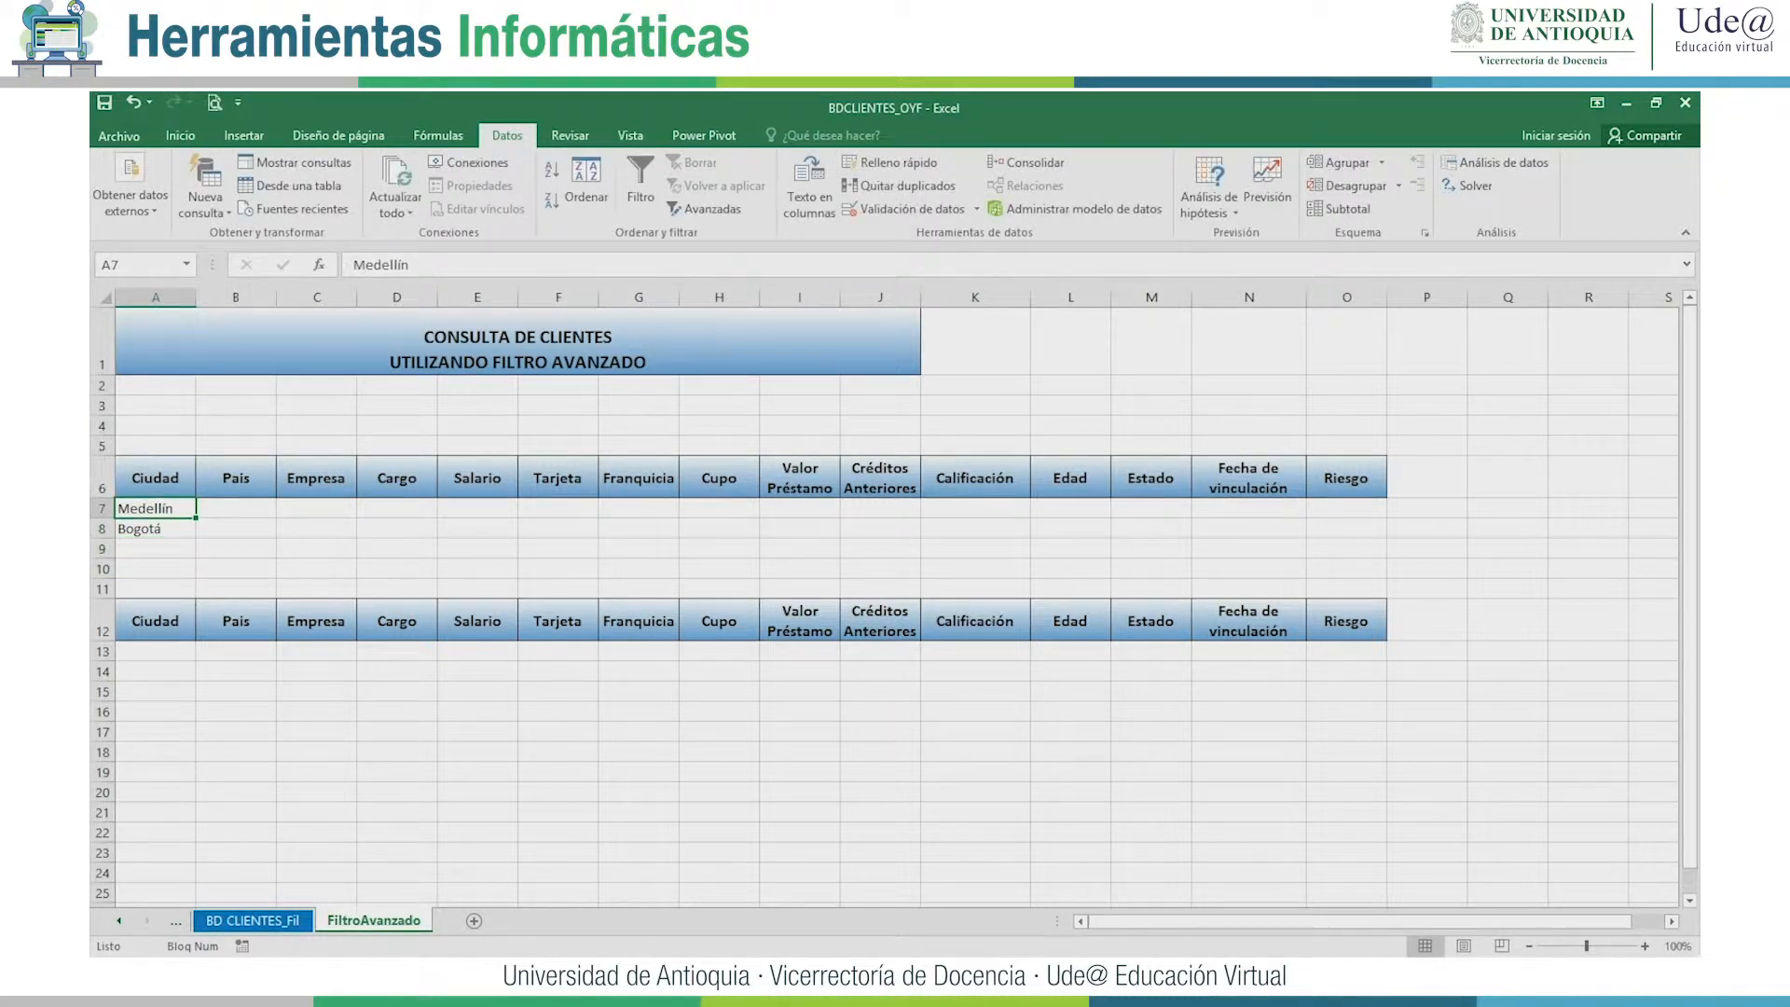
pyautogui.press('Down')
pyautogui.press('Up')
pyautogui.press('Up')
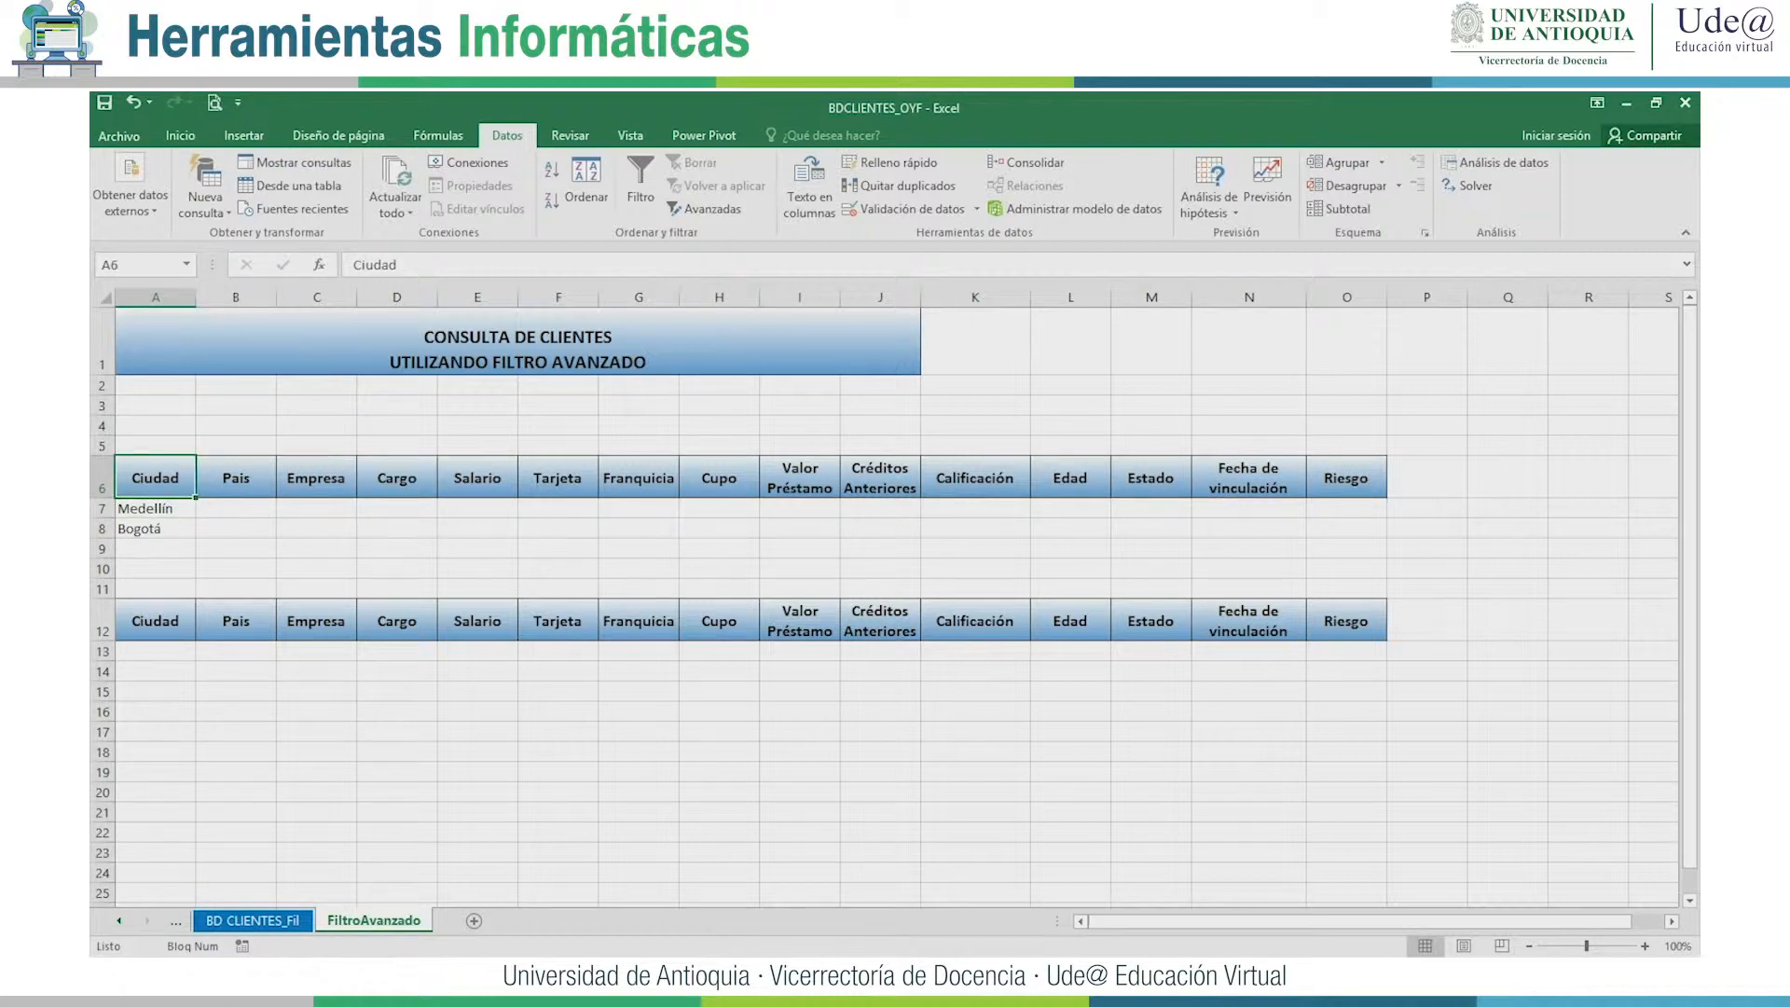
pyautogui.press('Down')
pyautogui.press('Down')
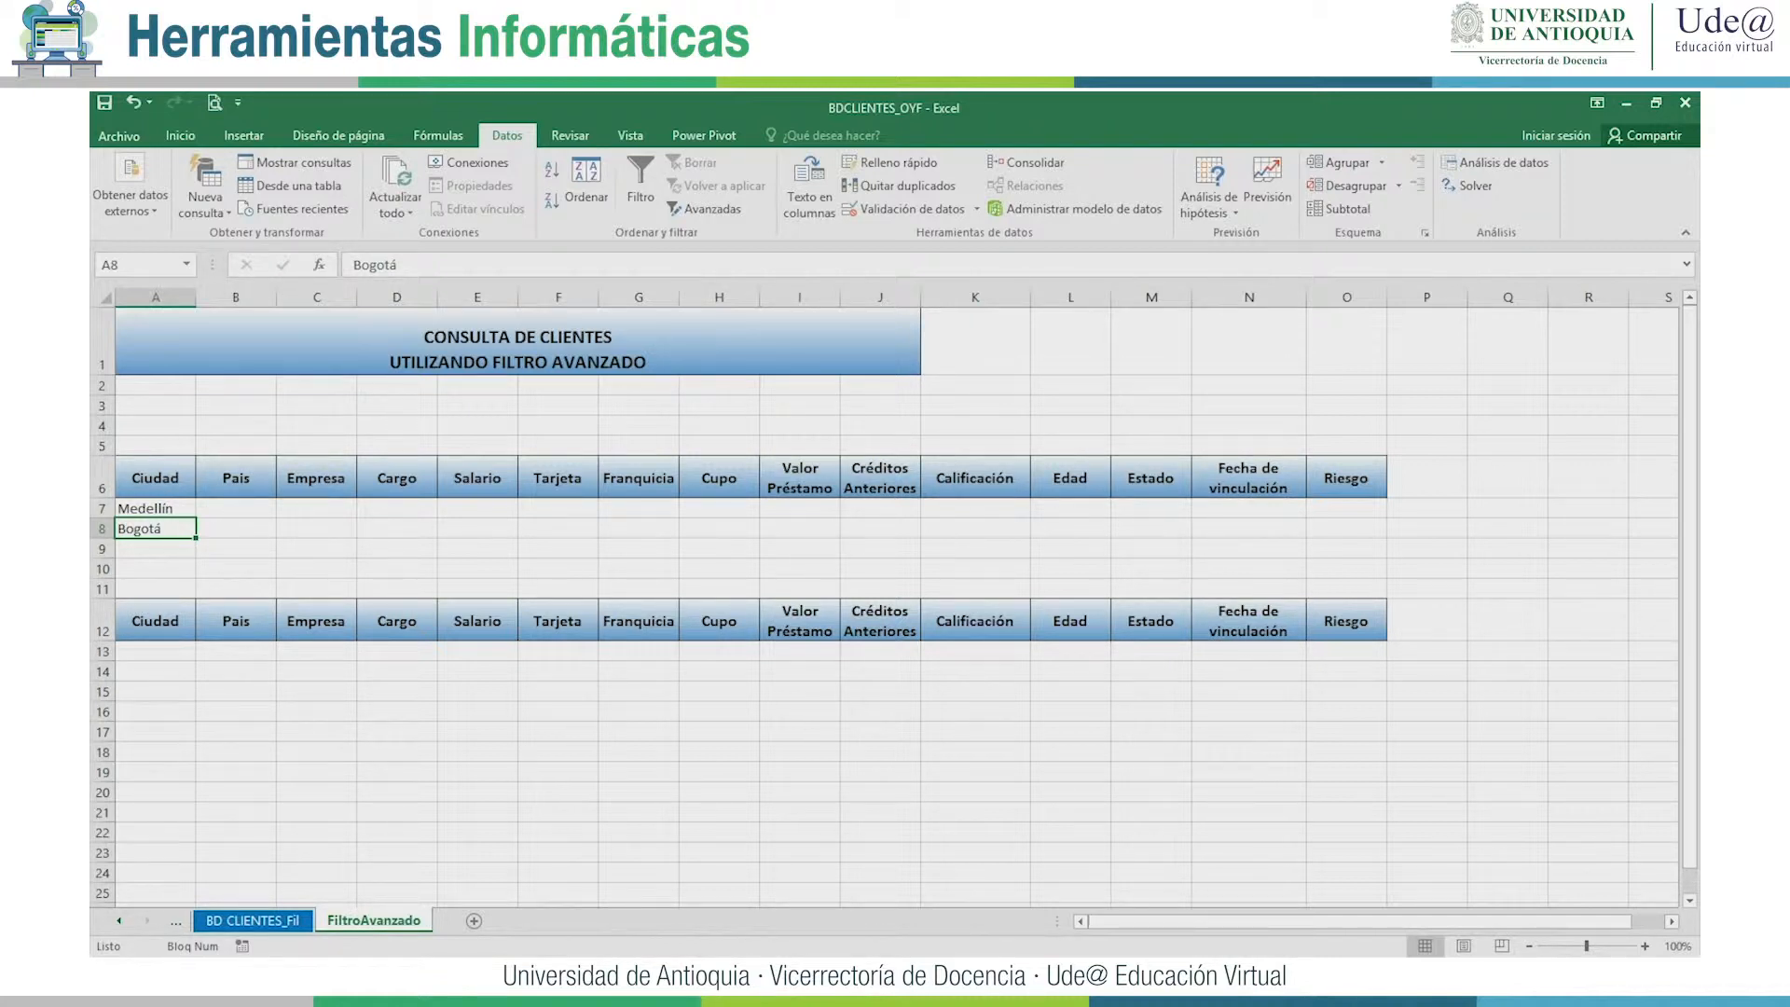
pyautogui.press('Up')
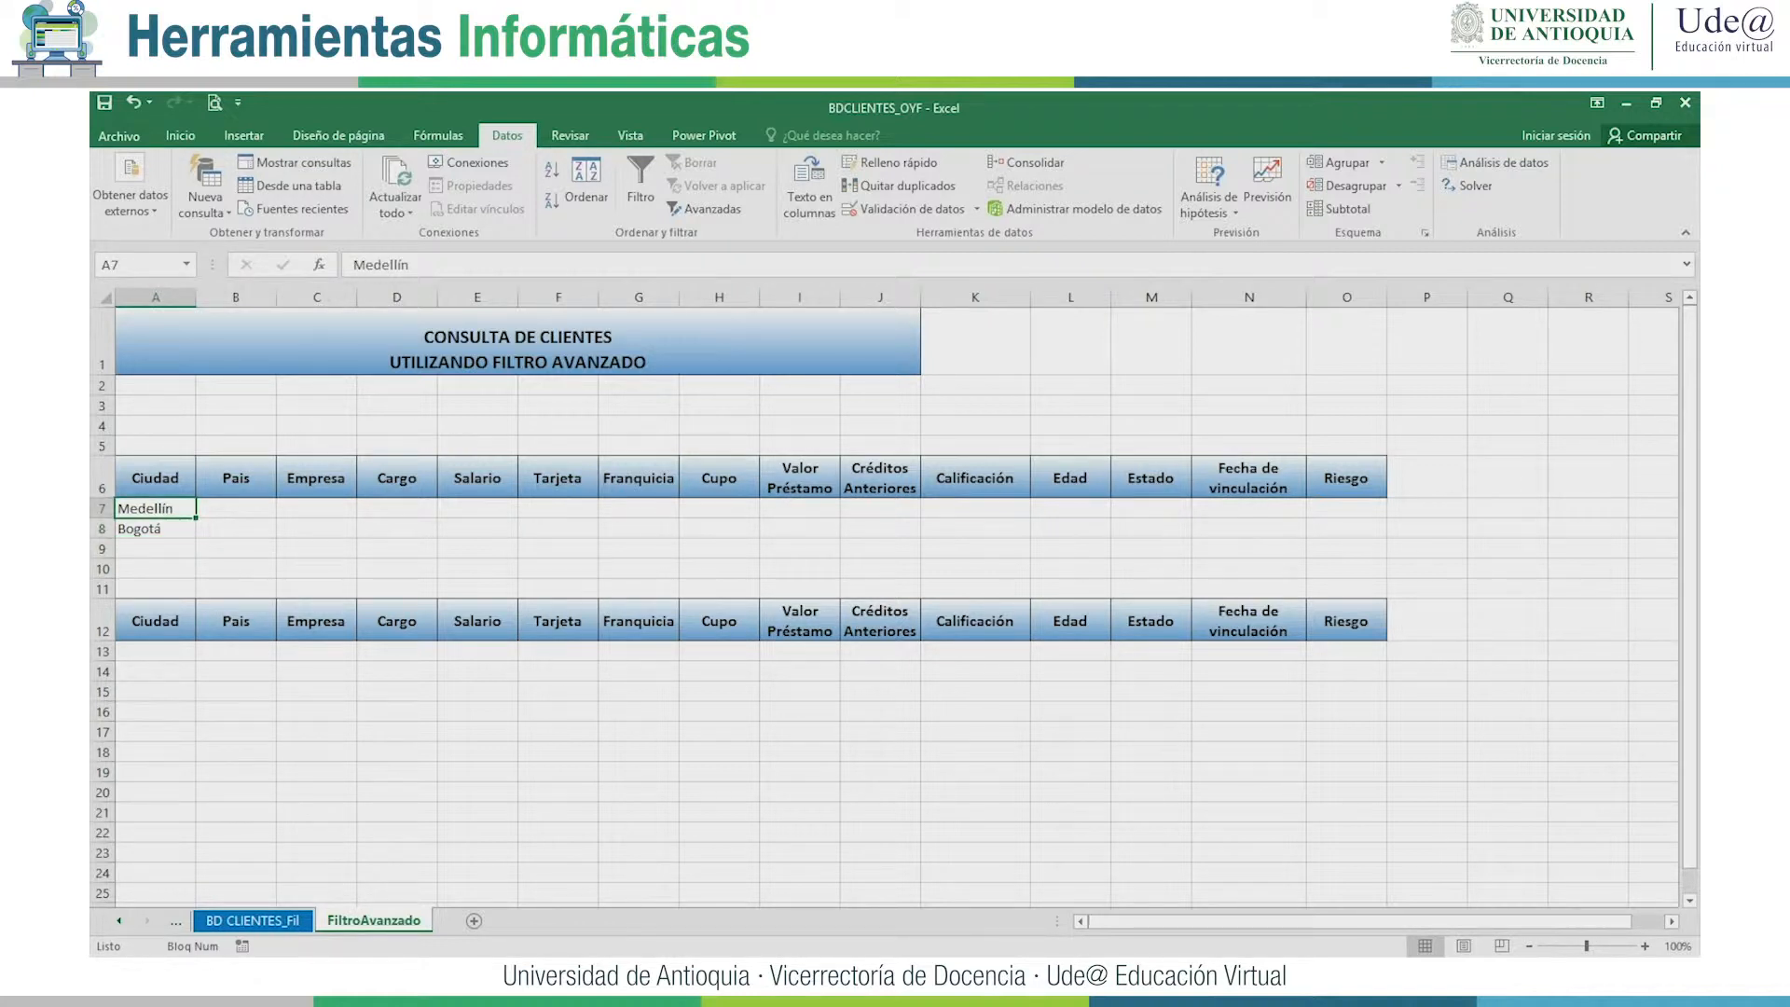
# Enter Riesgo Alto as the Riesgo criterion in O7 and En Tramite as the Estado criterion in M7 for the Medellín row.
pyautogui.click(1346, 508)
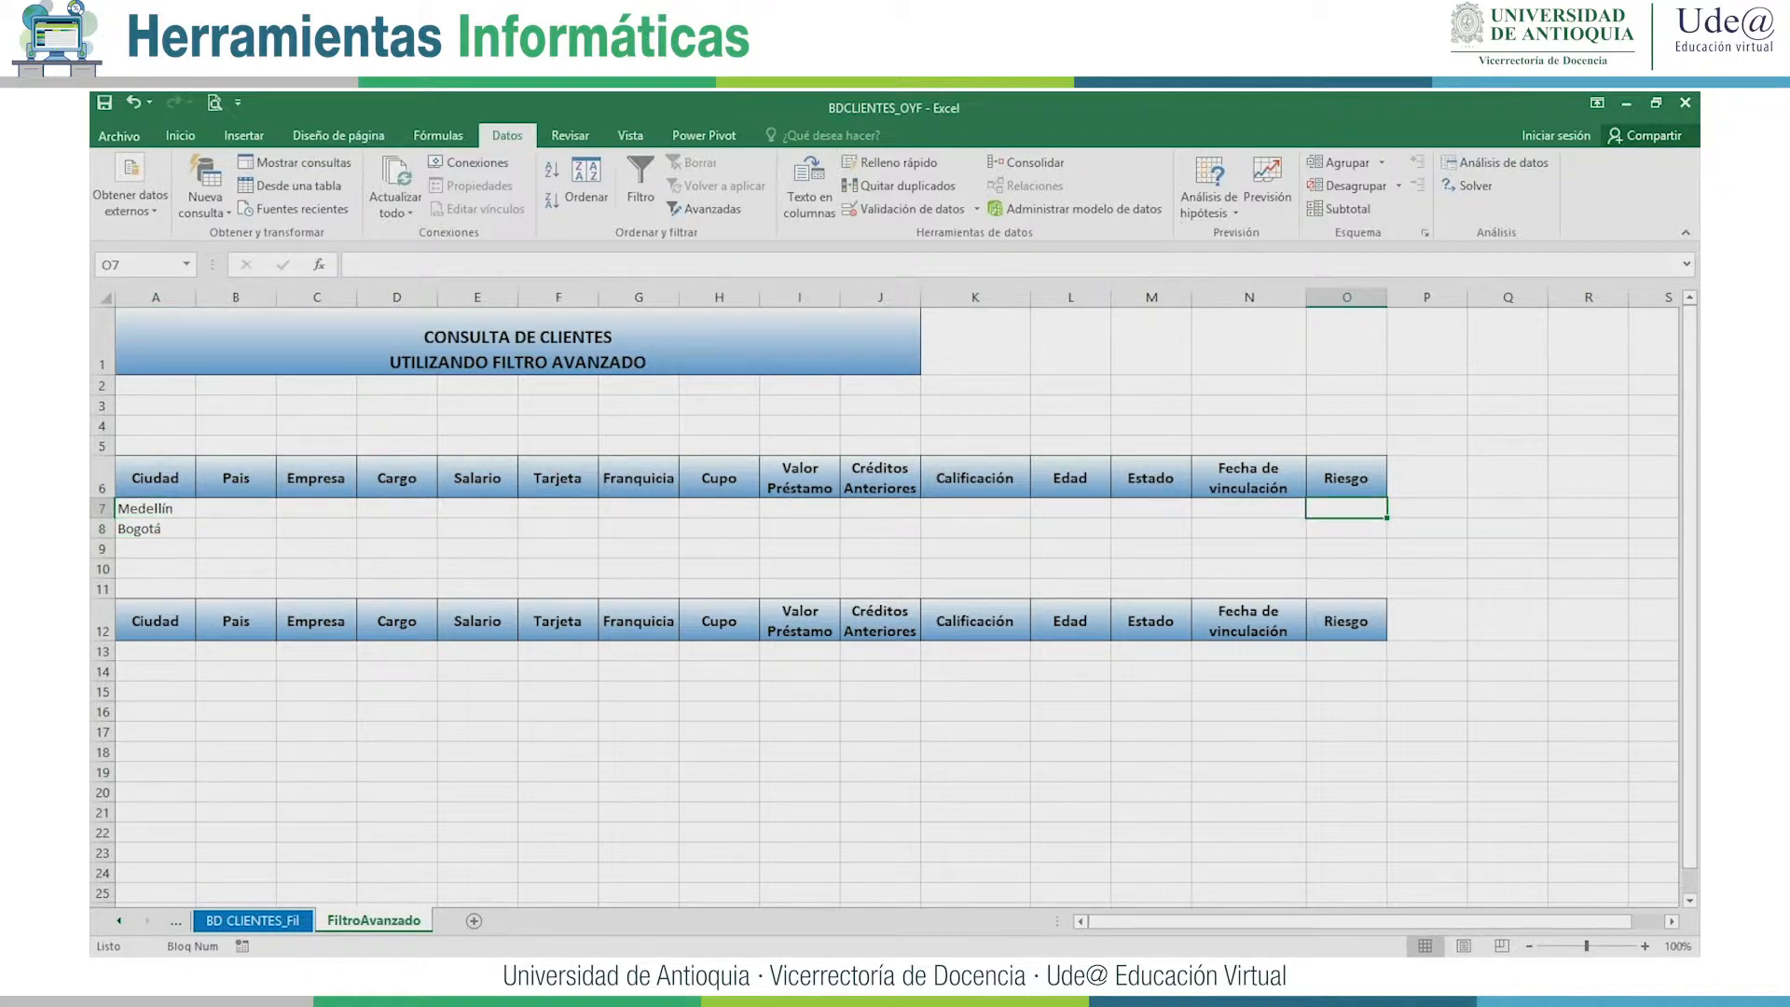
pyautogui.write('Riesgo')
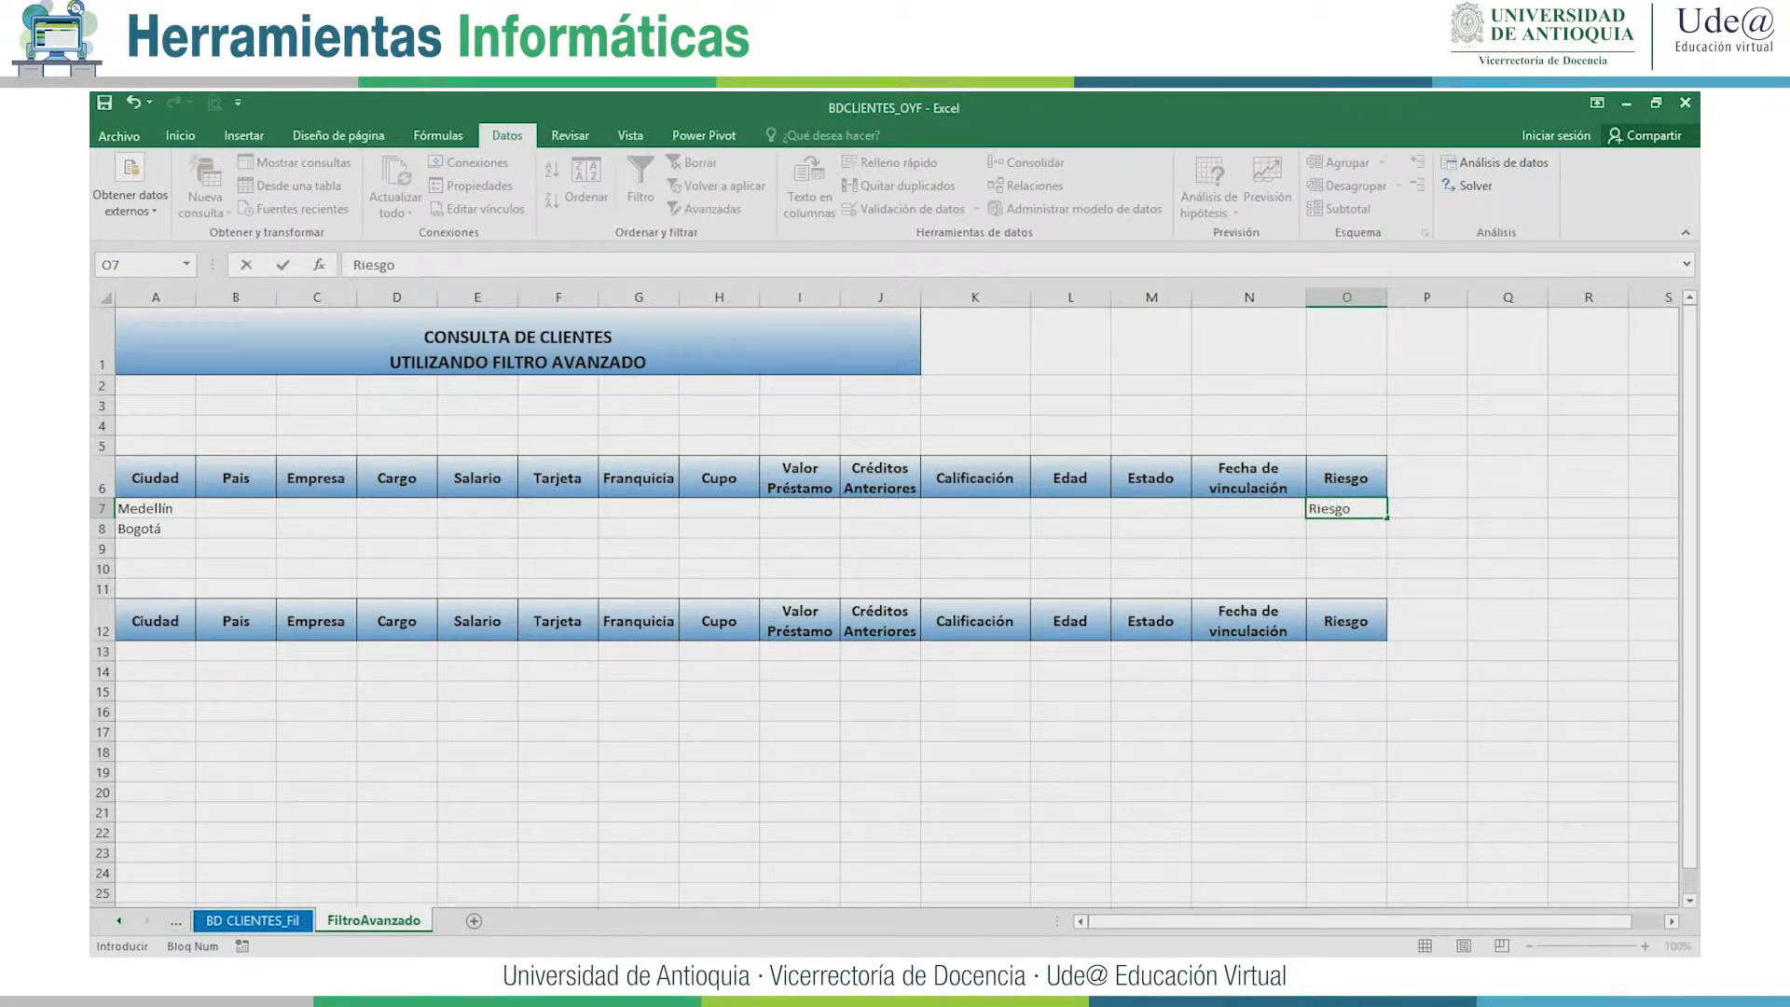
pyautogui.write(' Alto')
pyautogui.press('Left')
pyautogui.press('Left')
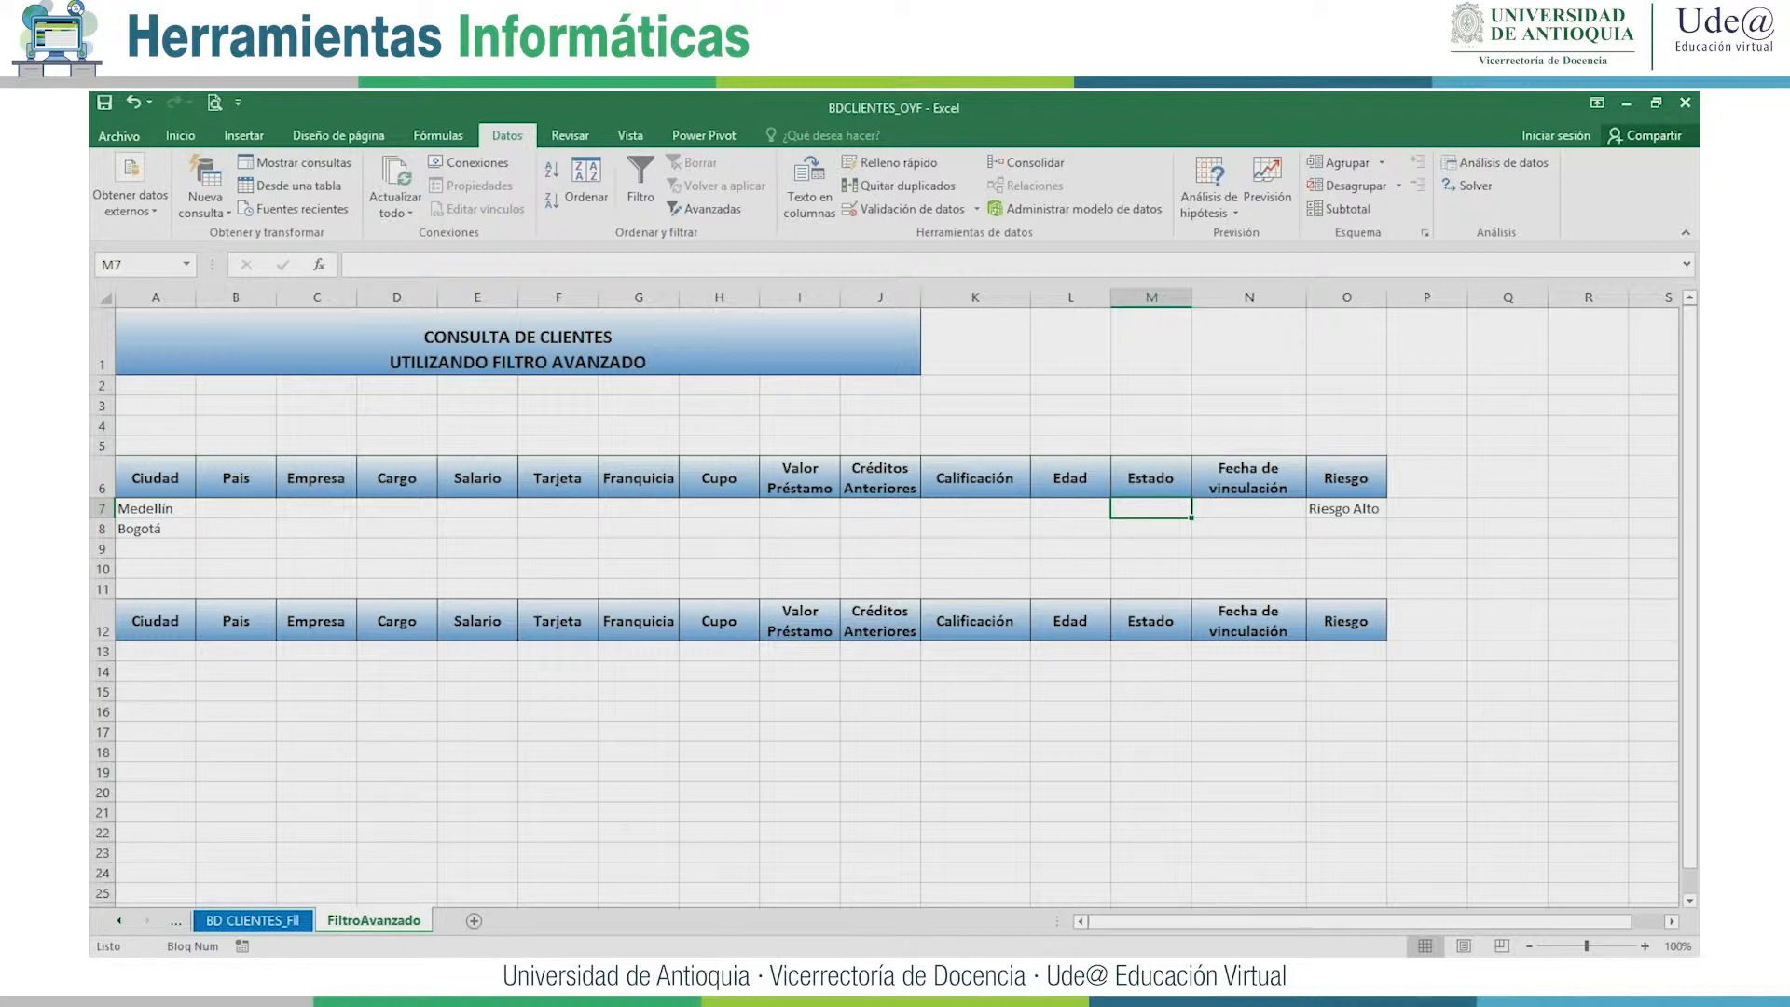
pyautogui.write('En')
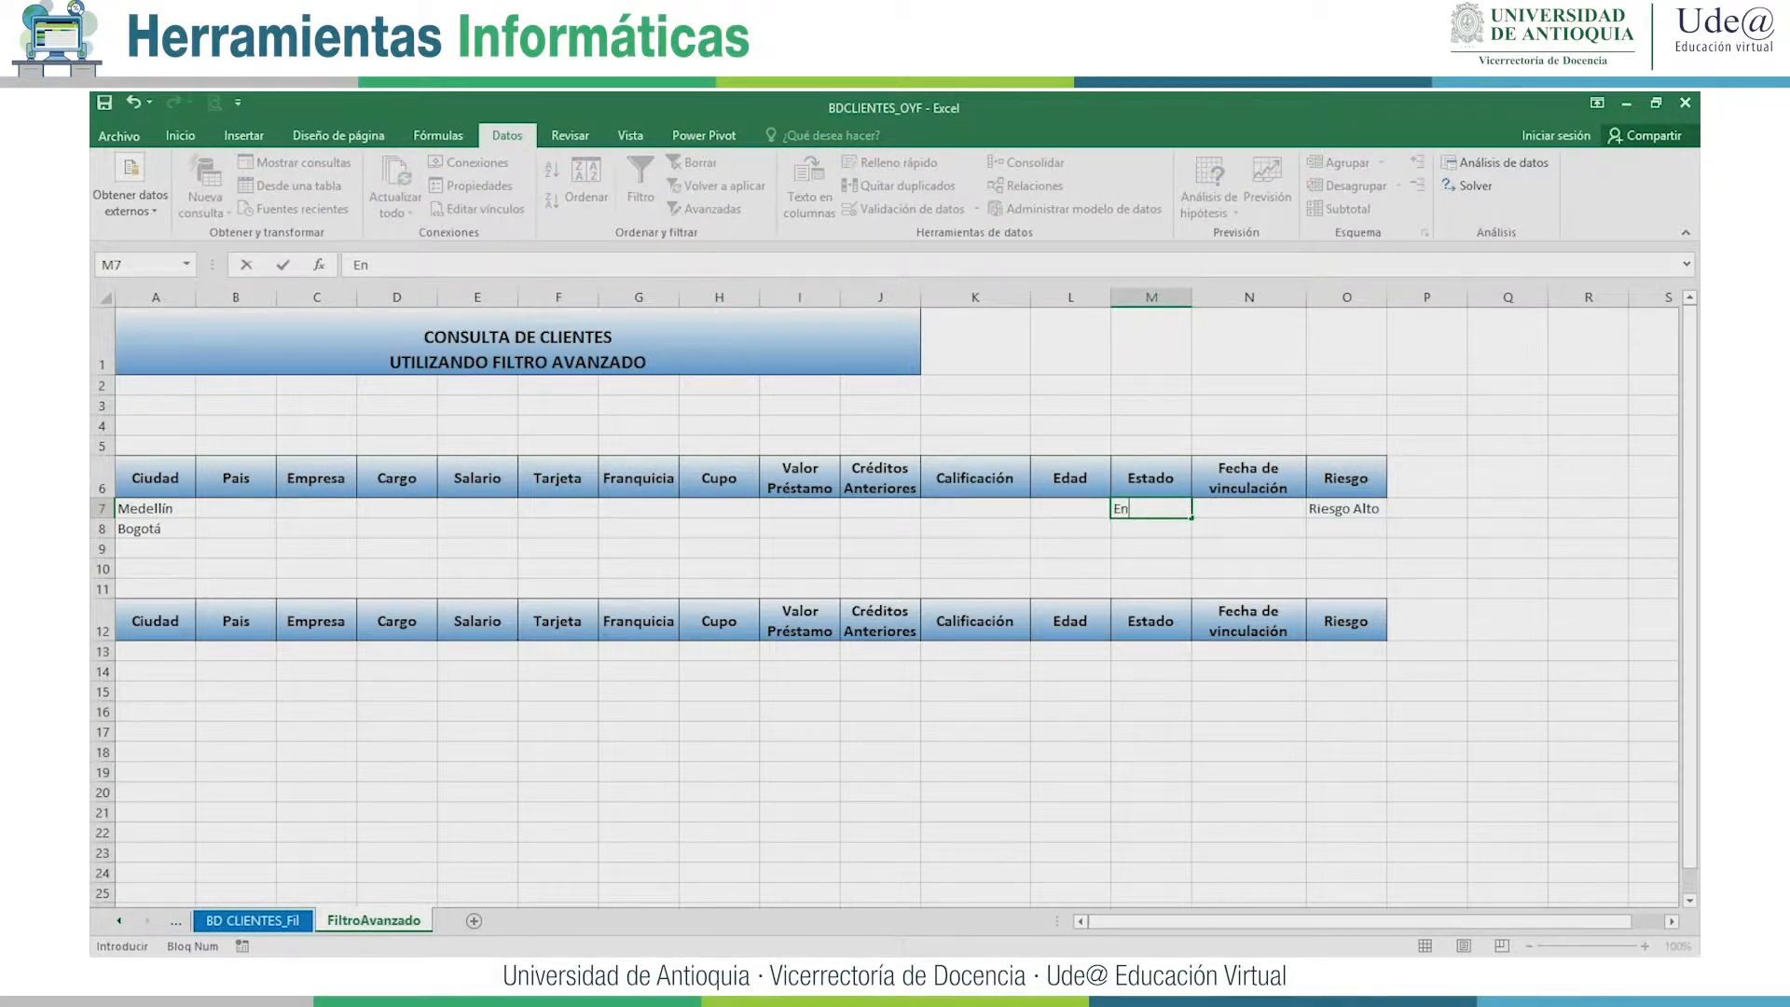
pyautogui.write(' Tramite')
pyautogui.hotkey('ctrl', 'Return')
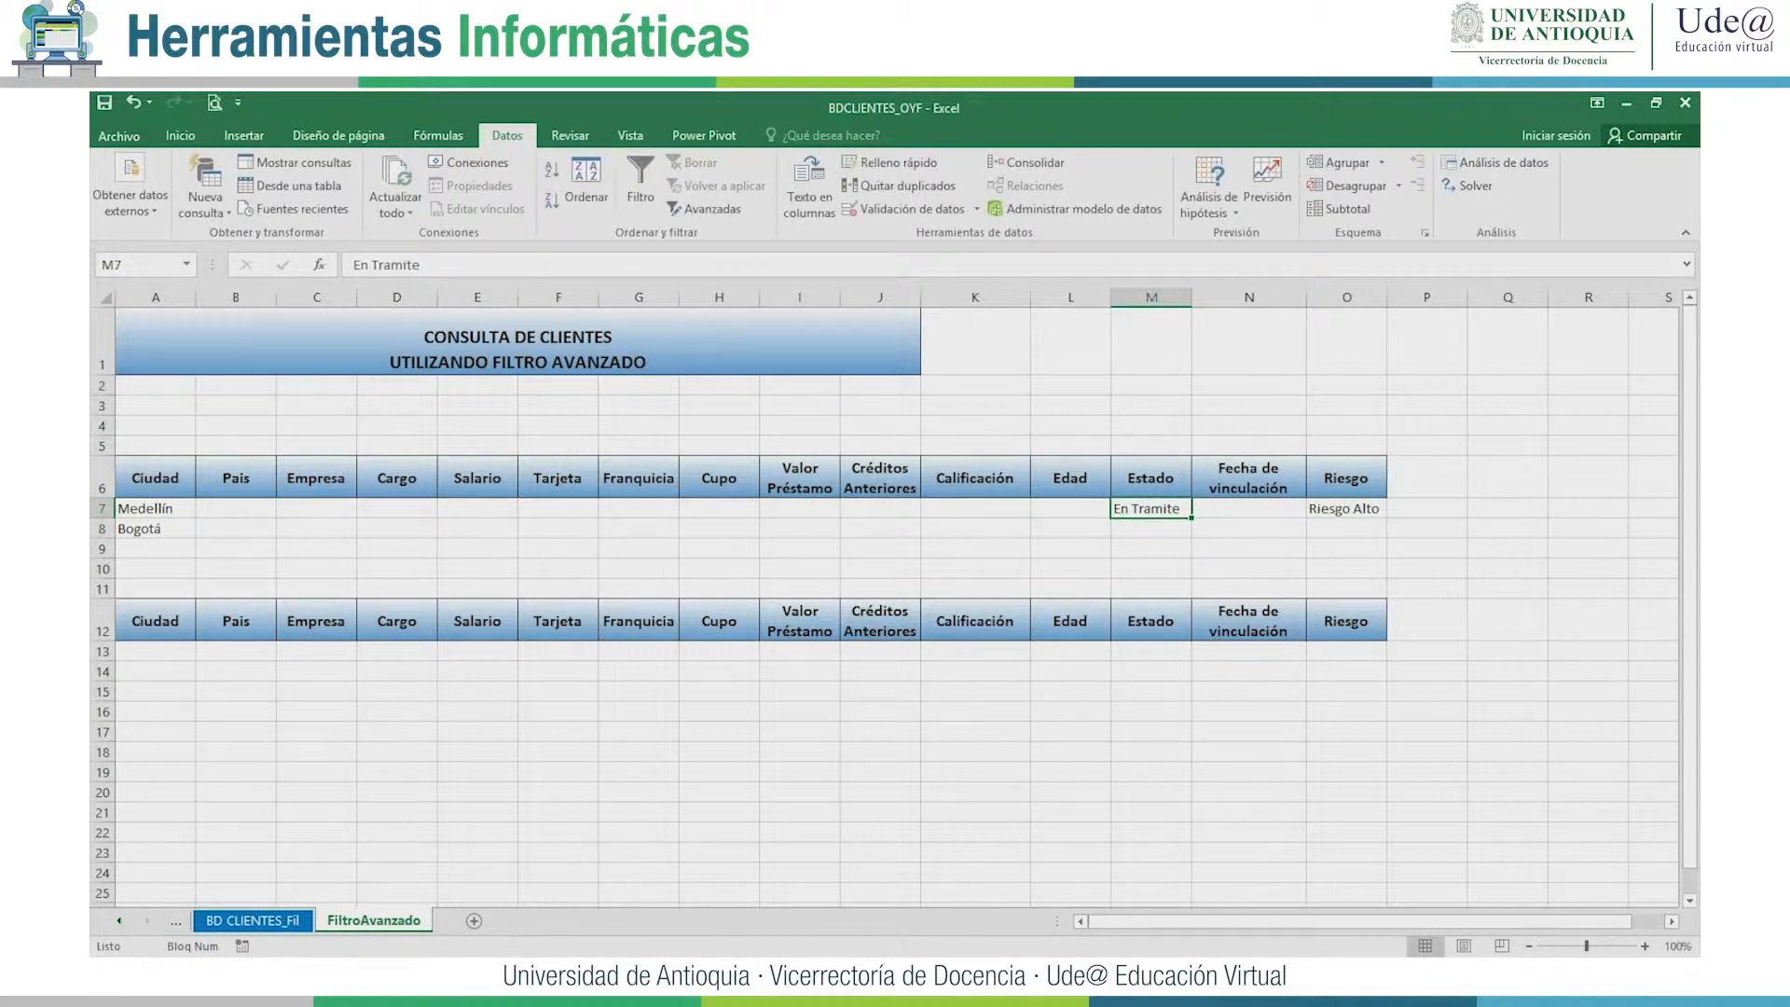
# Enter En Tramite in M8 and Riesgo Alto in O8 so the Bogotá row has the same Estado and Riesgo criteria.
pyautogui.moveTo(156, 508); pyautogui.dragTo(156, 529)
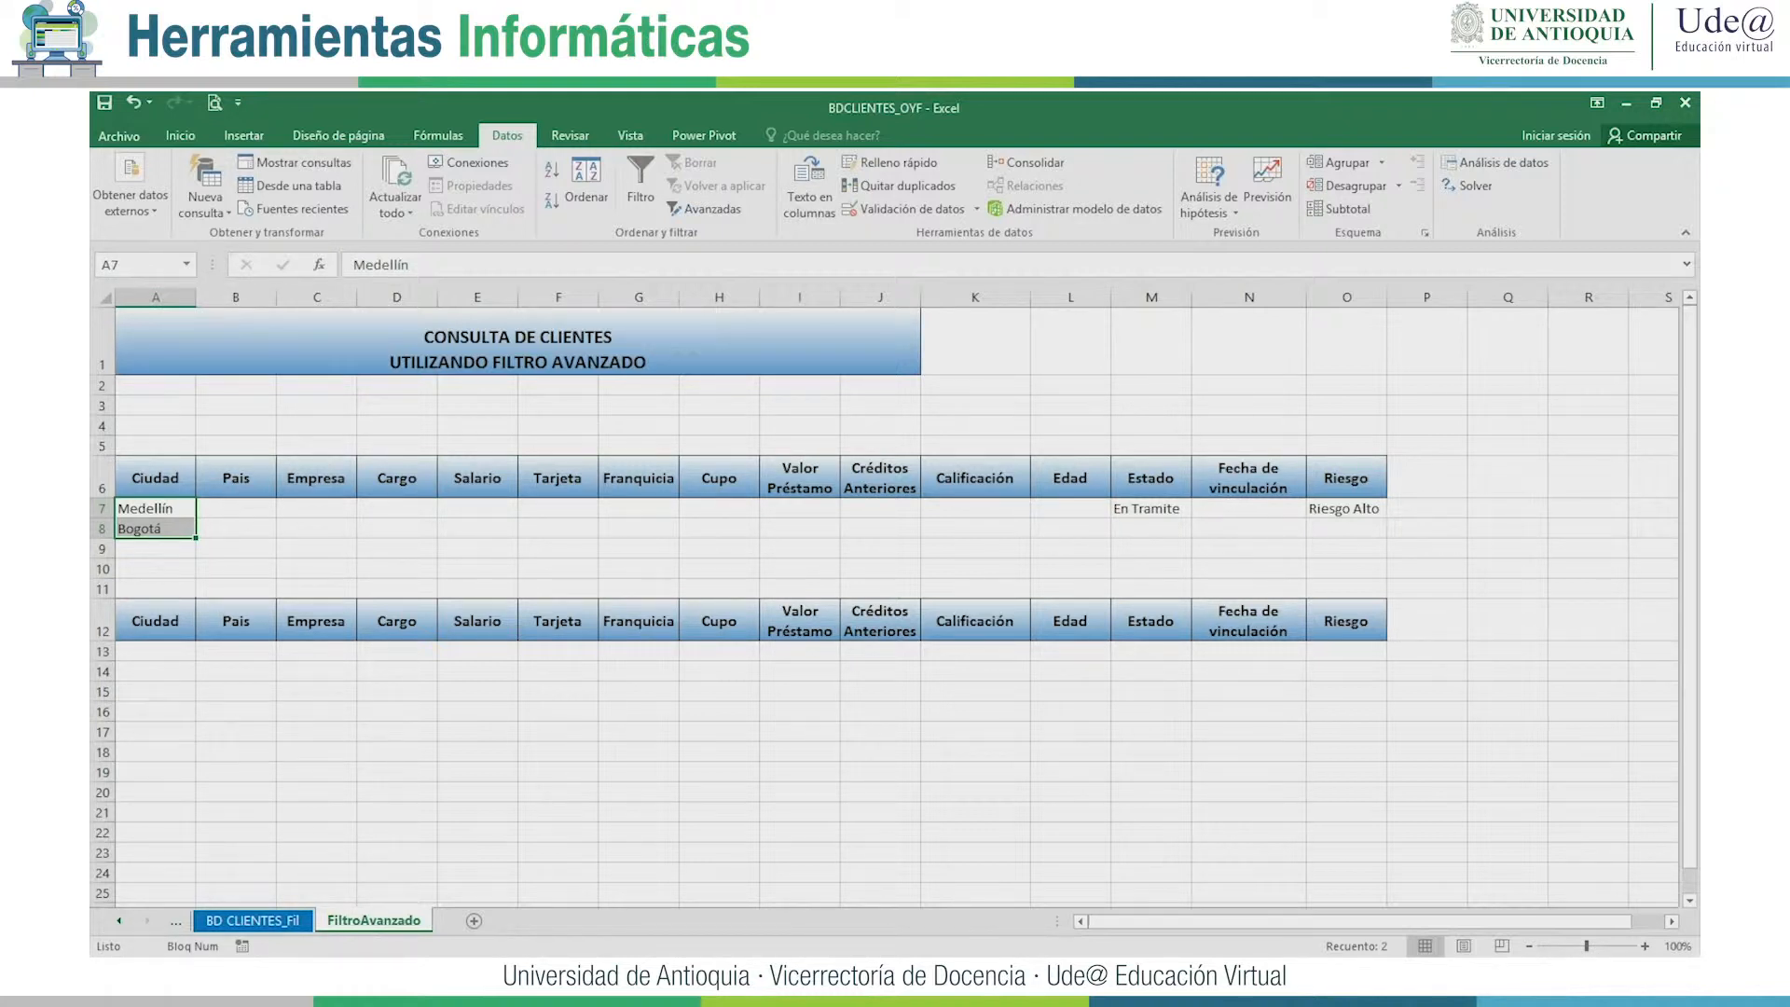
pyautogui.click(1150, 509)
pyautogui.click(1151, 528)
pyautogui.write('En t')
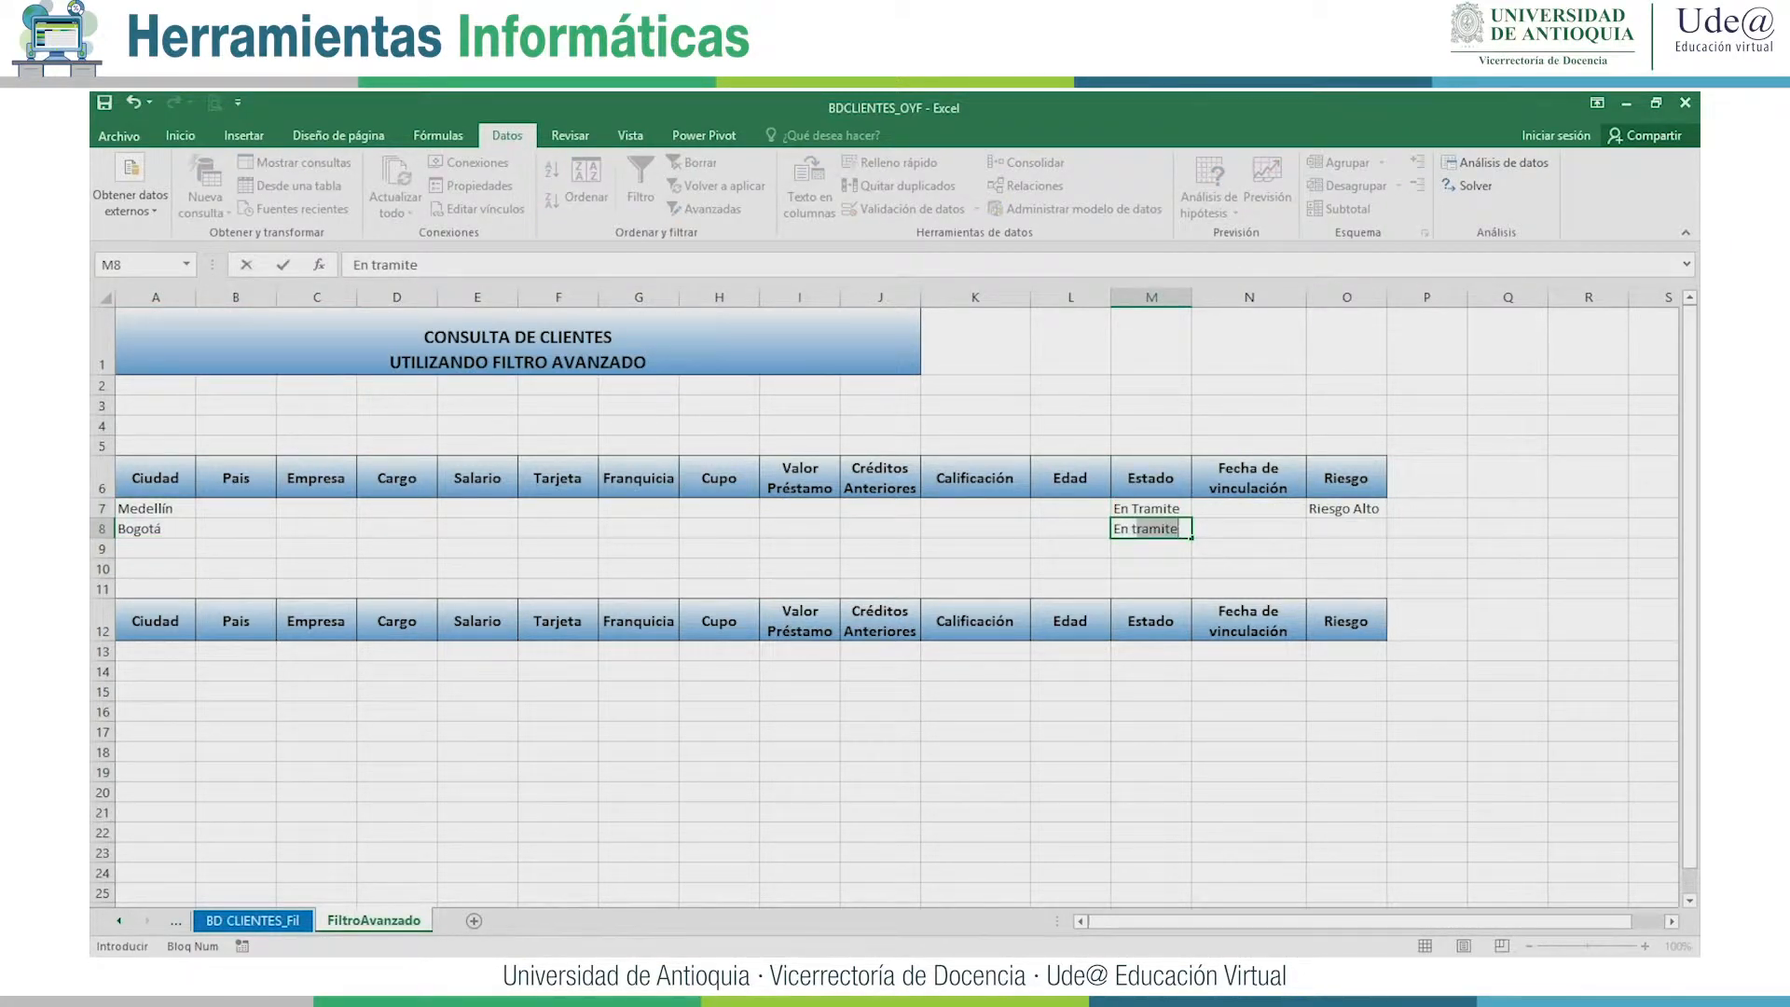
pyautogui.press('Tab')
pyautogui.press('Tab')
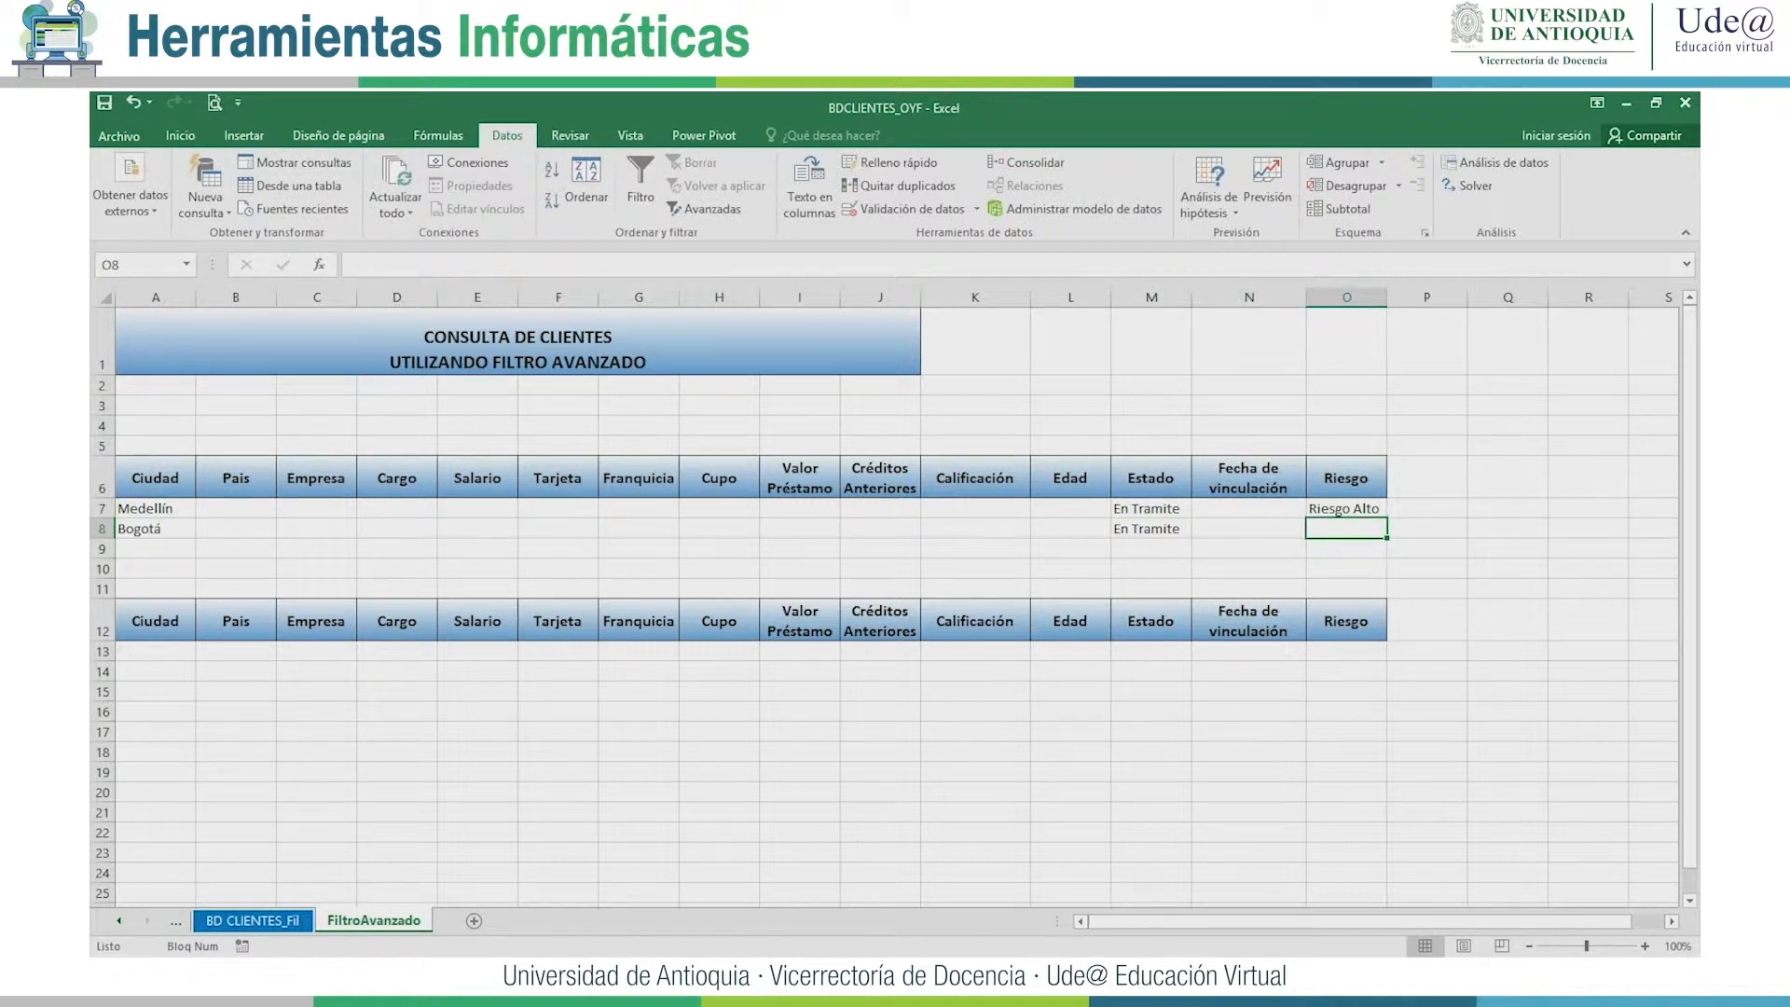
pyautogui.write('Riesgo Alto')
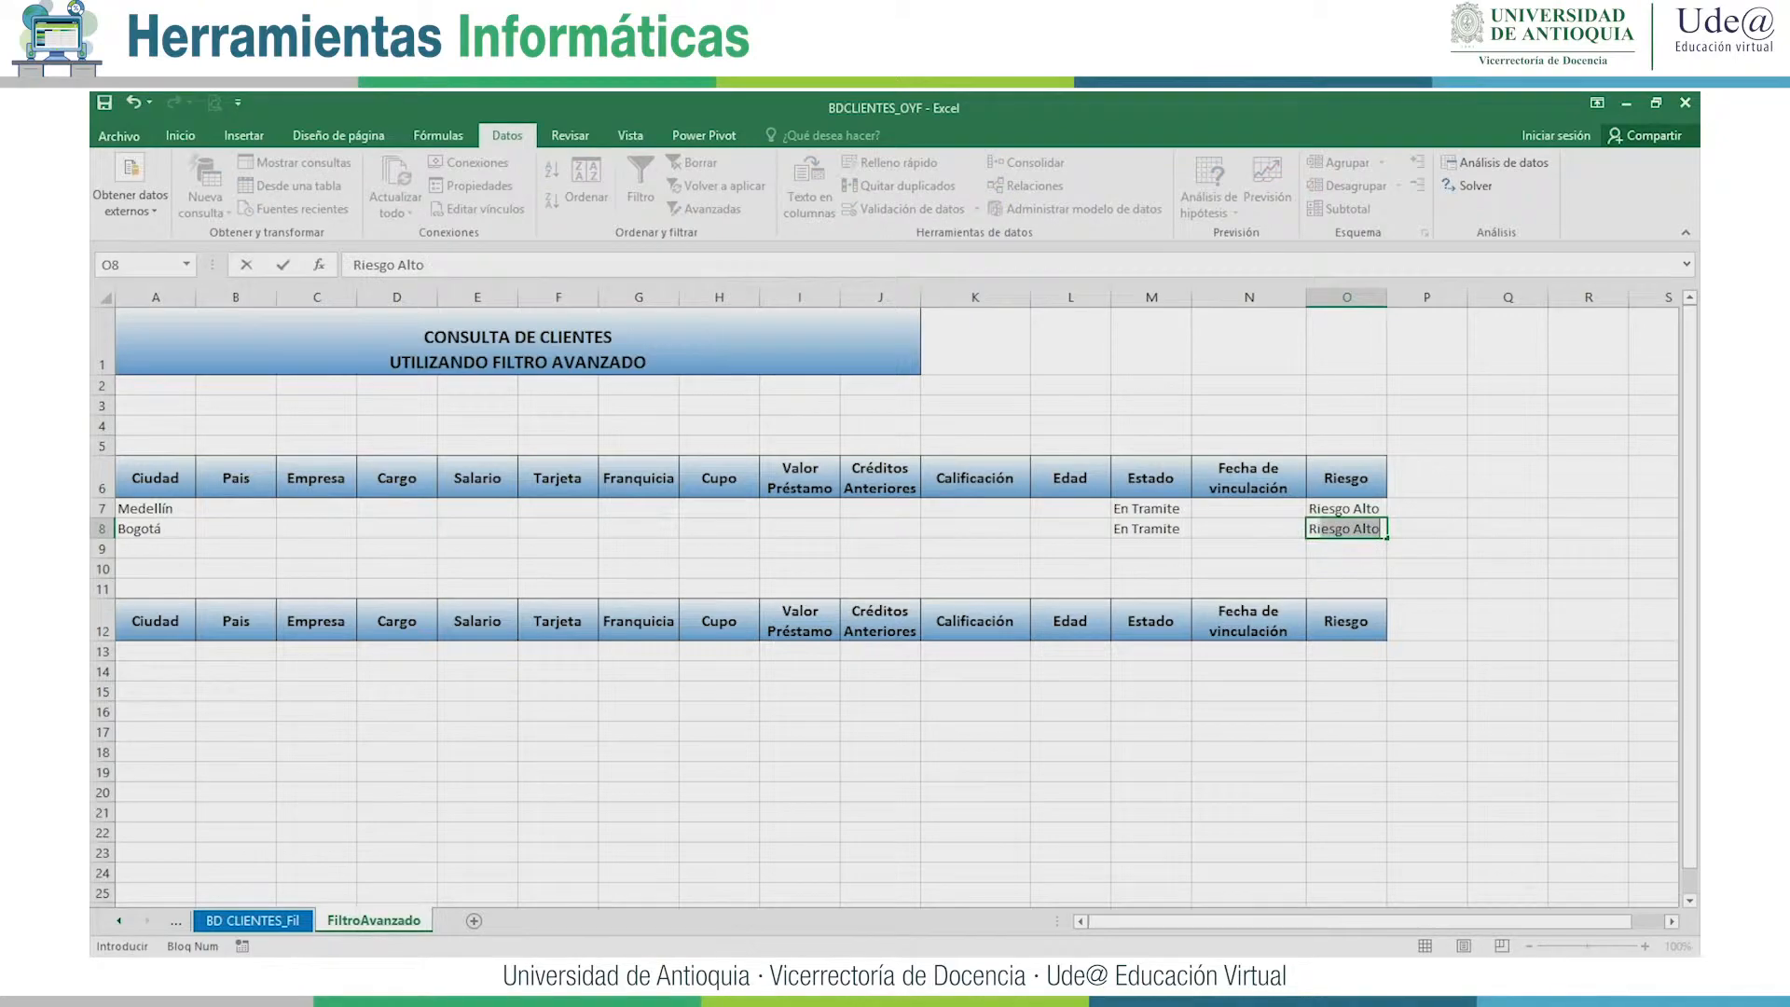
# Run an in-place advanced filter on the BD CLIENTES_Fil list A1:S332, with FiltroAvanzado cells A6:O8 as the criteria range.
pyautogui.hotkey('ctrl', 'pageup')
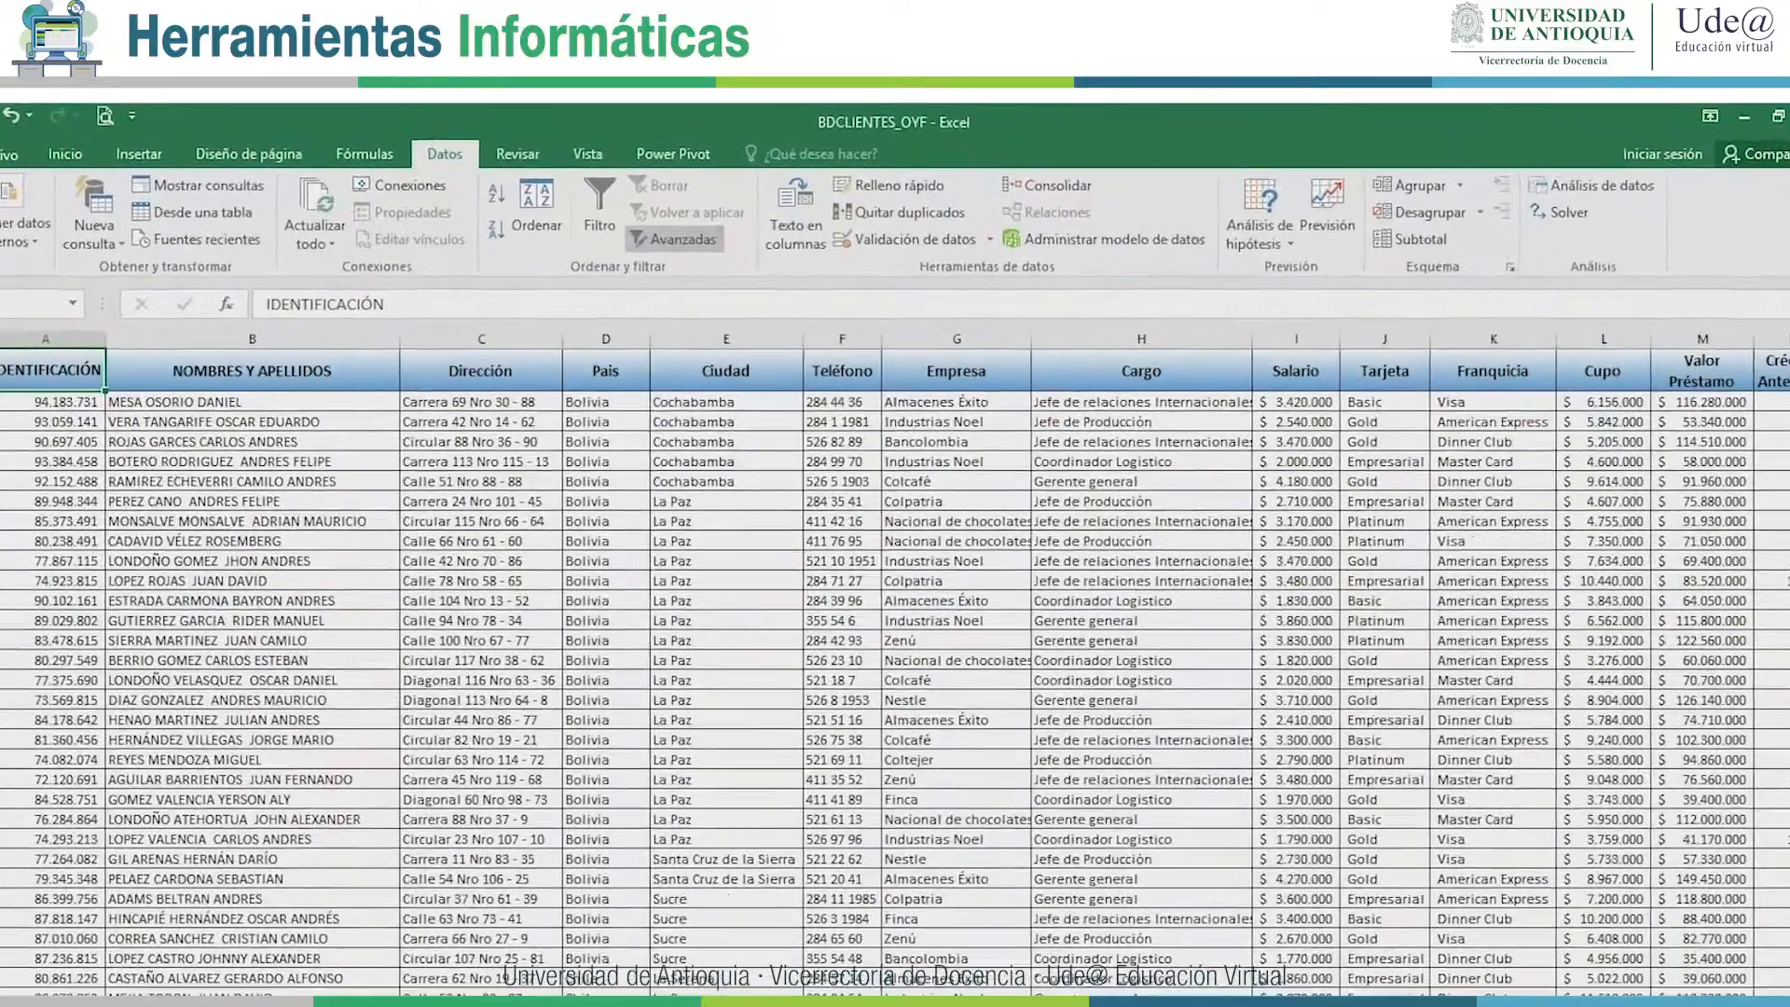
pyautogui.click(698, 218)
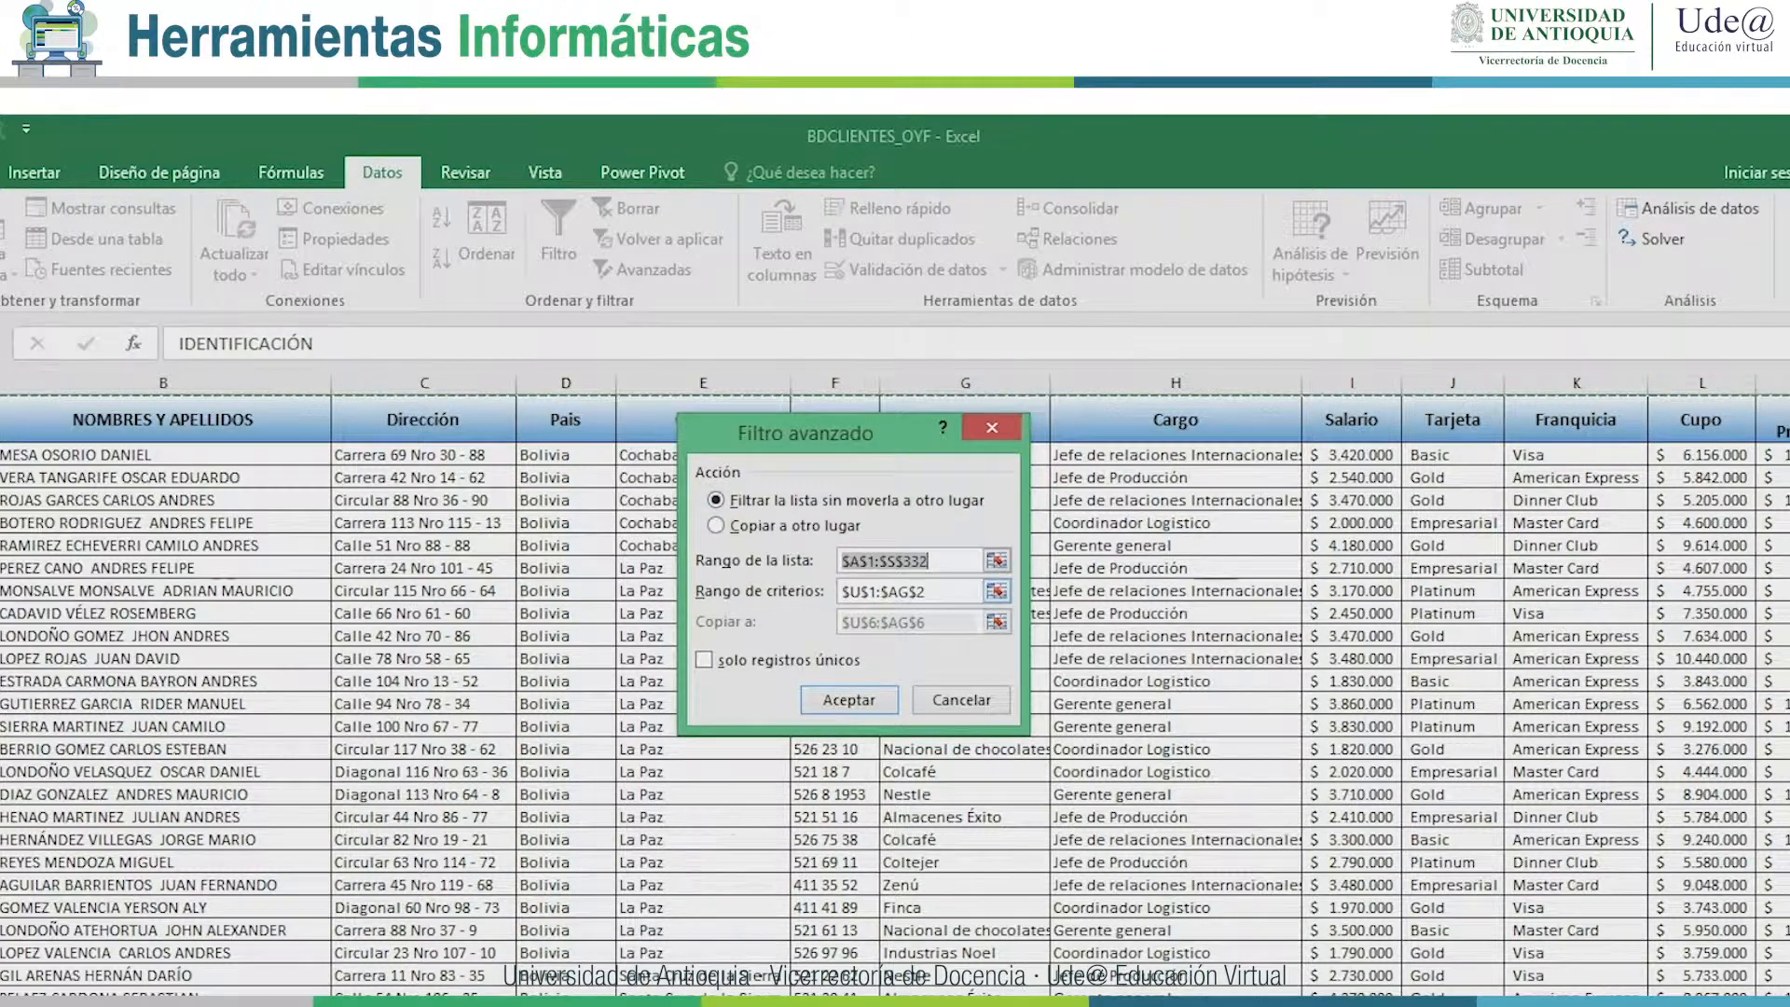
pyautogui.press('Tab')
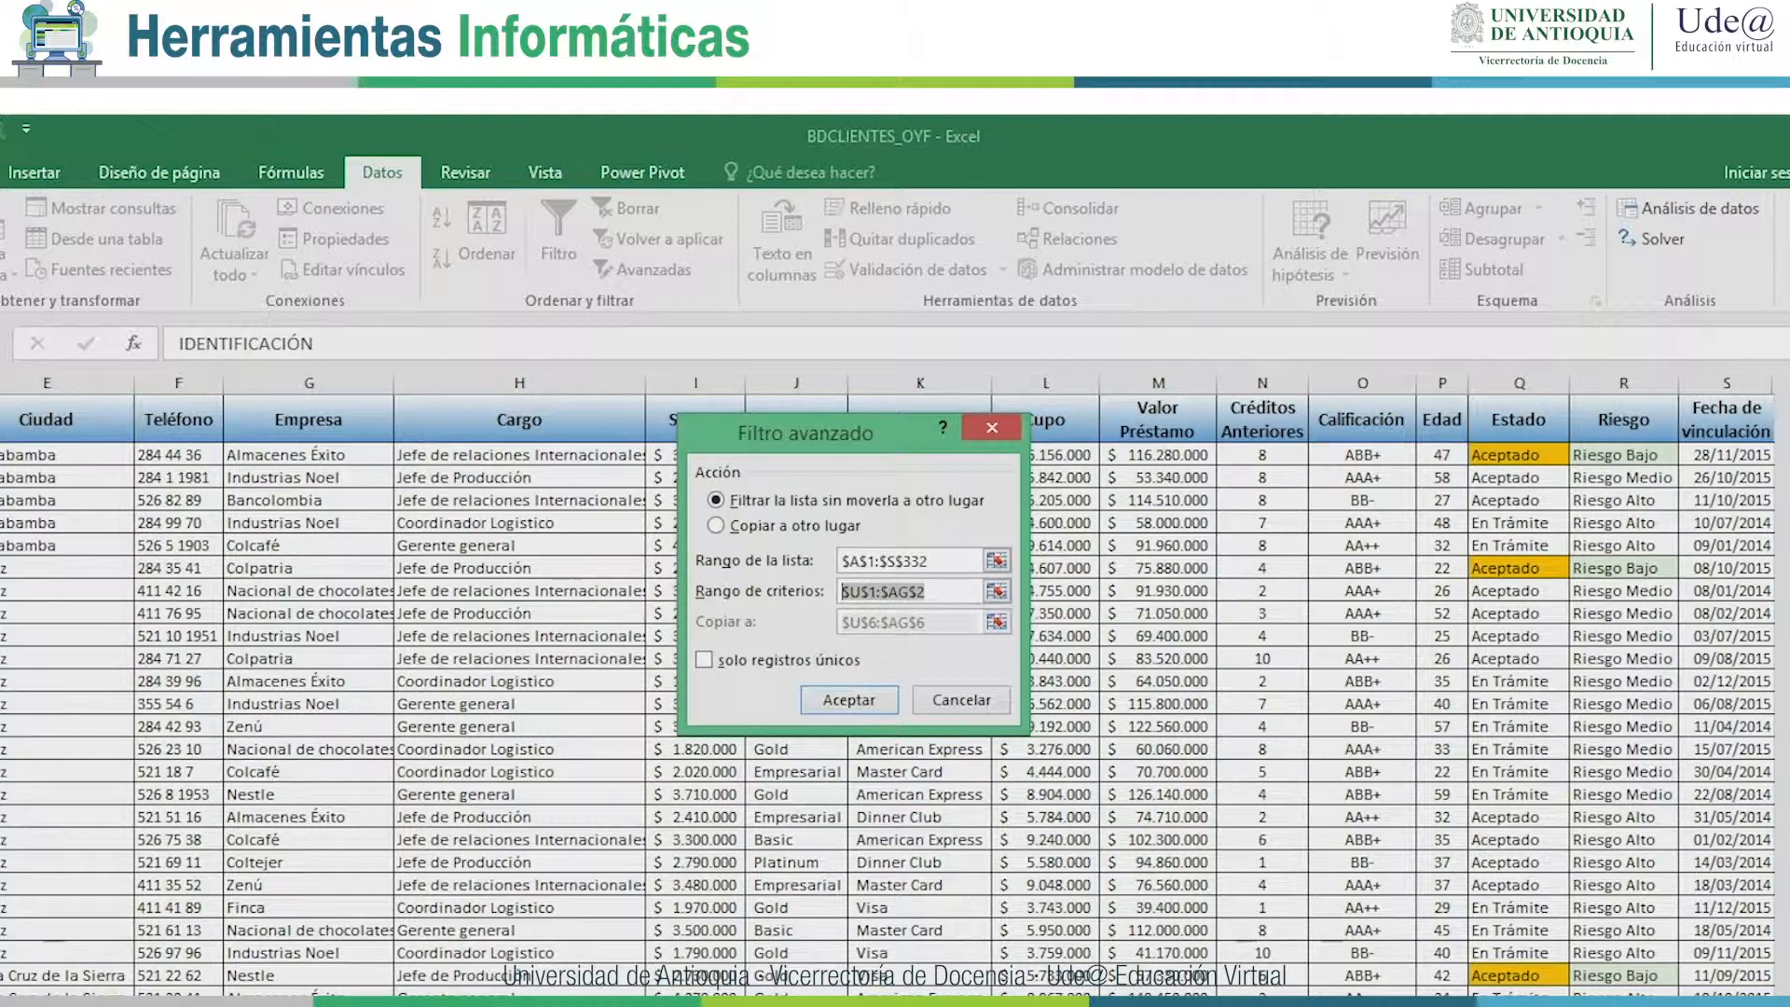
pyautogui.hotkey('ctrl', 'pagedown')
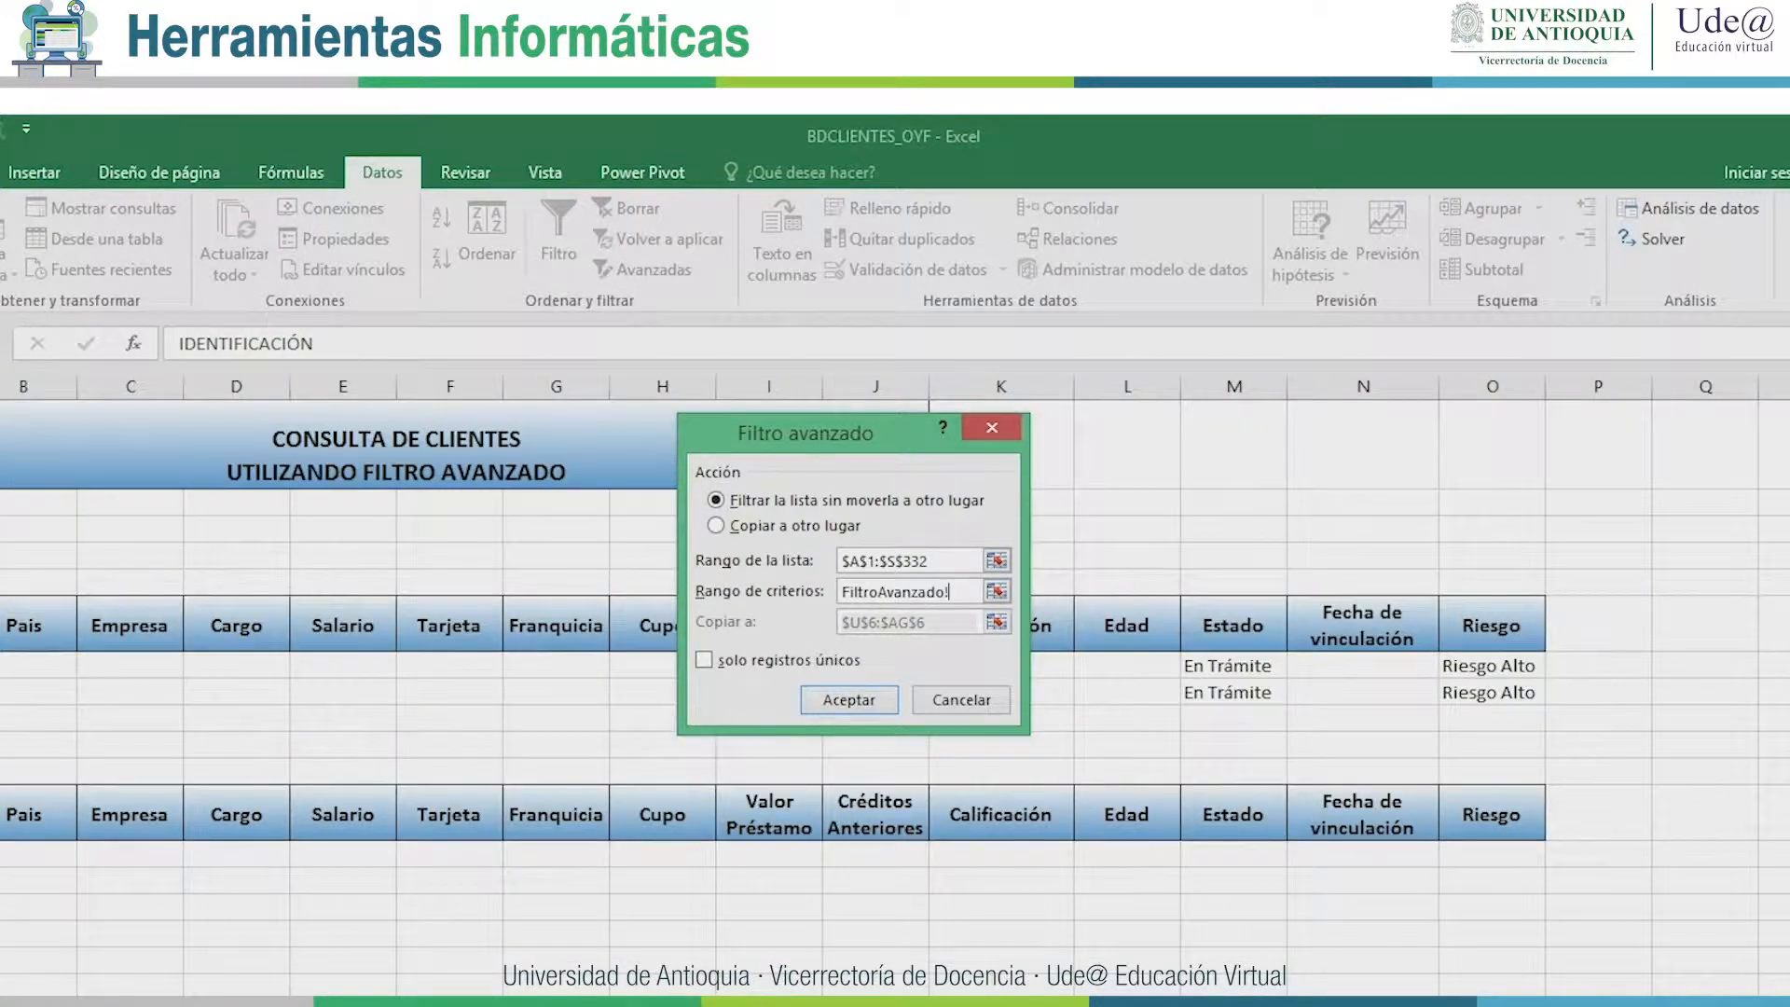
pyautogui.moveTo(0, 626); pyautogui.dragTo(1546, 703)
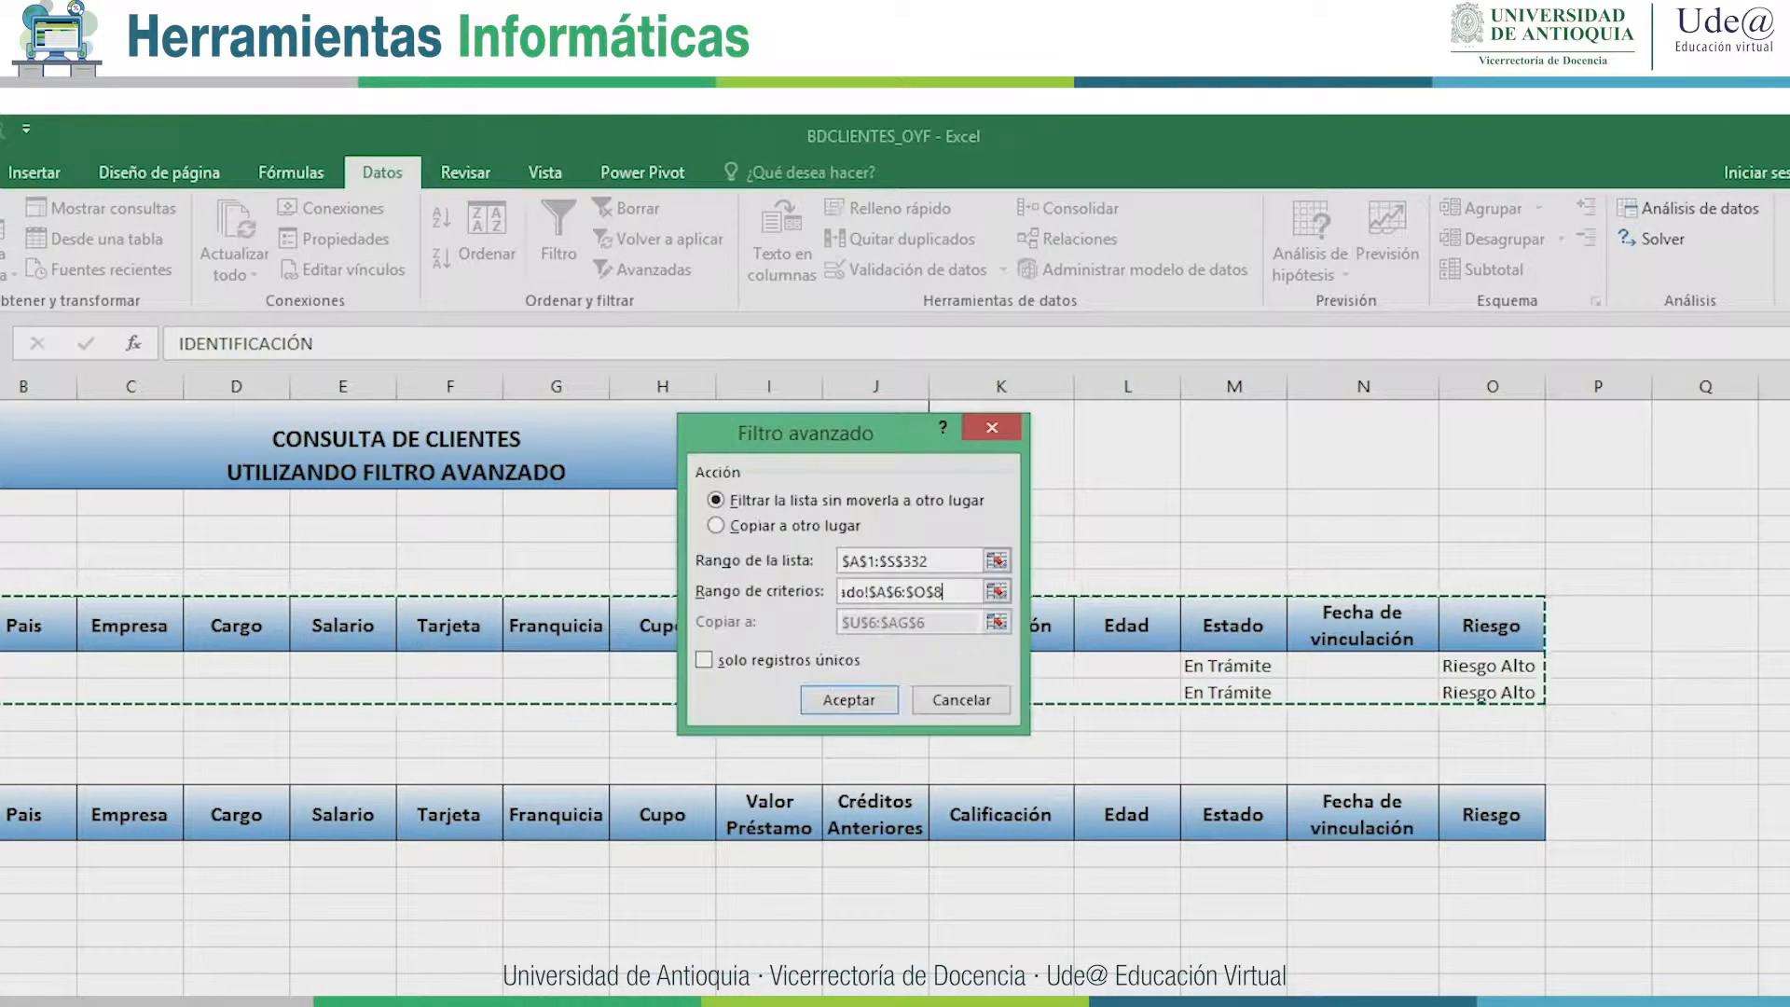
pyautogui.moveTo(806, 434); pyautogui.dragTo(883, 717)
pyautogui.moveTo(883, 451); pyautogui.dragTo(870, 473)
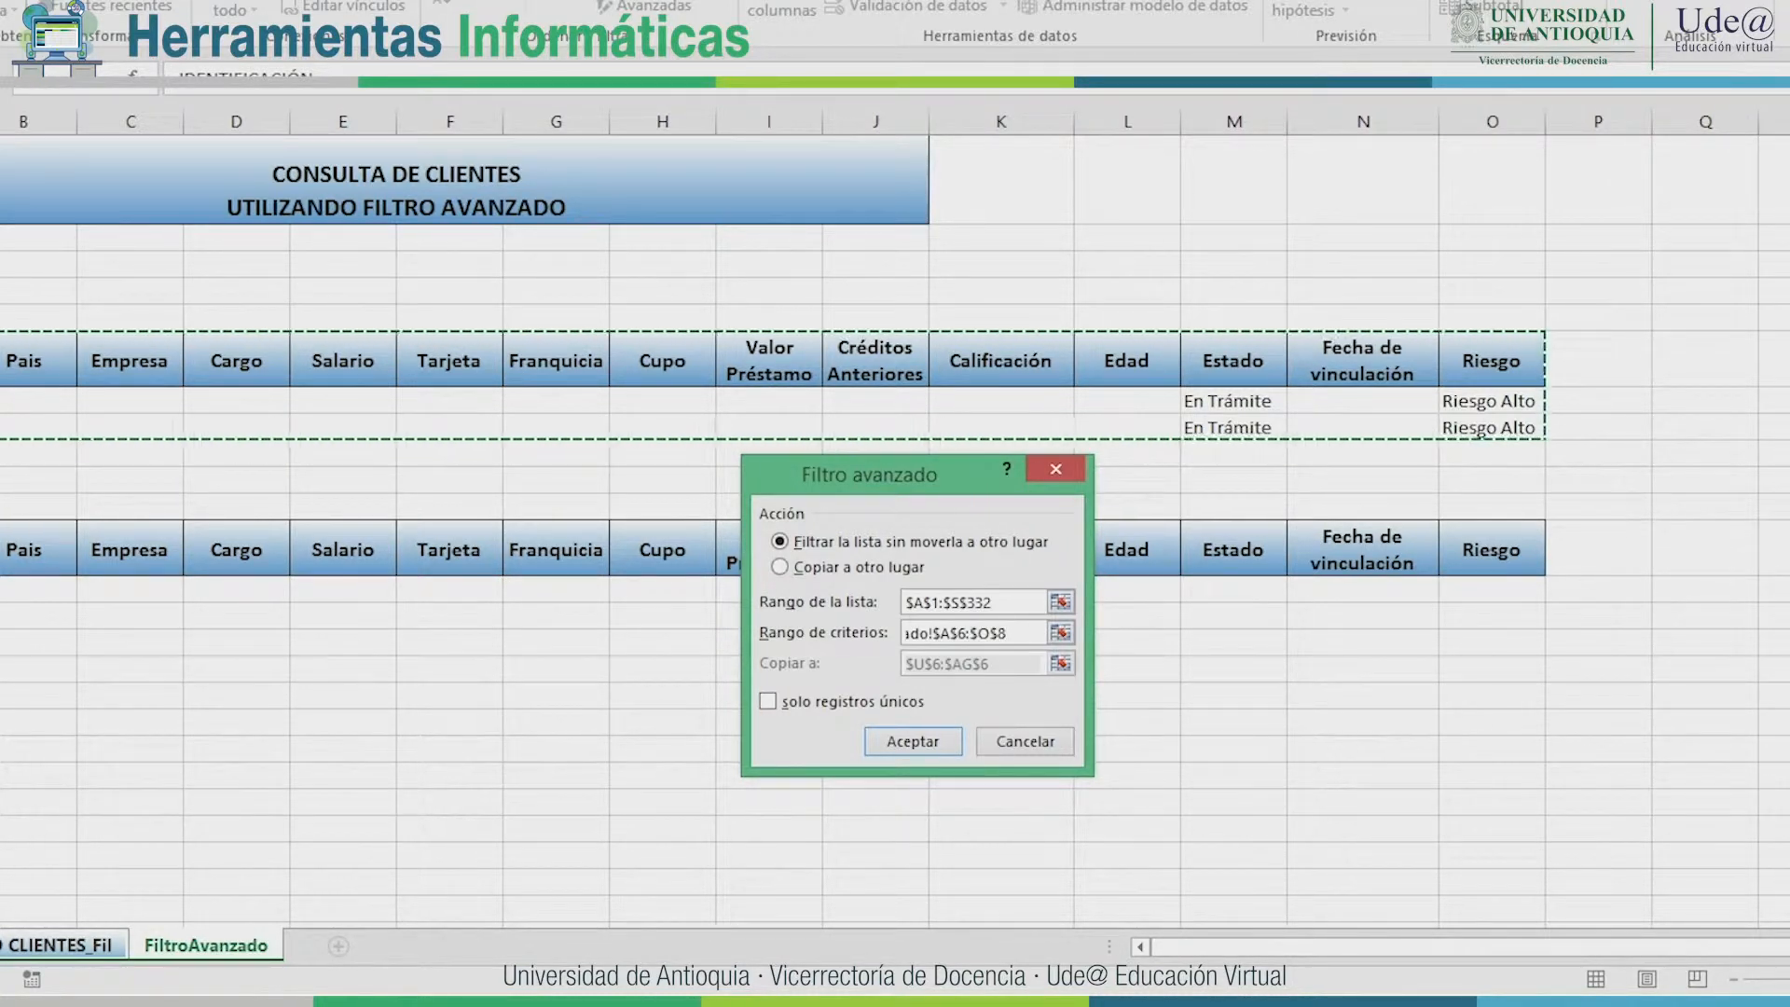
pyautogui.moveTo(869, 475); pyautogui.dragTo(731, 194)
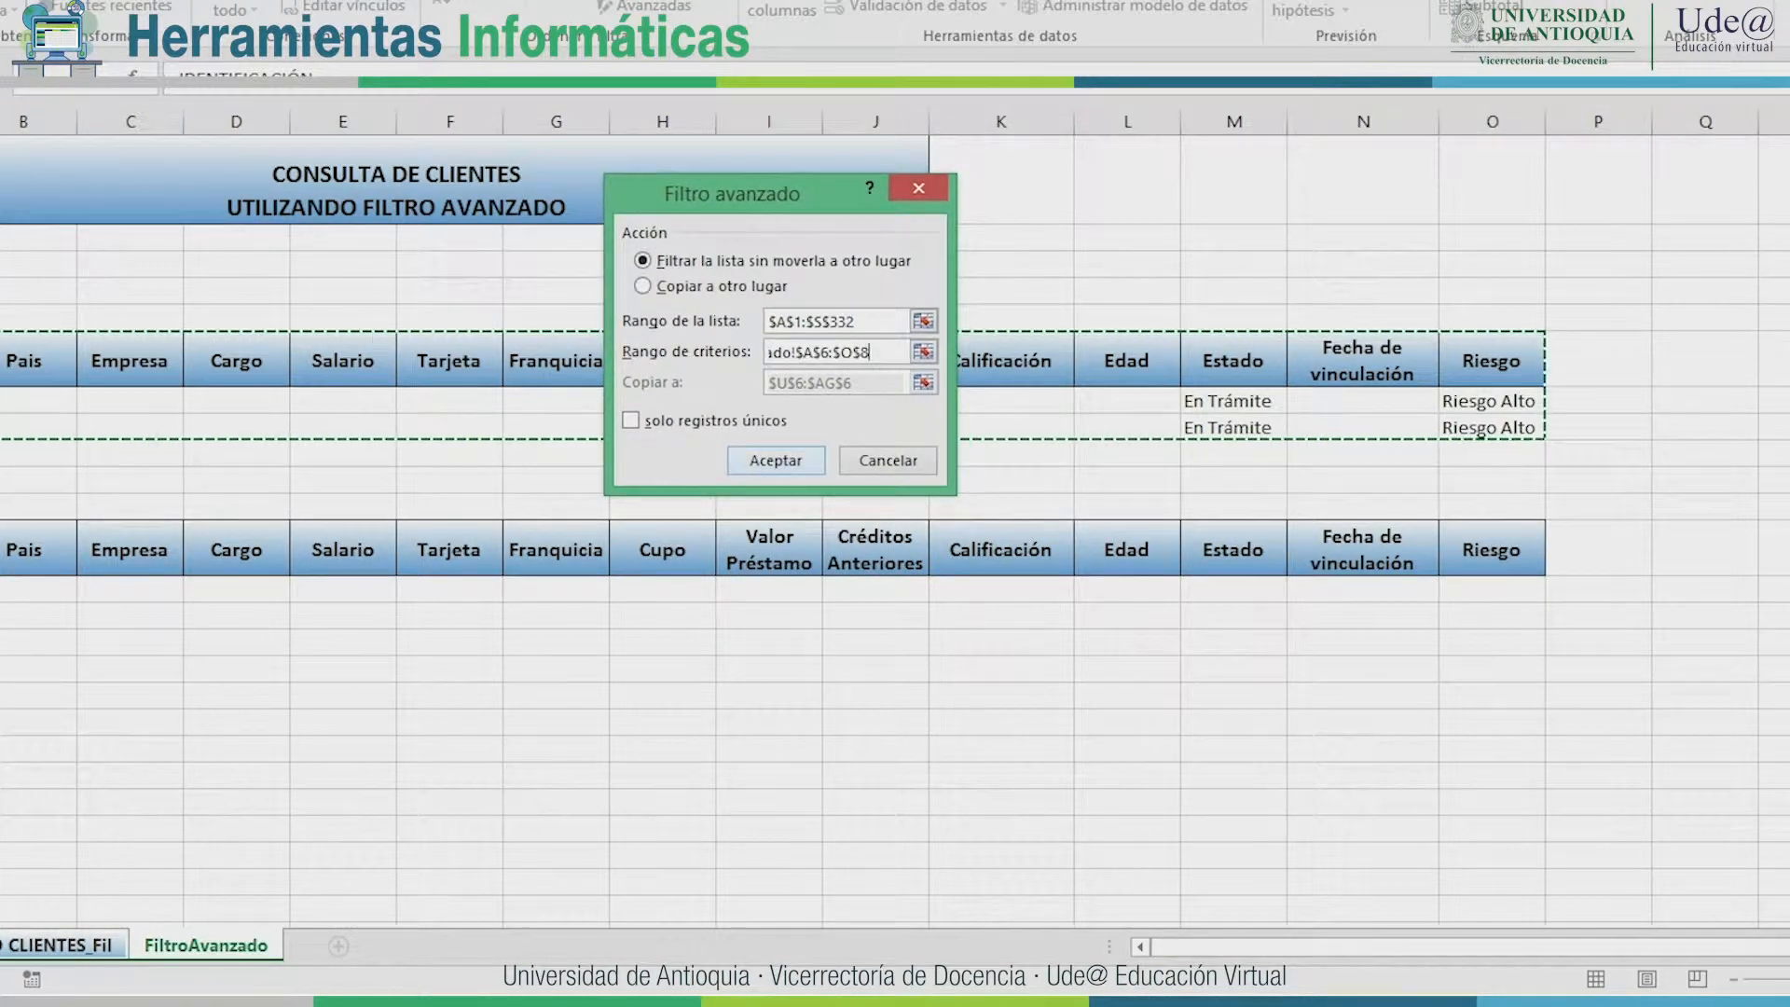
pyautogui.press('Return')
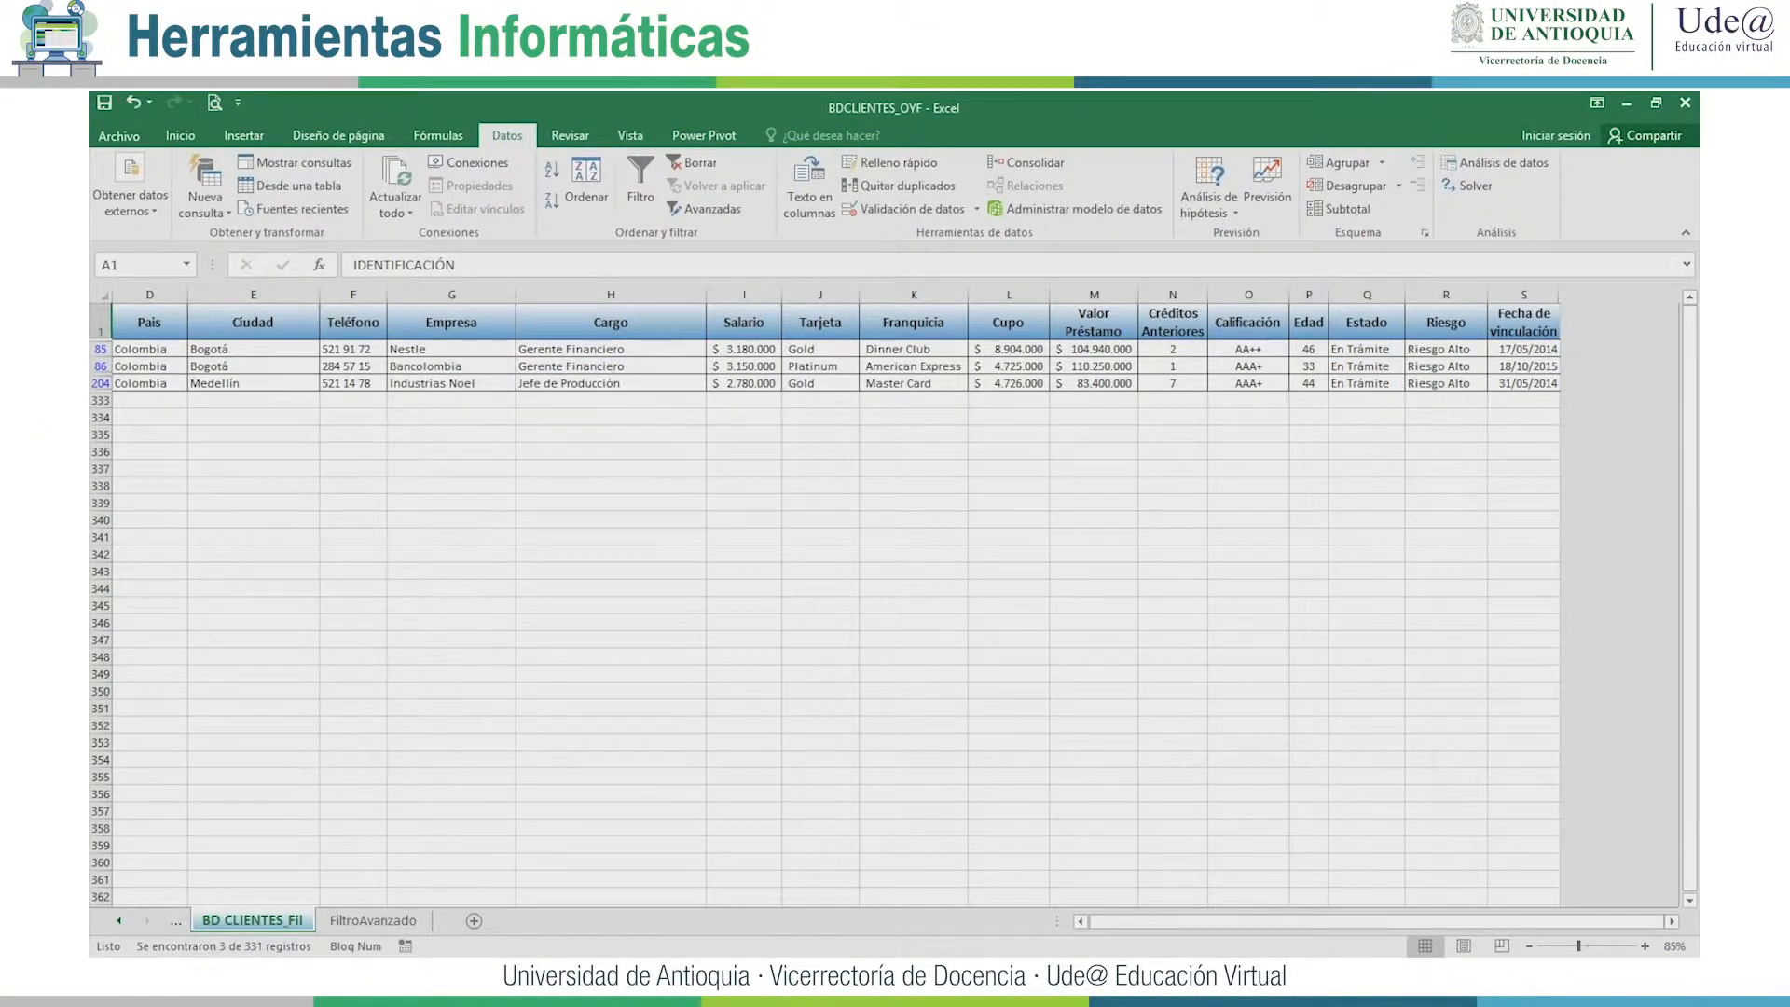
# Examine the filtered client records and check their Ciudad values against the criteria.
pyautogui.click(149, 350)
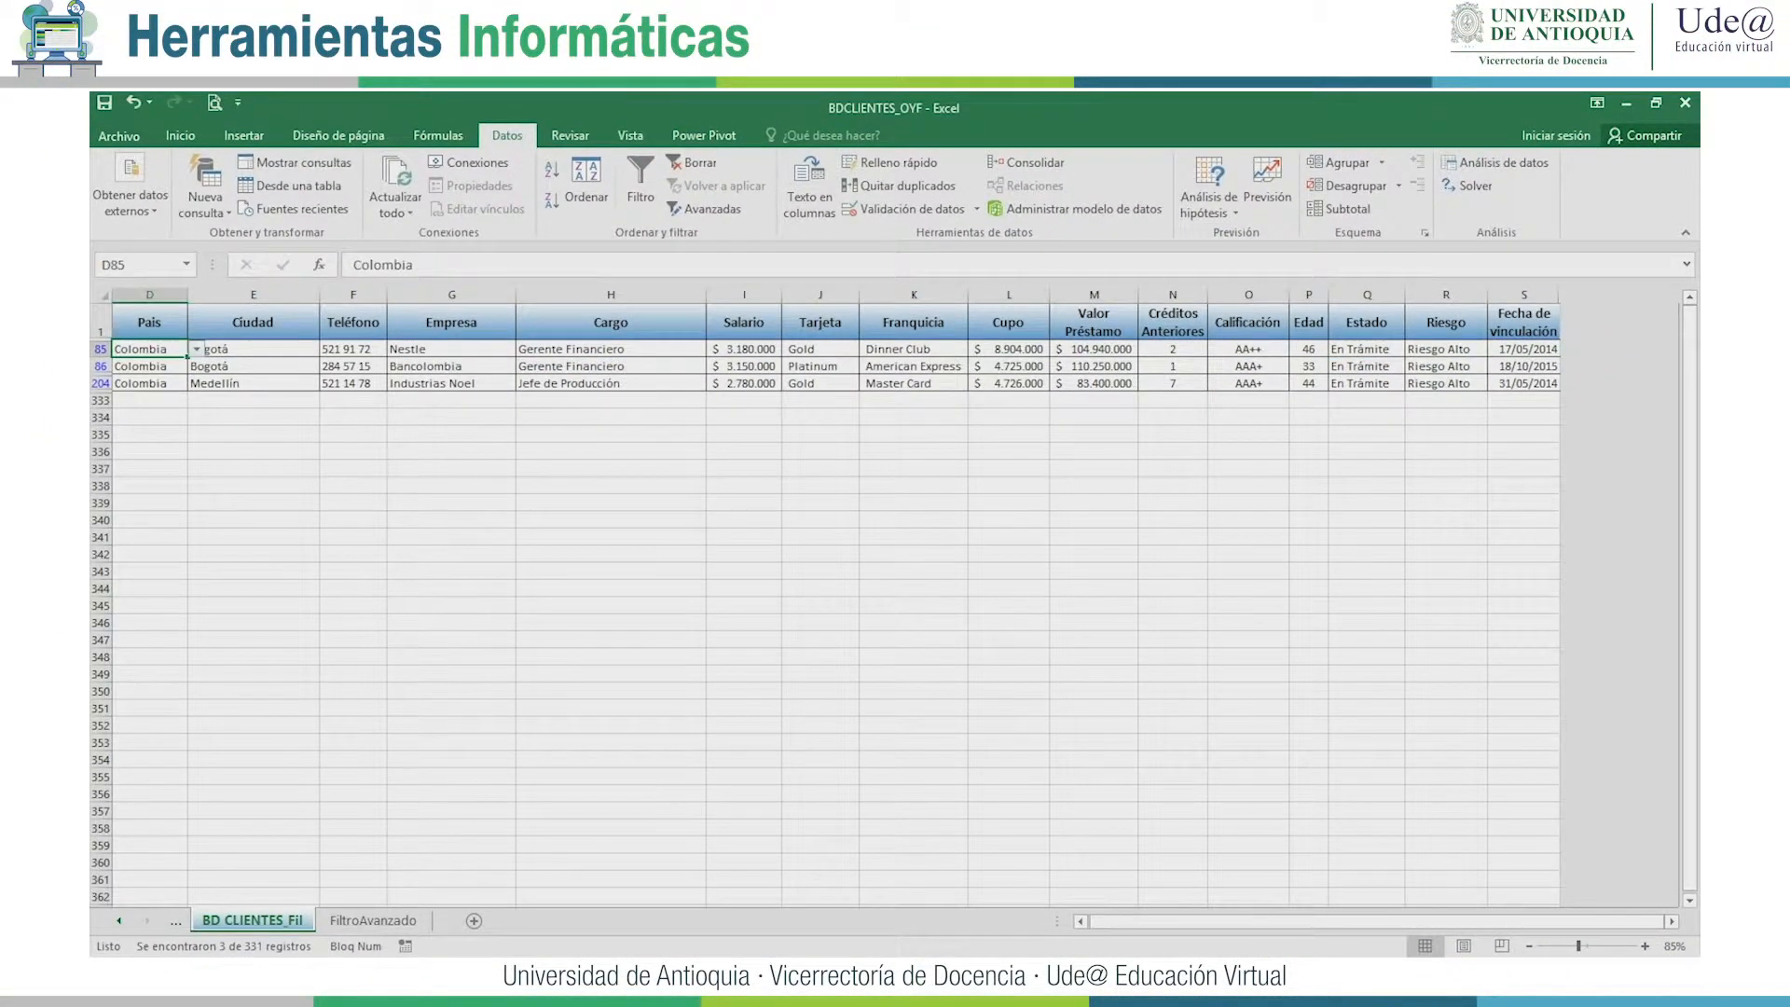
pyautogui.press('Left')
pyautogui.press('Left')
pyautogui.press('Left')
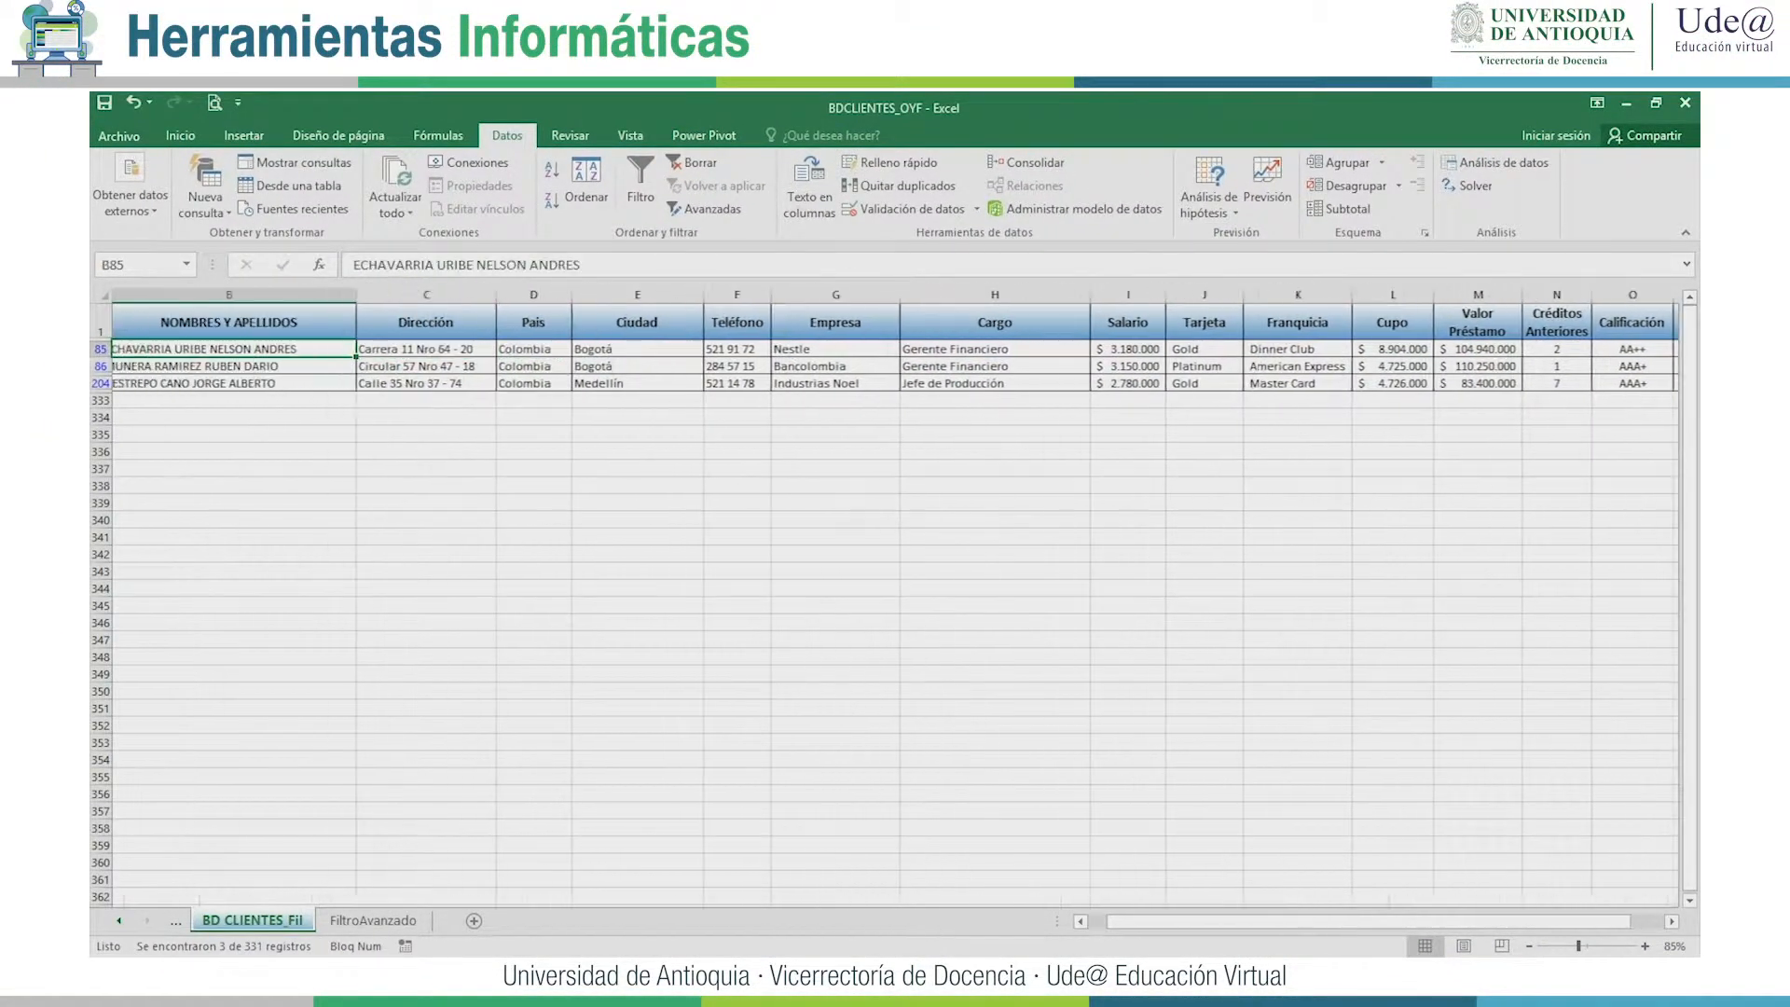
pyautogui.press('Right')
pyautogui.press('Right')
pyautogui.press('Right')
pyautogui.press('Right')
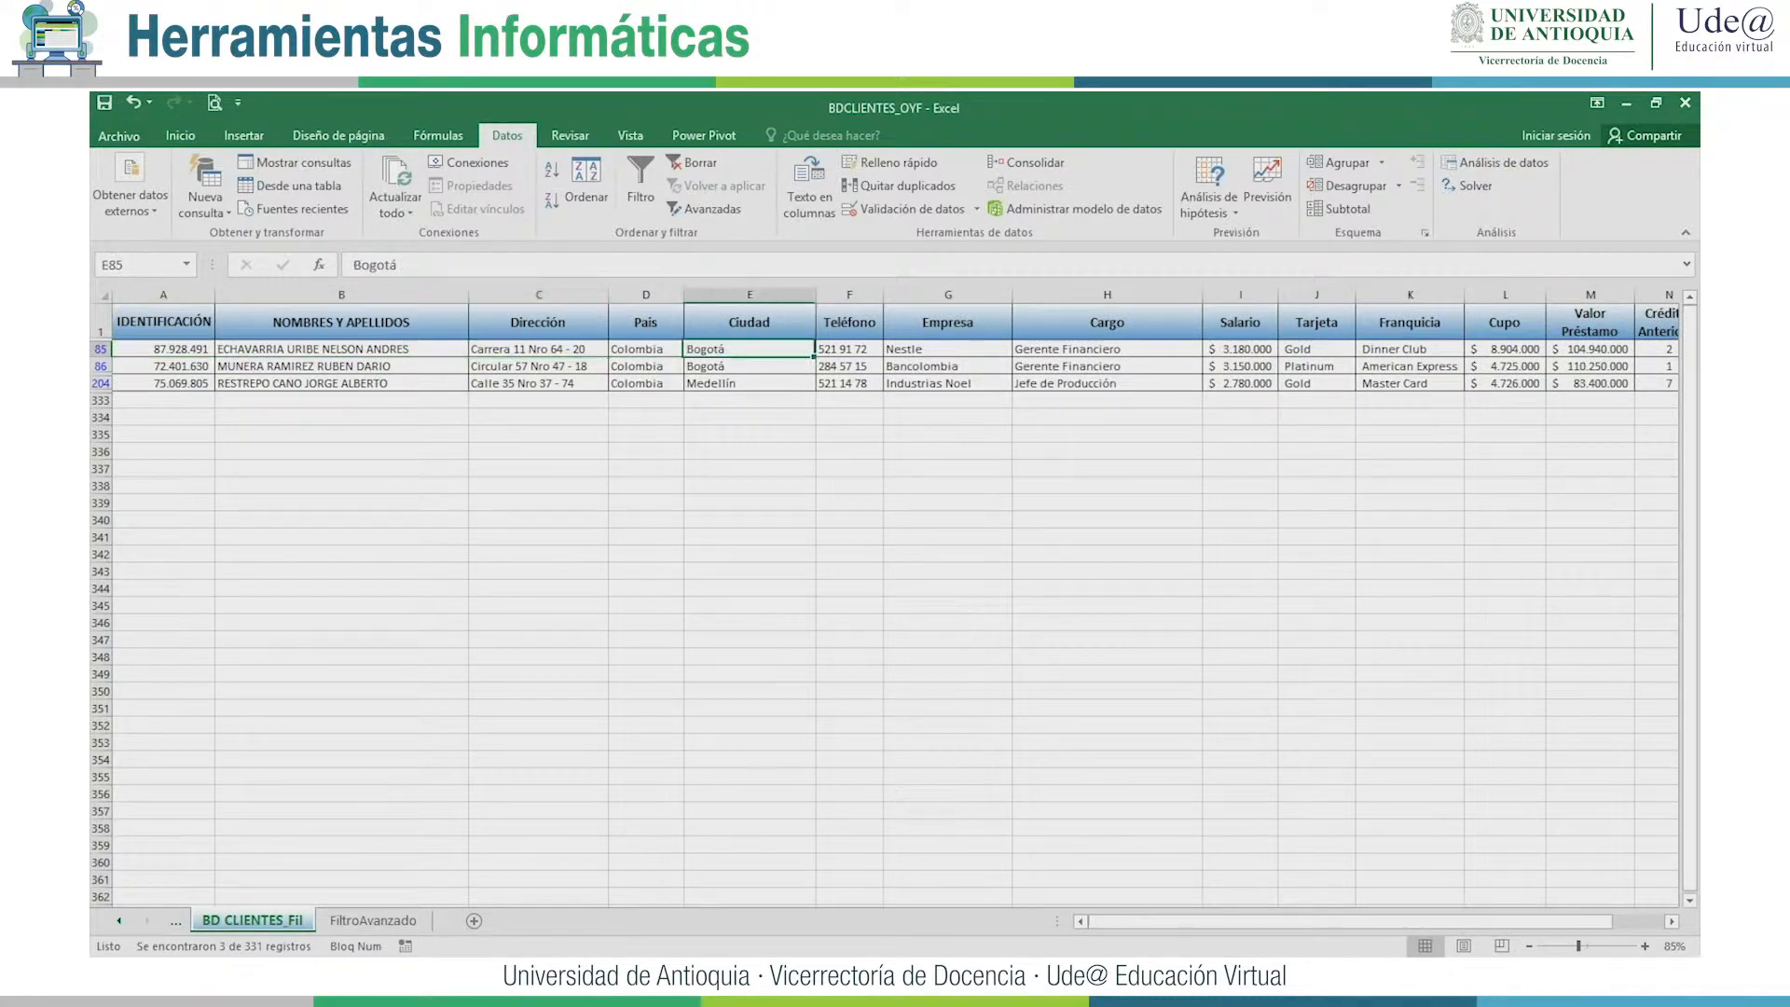
pyautogui.press('Down')
pyautogui.press('Down')
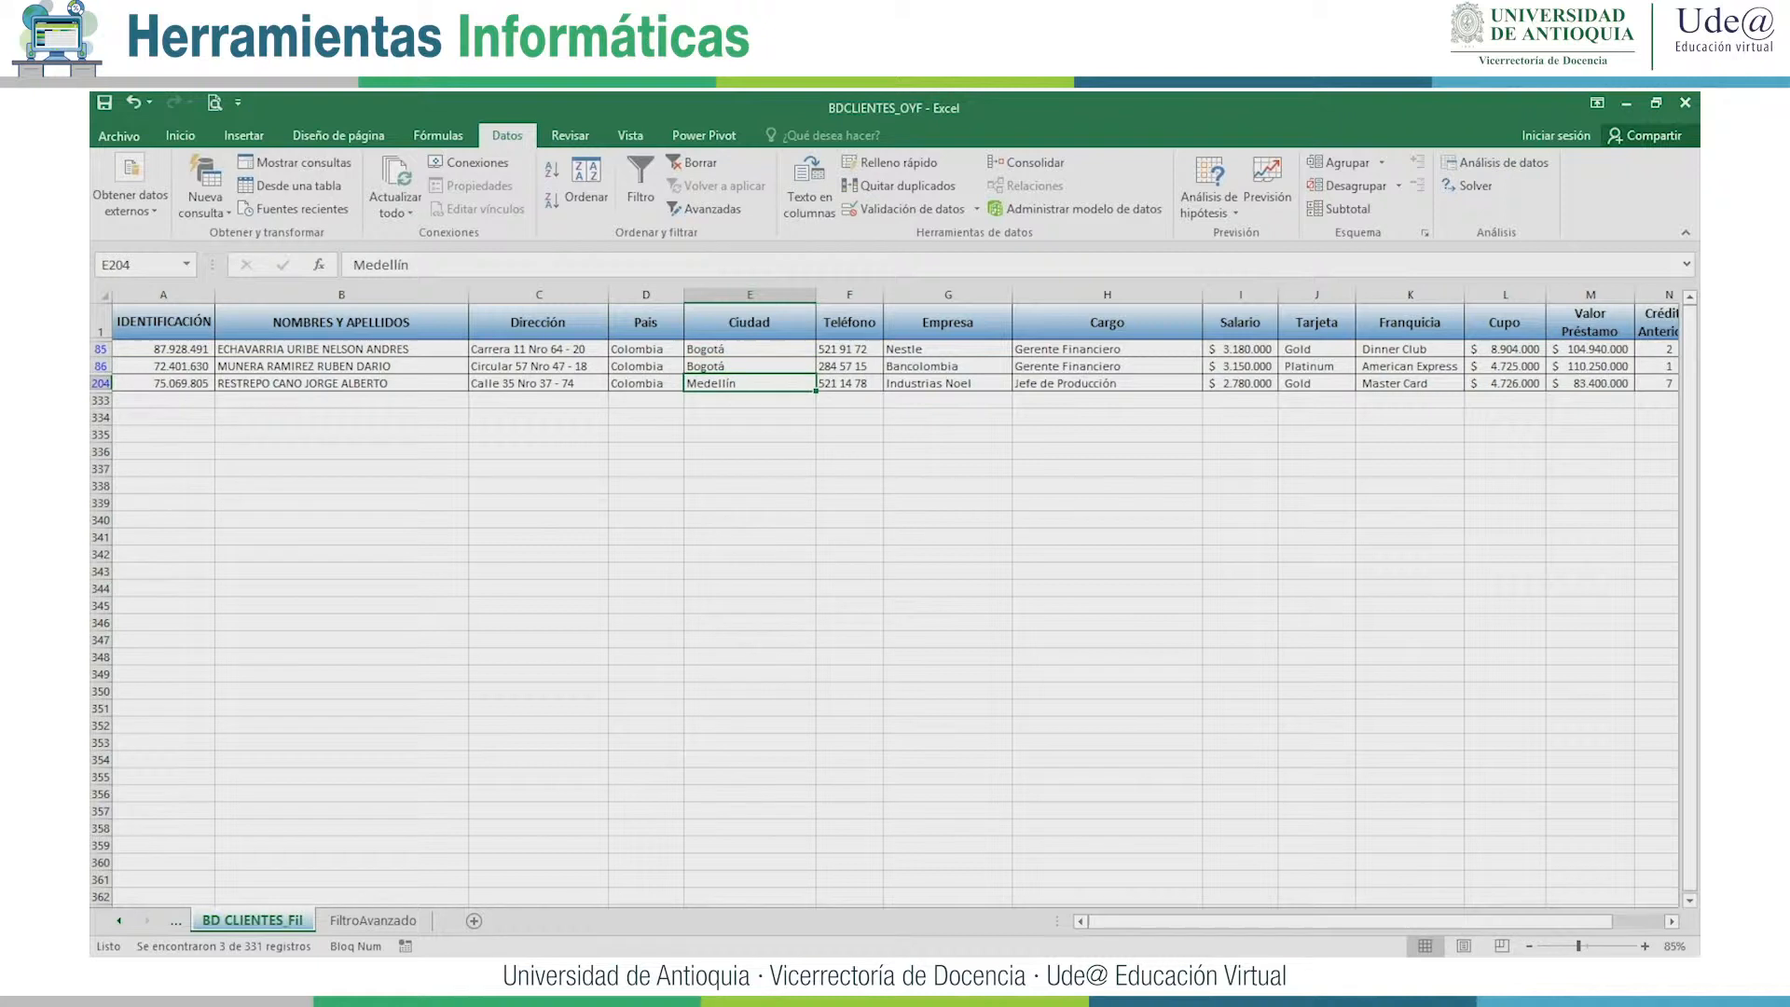
# Check the Estado and Riesgo columns of the filtered records against the criteria.
pyautogui.press('Right')
pyautogui.press('Right')
pyautogui.press('Right')
pyautogui.press('Right')
pyautogui.press('Right')
pyautogui.press('Right')
pyautogui.press('Right')
pyautogui.press('Right')
pyautogui.press('Right')
pyautogui.press('Right')
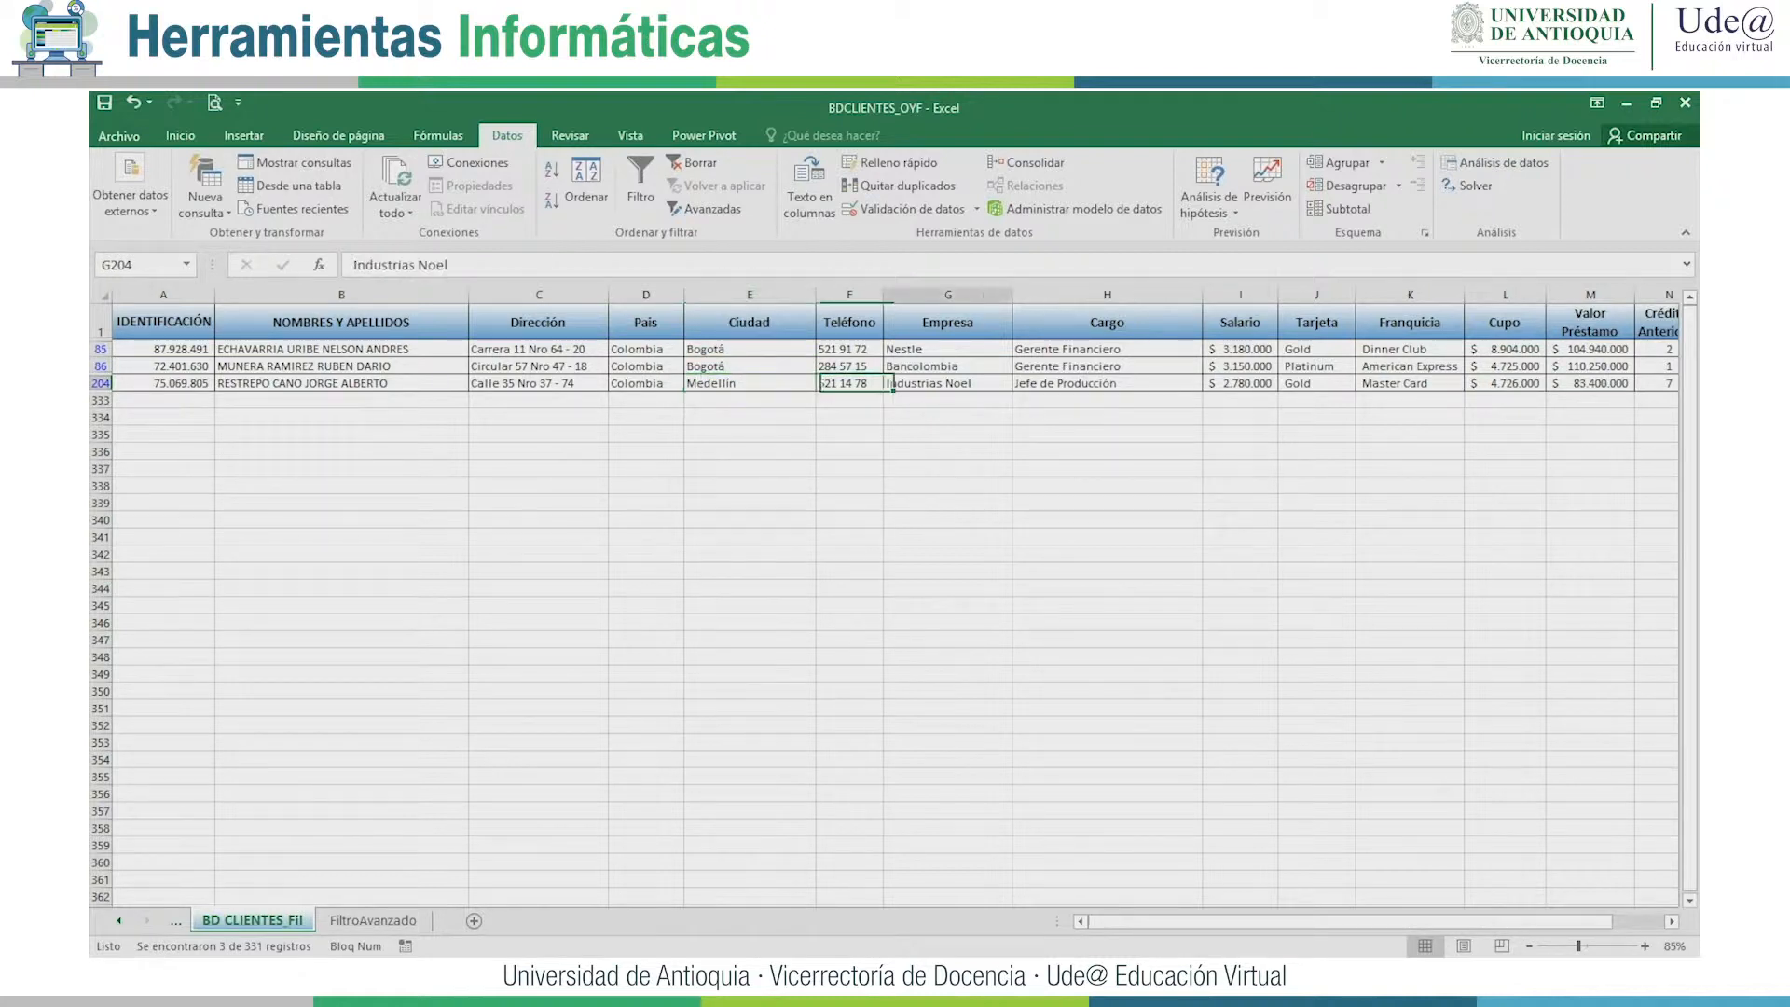
pyautogui.press('Right')
pyautogui.press('Right')
pyautogui.press('Right')
pyautogui.press('Right')
pyautogui.press('Left')
pyautogui.press('Left')
pyautogui.press('Up')
pyautogui.press('Up')
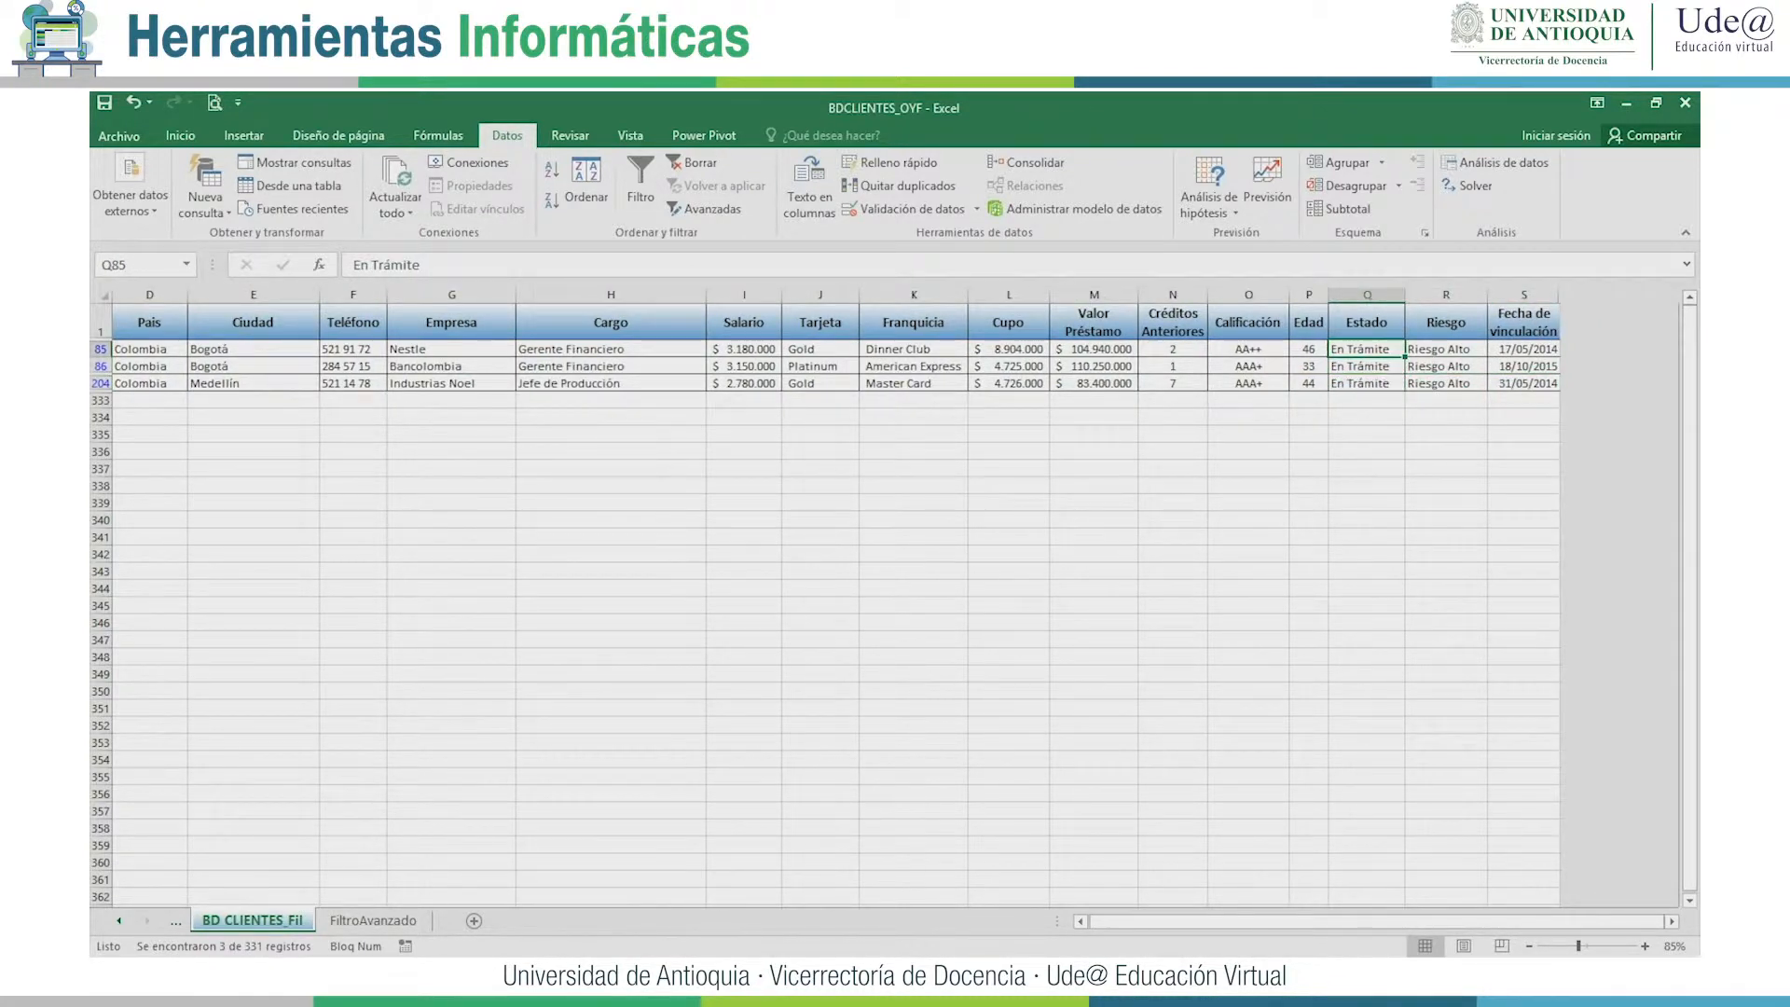
pyautogui.press('Right')
pyautogui.press('Down')
pyautogui.press('Down')
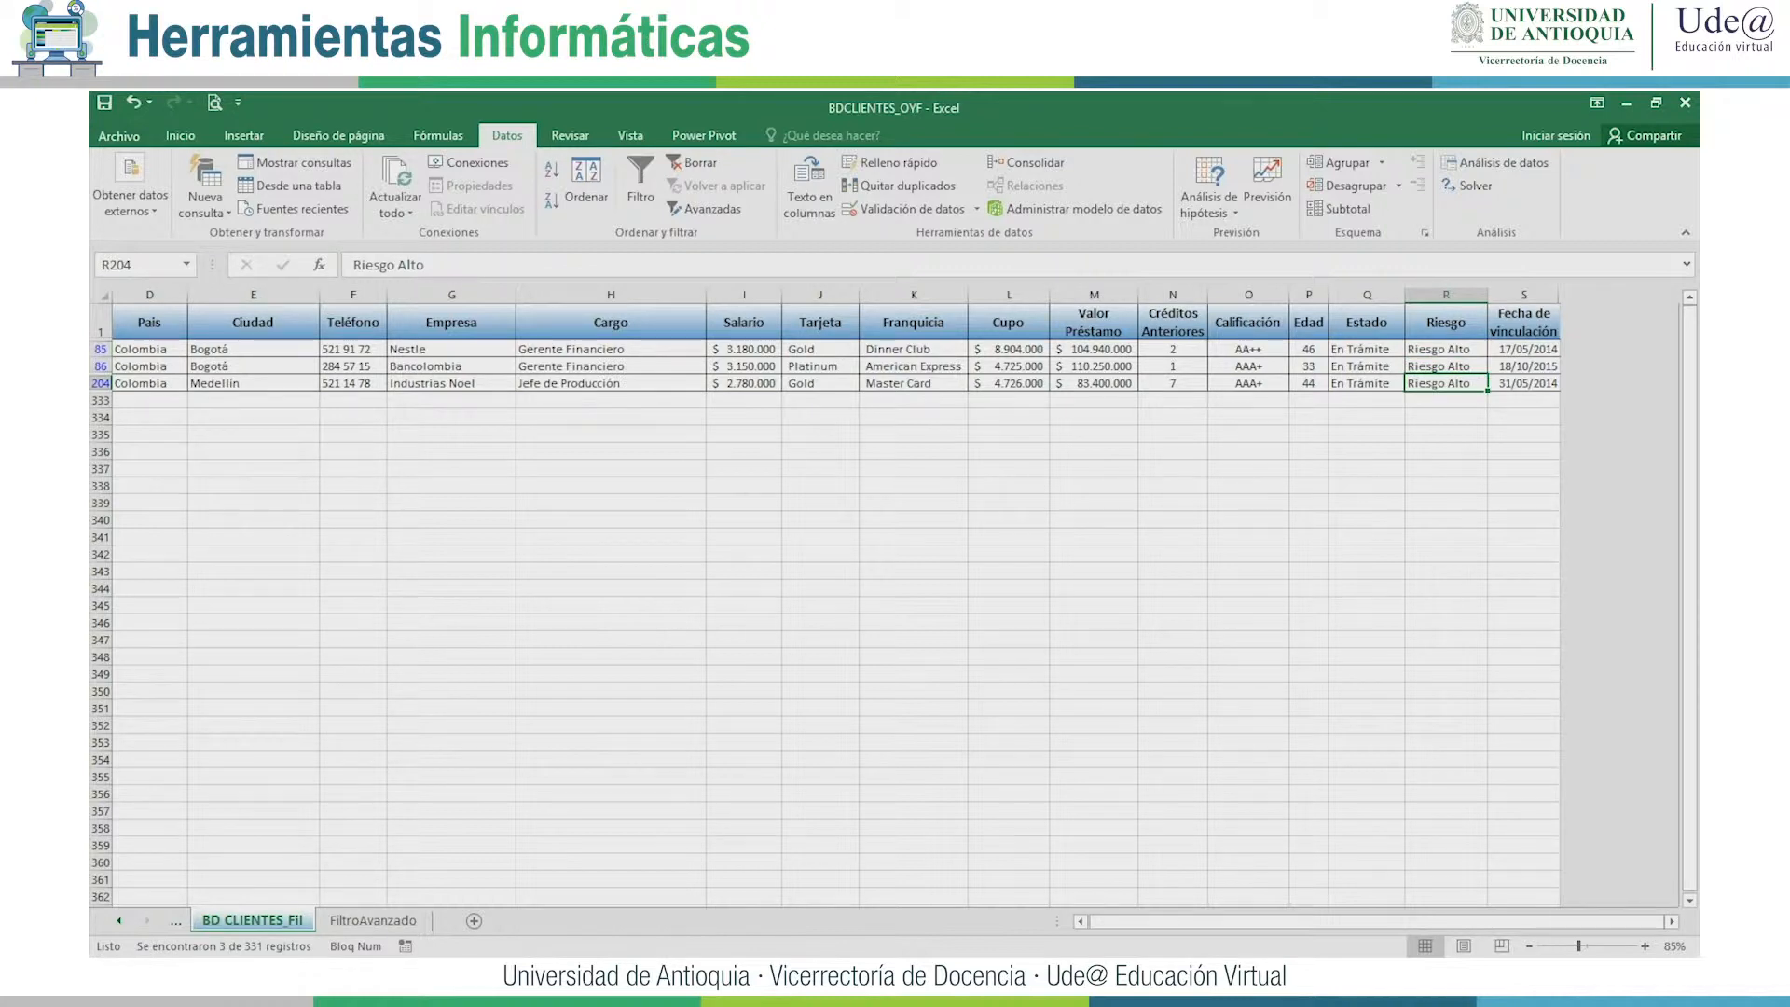
# Clear the advanced filter from the BD CLIENTES_Fil list.
pyautogui.hotkey('ctrl', 'Home')
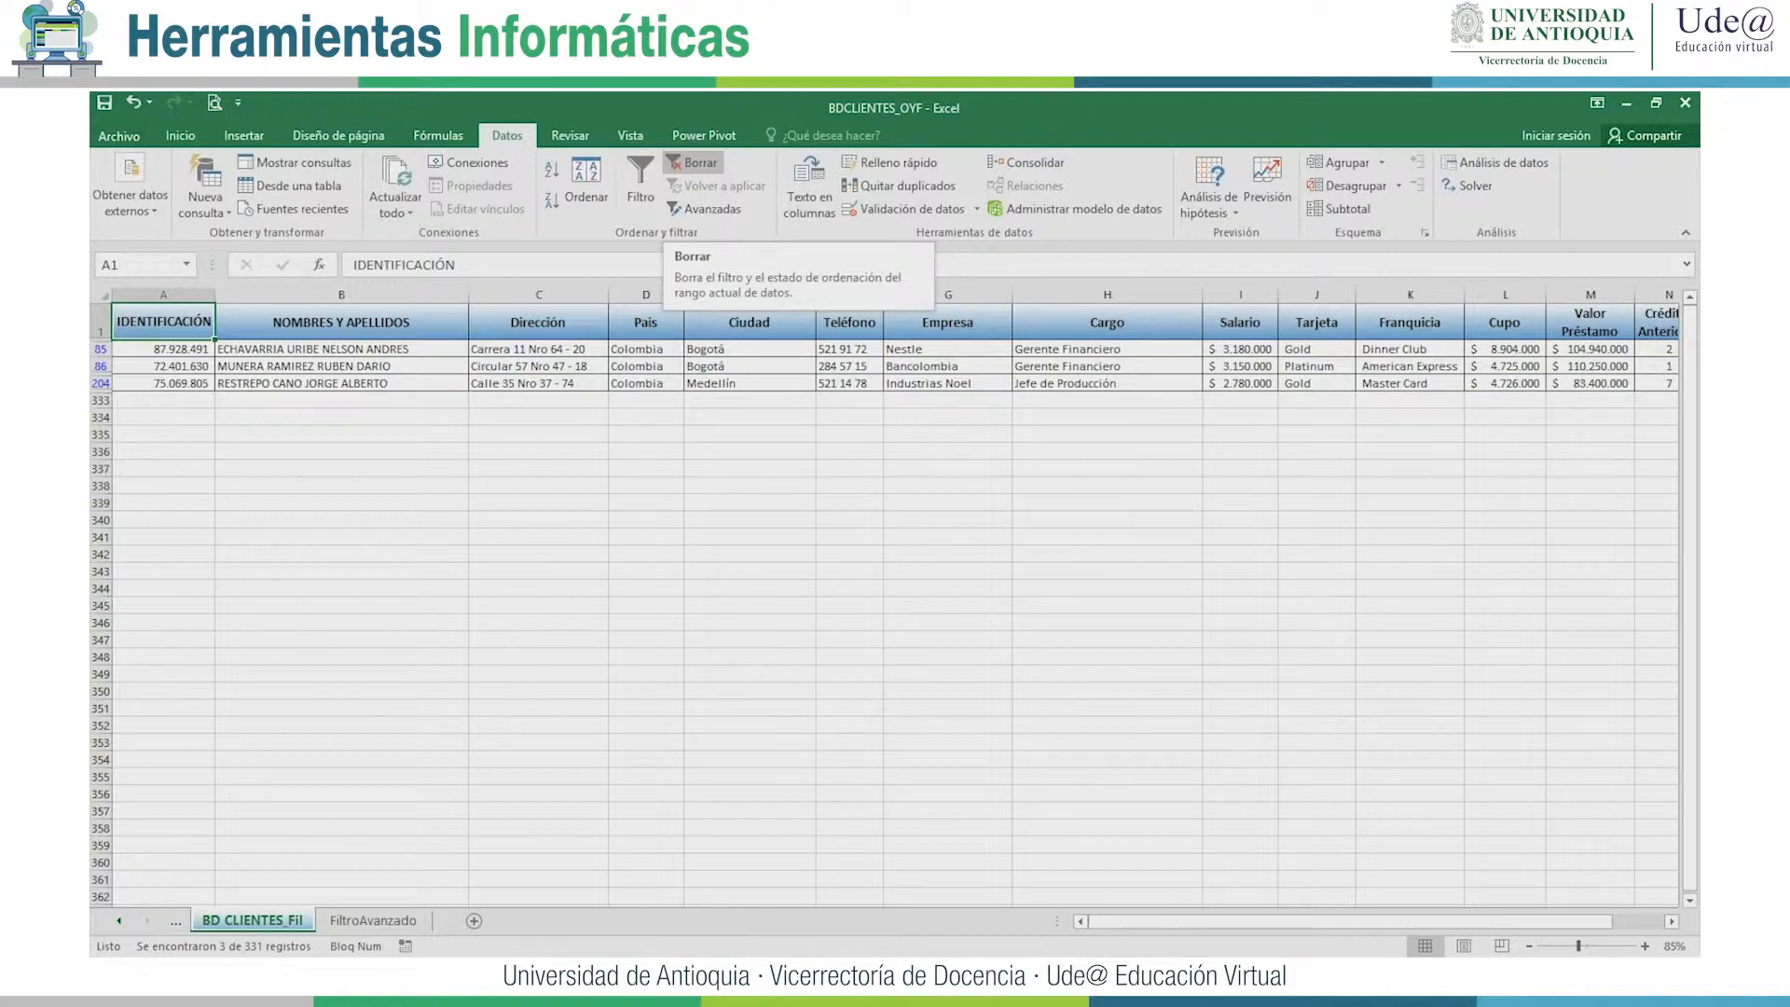
pyautogui.click(695, 162)
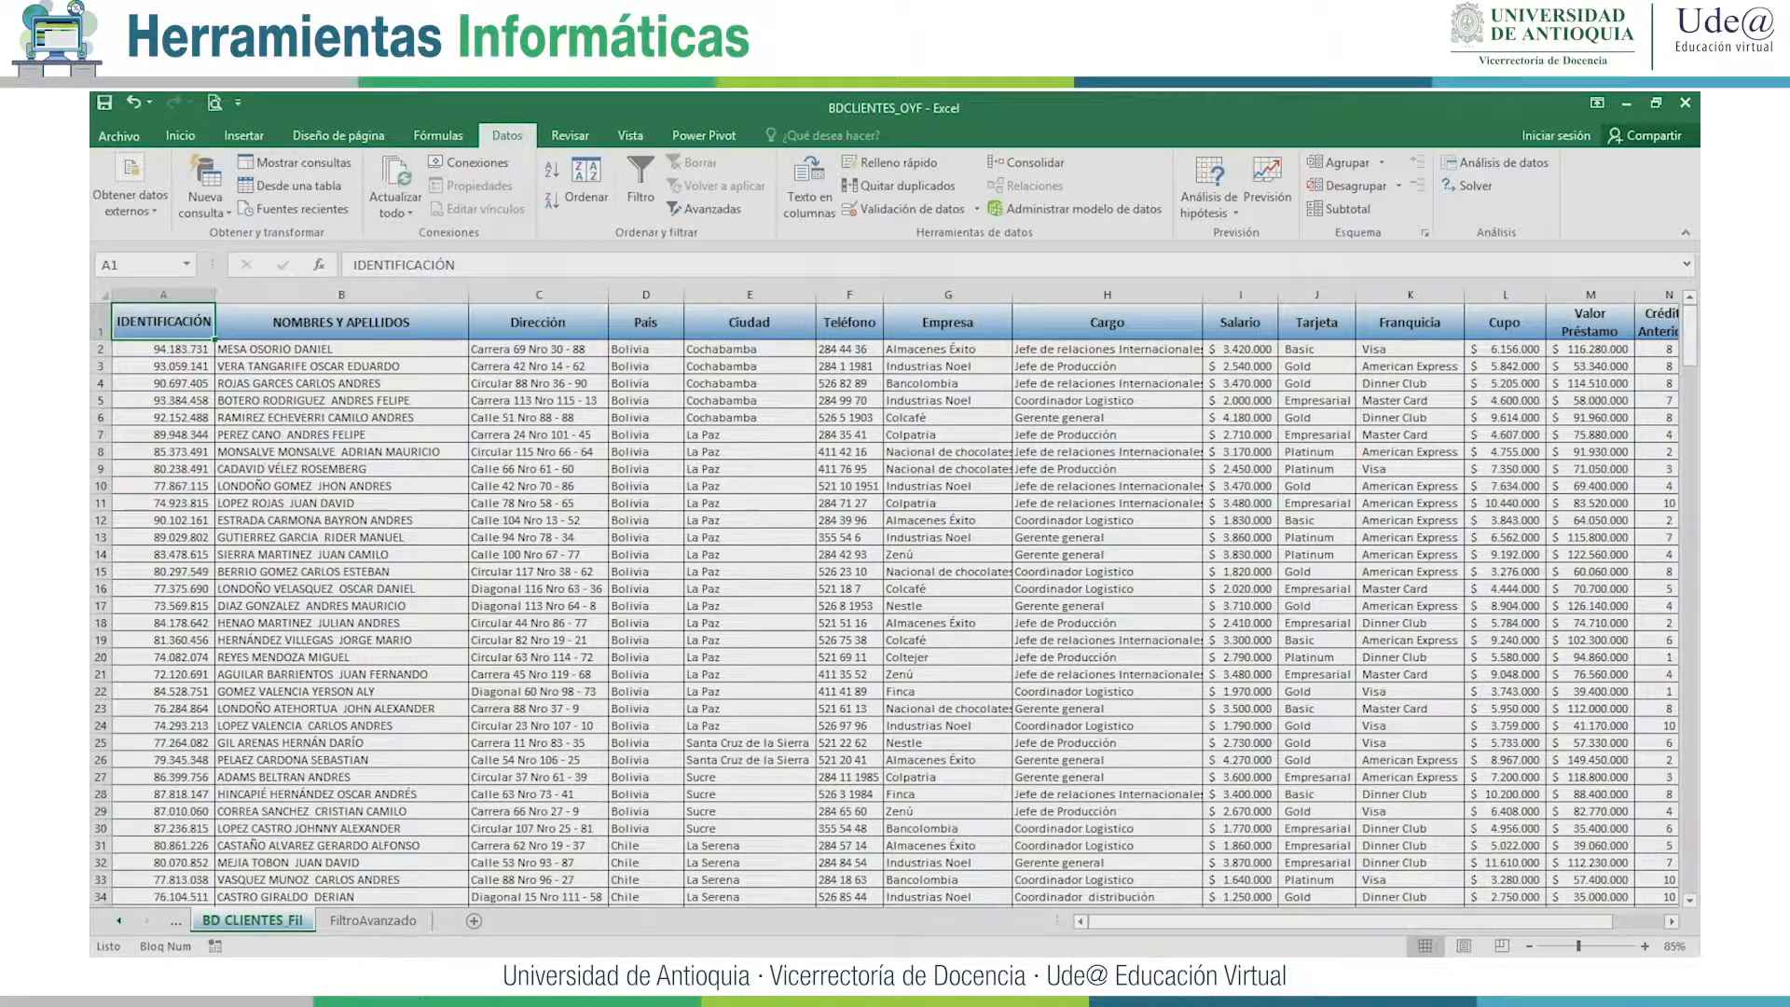
pyautogui.click(706, 208)
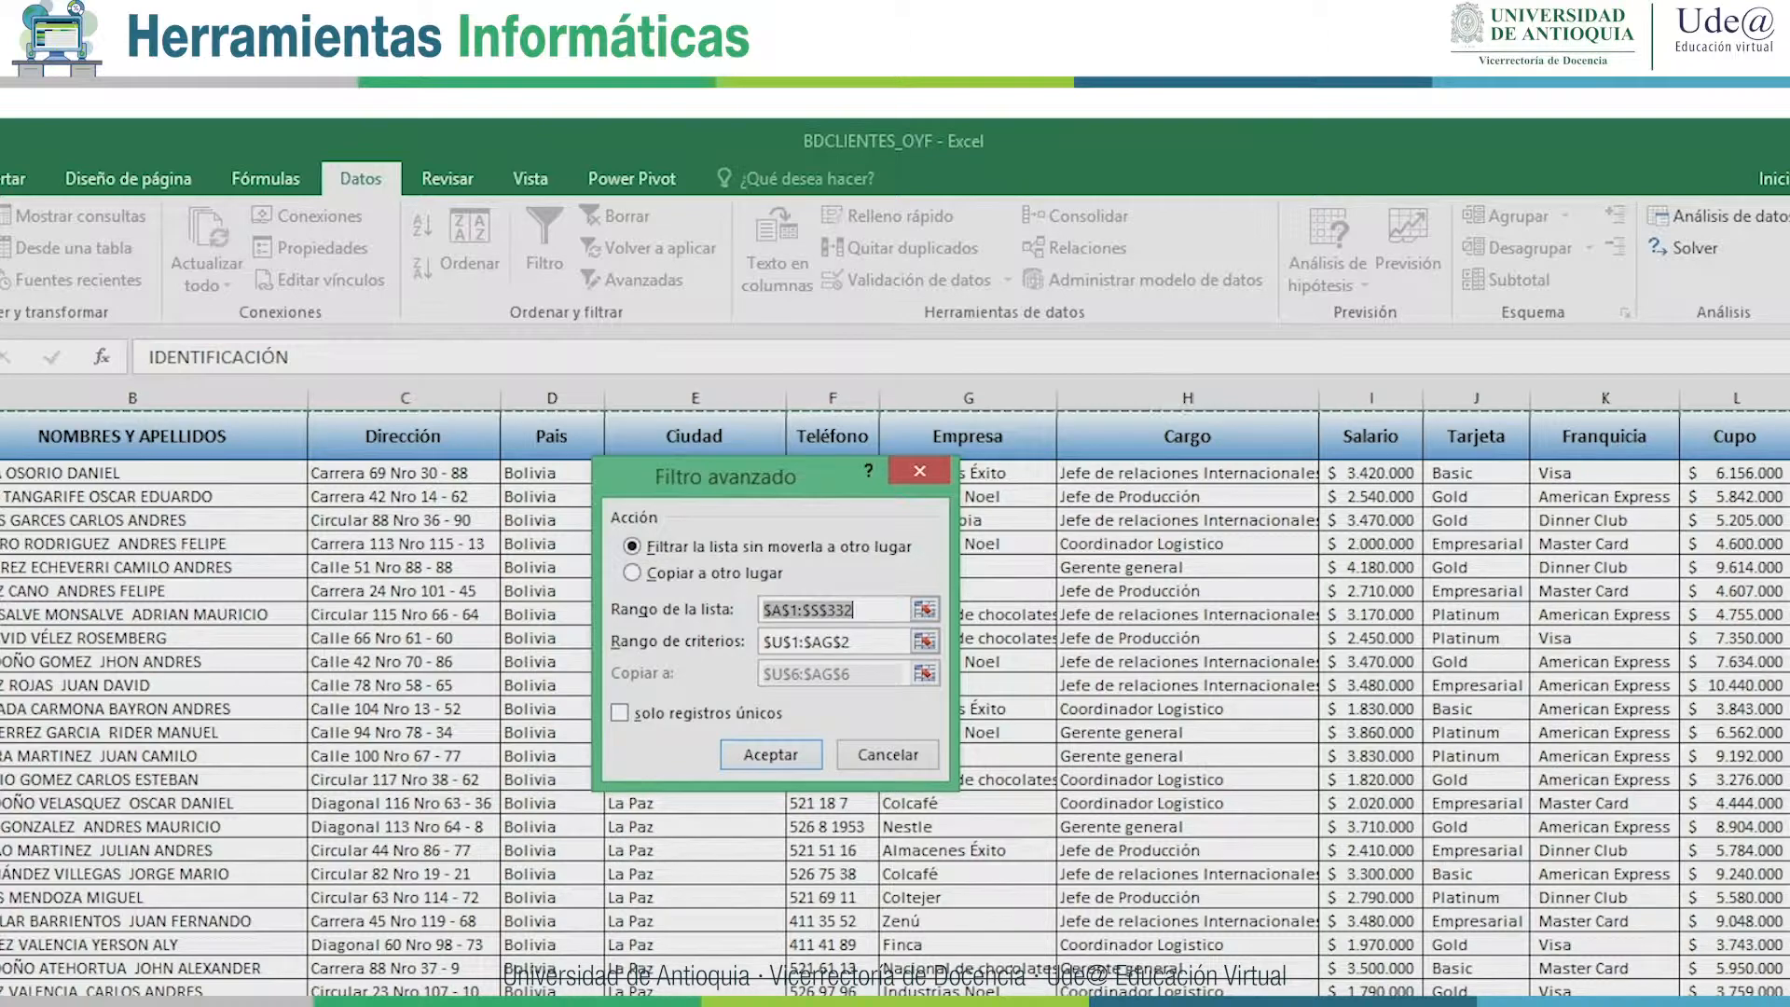
pyautogui.press('Tab')
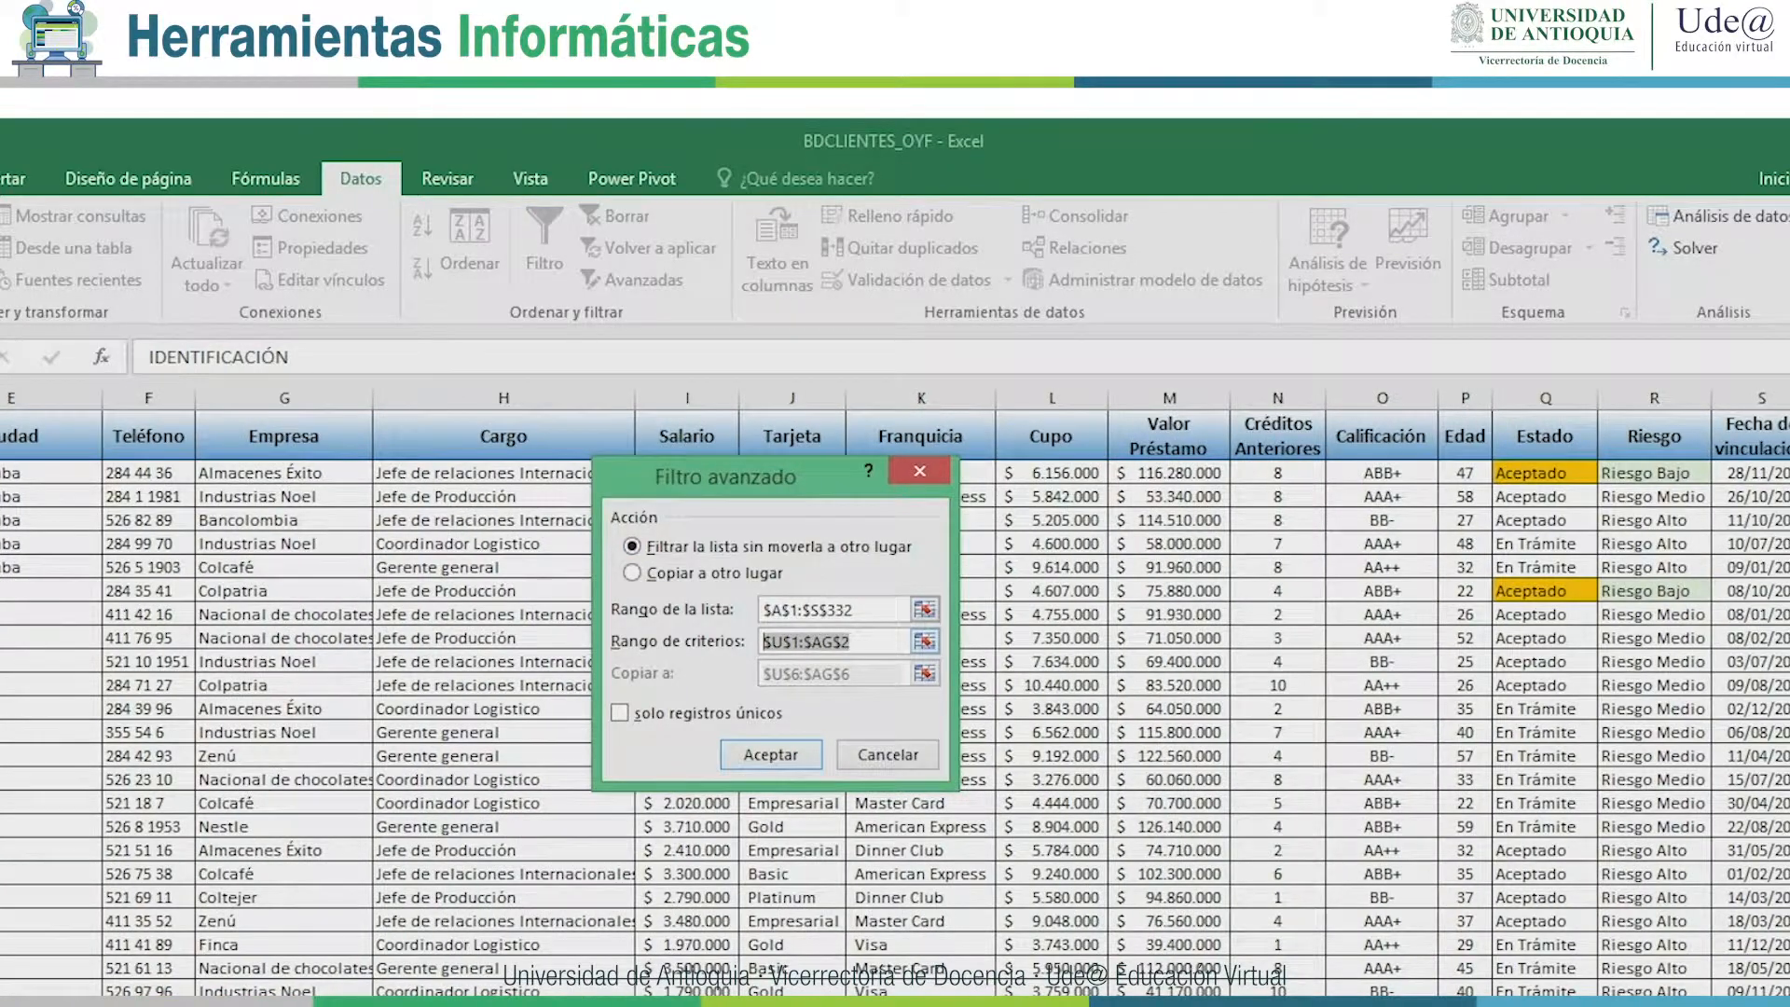
pyautogui.write('FiltroAvanzado!')
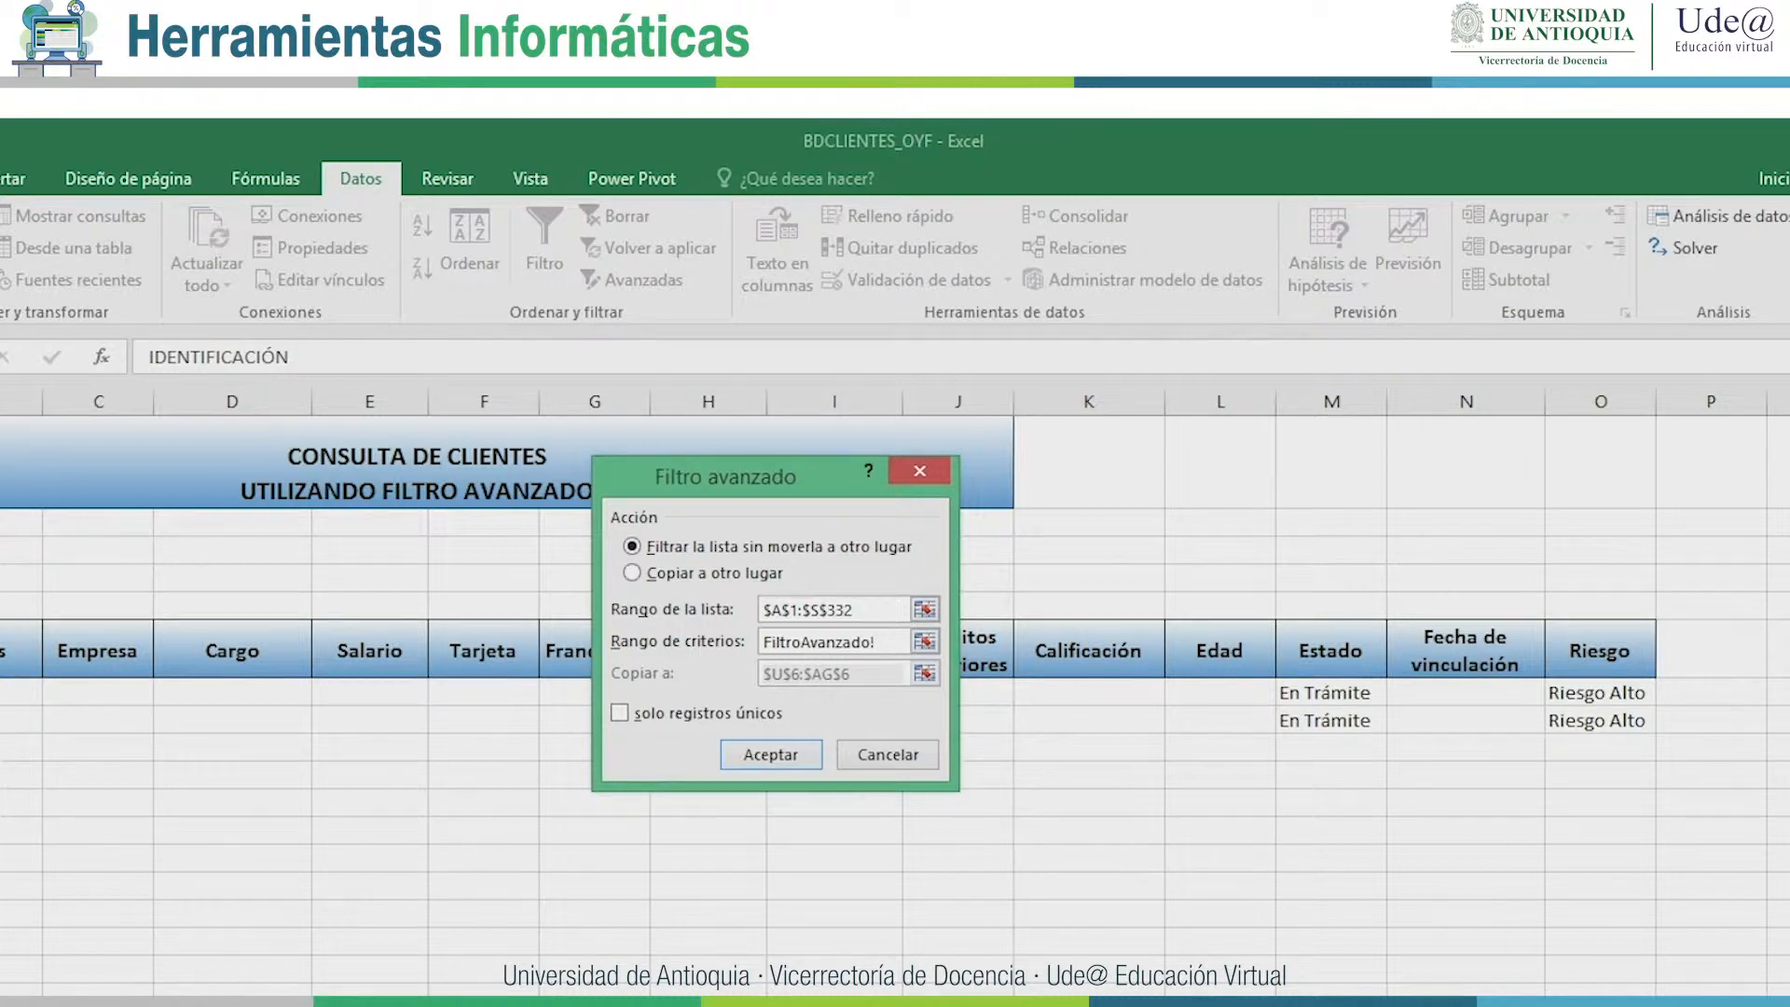
pyautogui.moveTo(0, 650); pyautogui.dragTo(1643, 722)
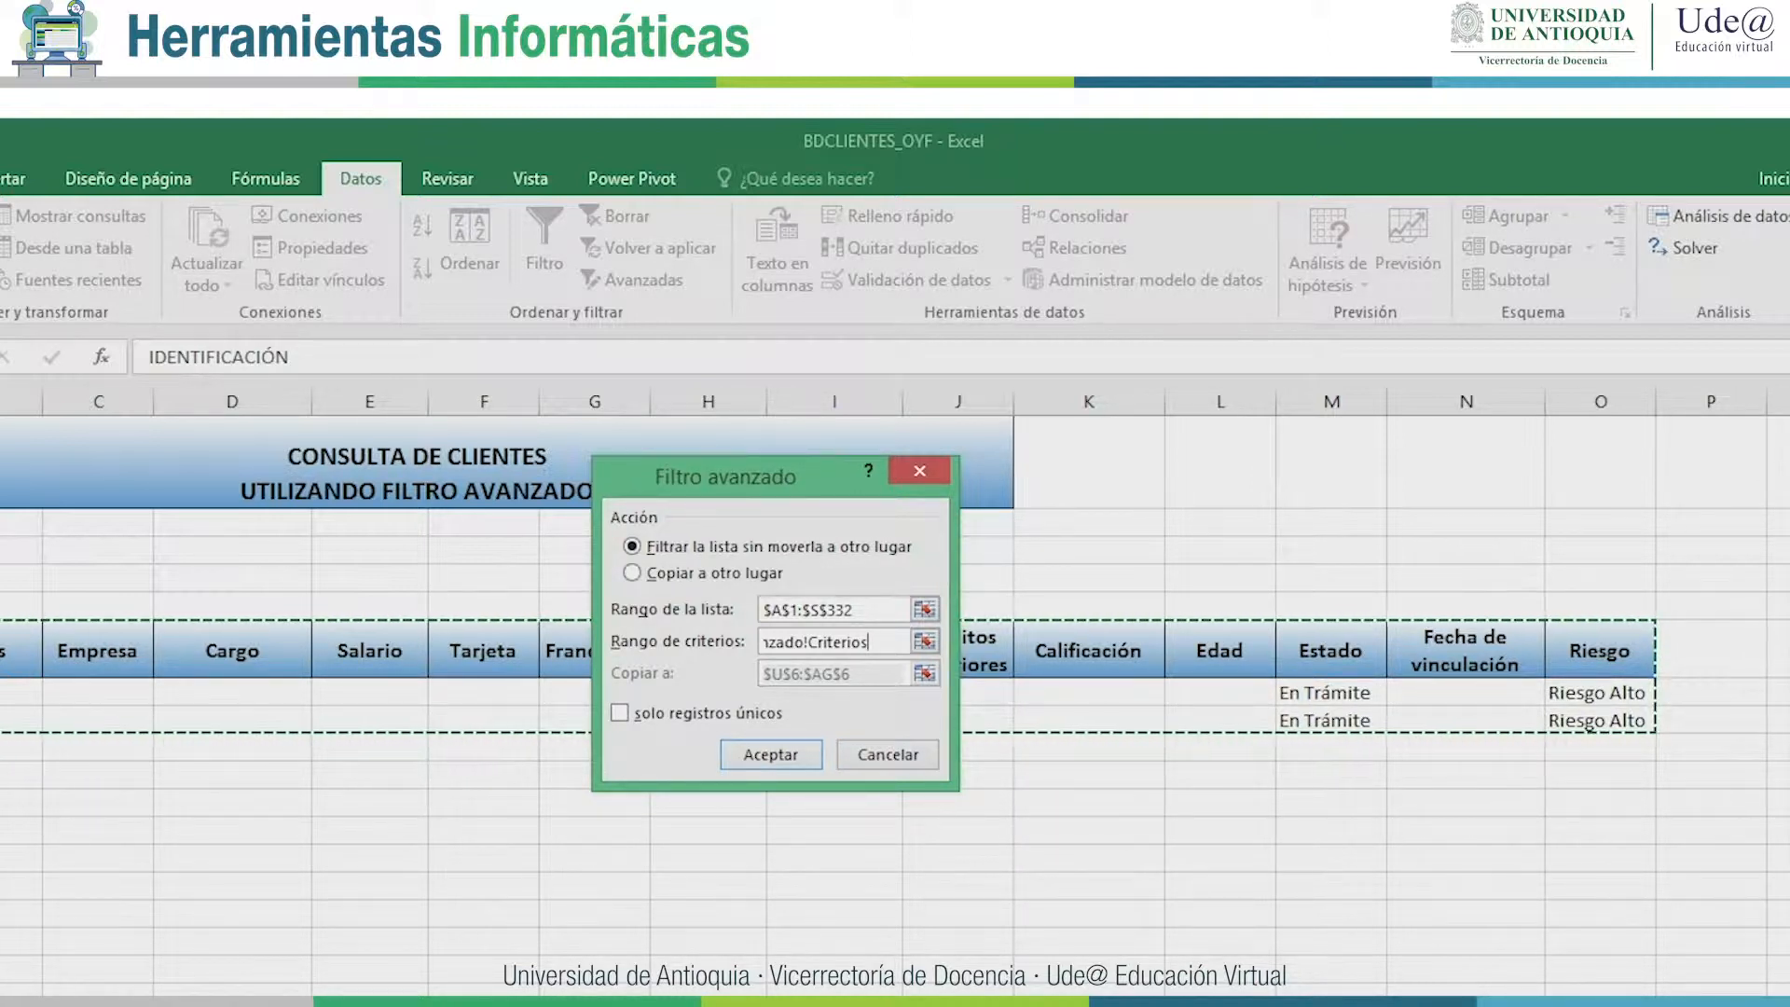
pyautogui.click(632, 573)
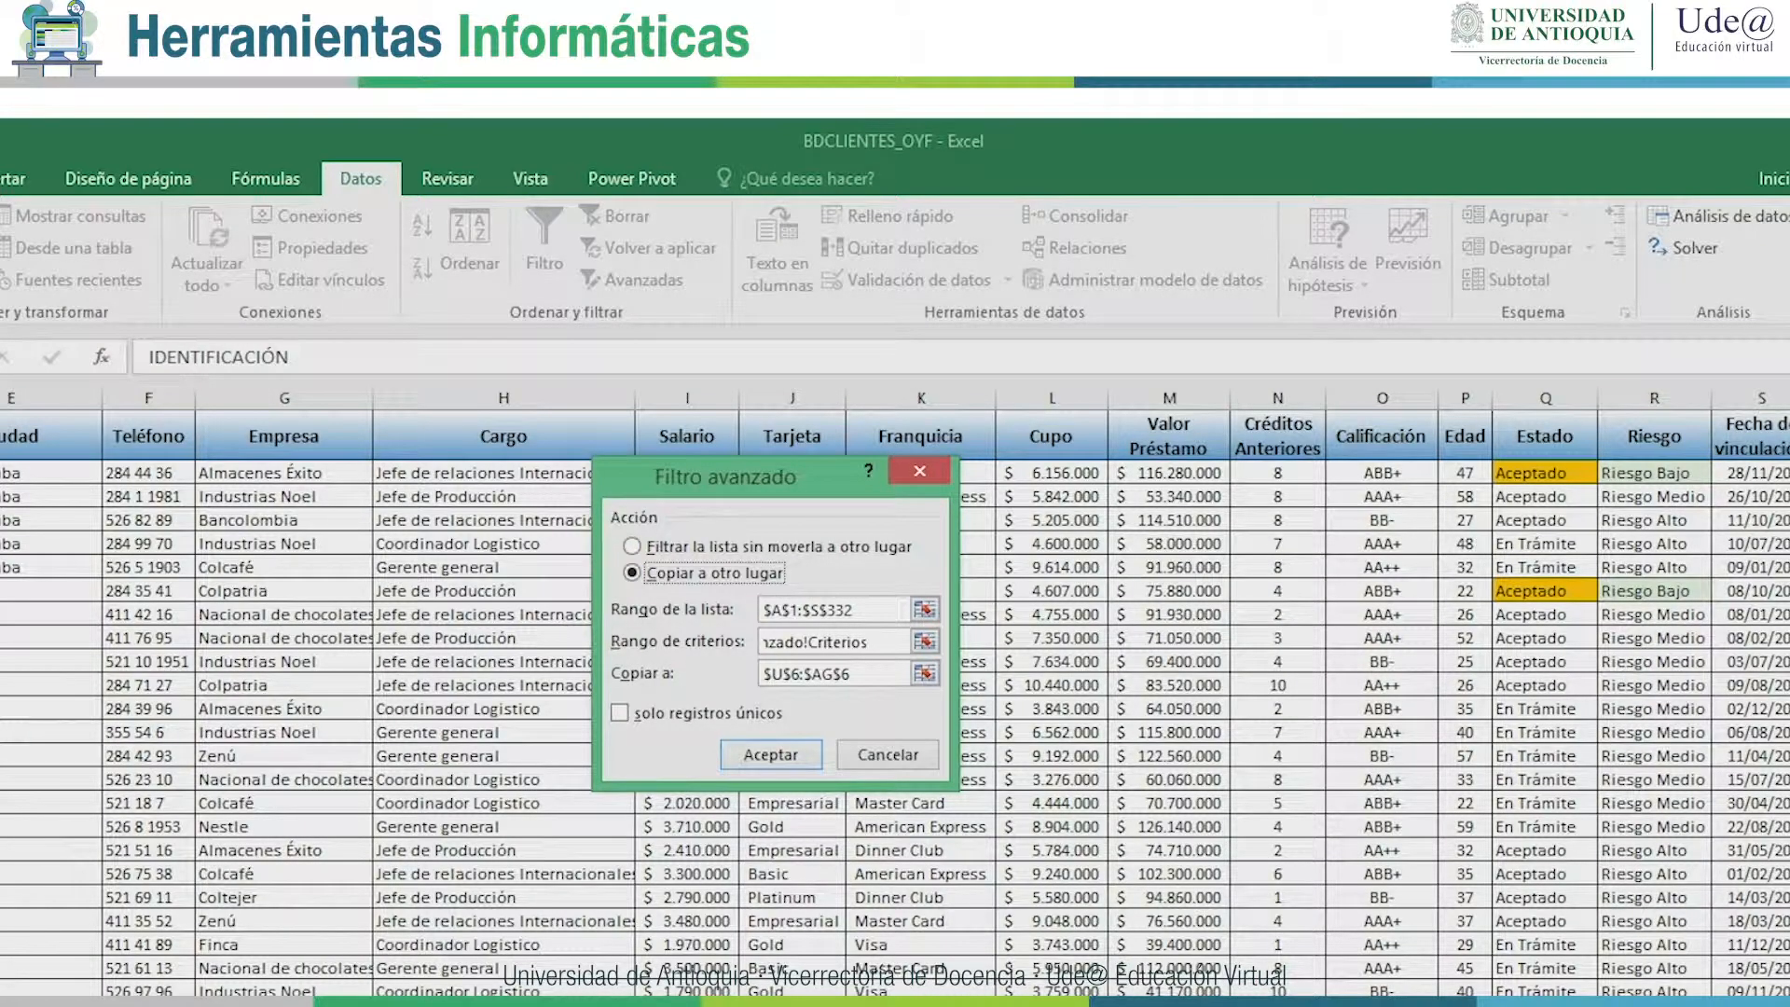
pyautogui.click(887, 755)
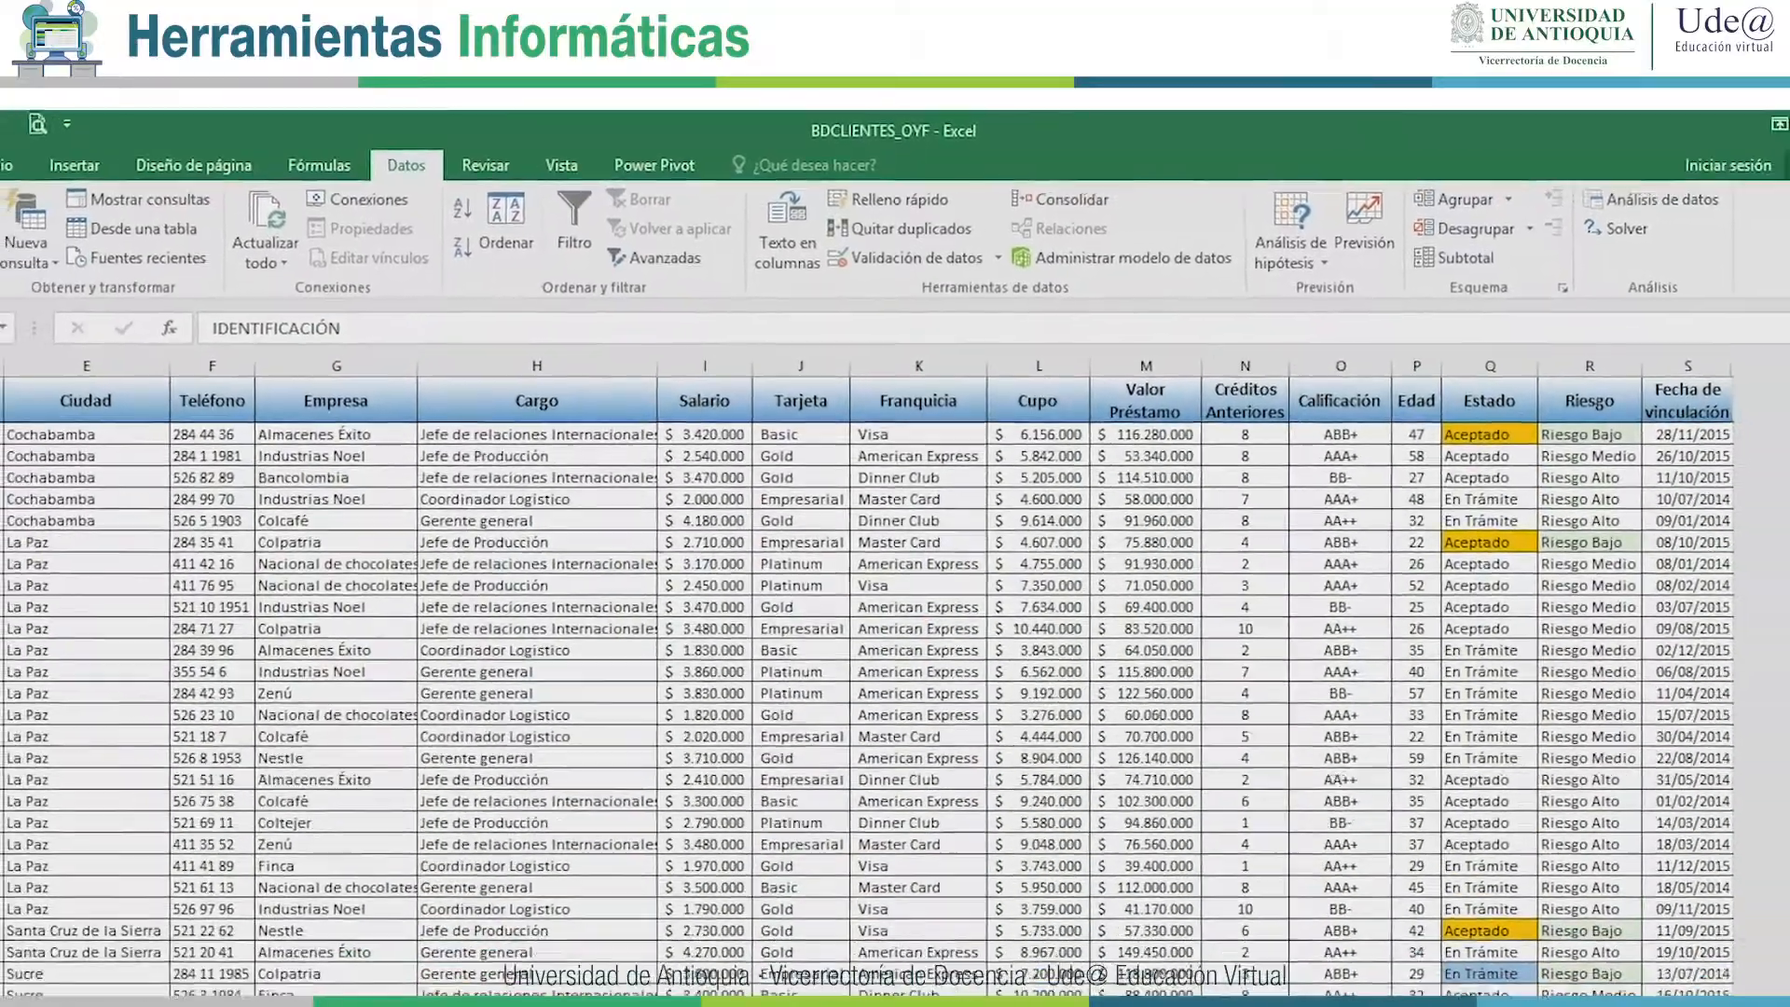
# Copy the headers IDENTIFICACIÓN through Teléfono from BD CLIENTES_Fil A1:F1 to cell A11 of the FiltroAvanzado sheet.
pyautogui.hotkey('ctrl', 'Home')
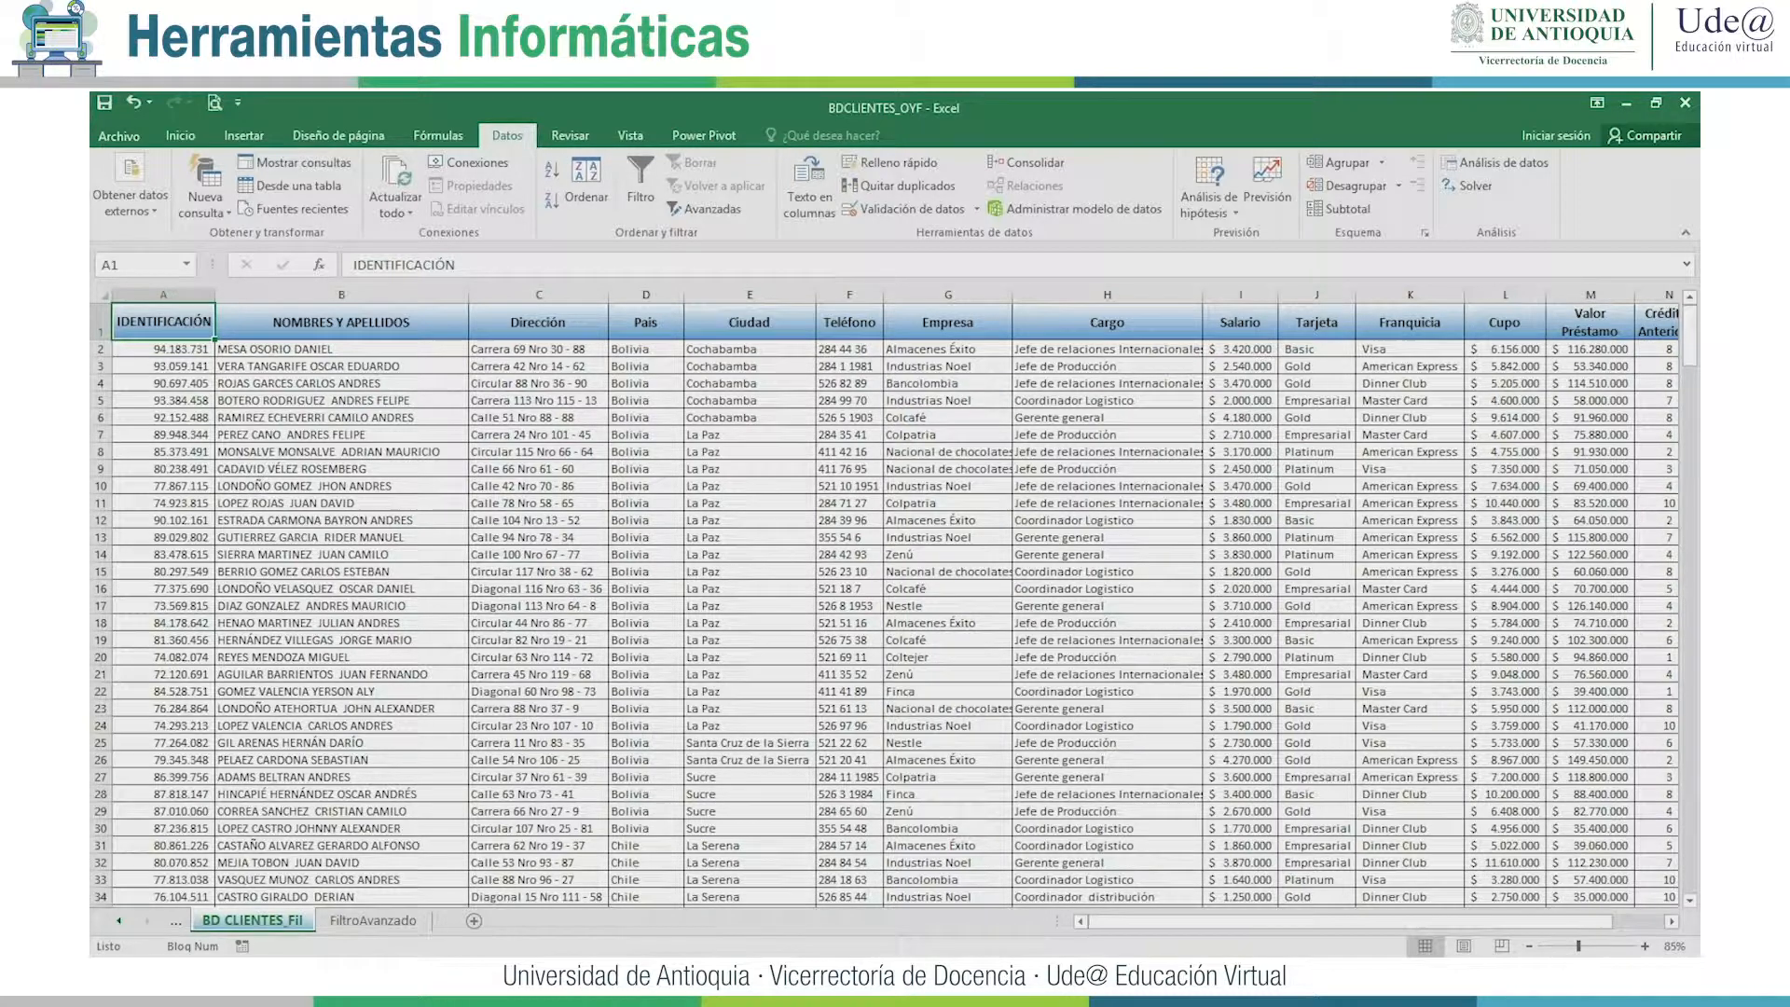
pyautogui.hotkey('shift', 'Right')
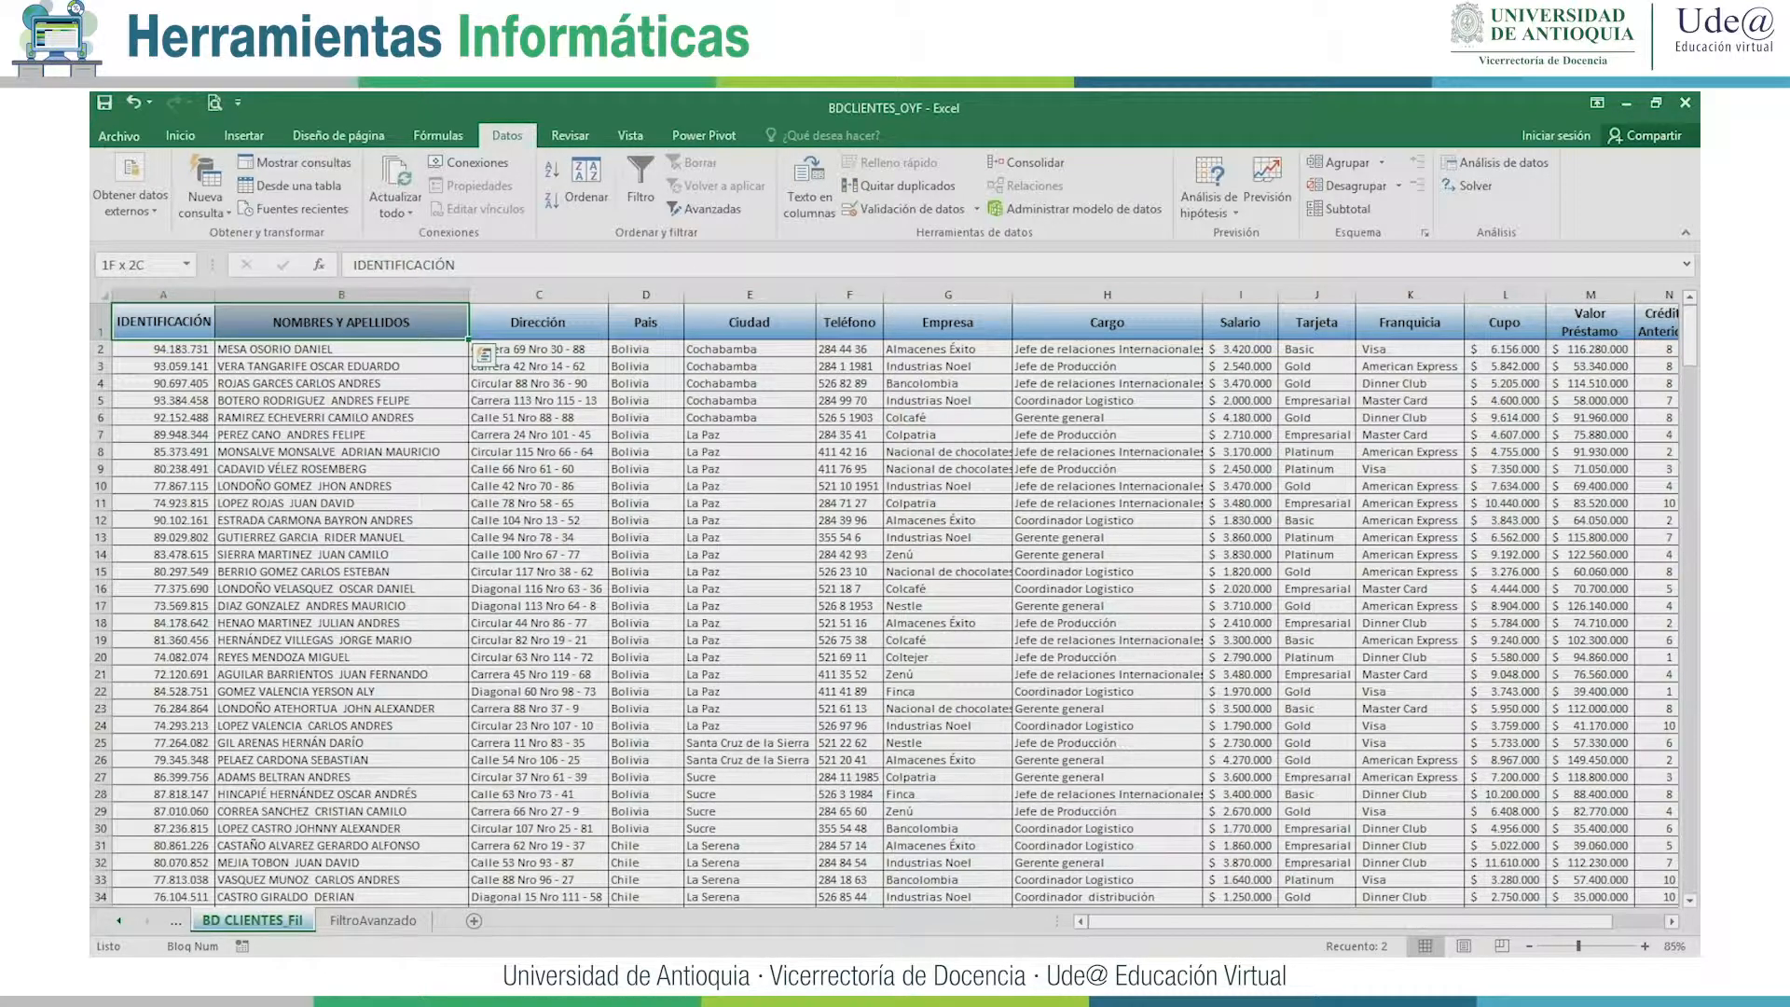
pyautogui.hotkey('shift', 'Right')
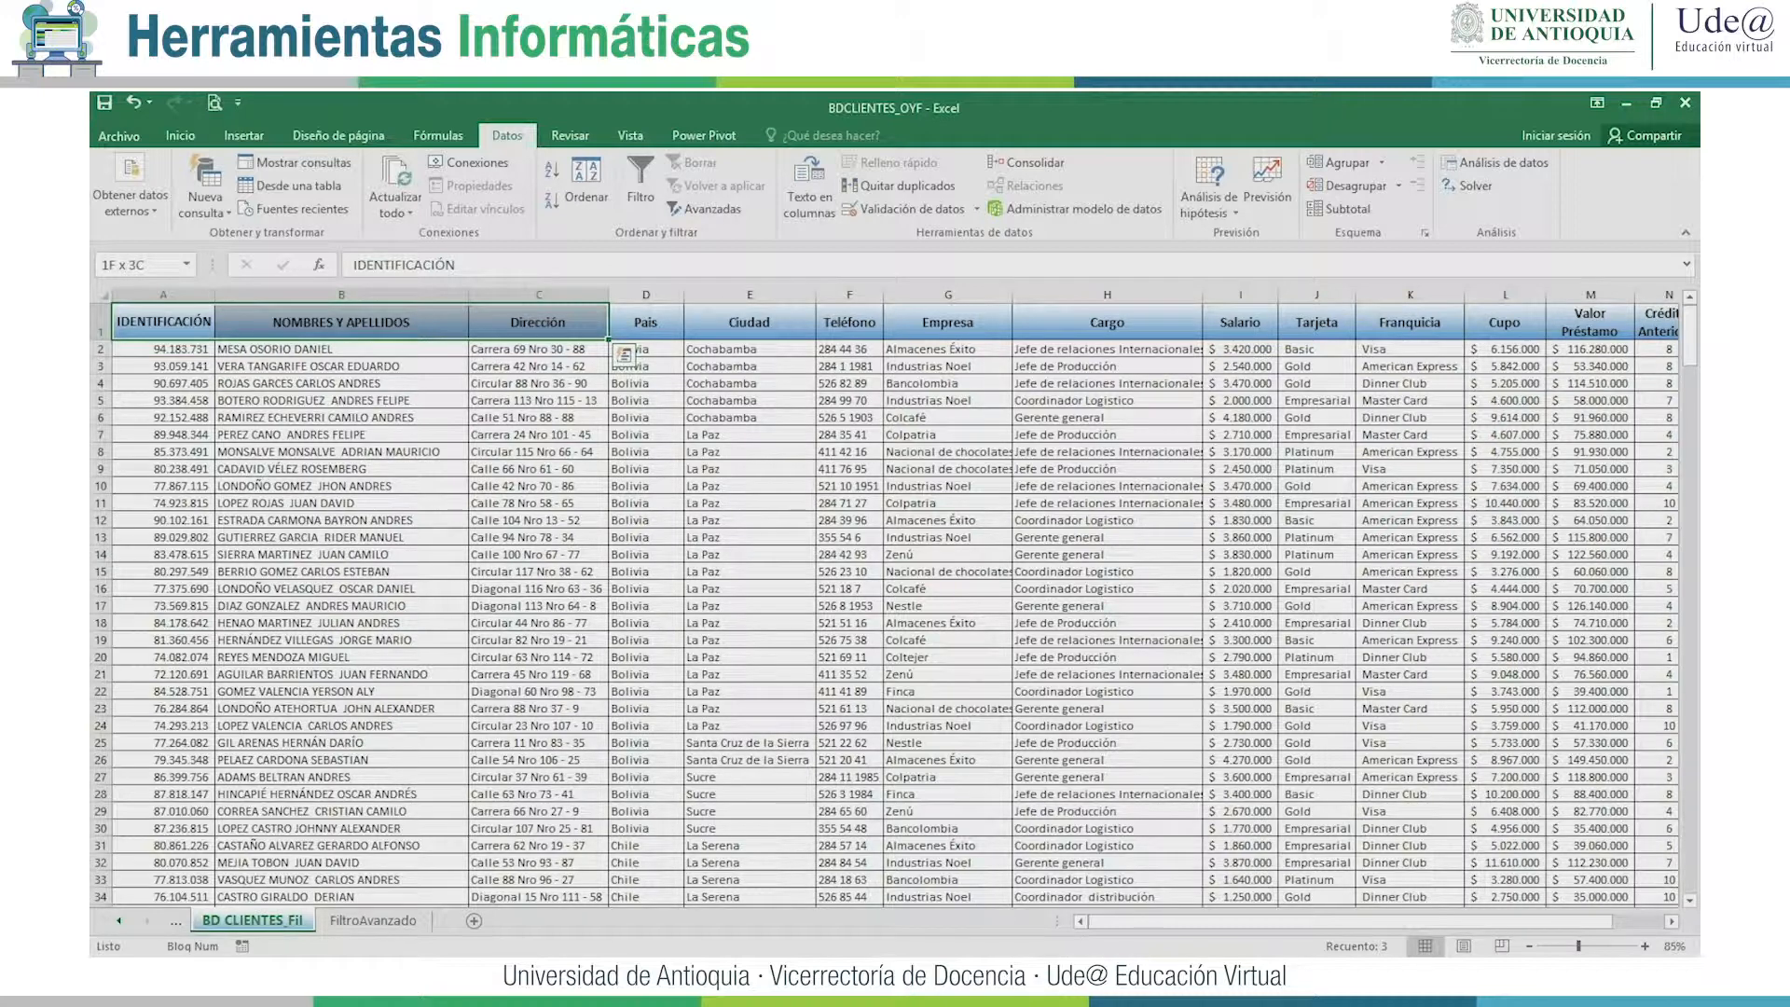
pyautogui.hotkey('shift', 'Right')
pyautogui.hotkey('shift', 'Right')
pyautogui.hotkey('shift', 'Right')
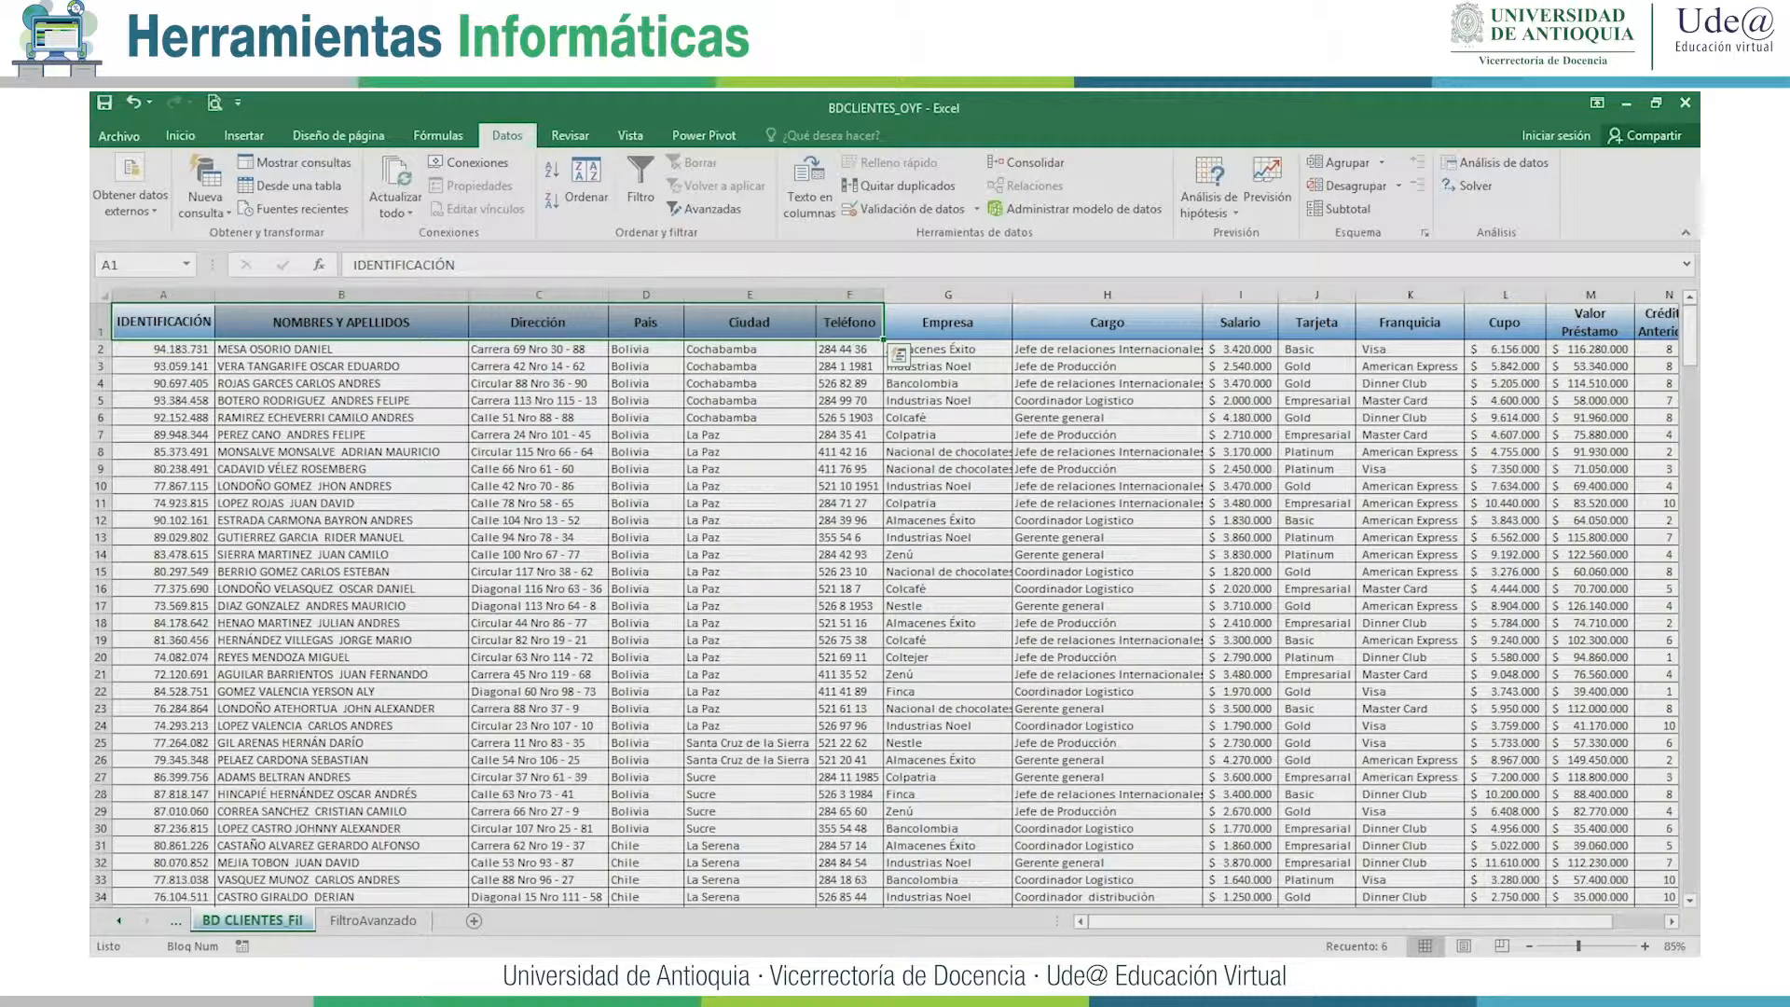
pyautogui.hotkey('ctrl', 'c')
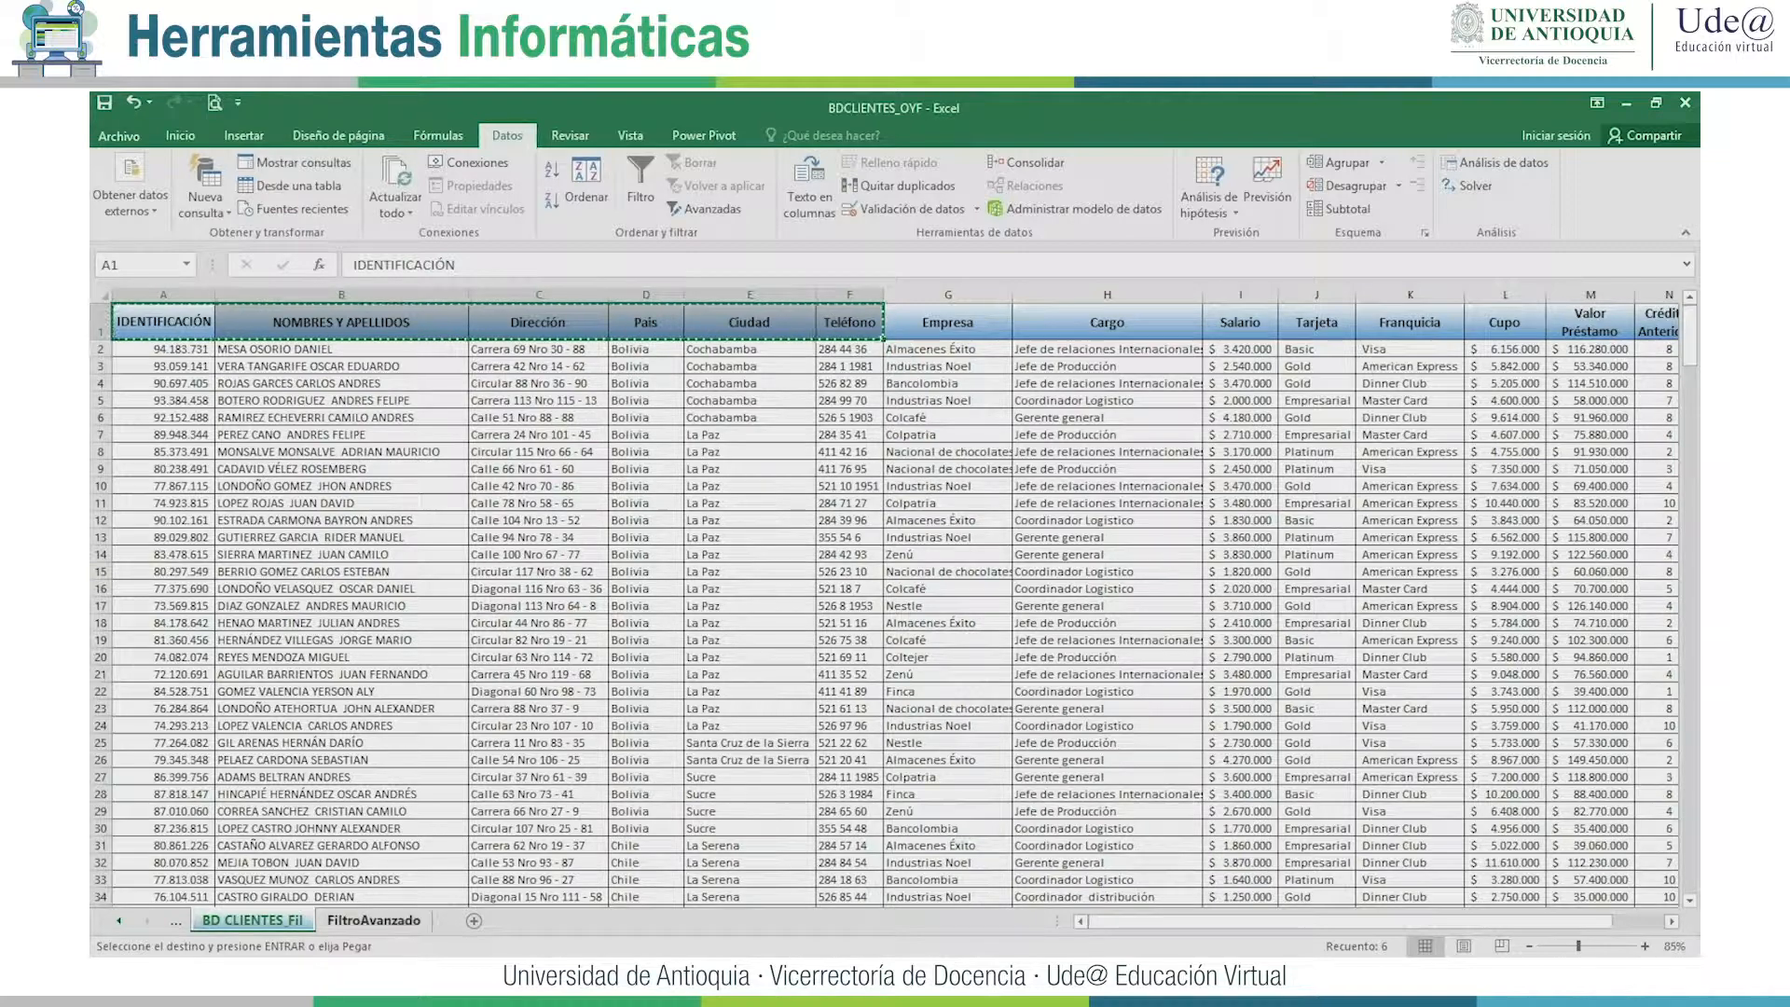
pyautogui.click(373, 920)
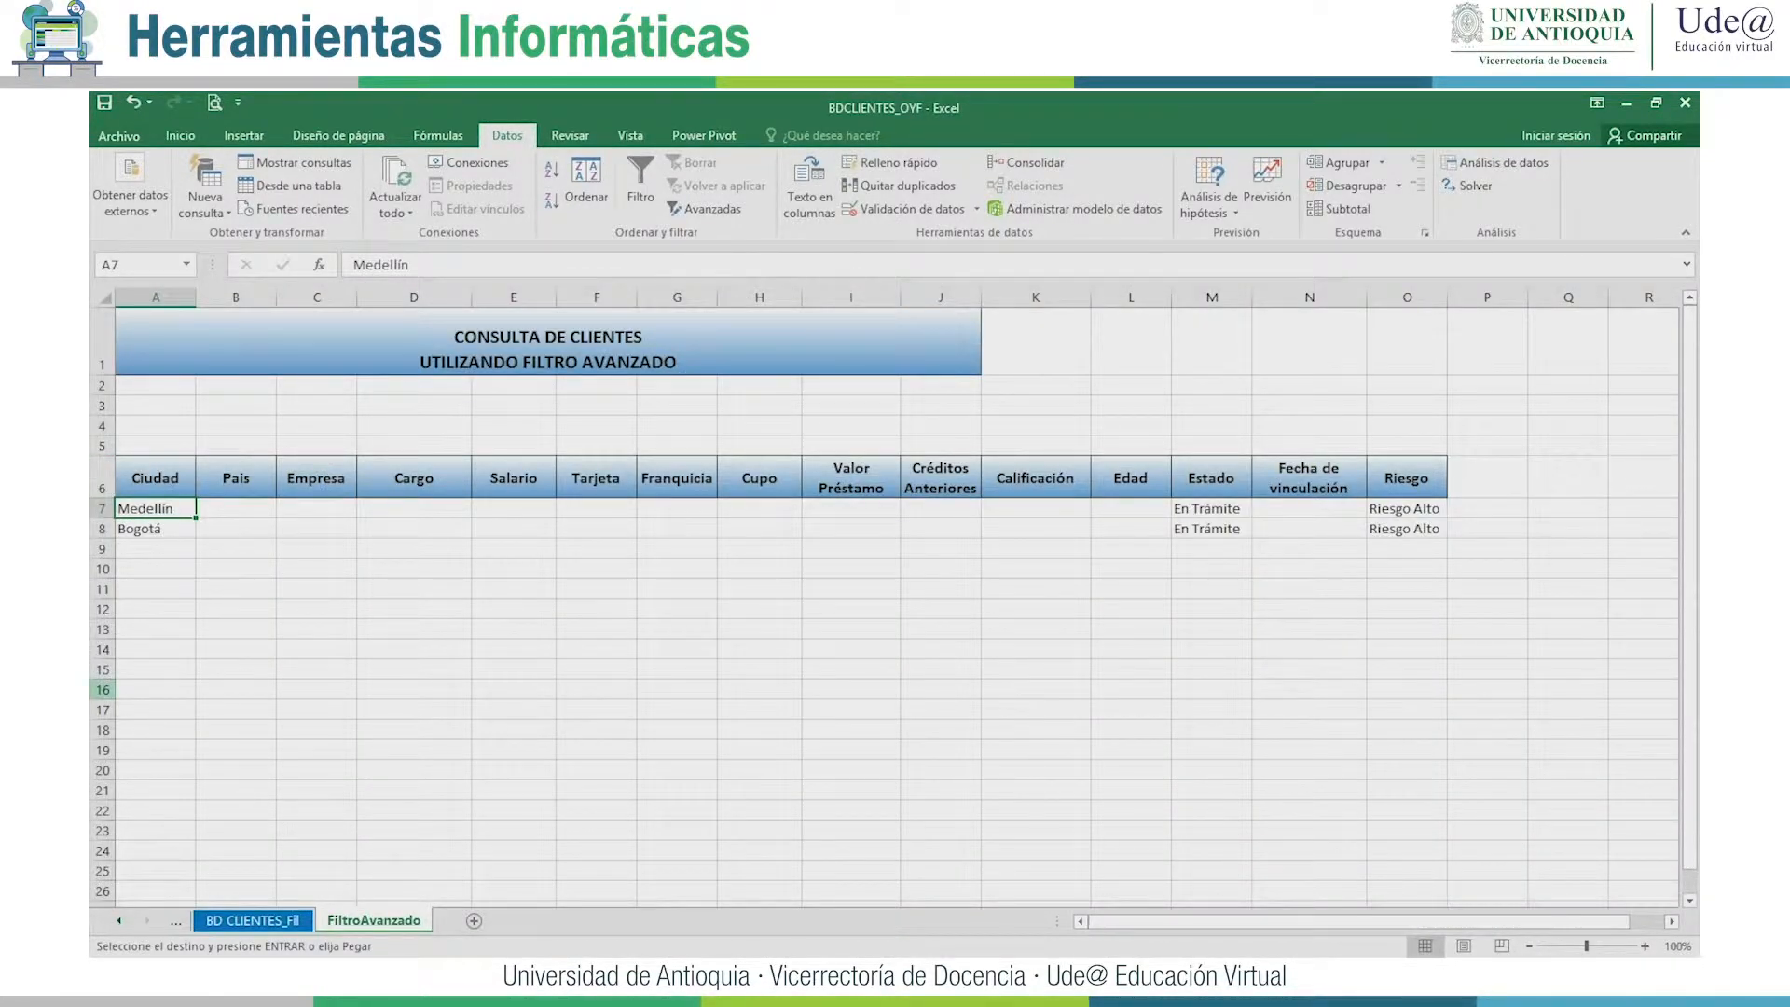
pyautogui.click(156, 589)
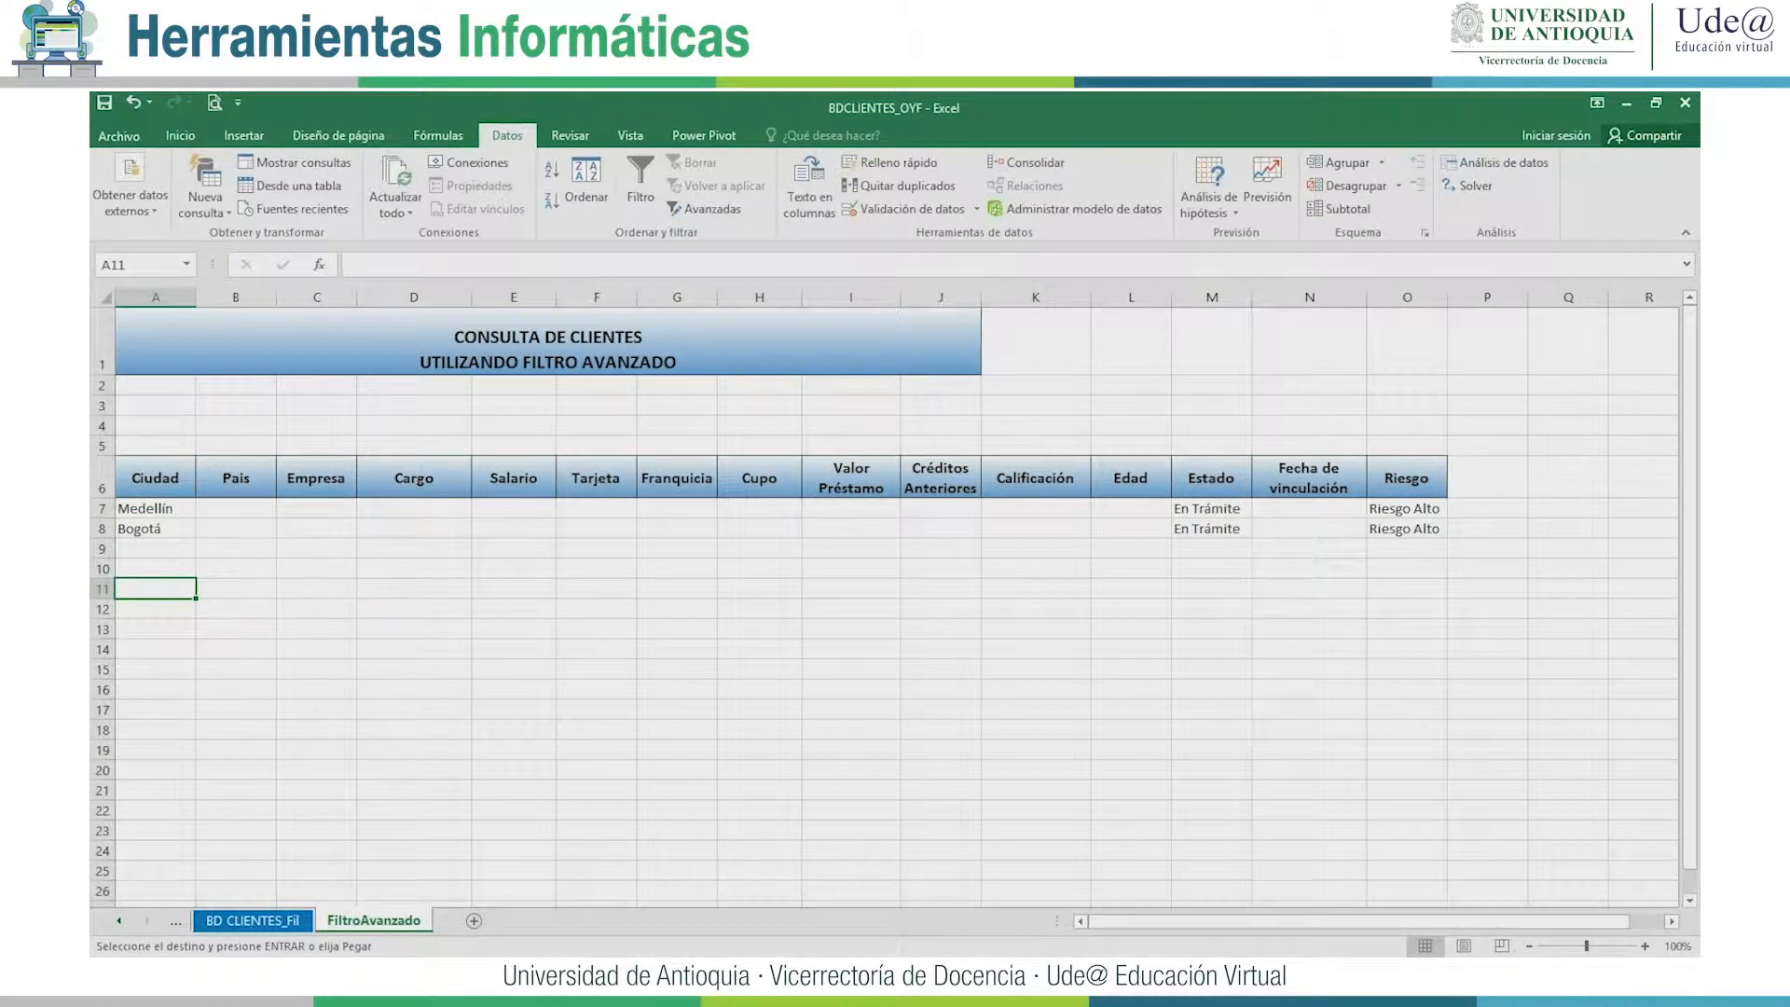
pyautogui.hotkey('ctrl', 'v')
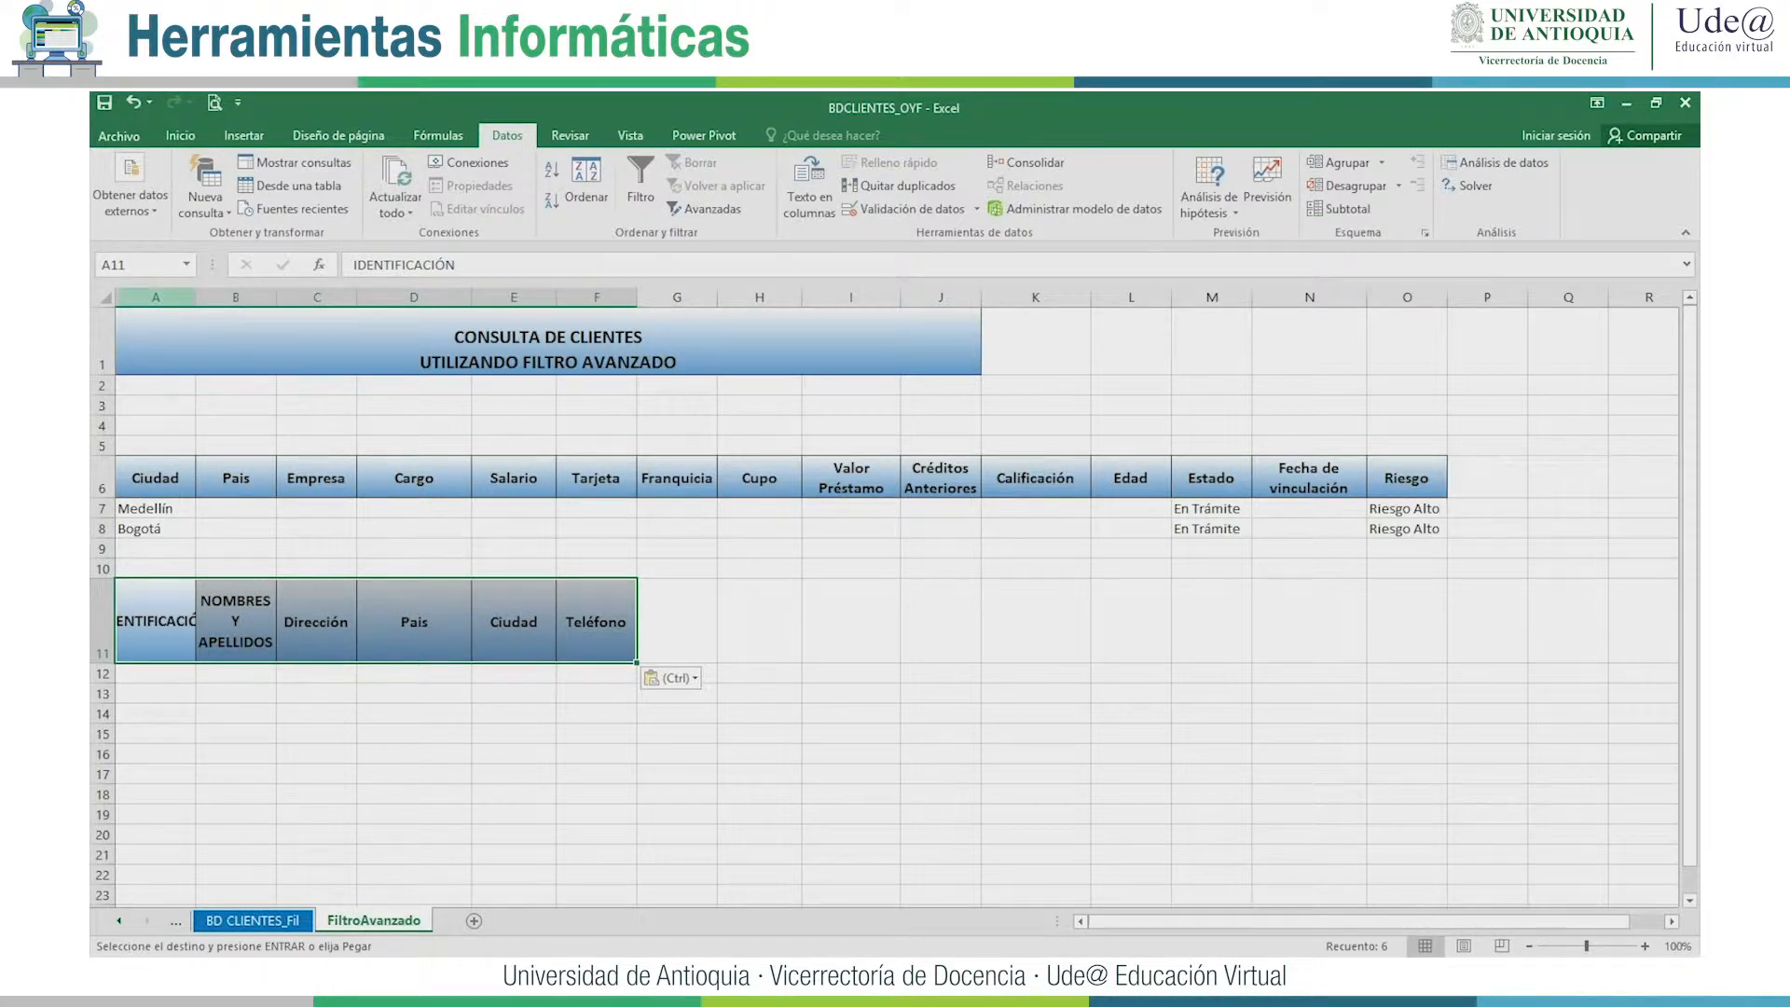
# Widen columns A to F equally for the pasted headers, and column B further so NOMBRES Y APELLIDOS fits on one line.
pyautogui.click(156, 298)
pyautogui.moveTo(419, 297); pyautogui.dragTo(696, 298)
pyautogui.click(1072, 734)
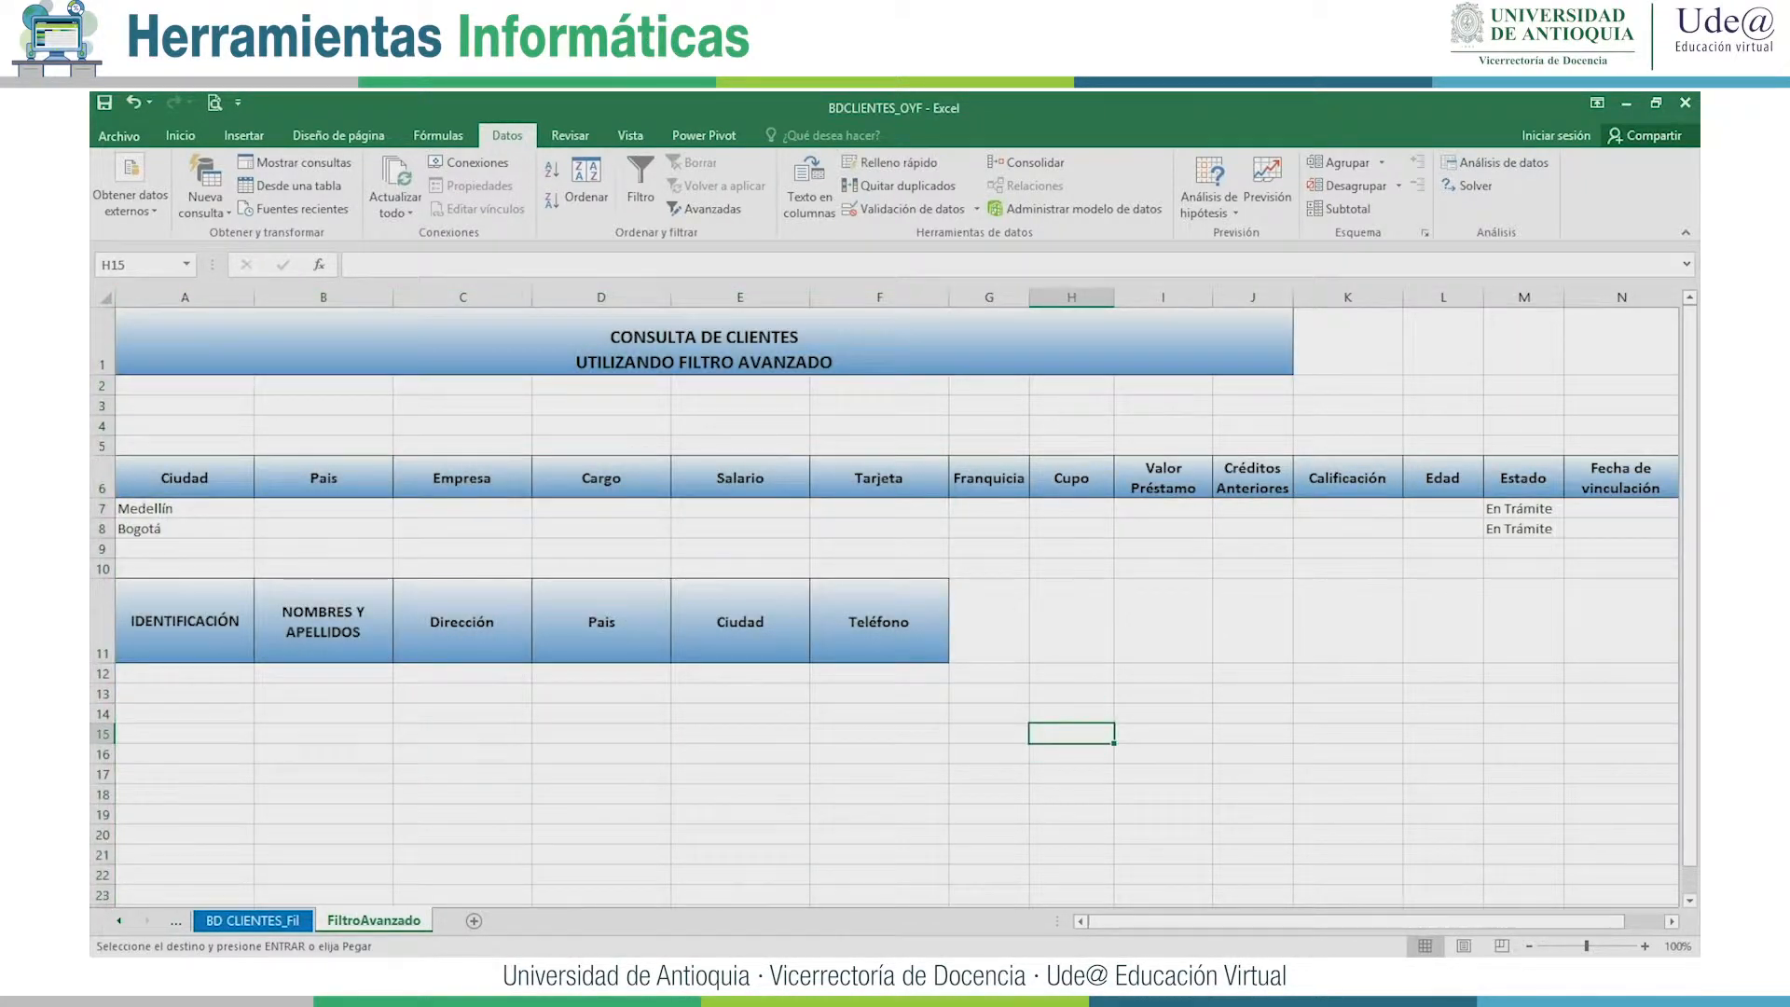
pyautogui.moveTo(393, 297); pyautogui.dragTo(460, 298)
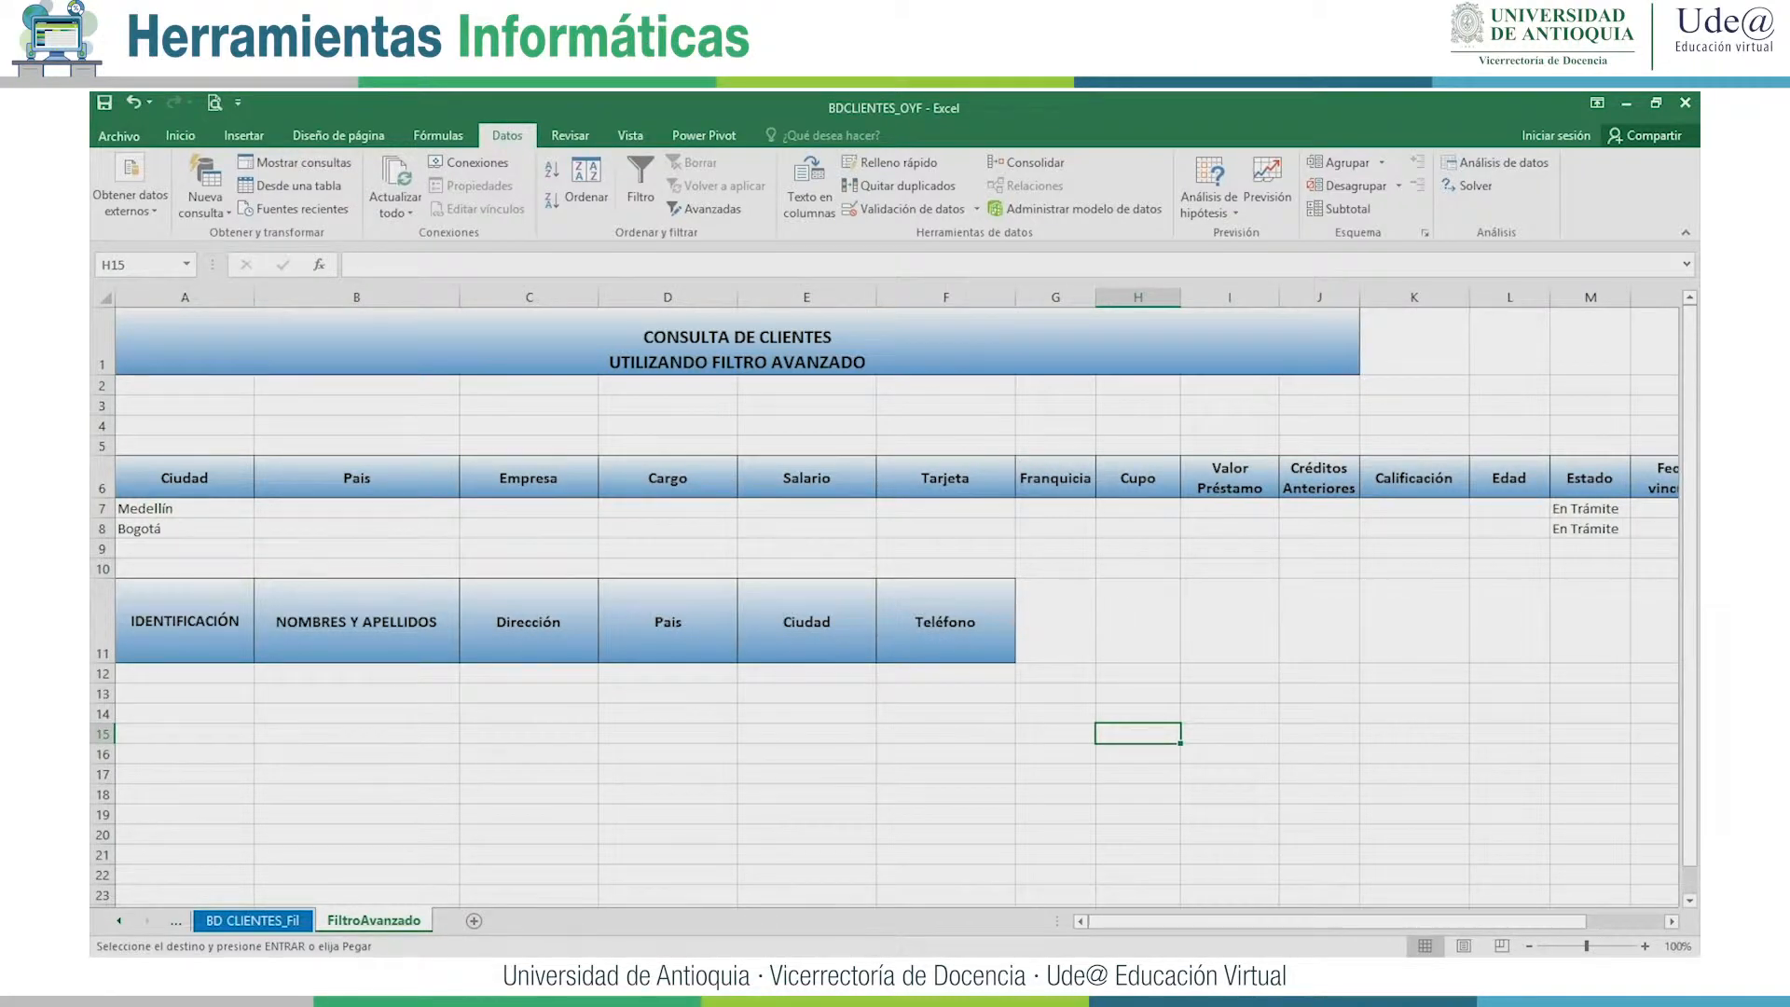
# Set up an advanced filter that copies to another location, with BD CLIENTES_Fil A1:S332 as the list range.
pyautogui.click(1055, 405)
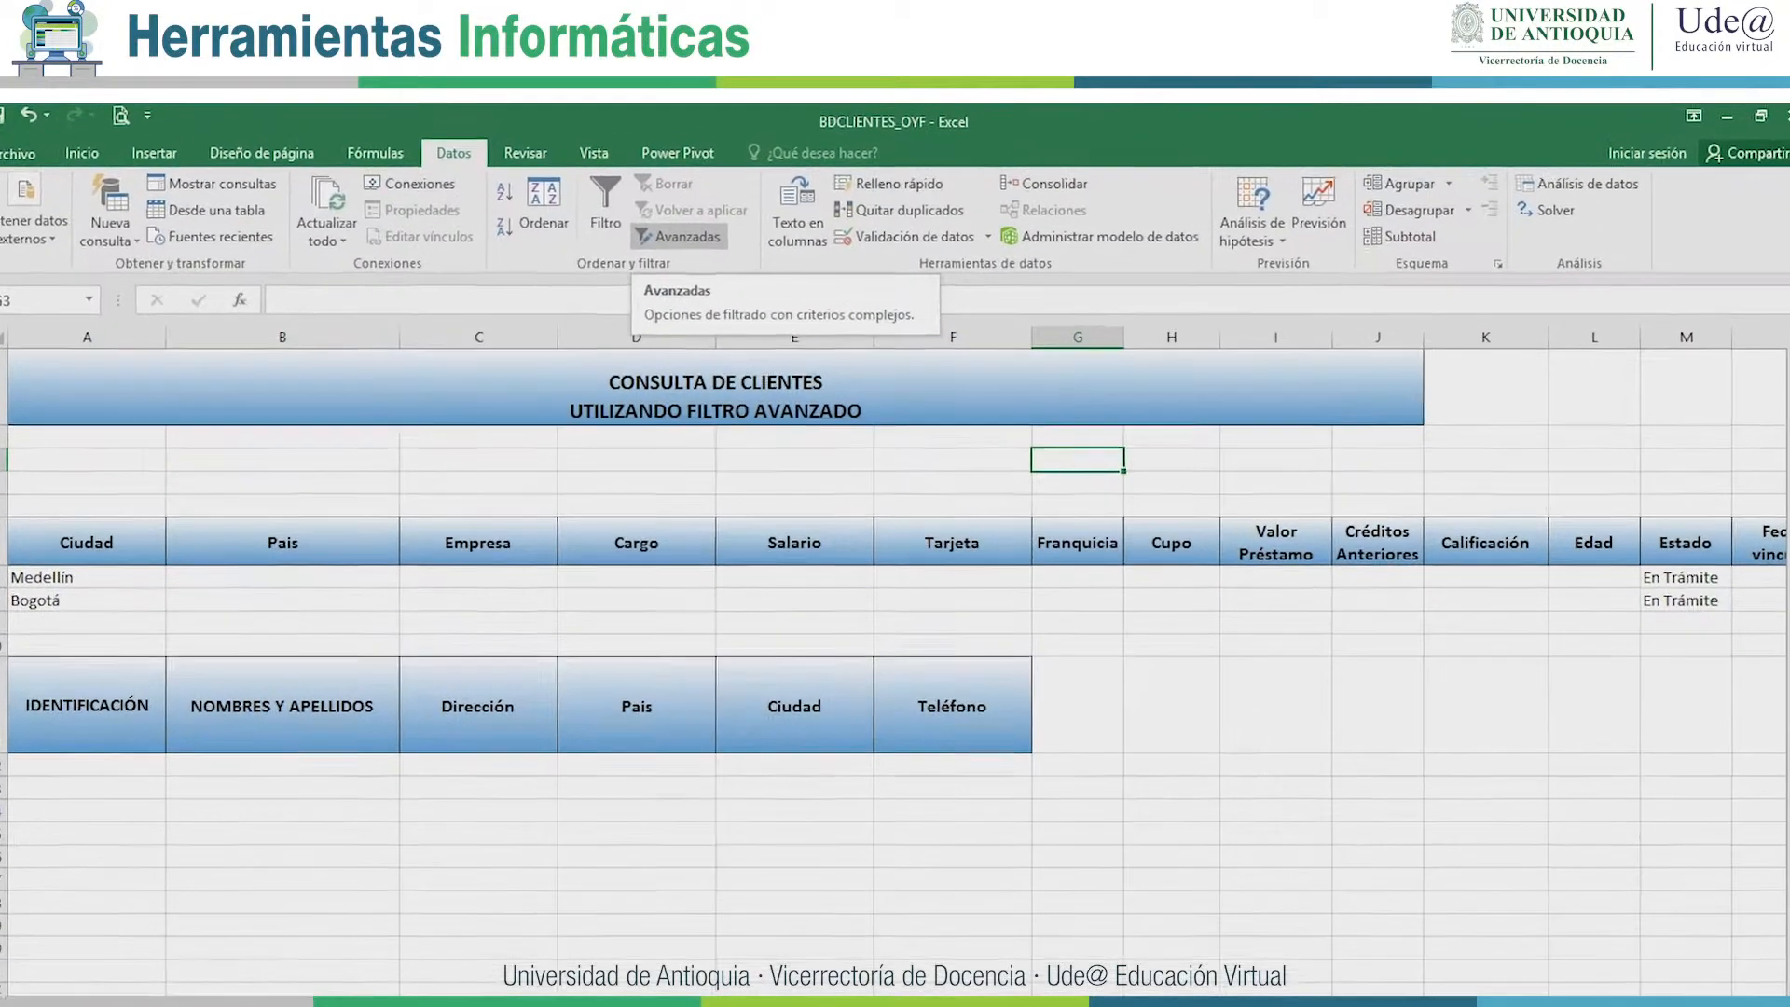
pyautogui.click(704, 208)
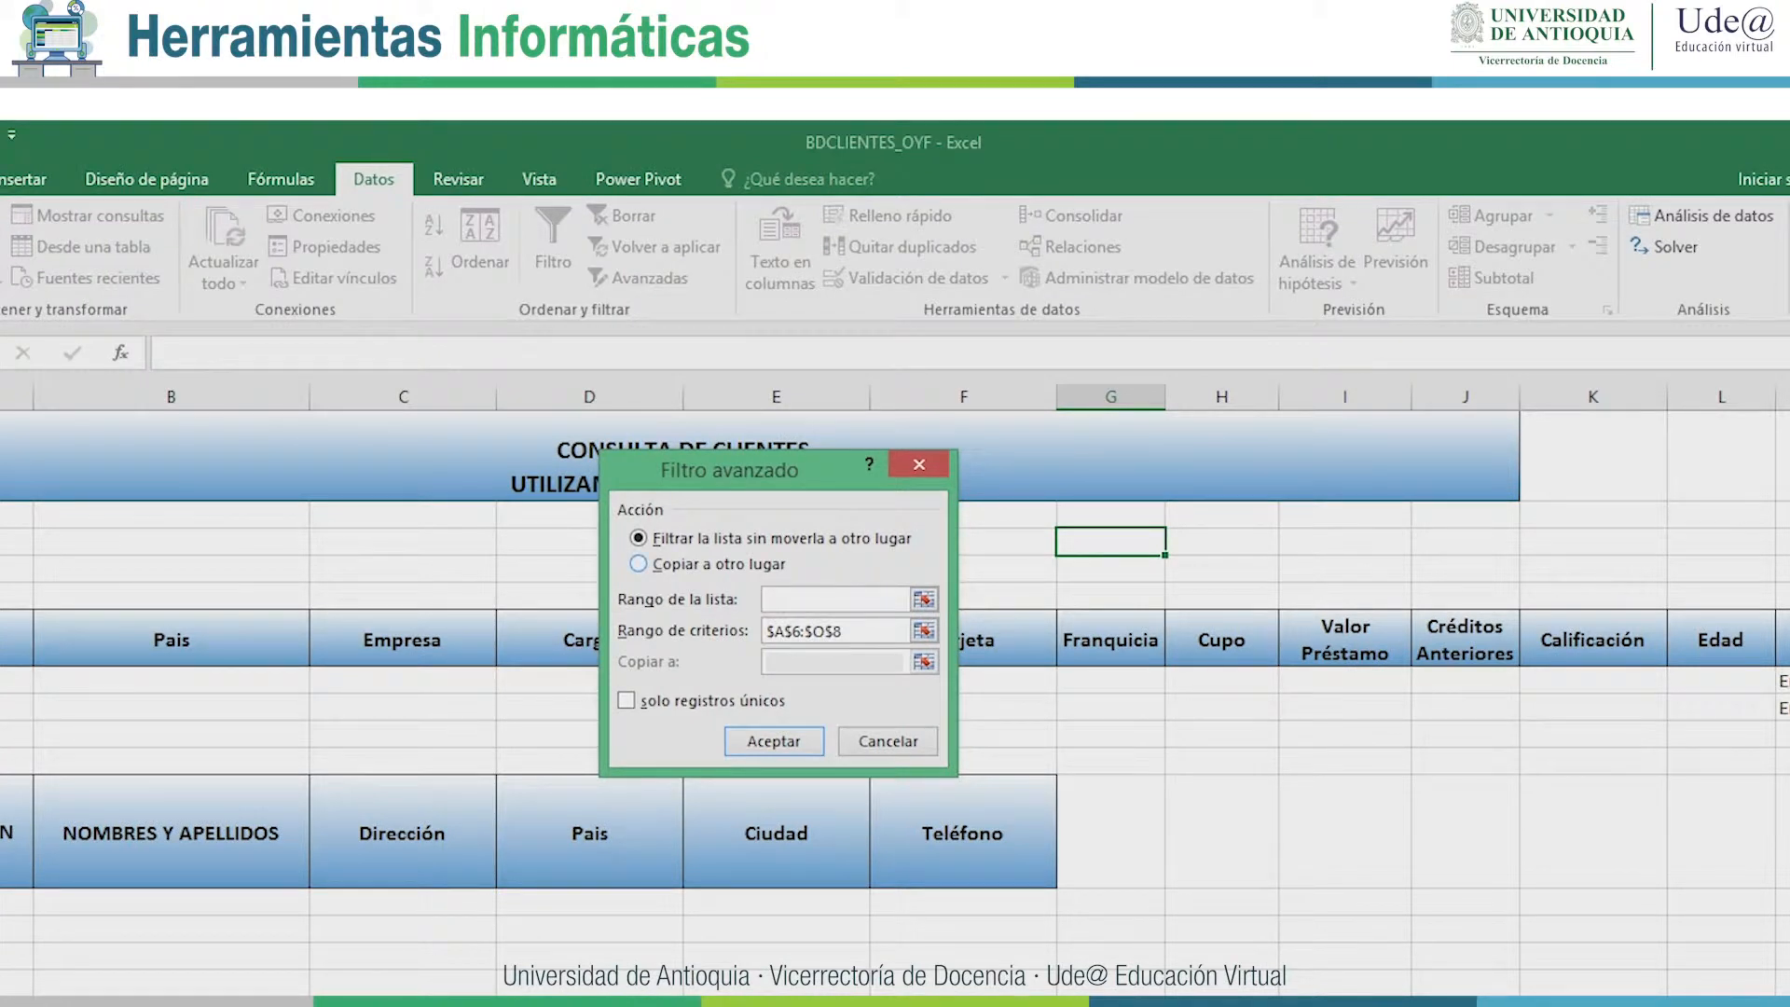
pyautogui.click(638, 564)
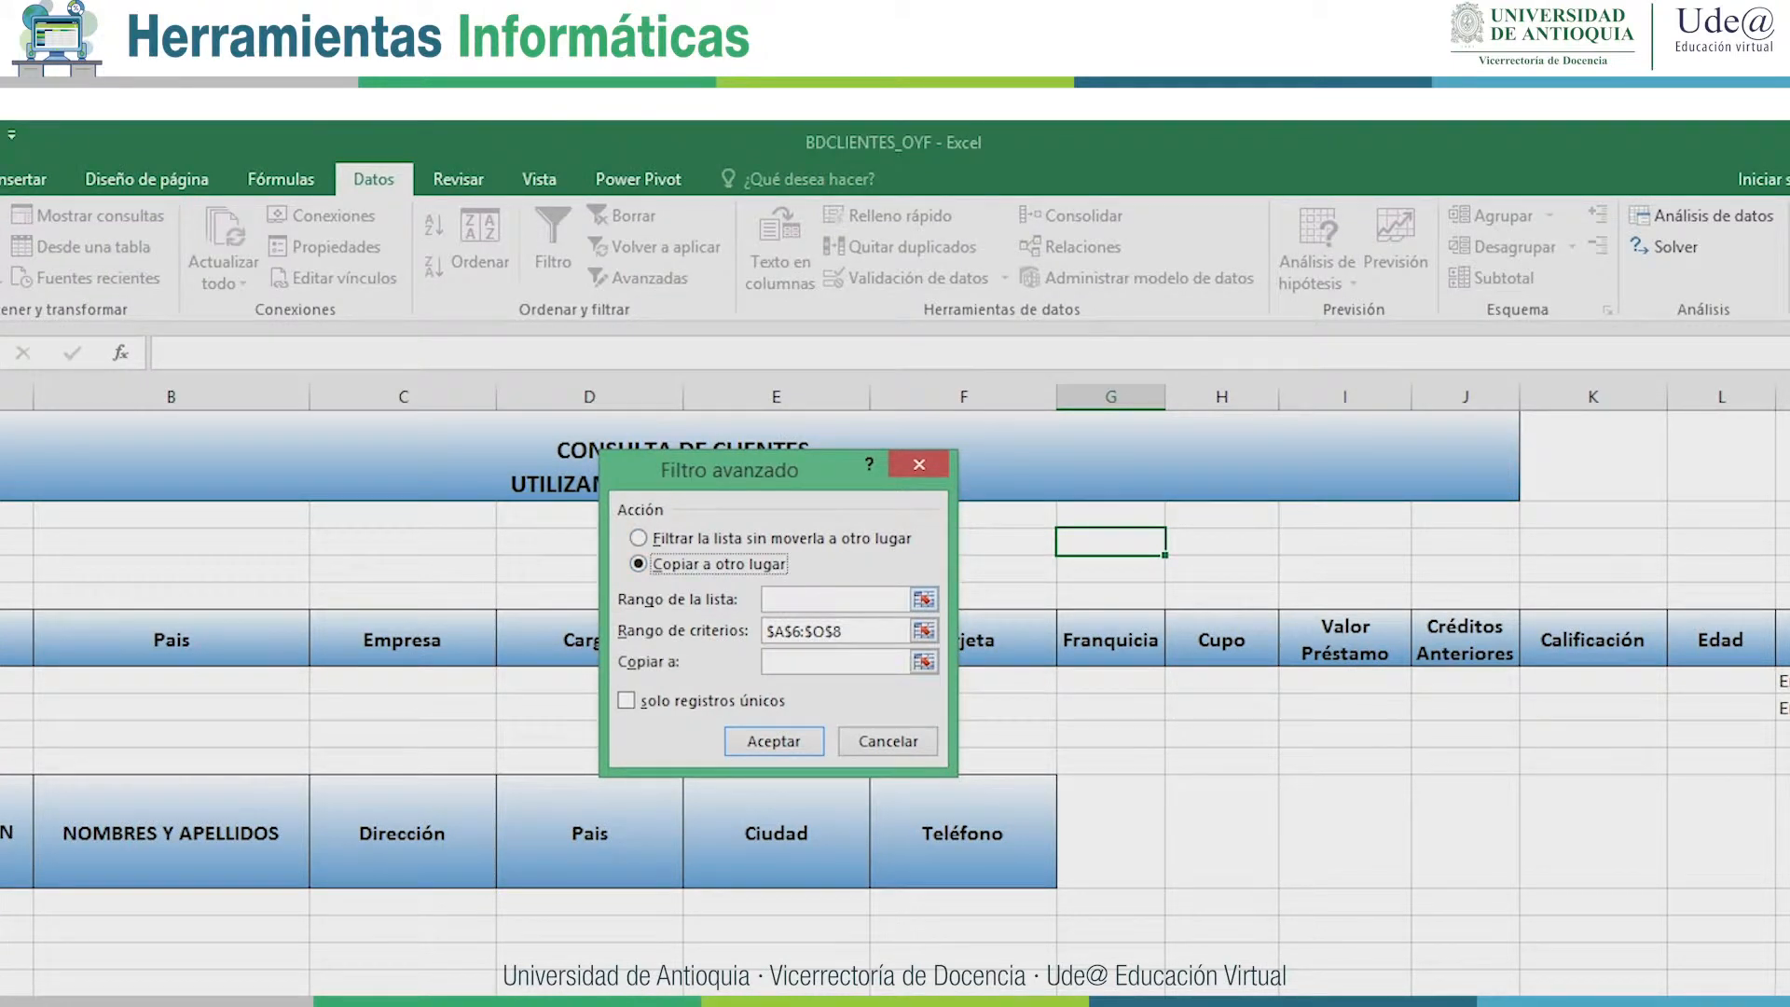
pyautogui.click(833, 600)
pyautogui.hotkey('ctrl', 'pageup')
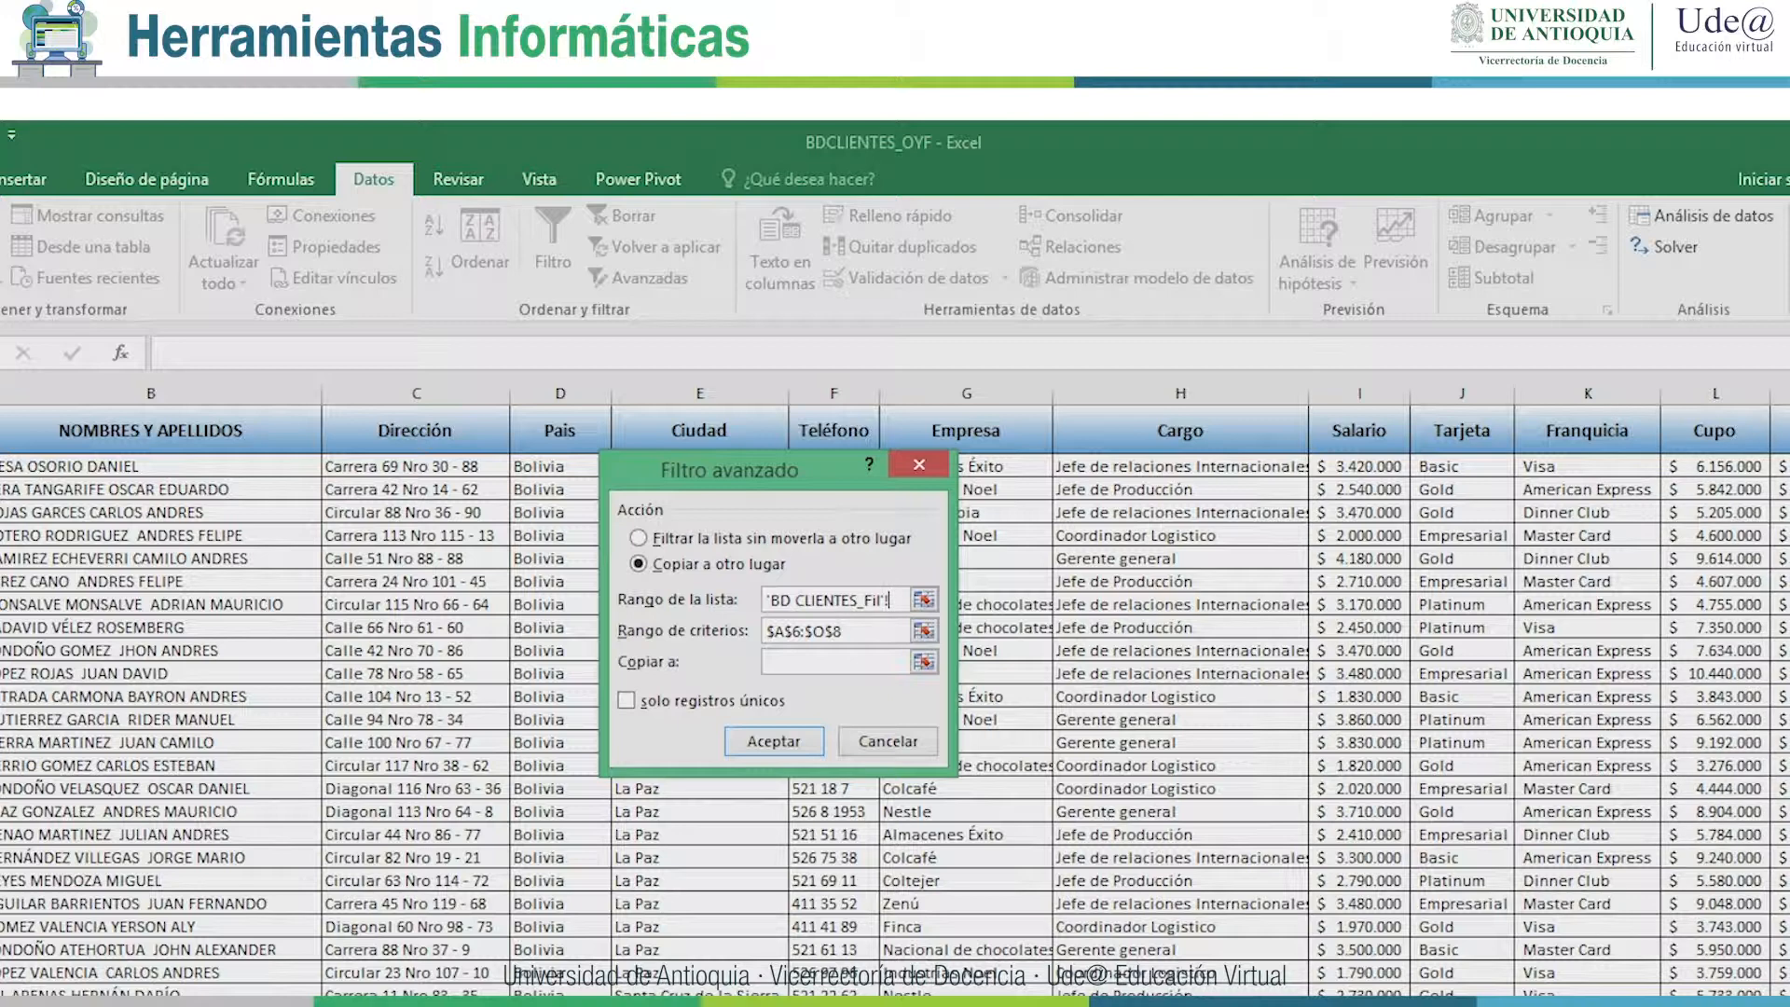
pyautogui.hotkey('ctrl', 'e')
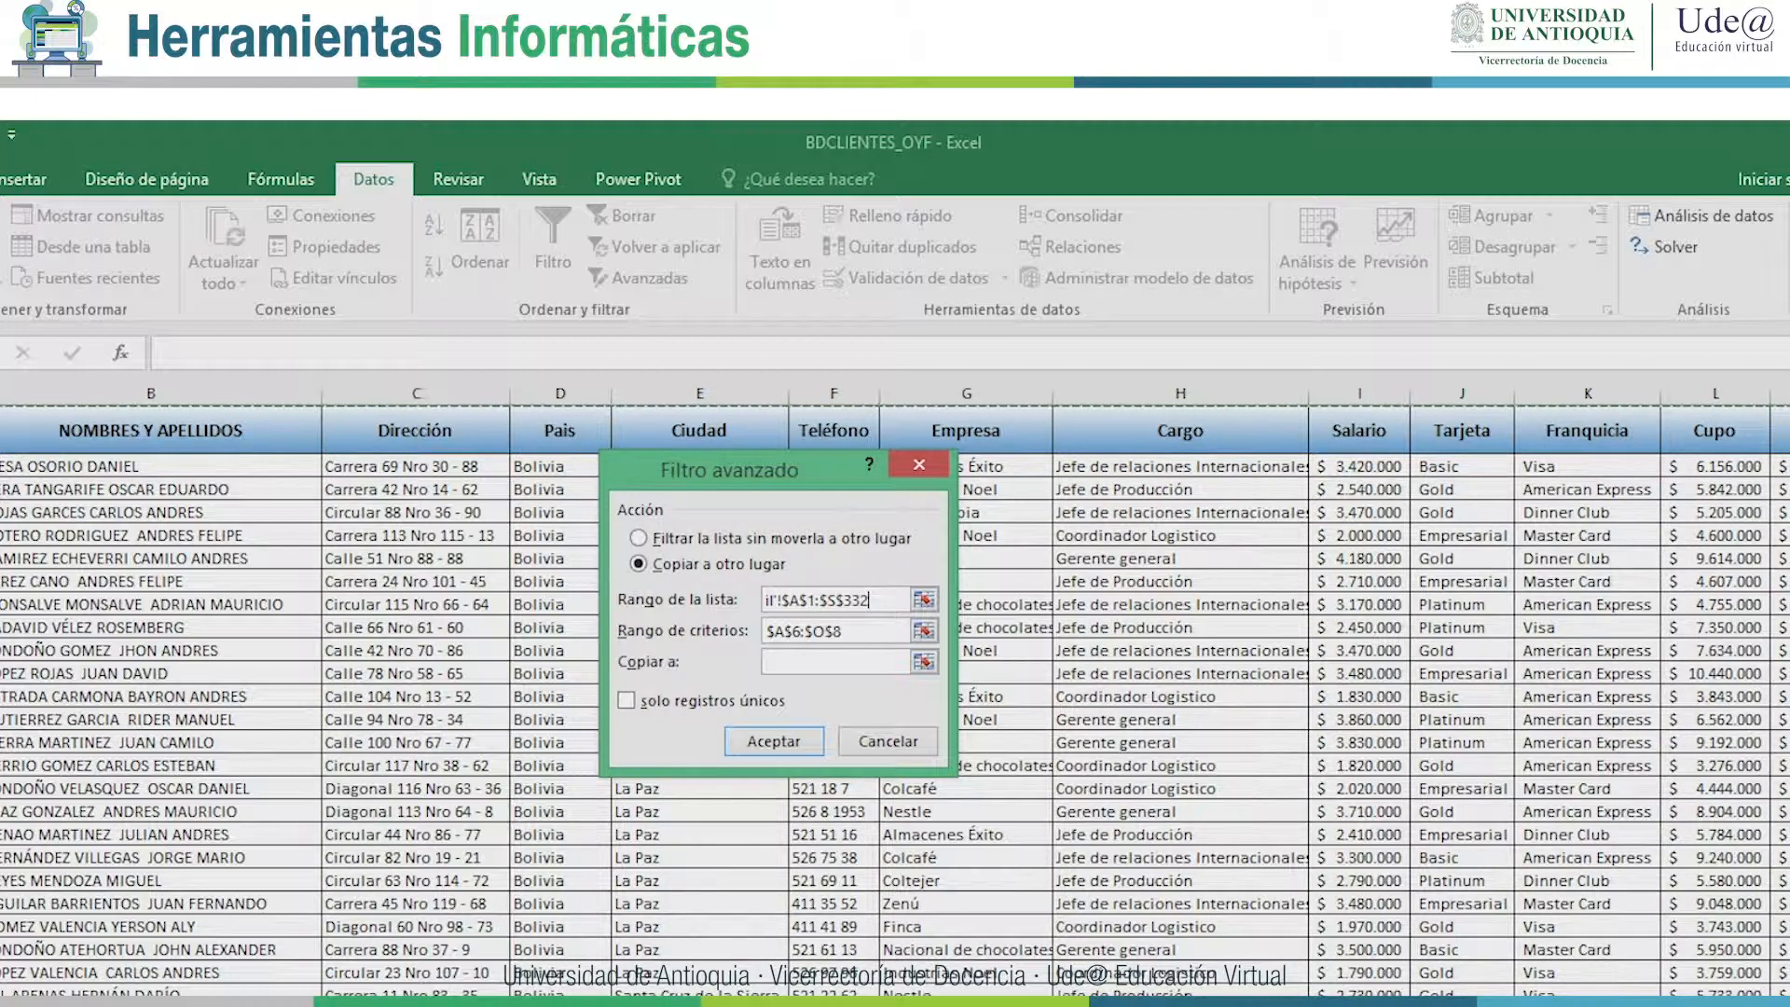
# Use FiltroAvanzado A6:O8 as the criteria range and headers A11:F11 as the copy destination, and run the filter.
pyautogui.press('Tab')
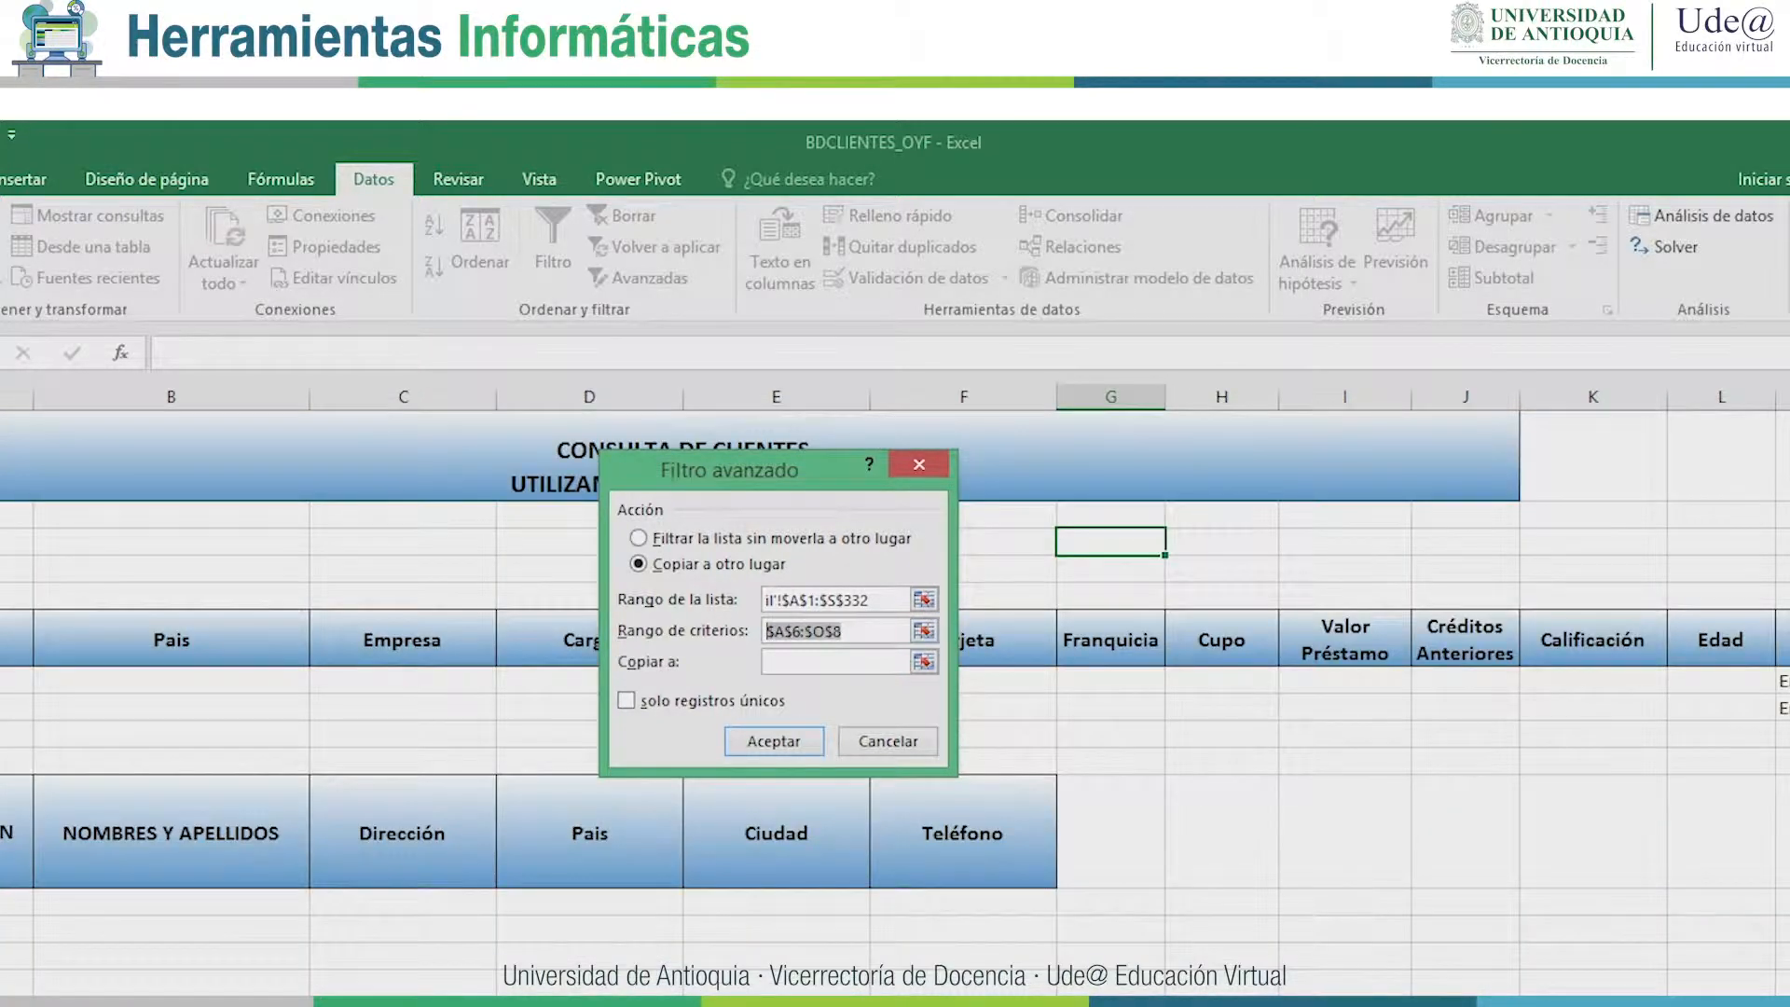
pyautogui.moveTo(15, 640); pyautogui.dragTo(1678, 718)
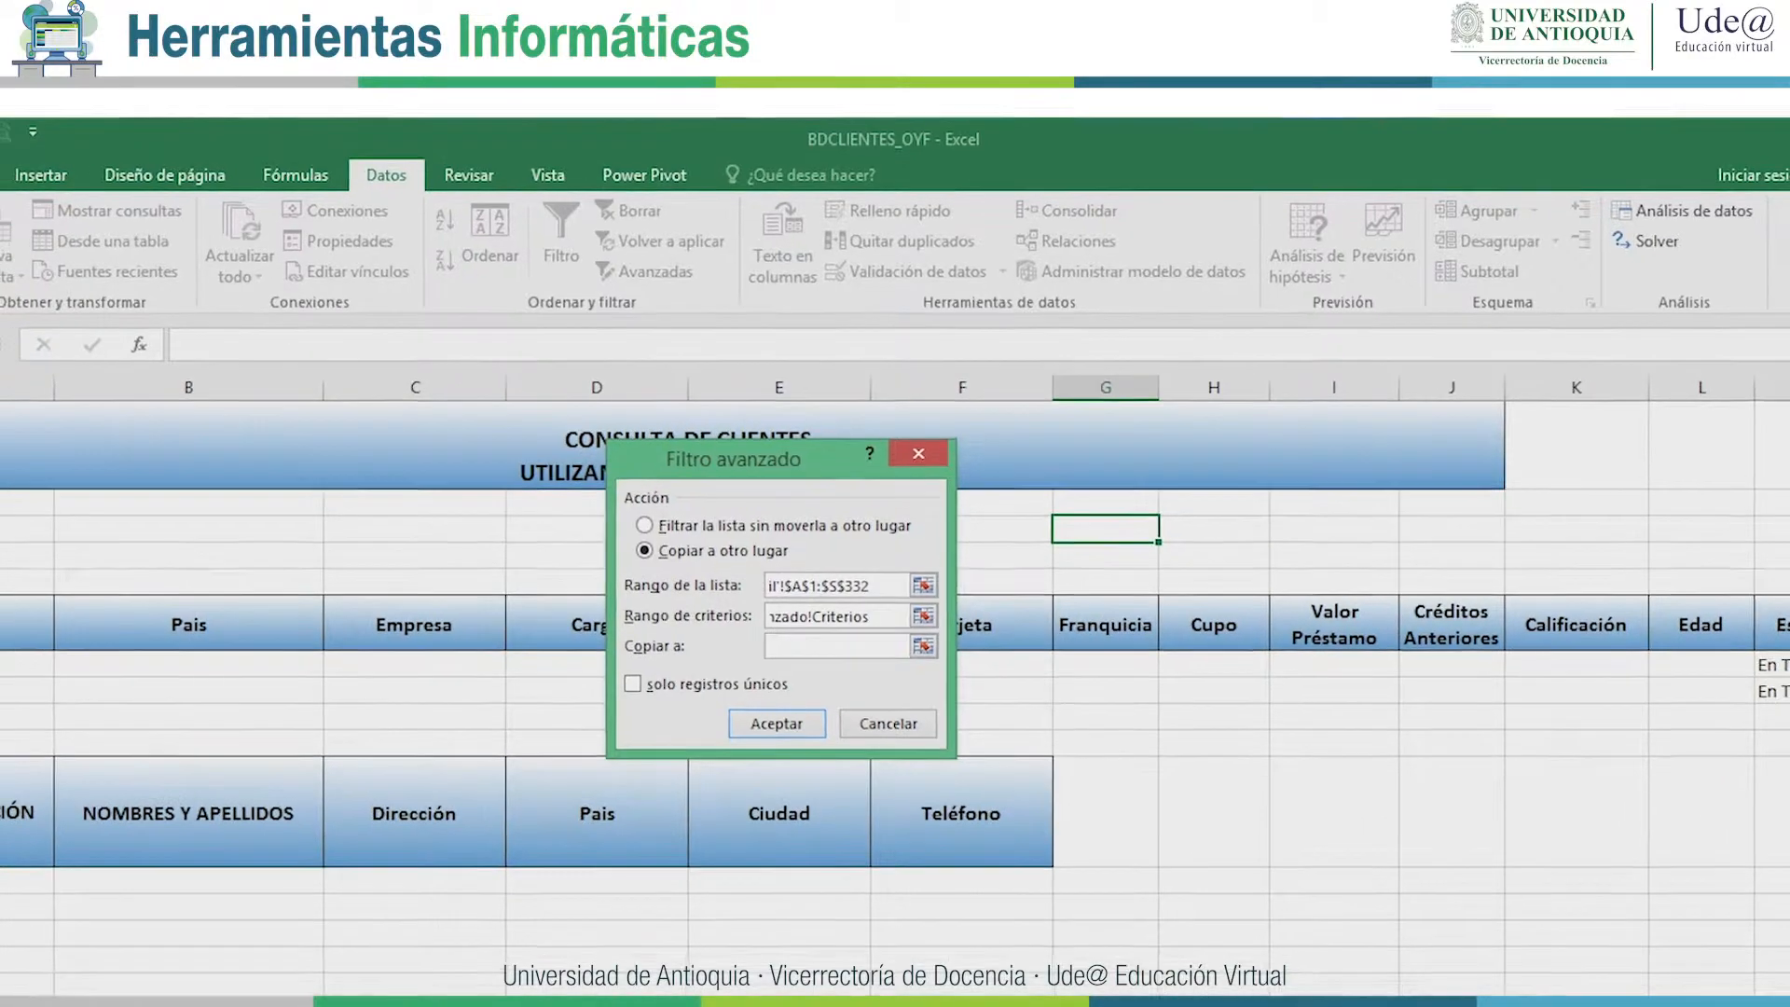
pyautogui.click(37, 767)
pyautogui.moveTo(38, 767); pyautogui.dragTo(345, 774)
pyautogui.moveTo(718, 695); pyautogui.dragTo(1016, 695)
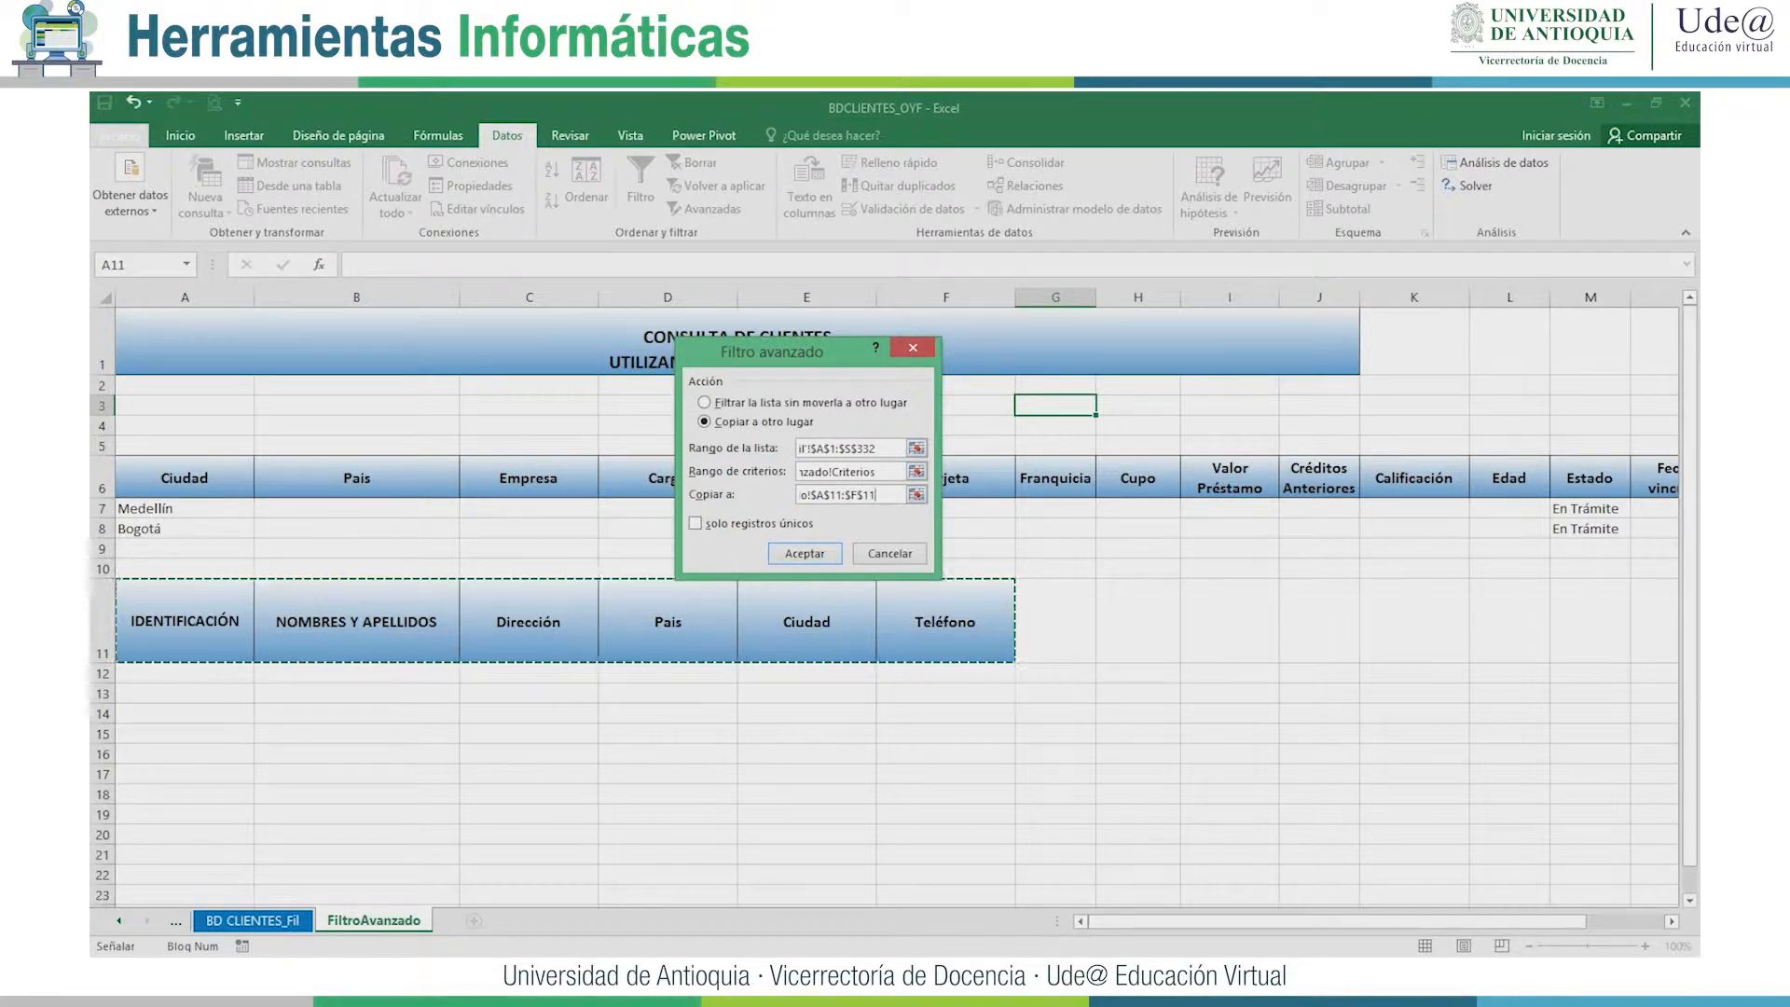
pyautogui.press('Return')
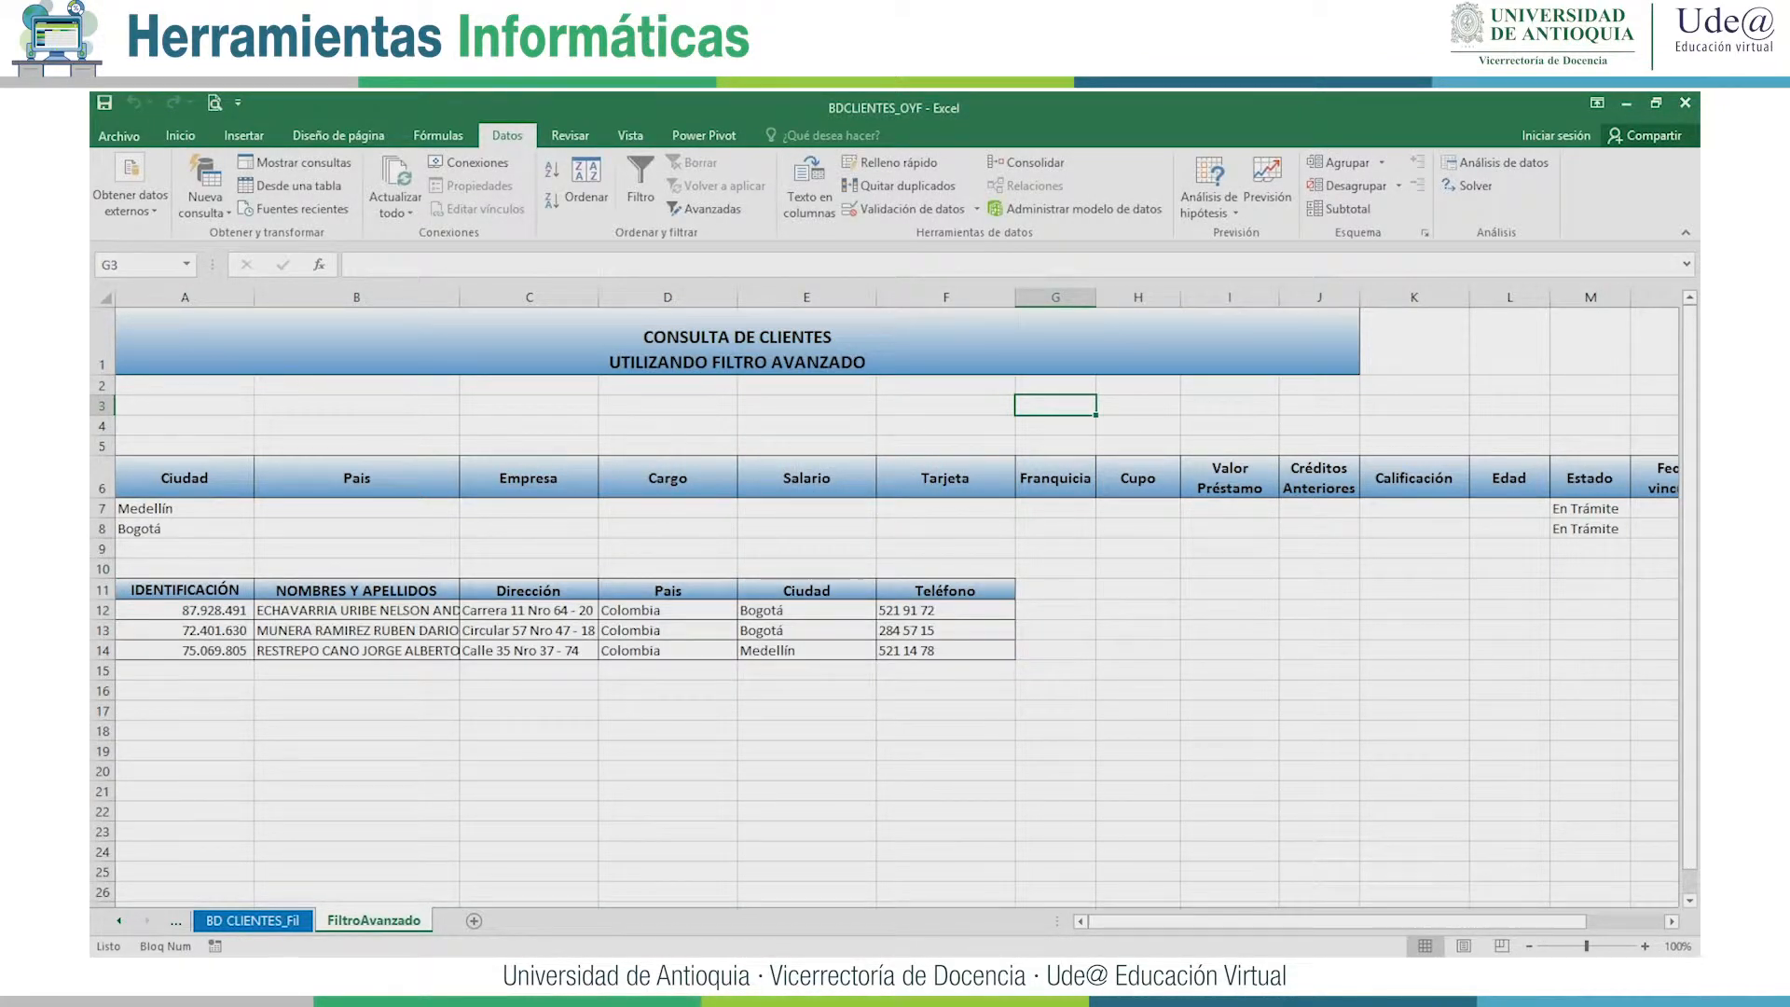
# Delete the Medellín and Bogotá criteria from Ciudad cells A7:A8.
pyautogui.click(356, 730)
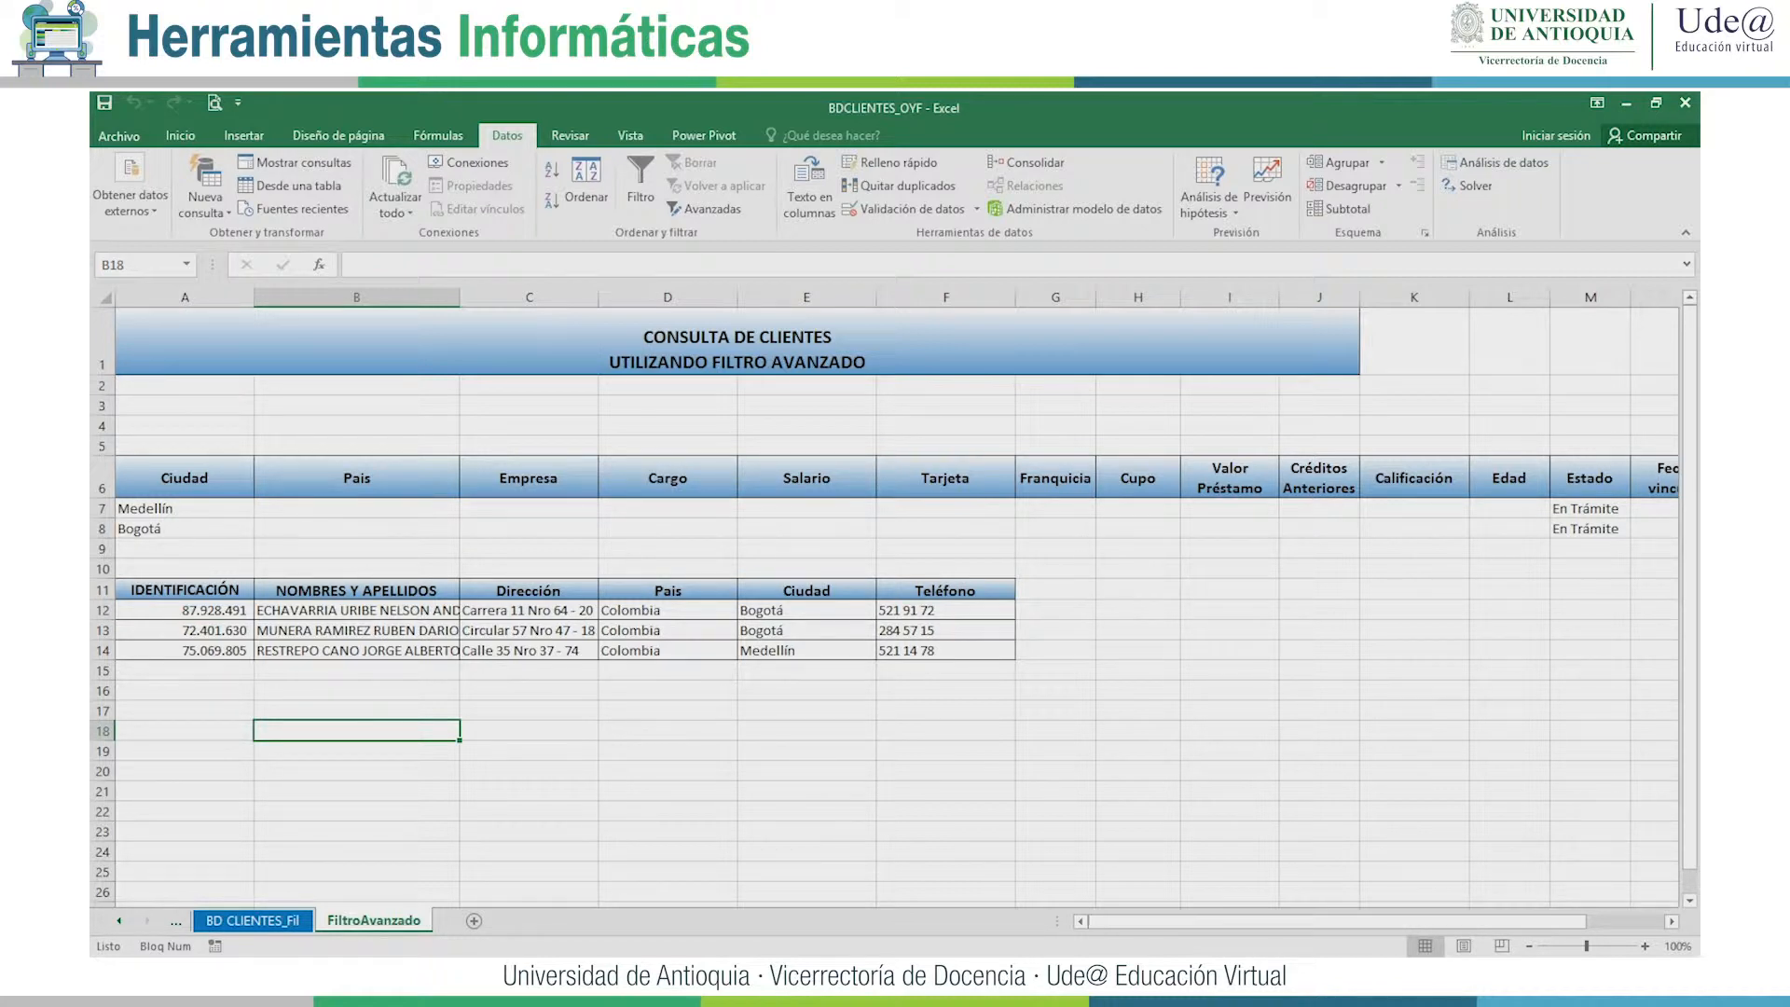
pyautogui.moveTo(184, 509); pyautogui.dragTo(185, 529)
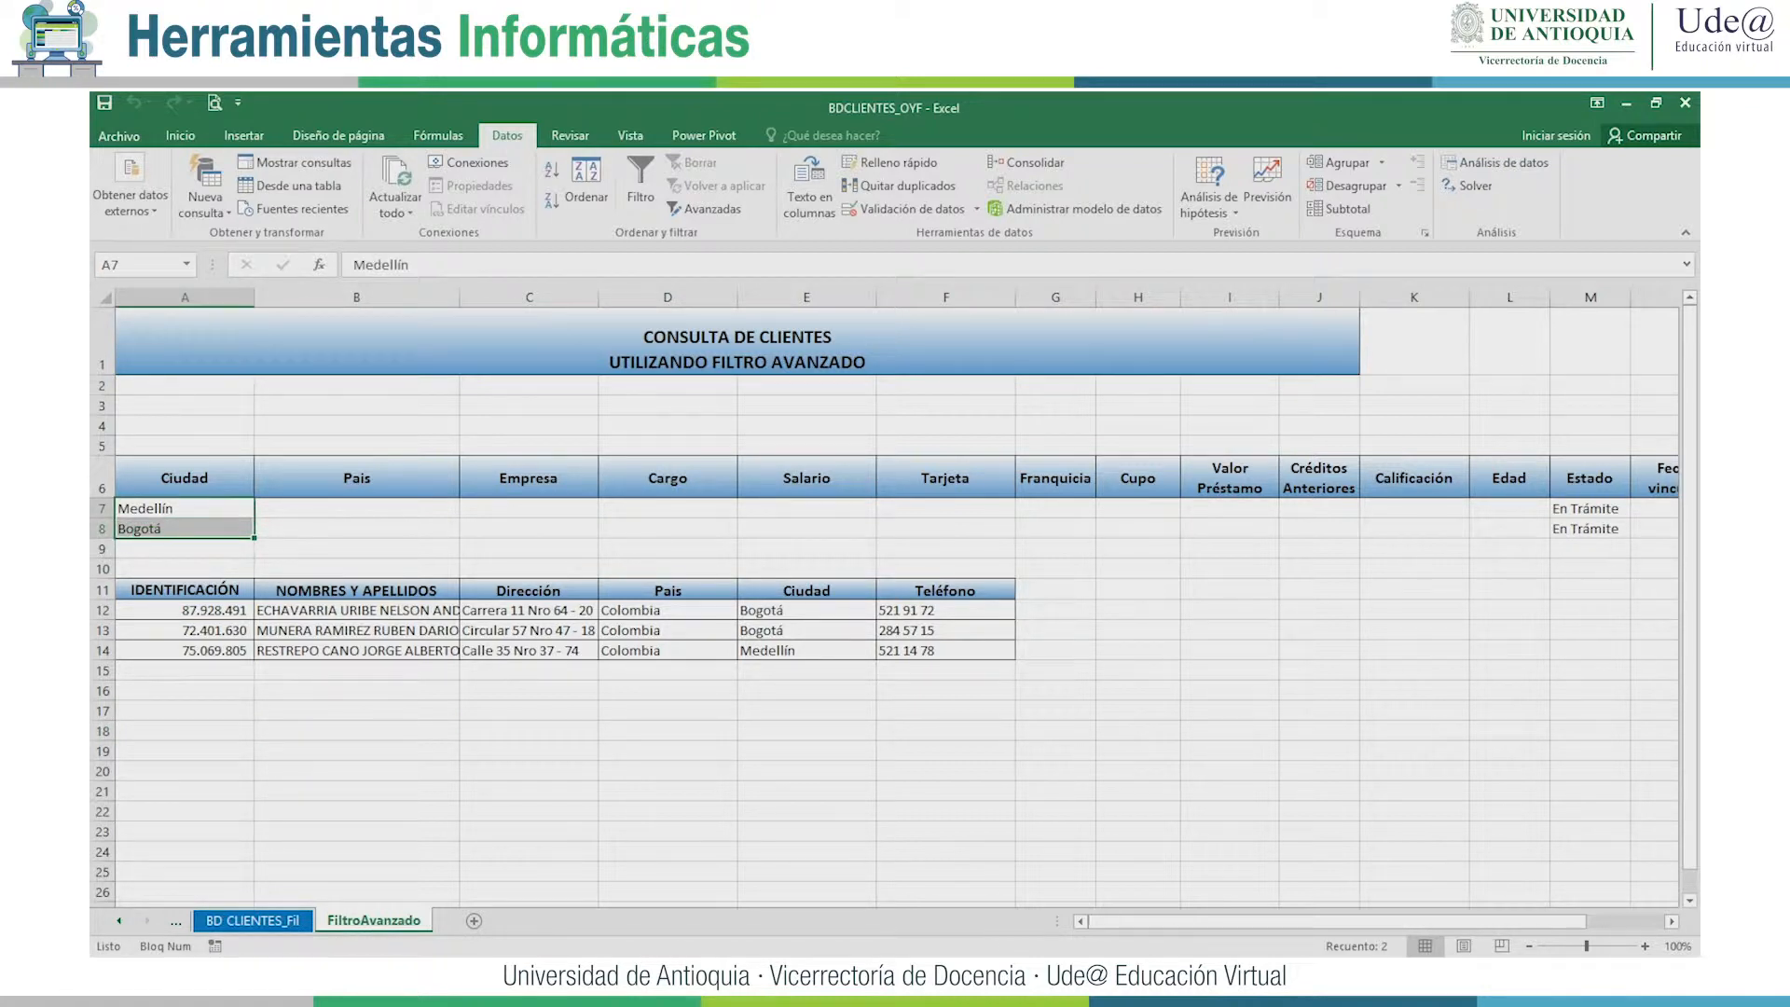
pyautogui.press('Delete')
# Enter G as the Cargo criterion in D7 and >4000000 as the Salario criterion in E7, and select D6:E7.
pyautogui.press('Right')
pyautogui.press('Right')
pyautogui.press('Right')
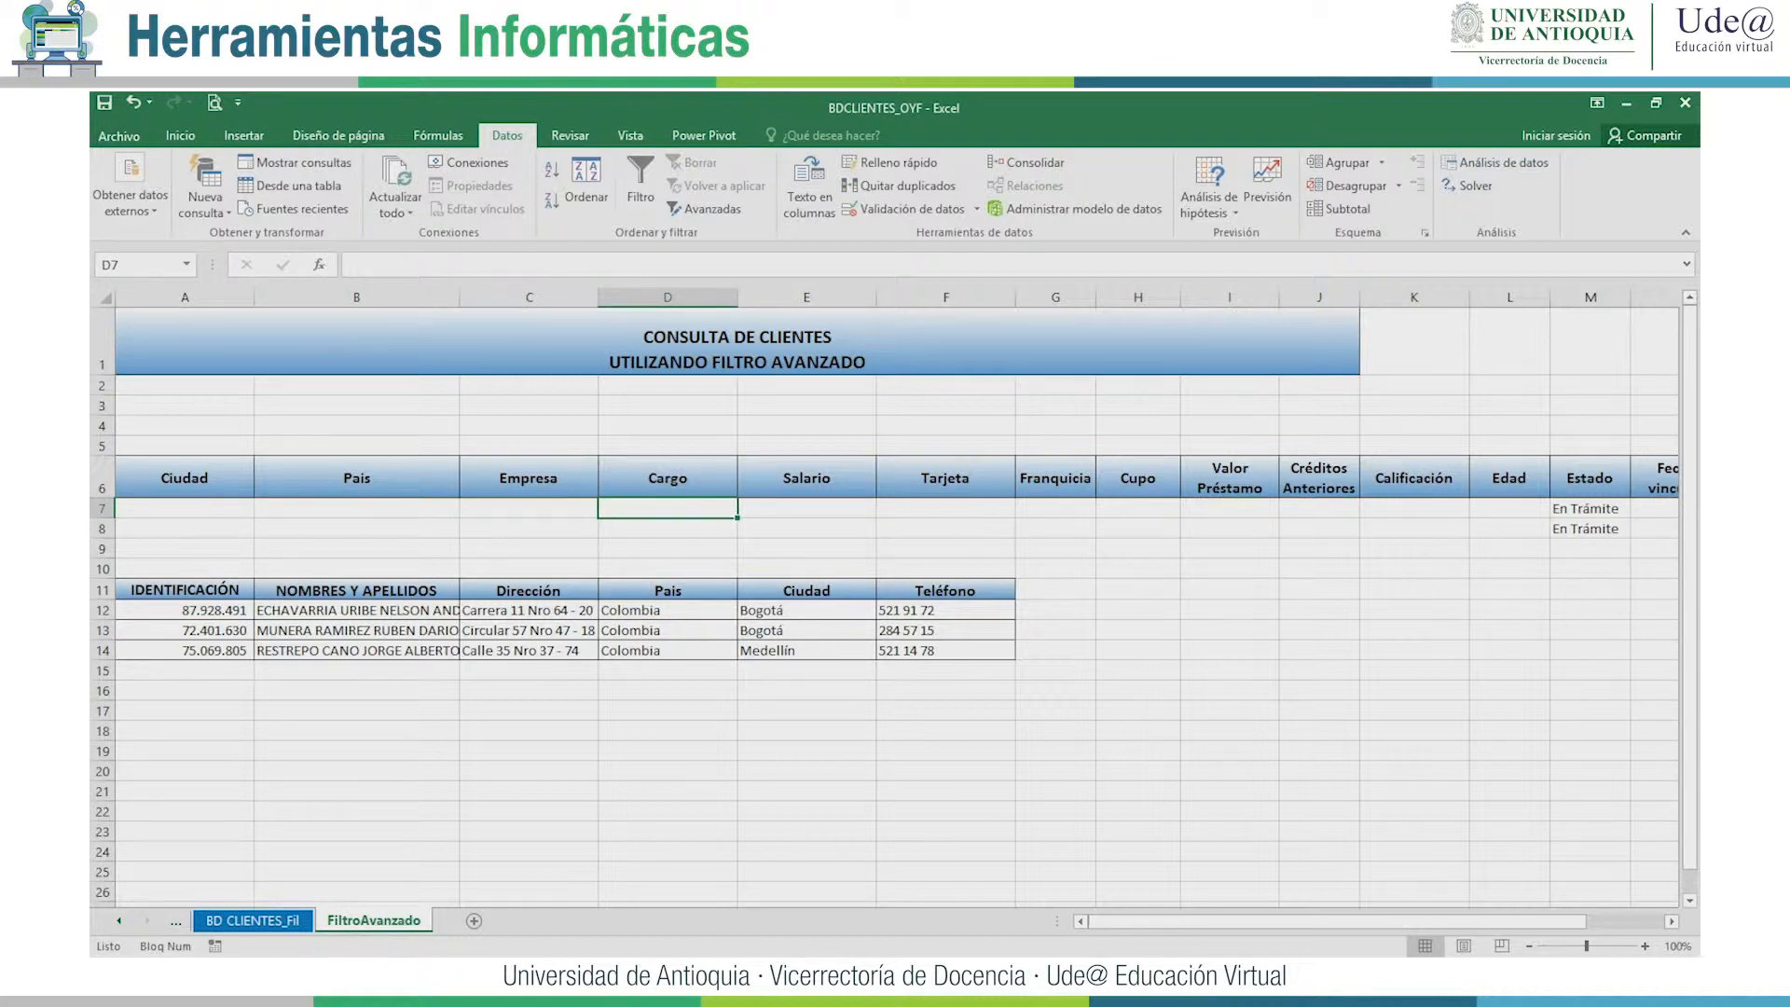
pyautogui.write('G')
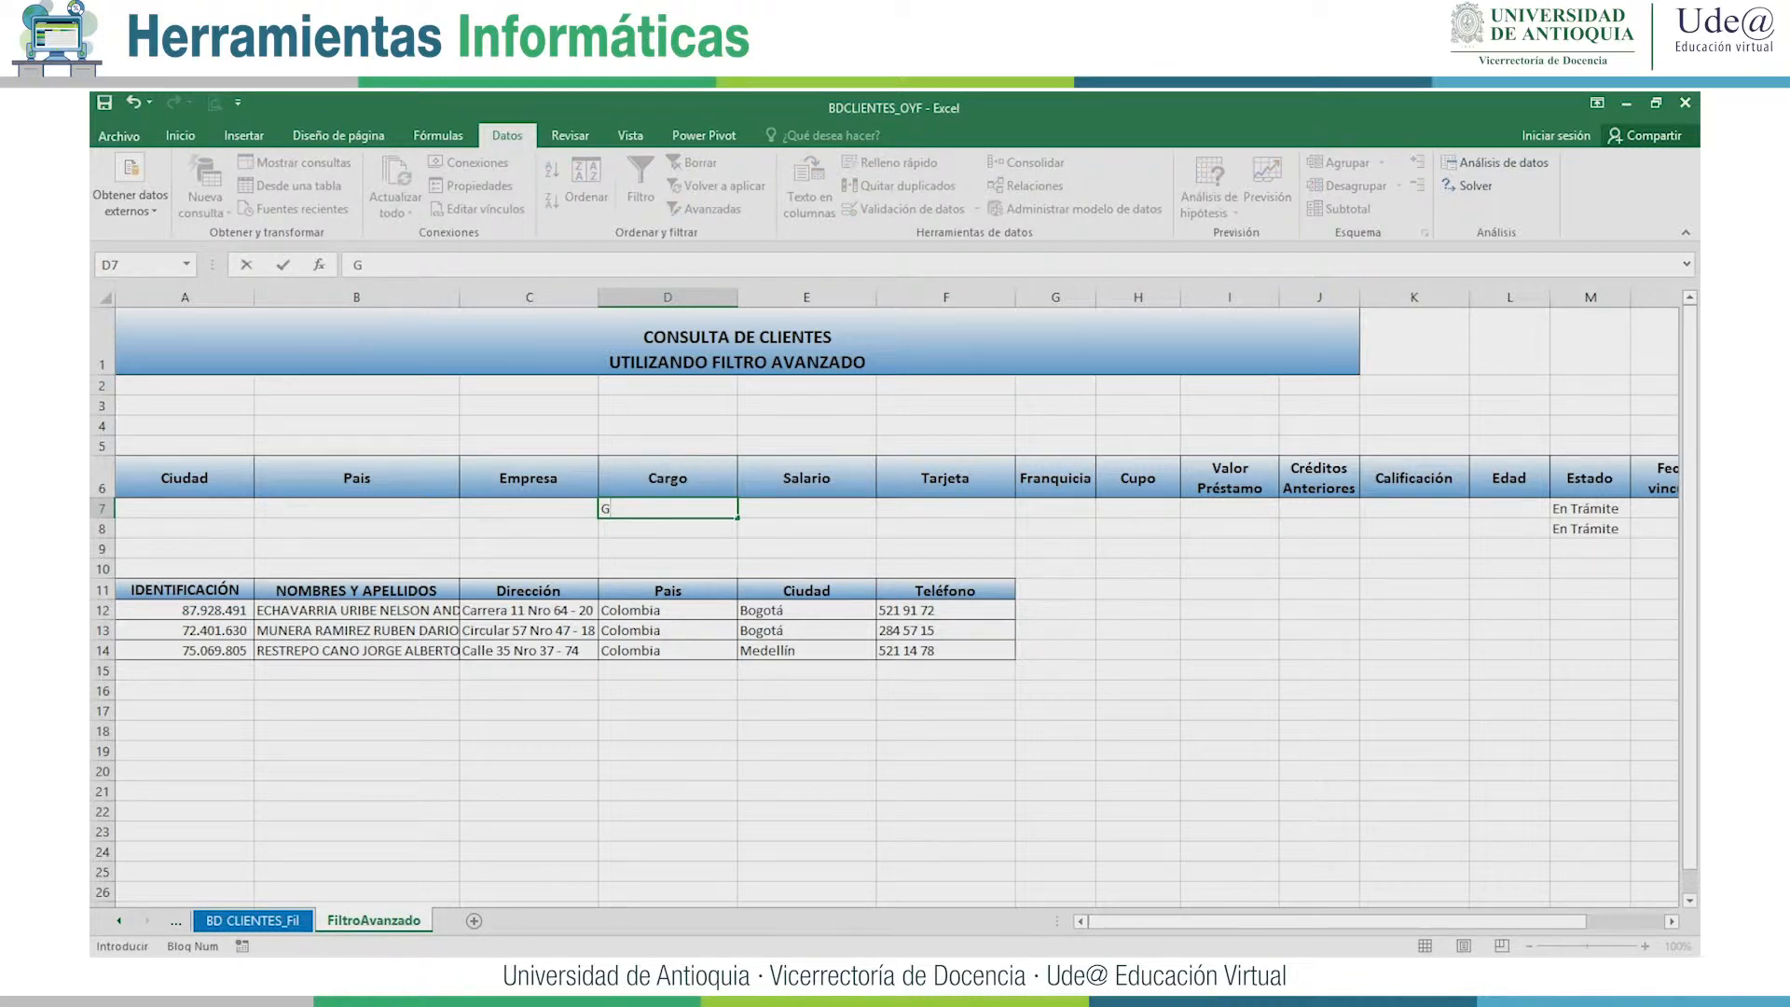
pyautogui.press('Right')
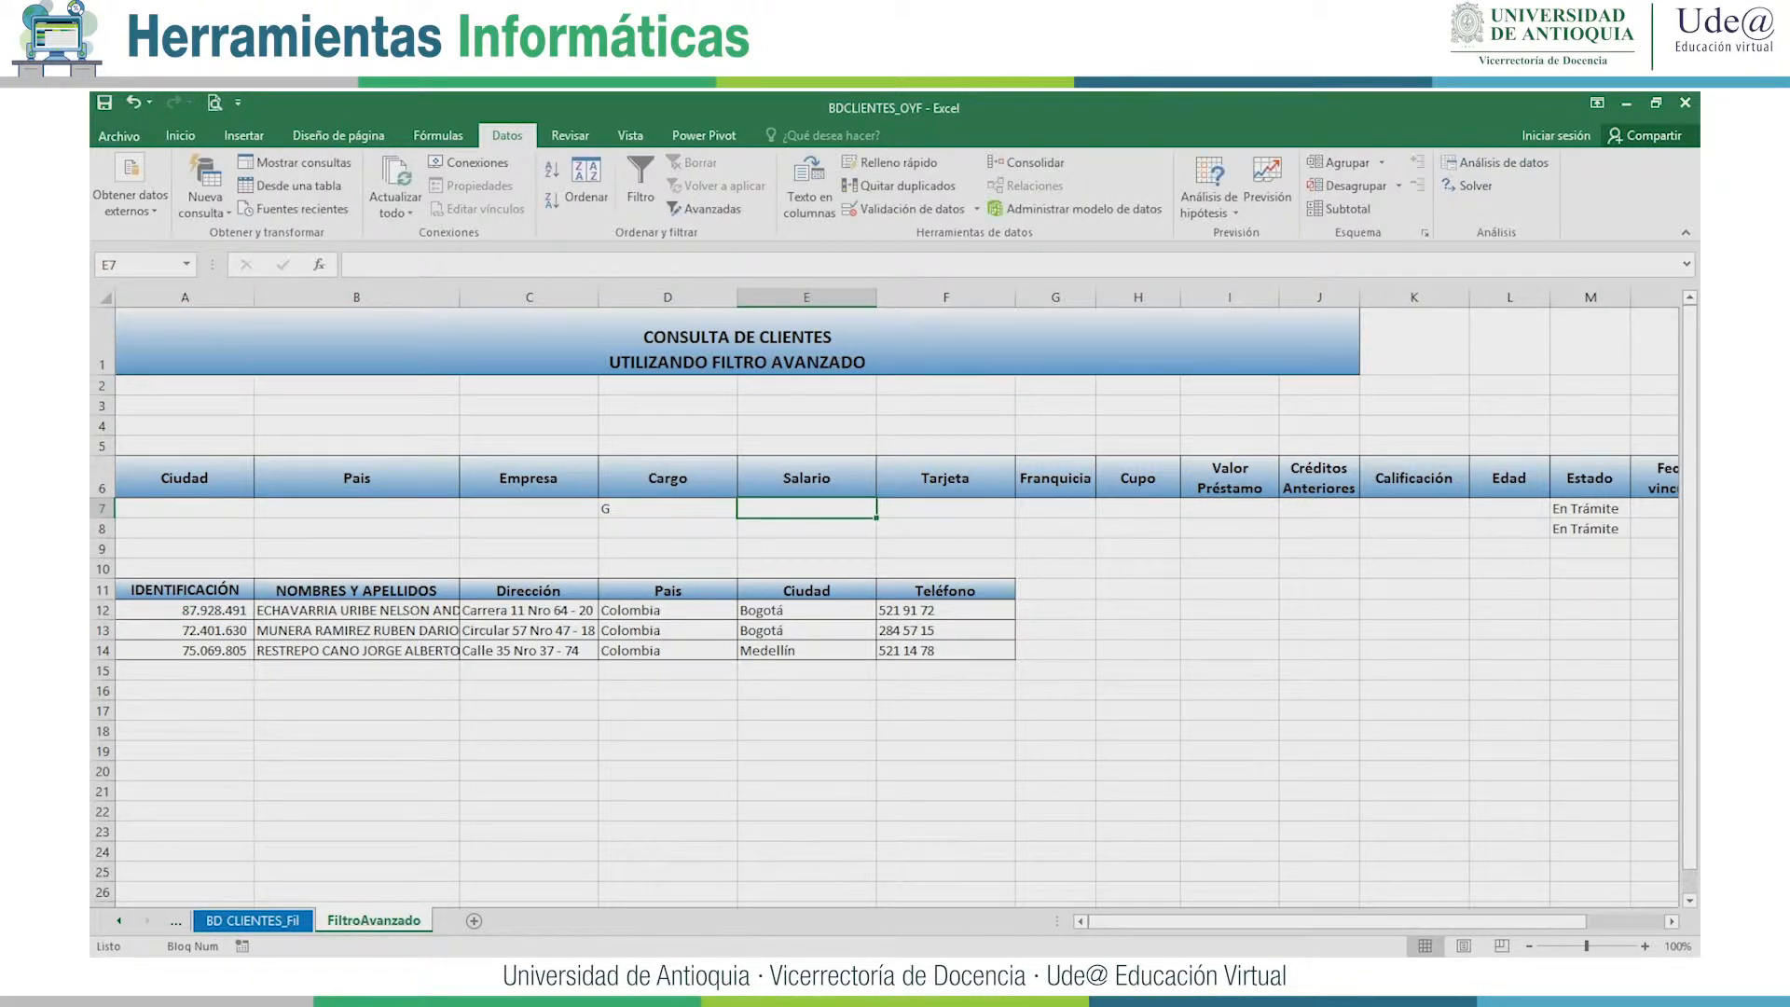
pyautogui.write('>4000')
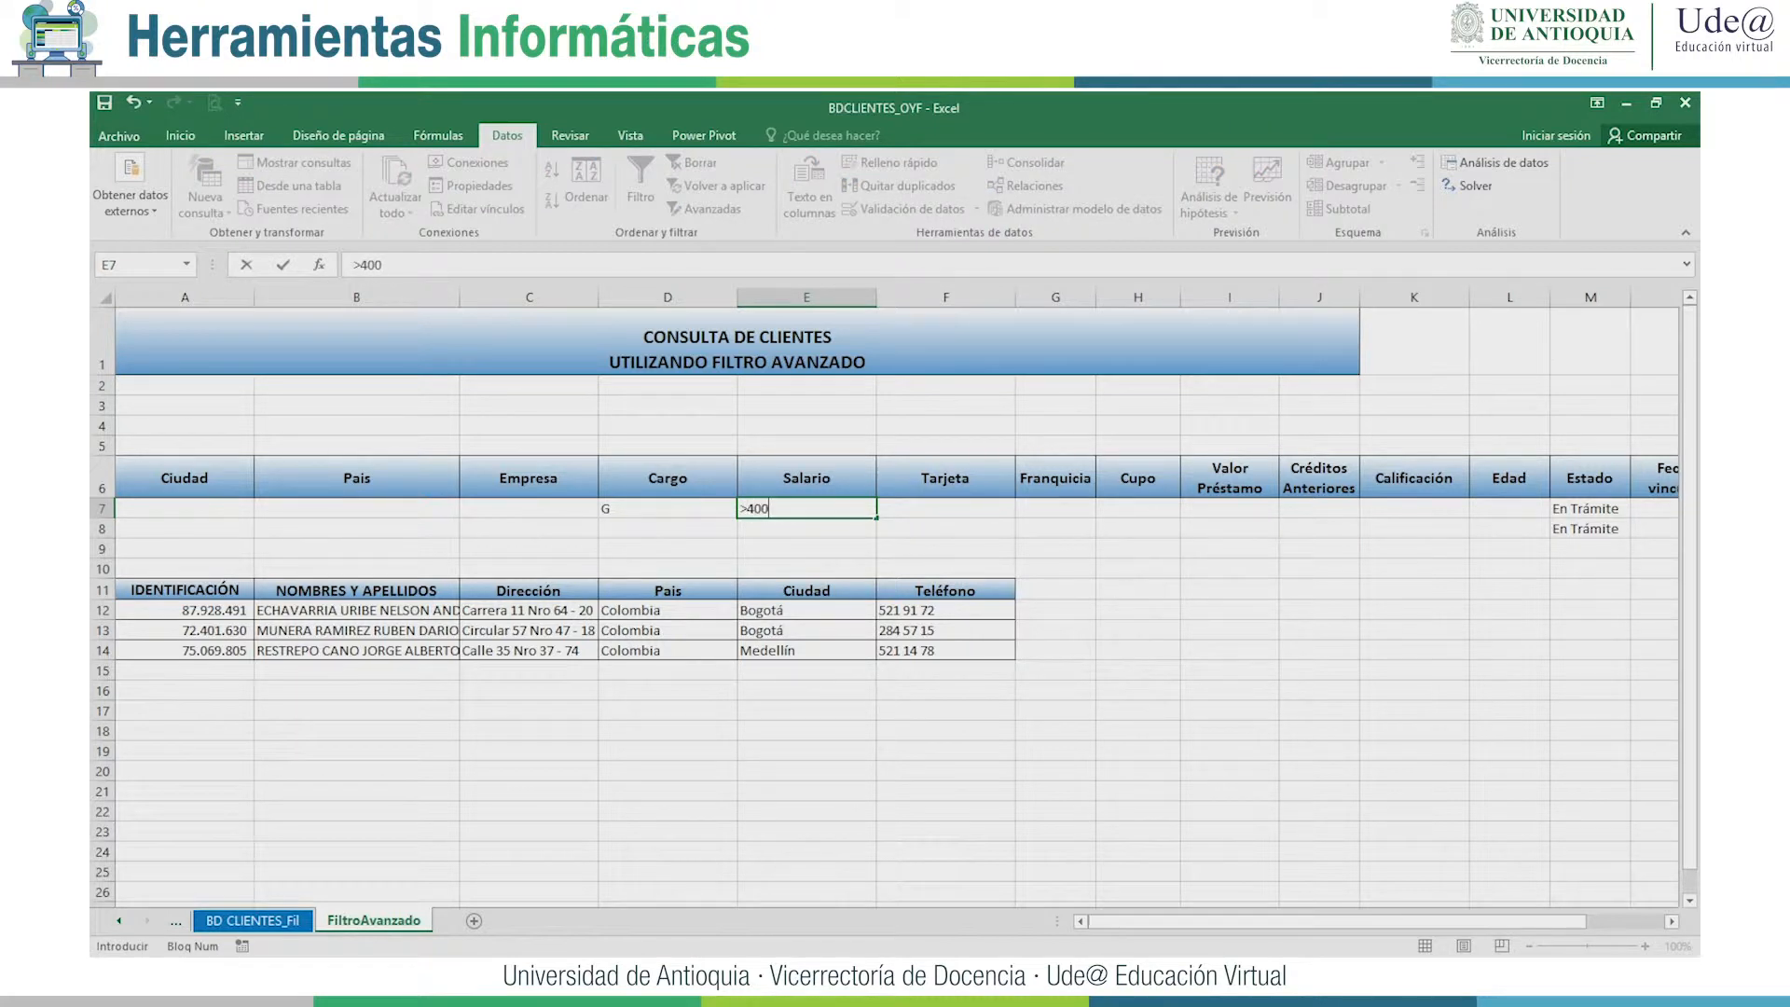
pyautogui.write('000')
pyautogui.press('Return')
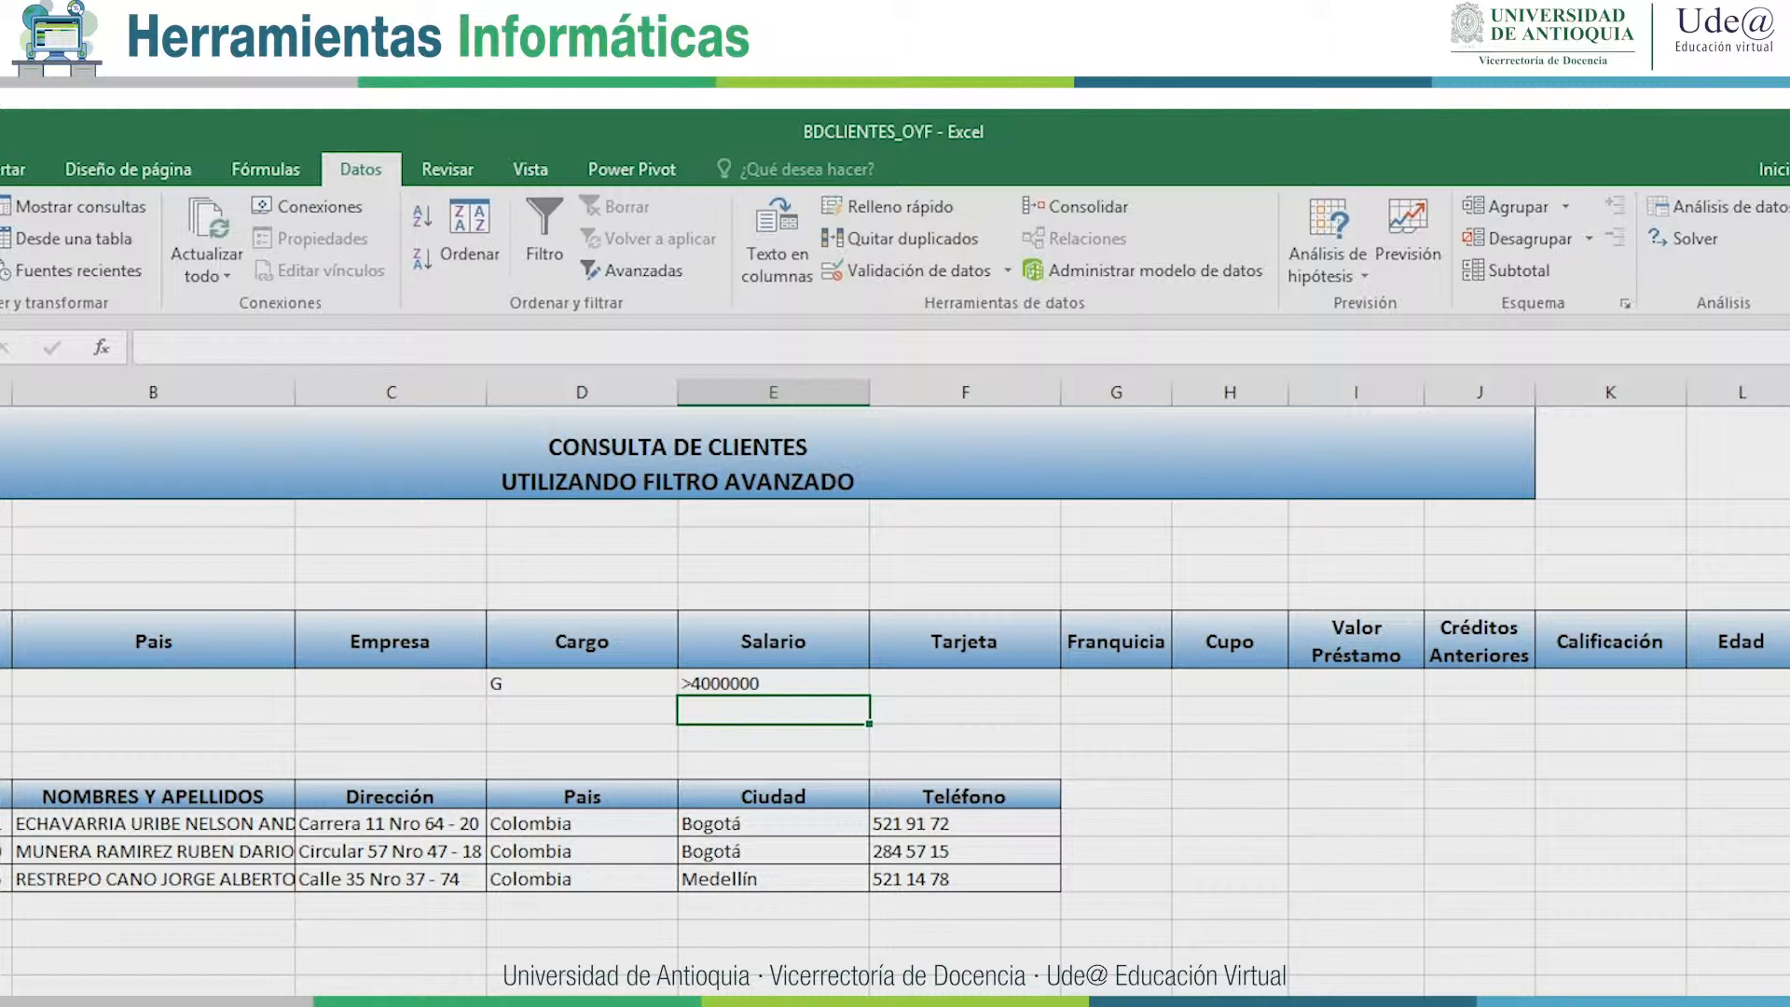
pyautogui.moveTo(582, 641); pyautogui.dragTo(773, 683)
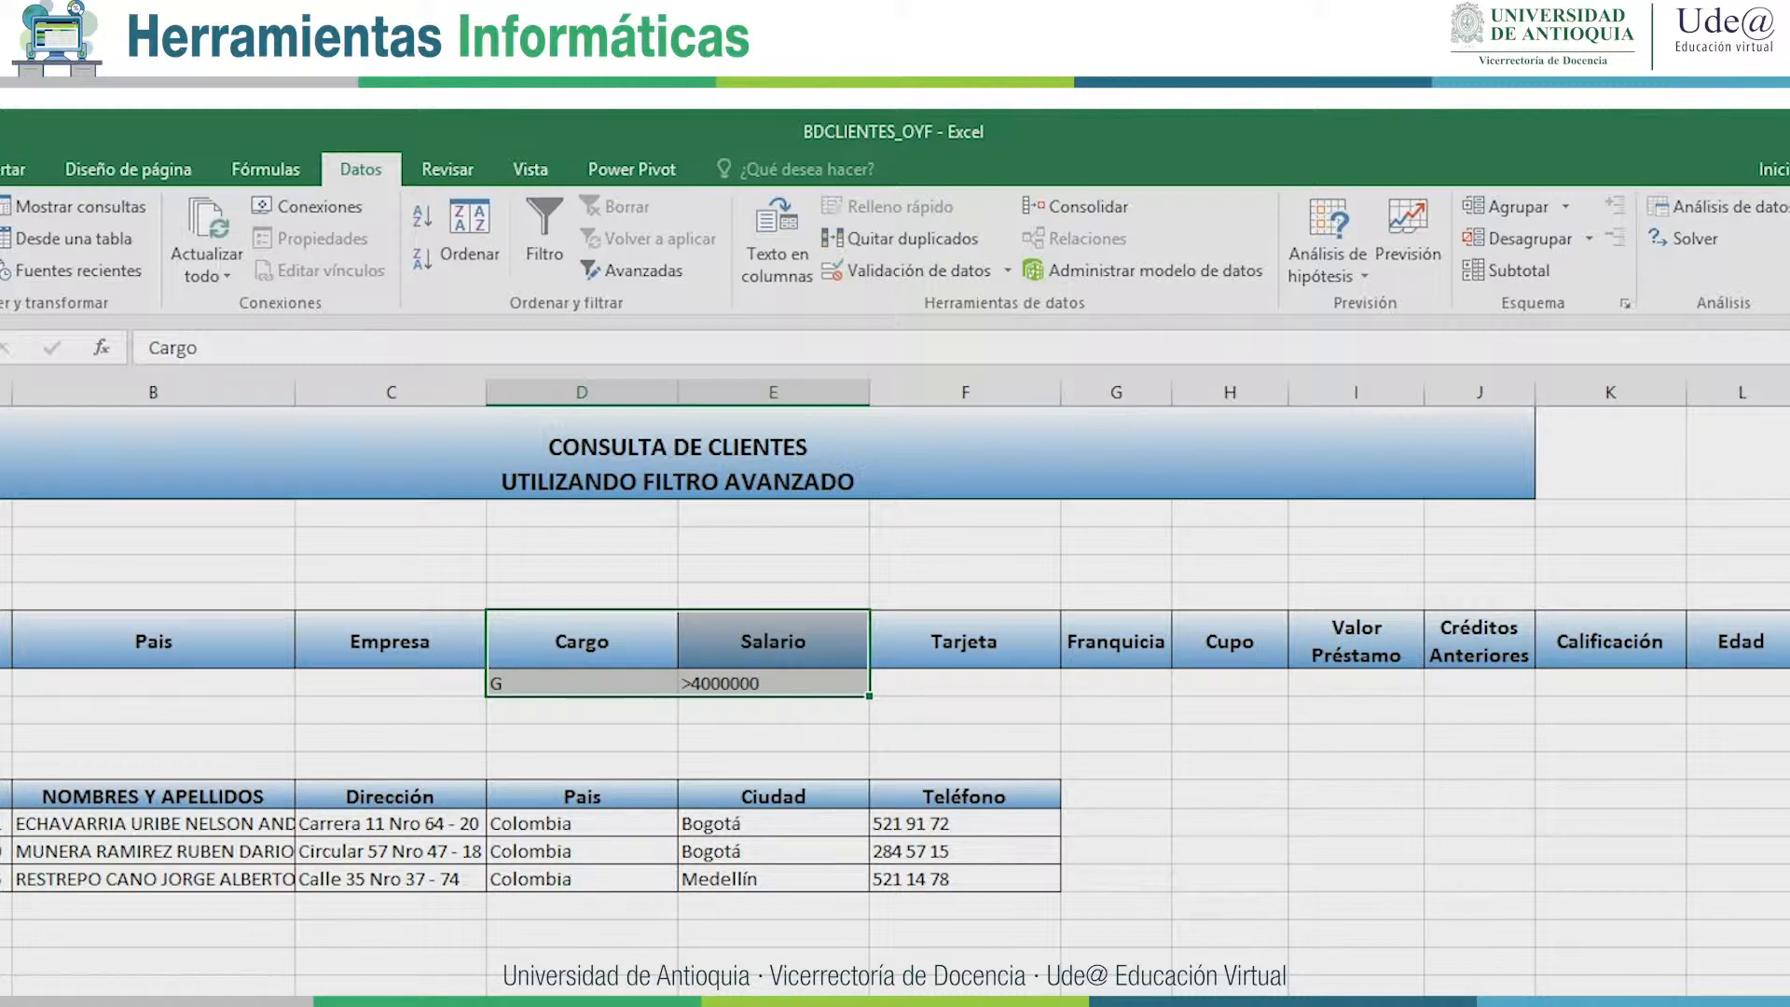
# Start a new advanced filter that copies to another location, using BD CLIENTES_Fil A1:S332 as the list range.
pyautogui.click(1355, 737)
pyautogui.click(634, 271)
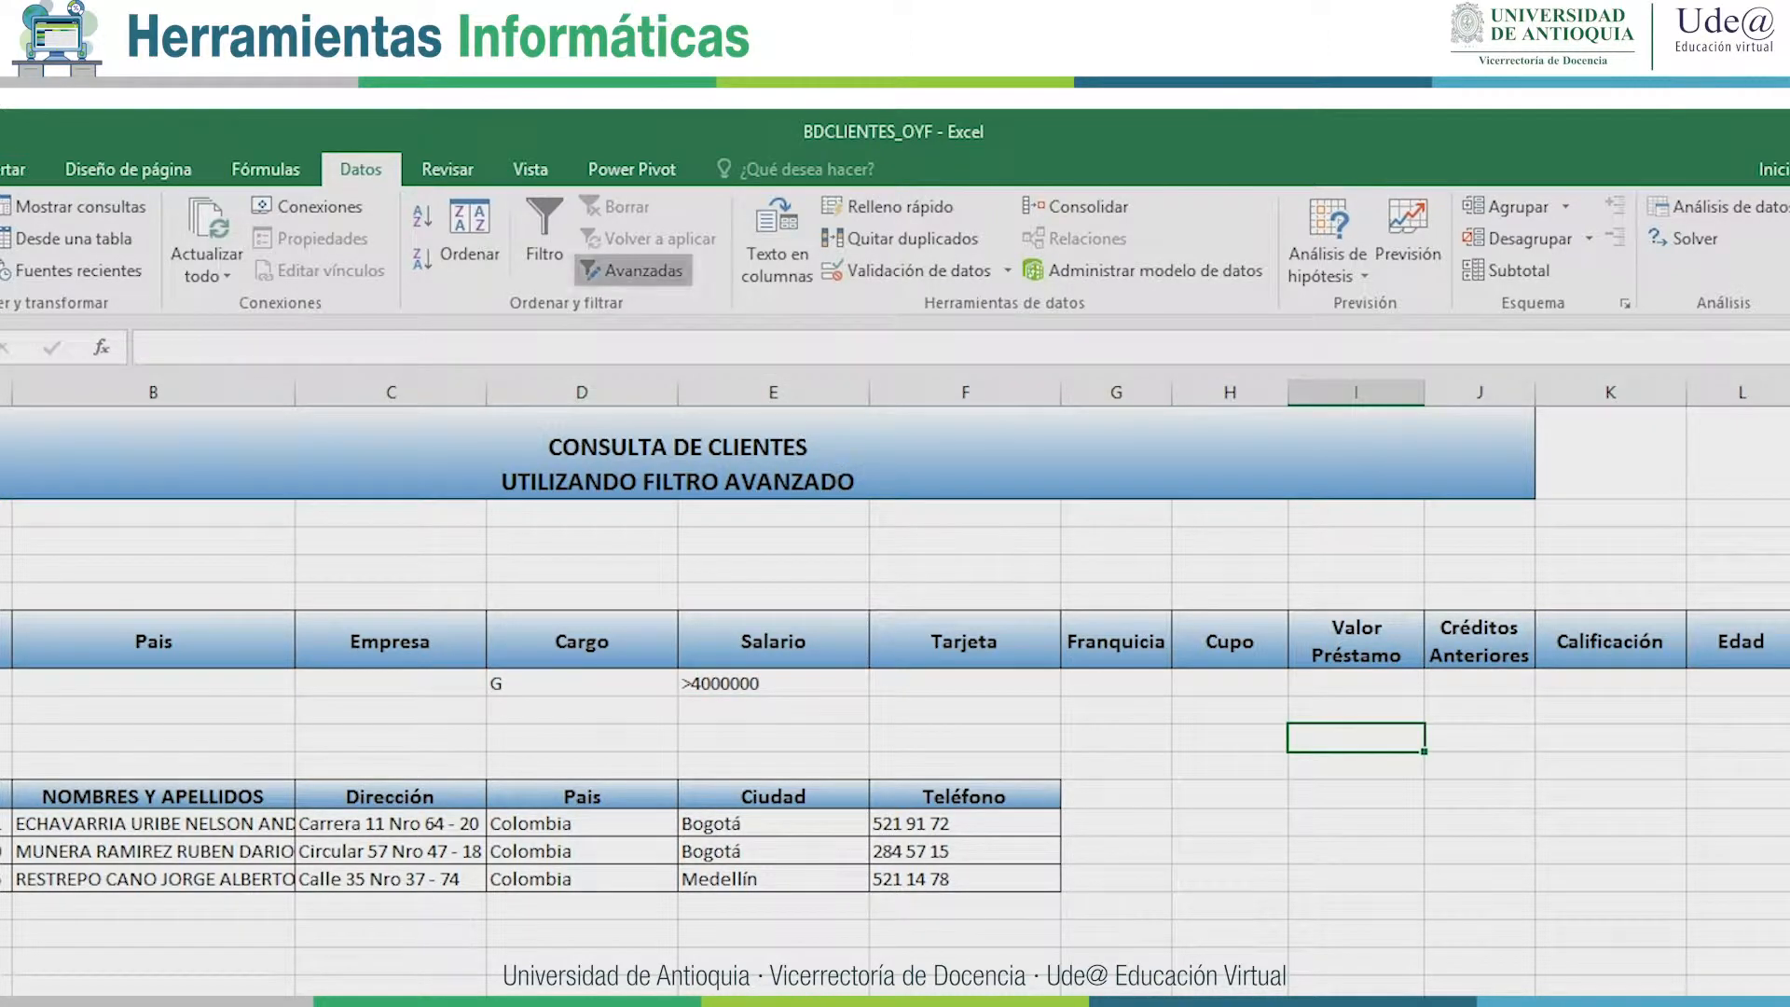
pyautogui.click(633, 563)
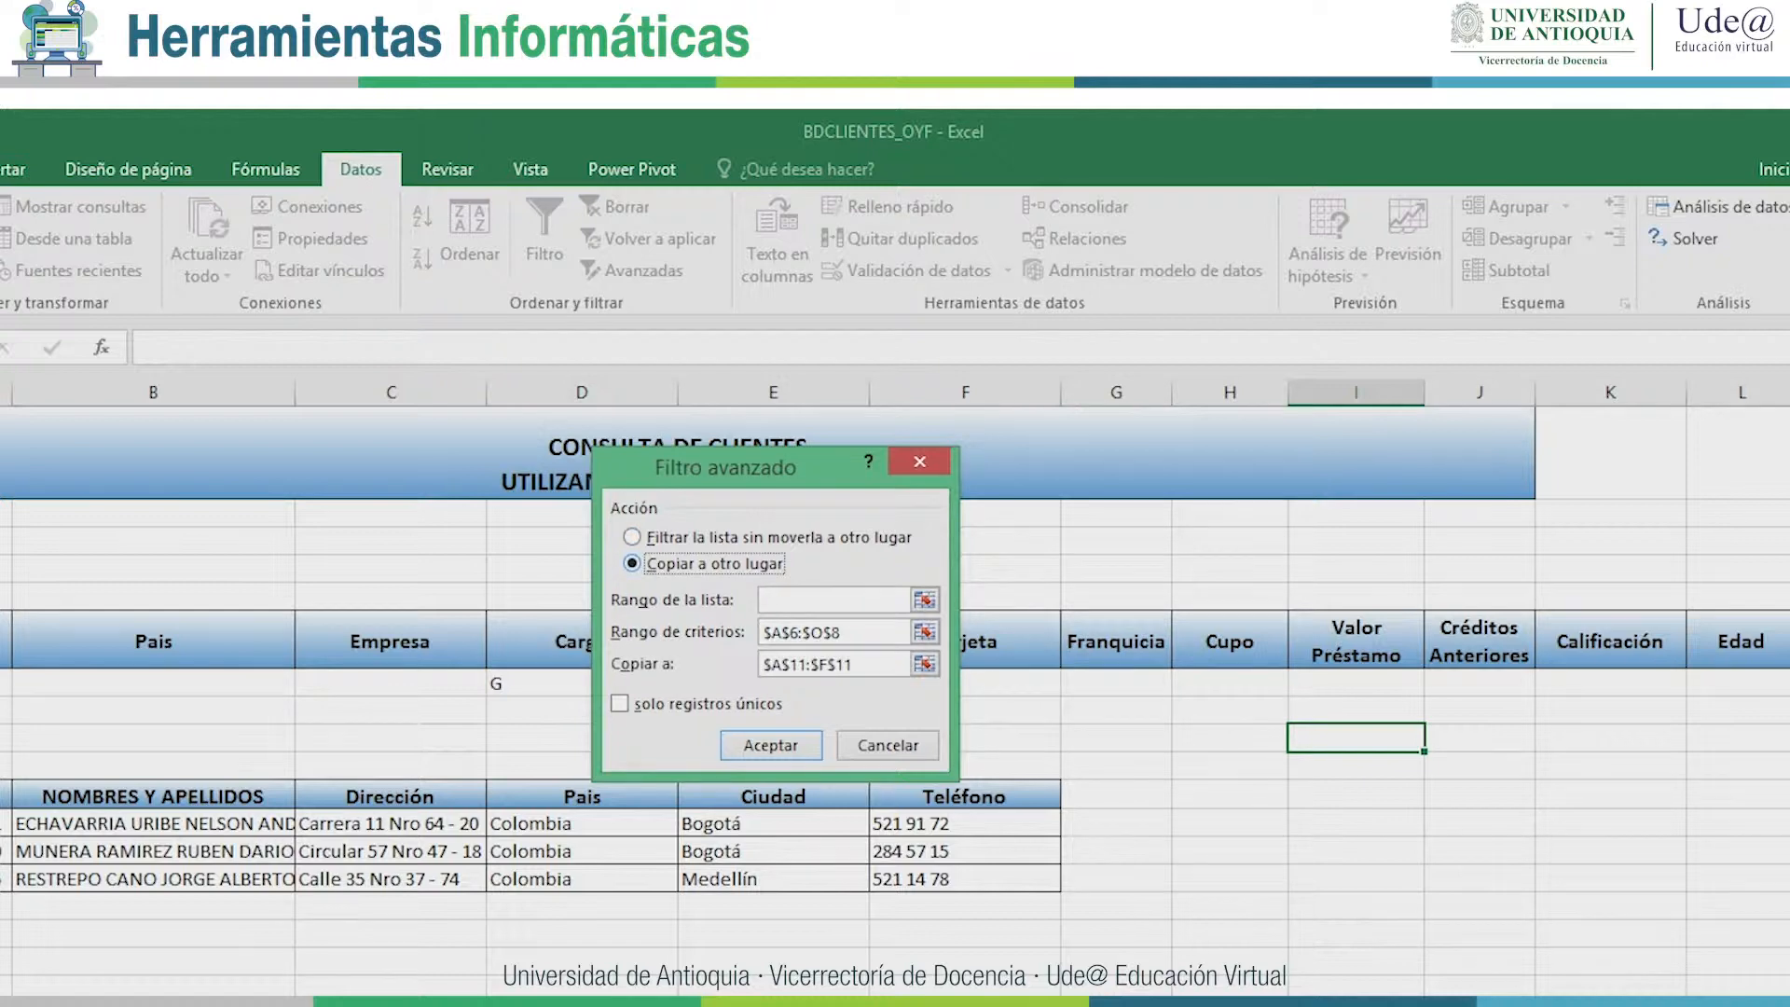
pyautogui.click(821, 599)
pyautogui.hotkey('ctrl', 'pageup')
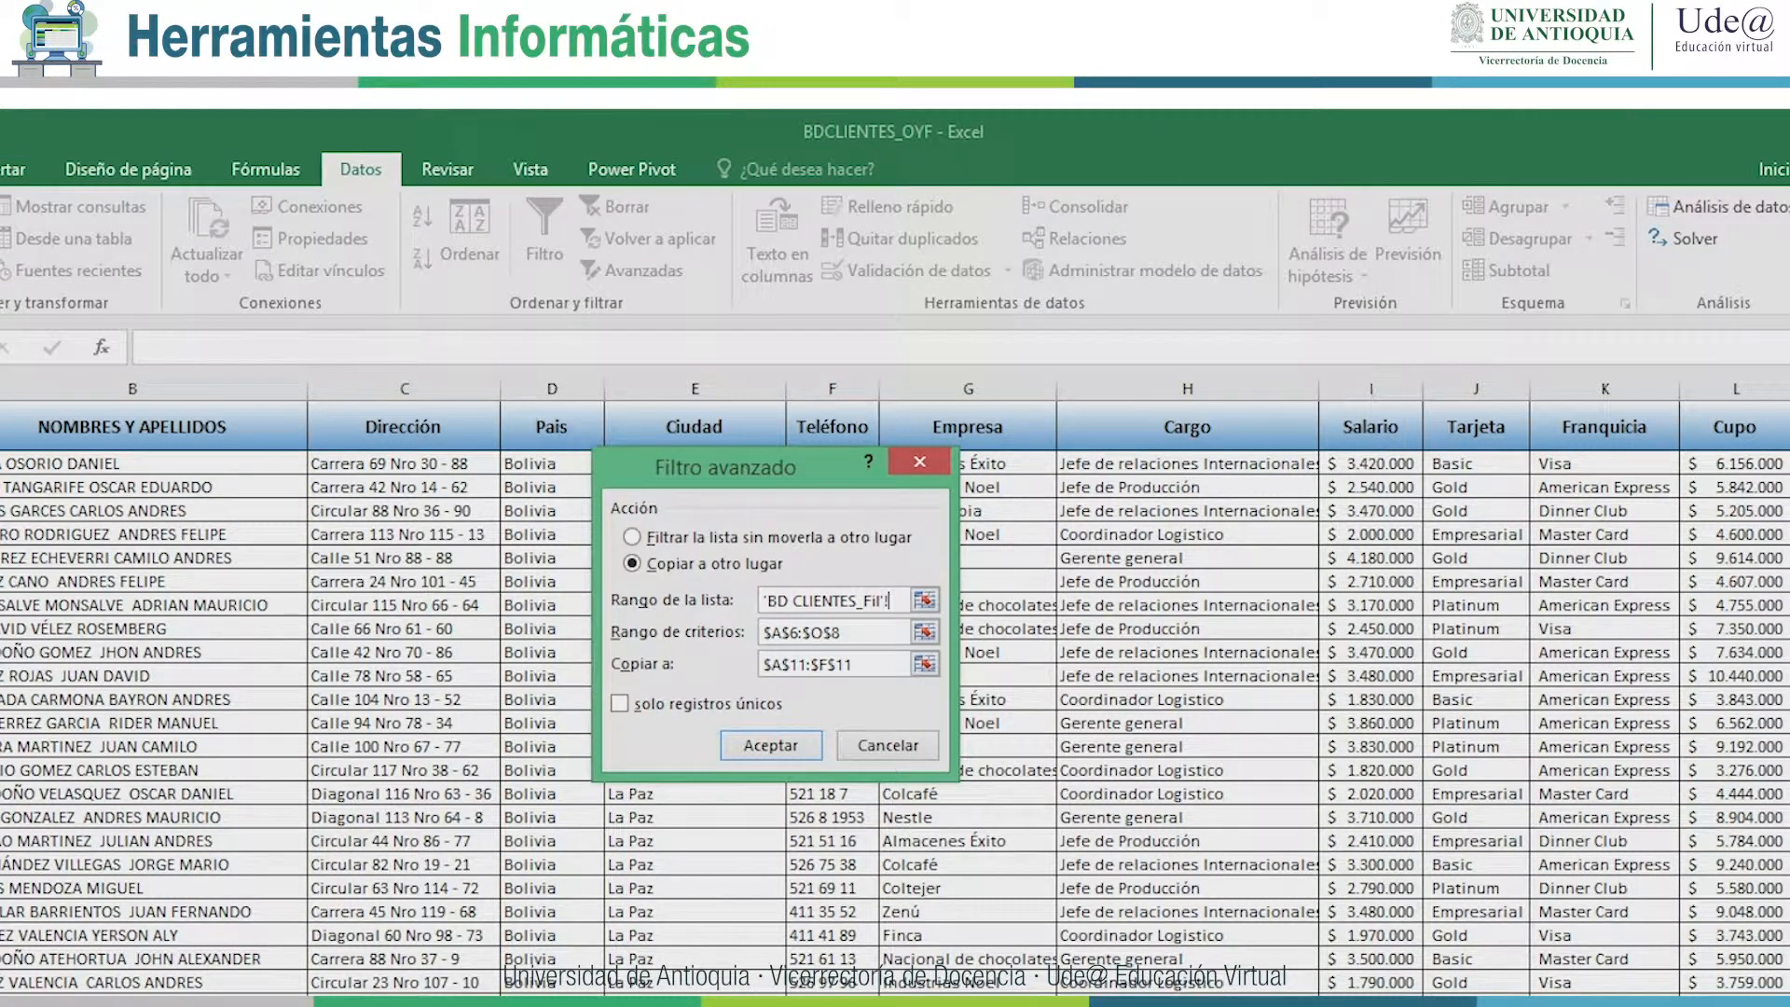
pyautogui.press('BackSpace')
pyautogui.press('BackSpace')
pyautogui.press('BackSpace')
pyautogui.press('BackSpace')
pyautogui.press('BackSpace')
pyautogui.press('BackSpace')
pyautogui.press('BackSpace')
pyautogui.press('BackSpace')
pyautogui.press('BackSpace')
pyautogui.press('BackSpace')
pyautogui.press('BackSpace')
pyautogui.press('BackSpace')
pyautogui.press('BackSpace')
pyautogui.press('BackSpace')
pyautogui.press('BackSpace')
pyautogui.press('BackSpace')
pyautogui.press('BackSpace')
pyautogui.hotkey('ctrl', '*')
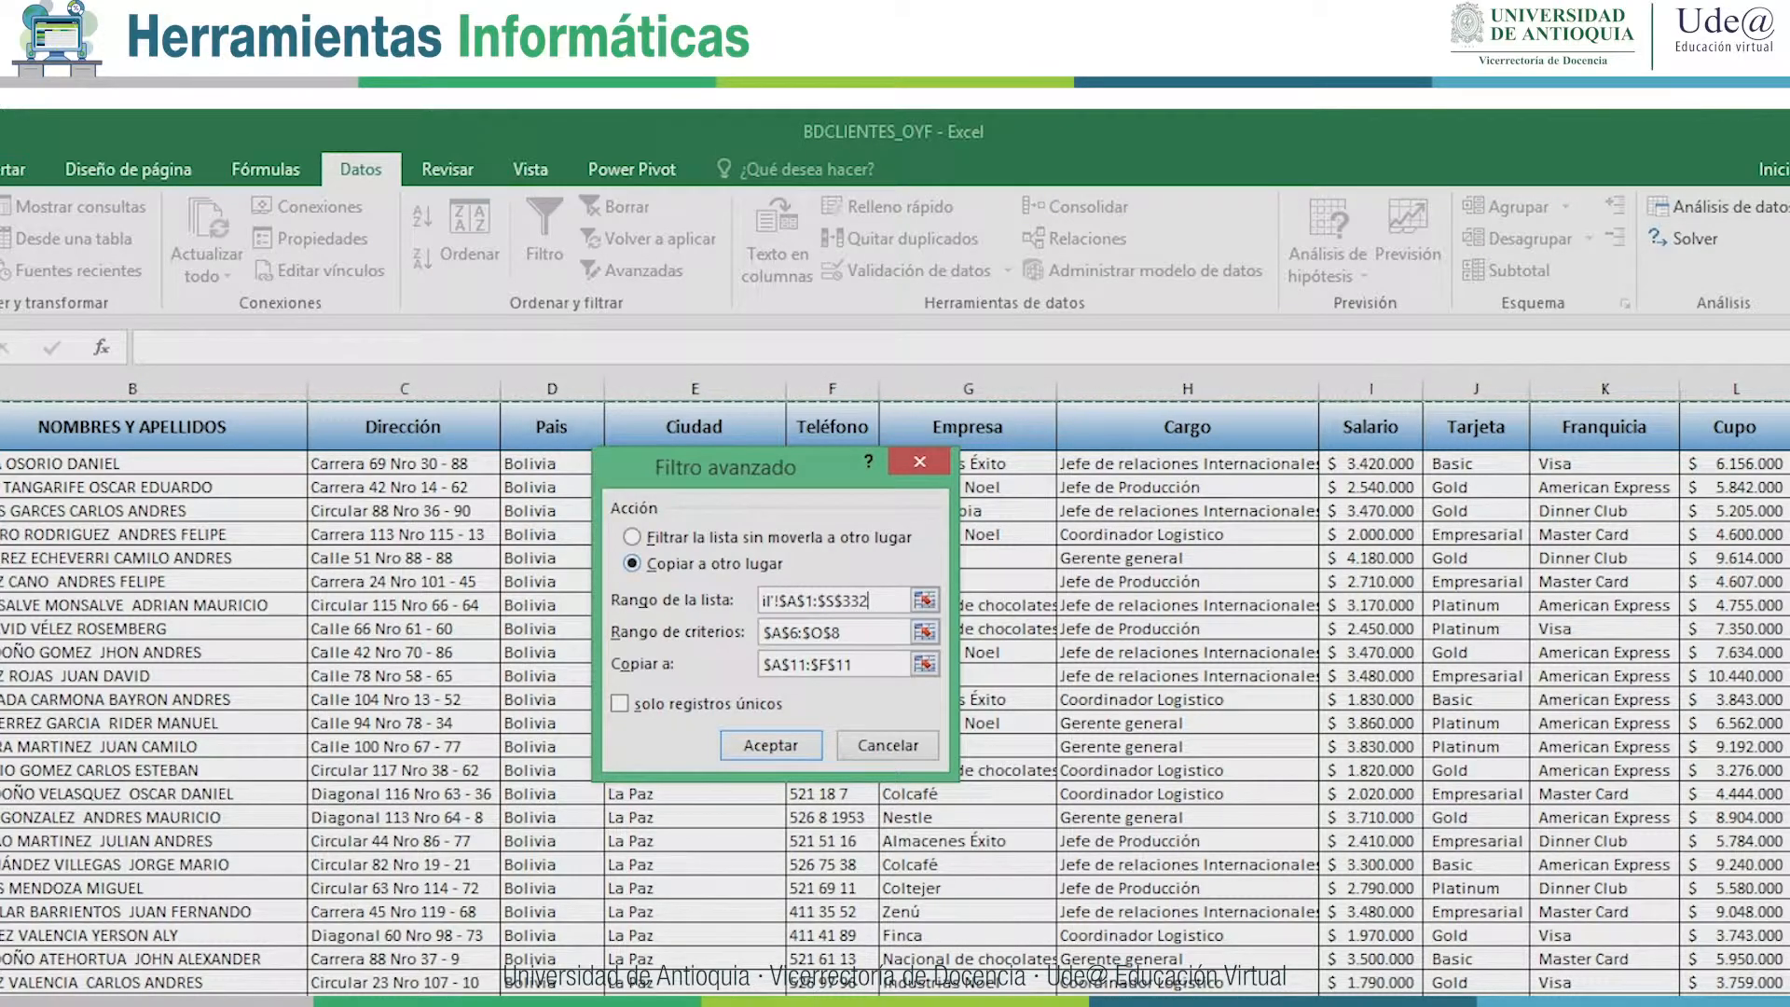
# Use FiltroAvanzado D6:E7 as the criteria range and headers A11:F11 as the copy destination, run the filter and review the extracted rows.
pyautogui.press('Tab')
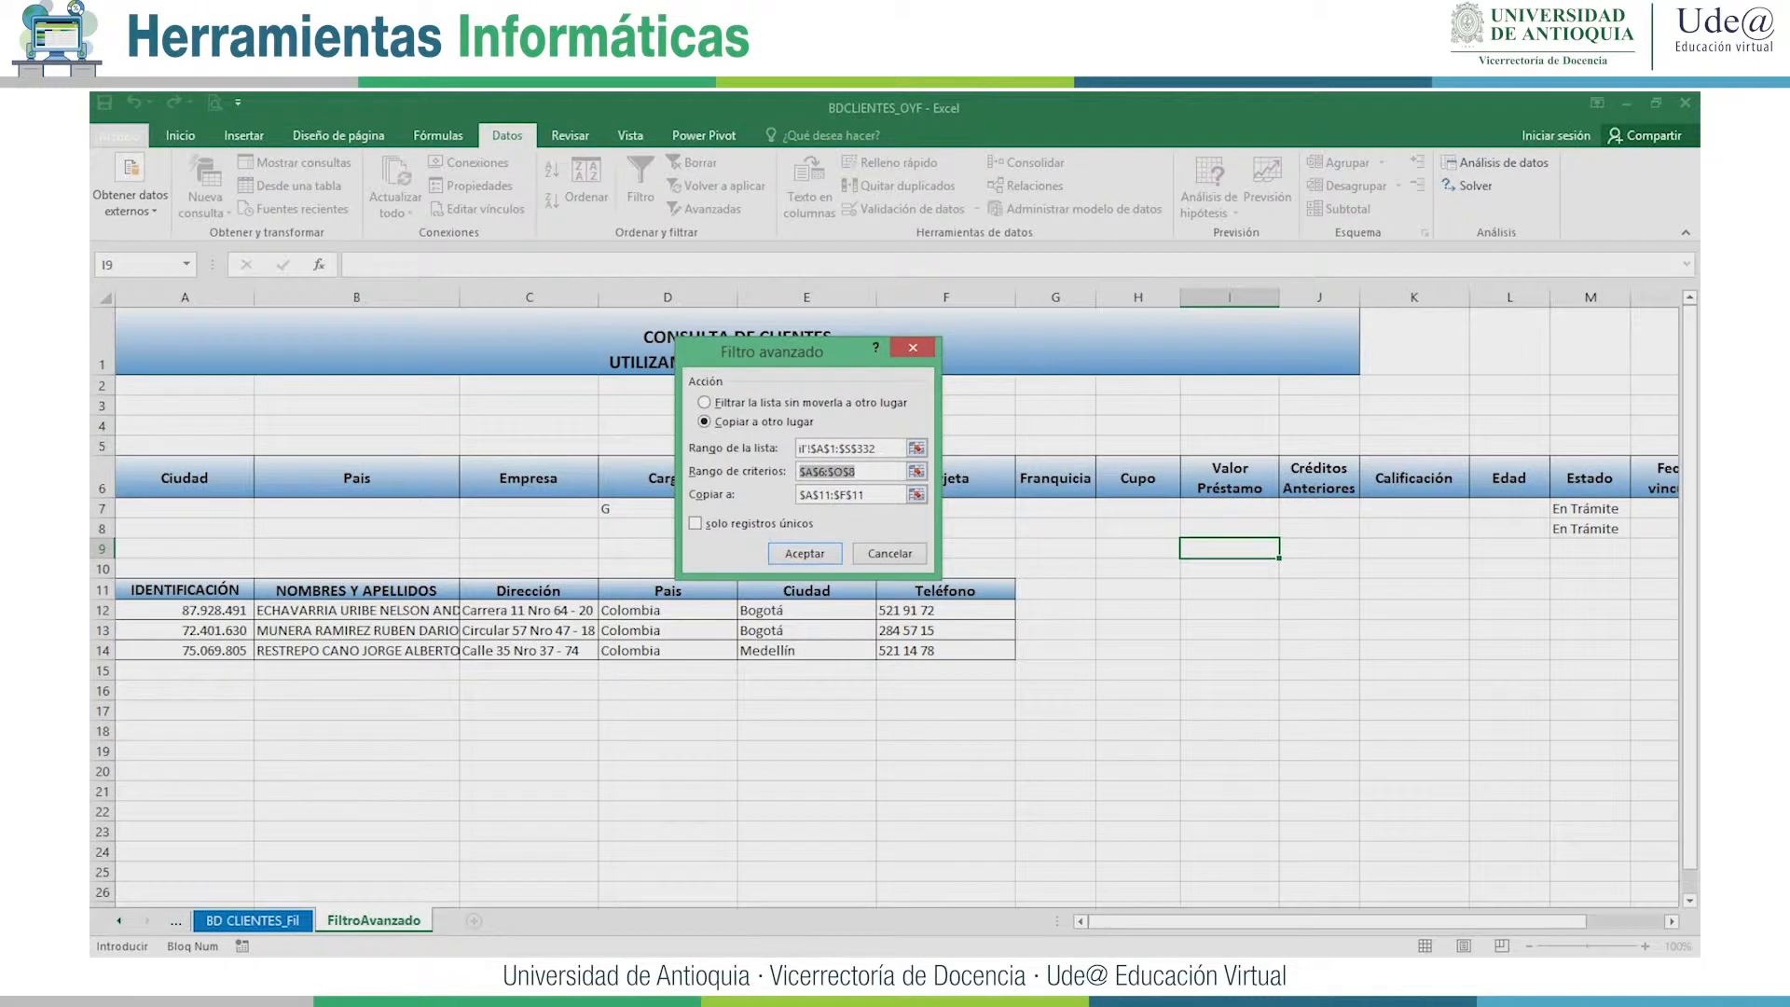
pyautogui.moveTo(772, 351); pyautogui.dragTo(1038, 247)
pyautogui.moveTo(667, 478); pyautogui.dragTo(807, 509)
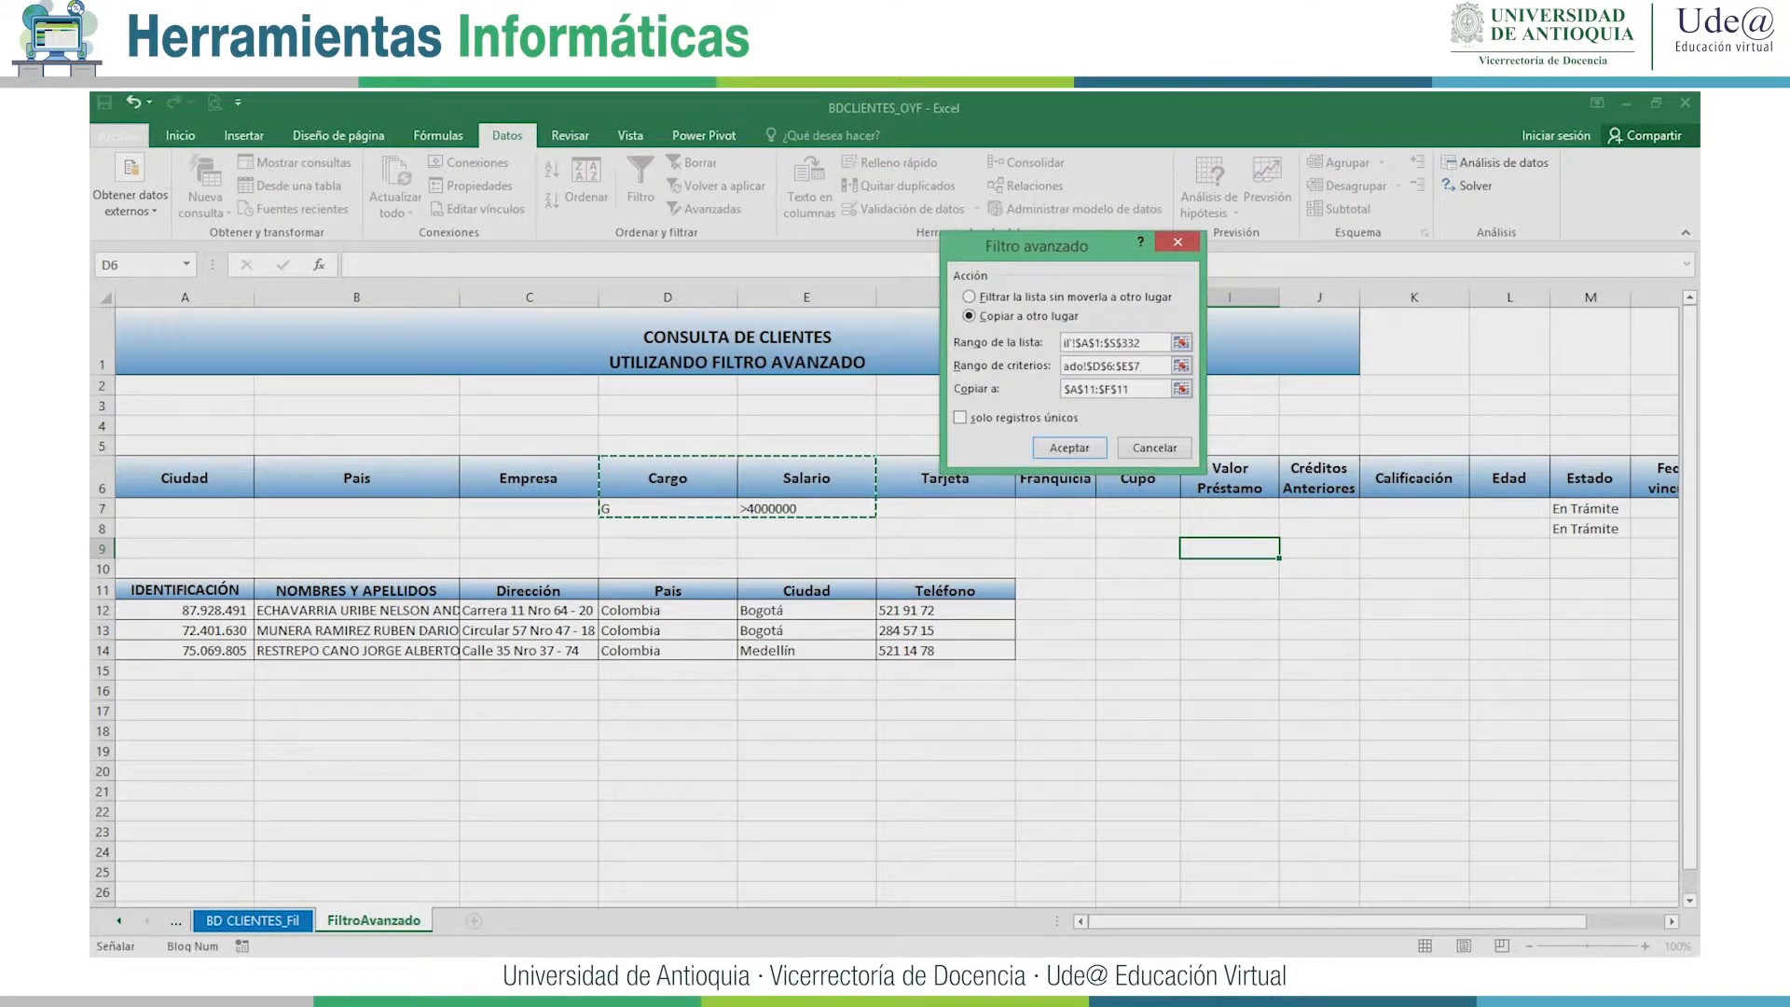
pyautogui.press('Tab')
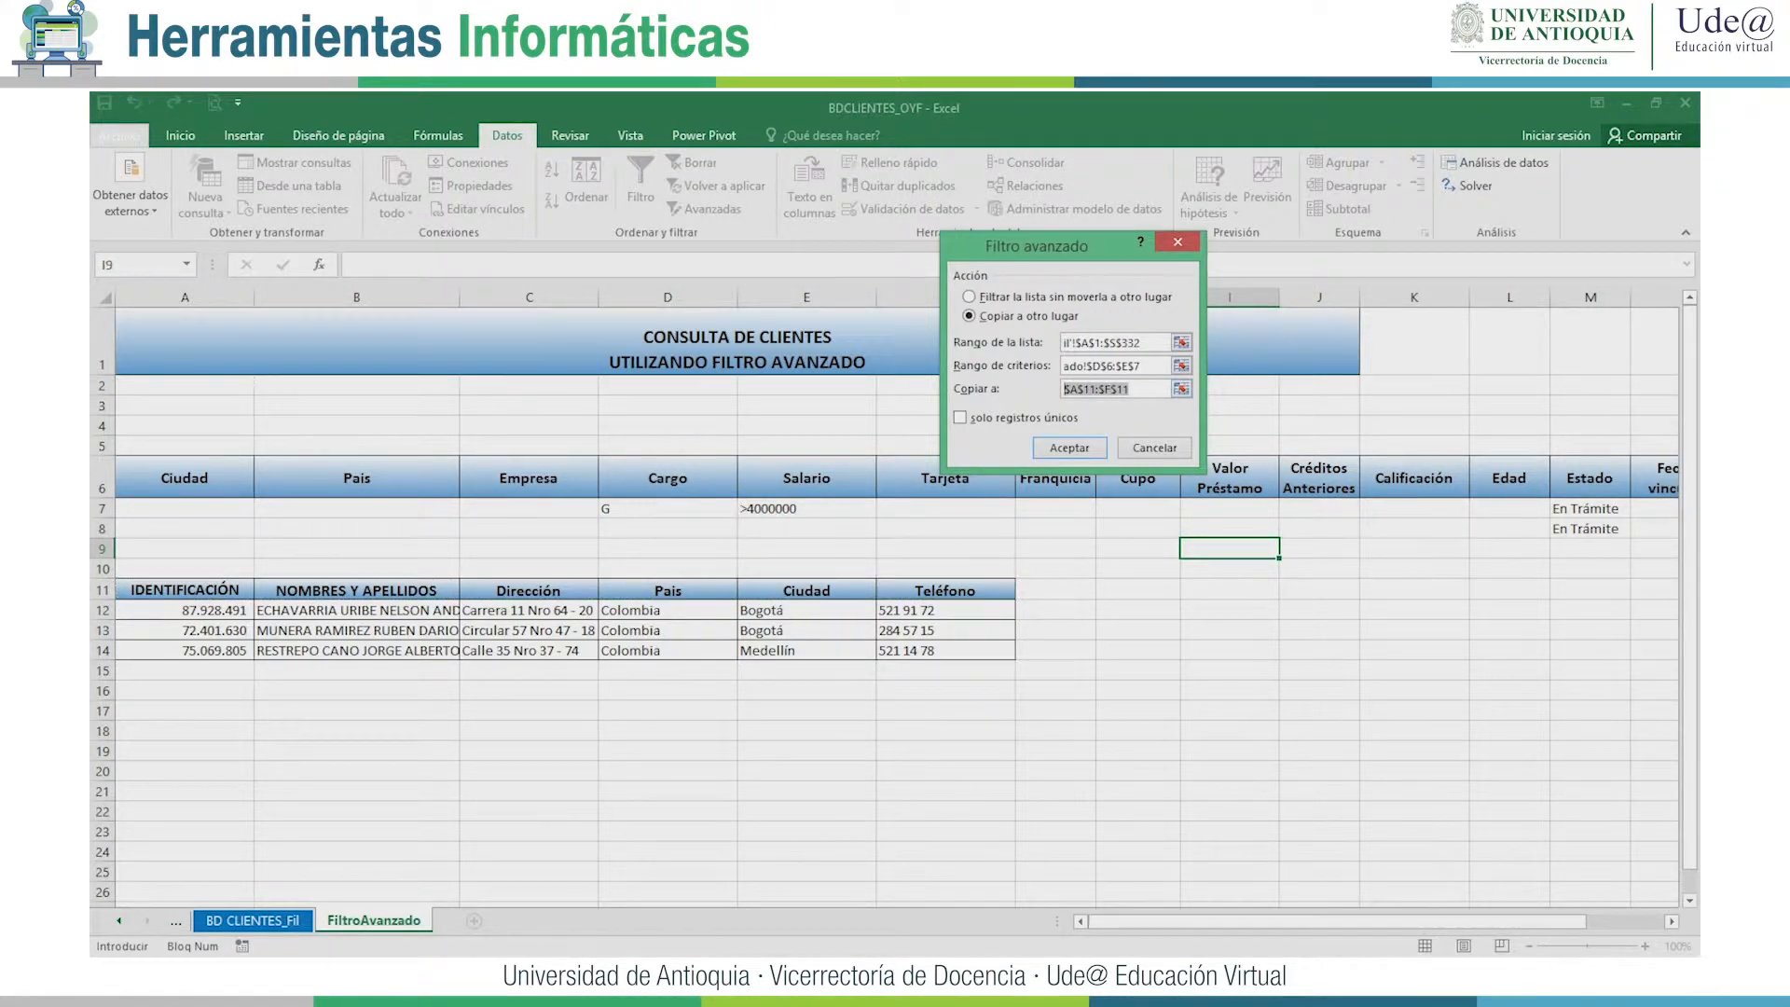
pyautogui.moveTo(184, 590); pyautogui.dragTo(945, 592)
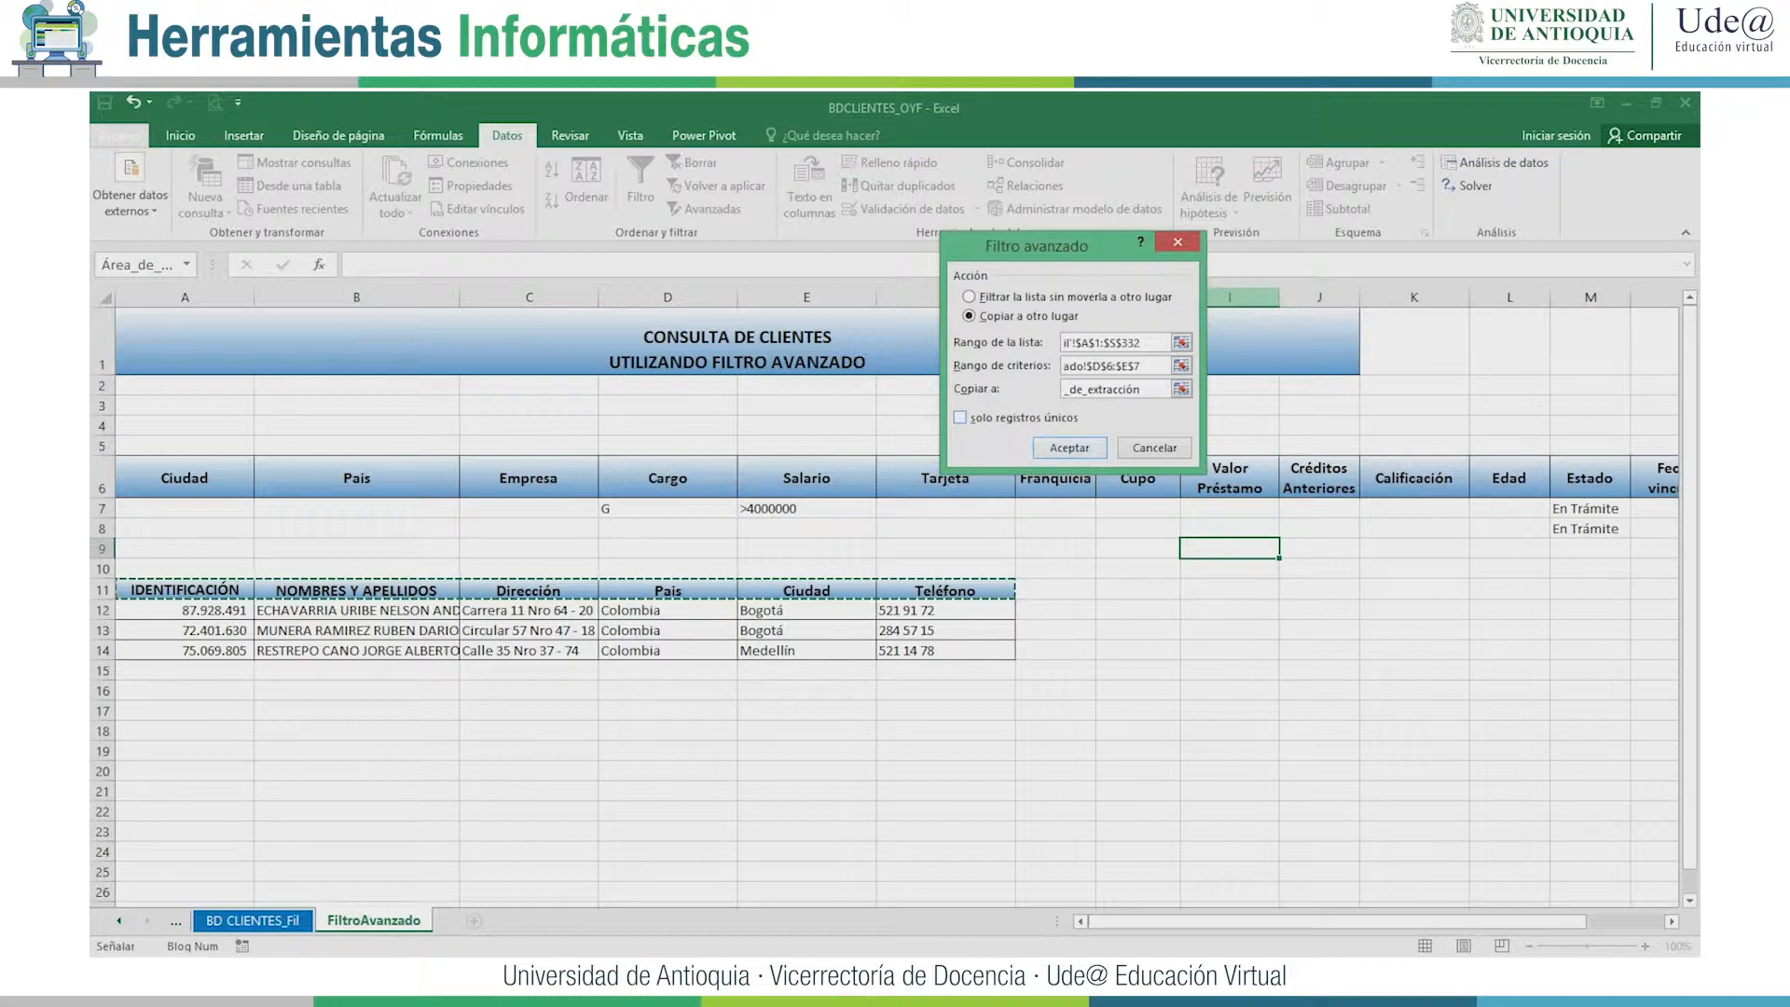
pyautogui.click(1069, 447)
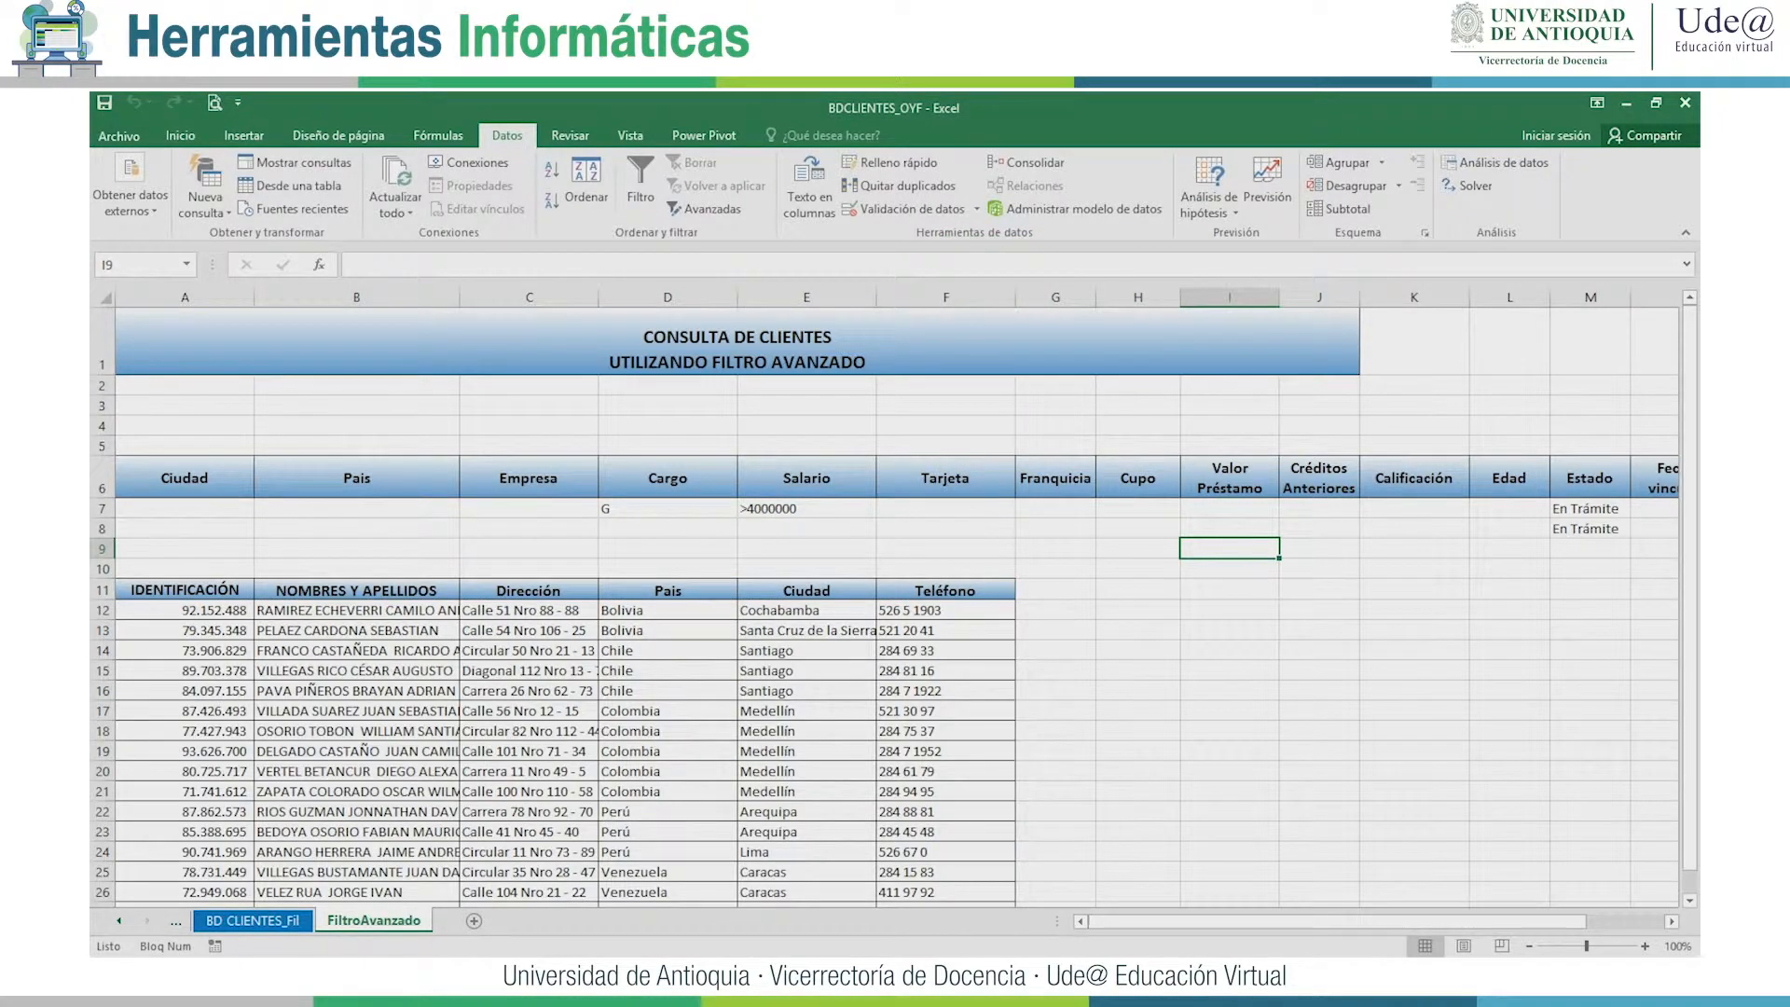
pyautogui.scroll(-4, 893, 606)
pyautogui.scroll(4, 893, 606)
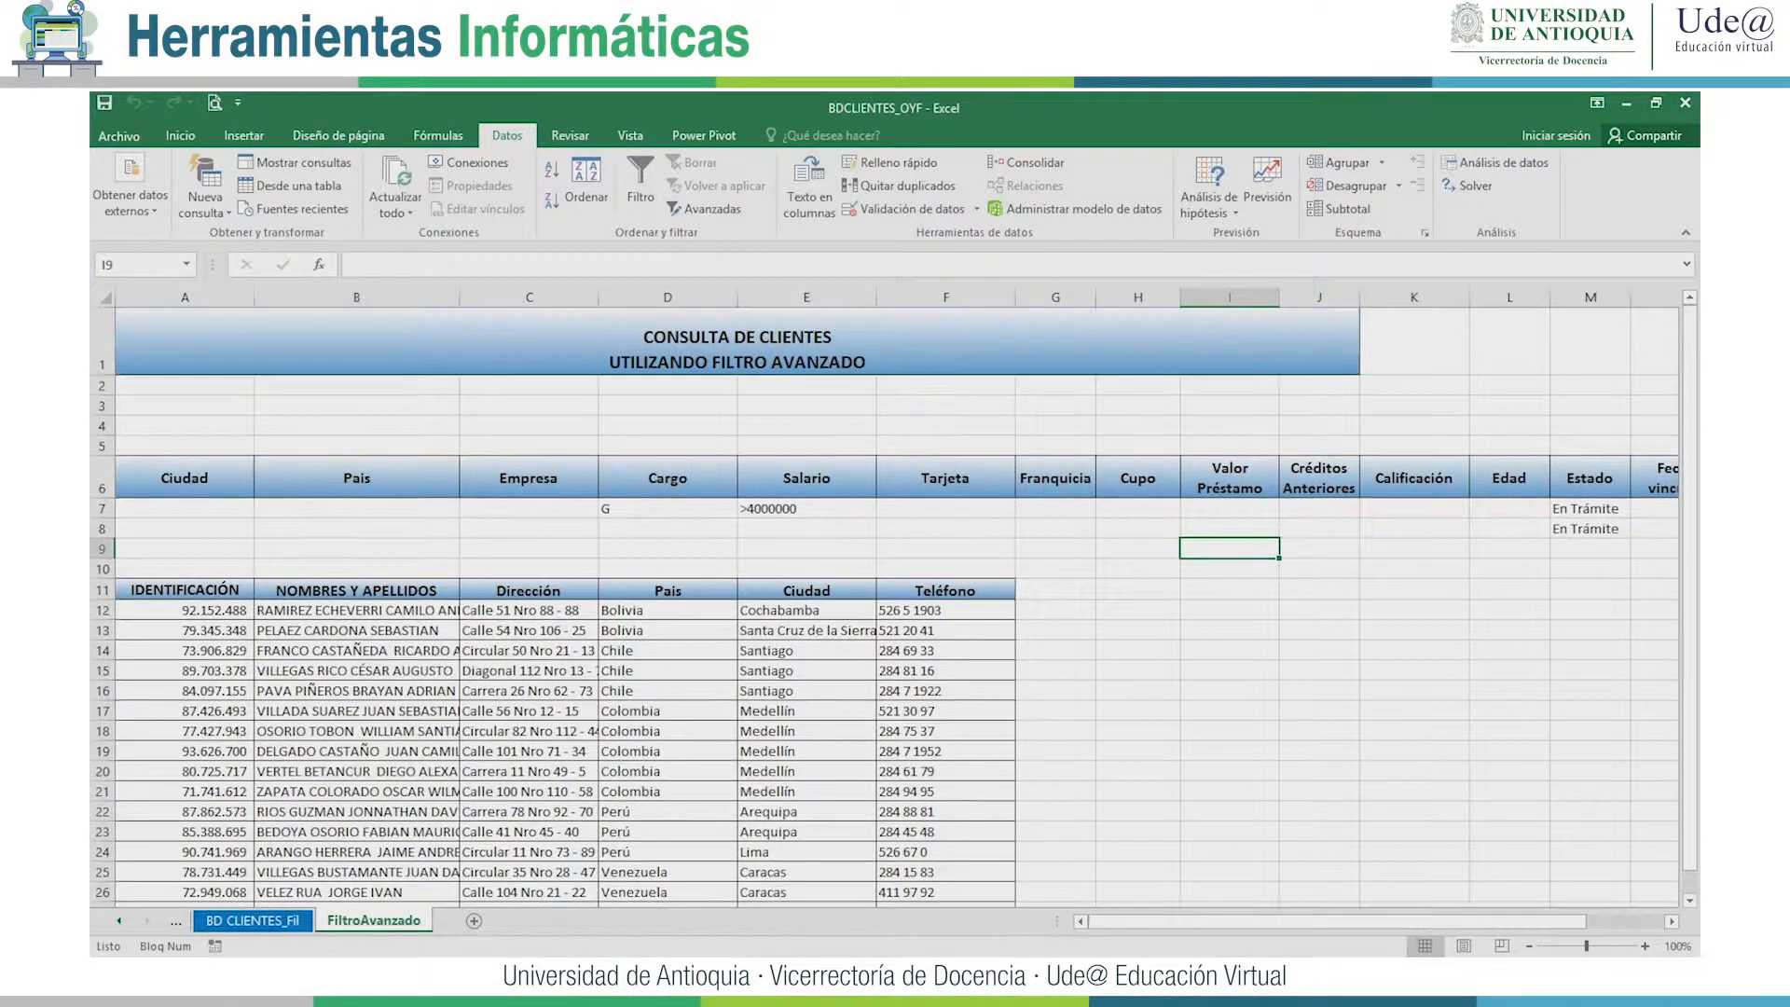